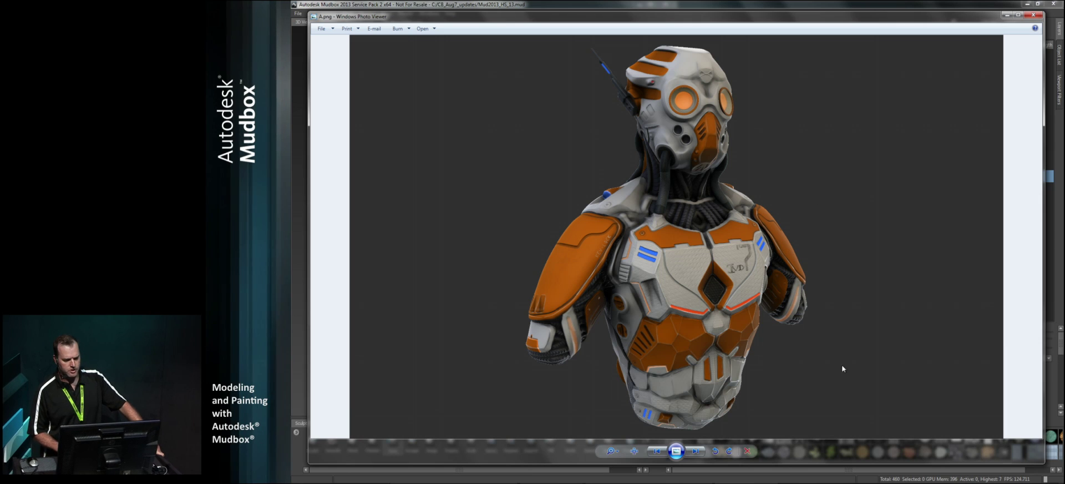
Review the finished robot bust renders one after another, from A.png through the Head.png close-up.
{"action": "left_click", "coordinate": [696, 453]}
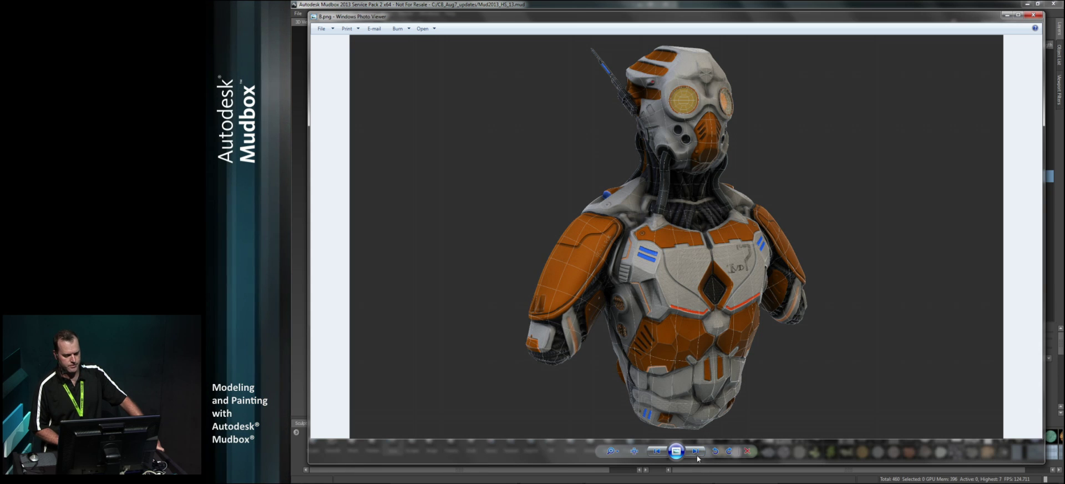
{"action": "left_click", "coordinate": [697, 454]}
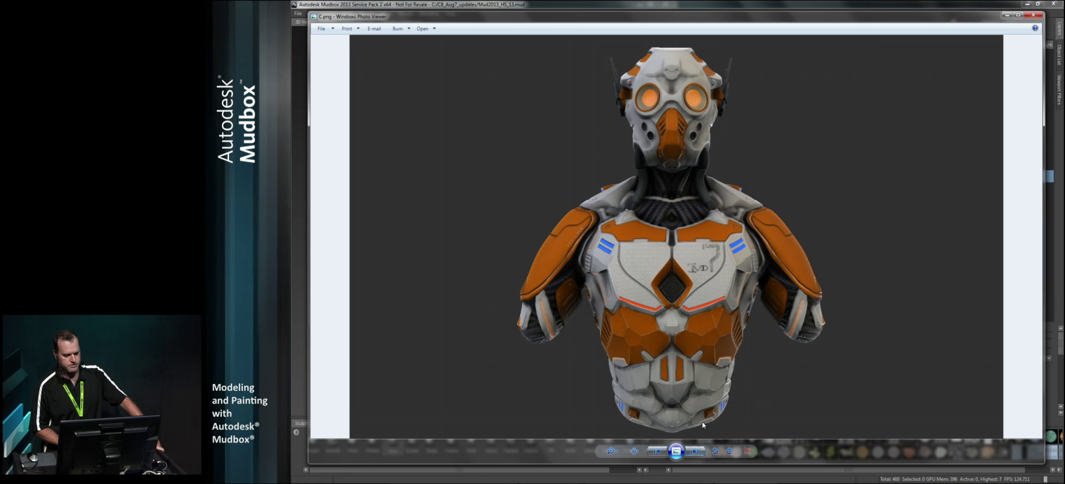
{"action": "left_click", "coordinate": [696, 453]}
{"action": "left_click", "coordinate": [696, 453]}
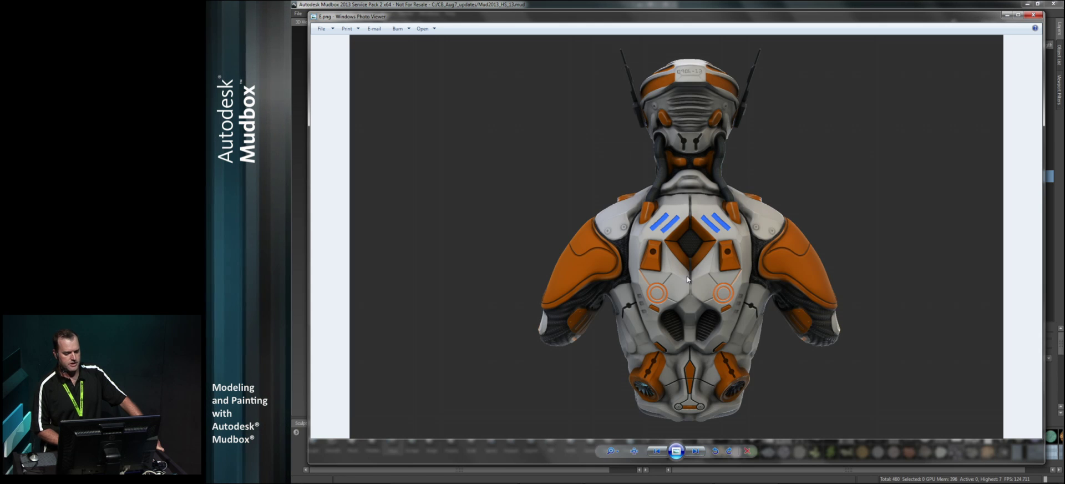
{"action": "left_click", "coordinate": [696, 452]}
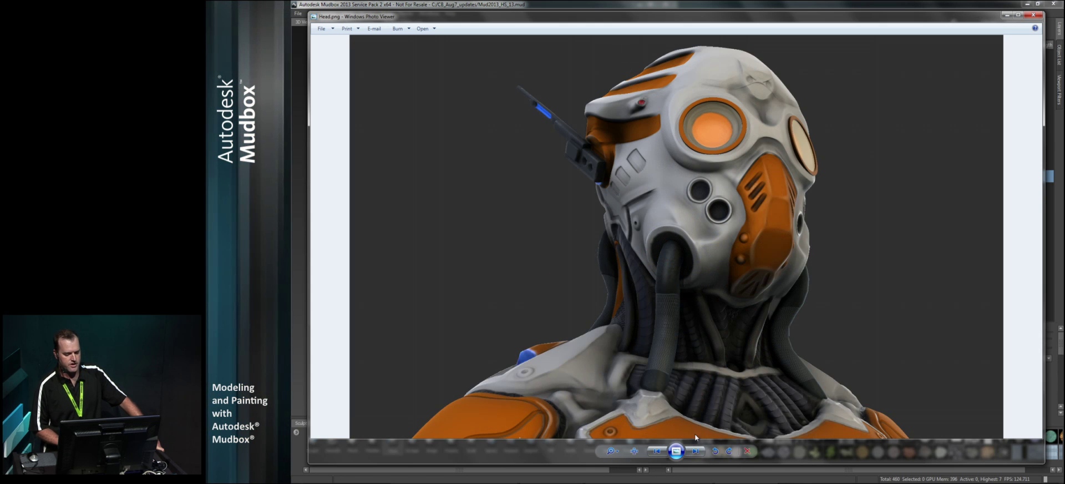
{"action": "left_click", "coordinate": [693, 454]}
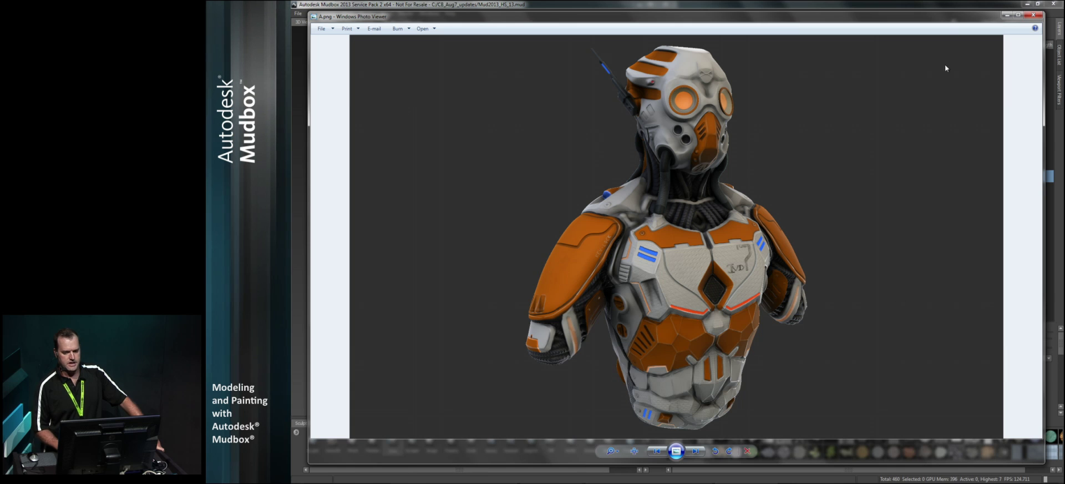
Minimize the image viewer and both folder windows to switch back to the Mudbox scene.
{"action": "left_click", "coordinate": [1007, 15]}
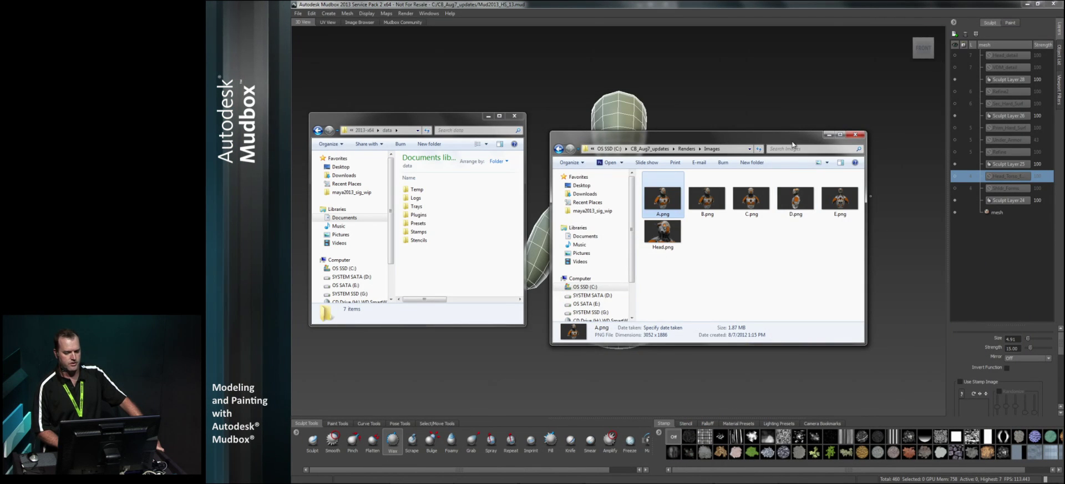
{"action": "left_click", "coordinate": [827, 135]}
{"action": "left_click_drag", "start_coordinate": [455, 126], "coordinate": [450, 122]}
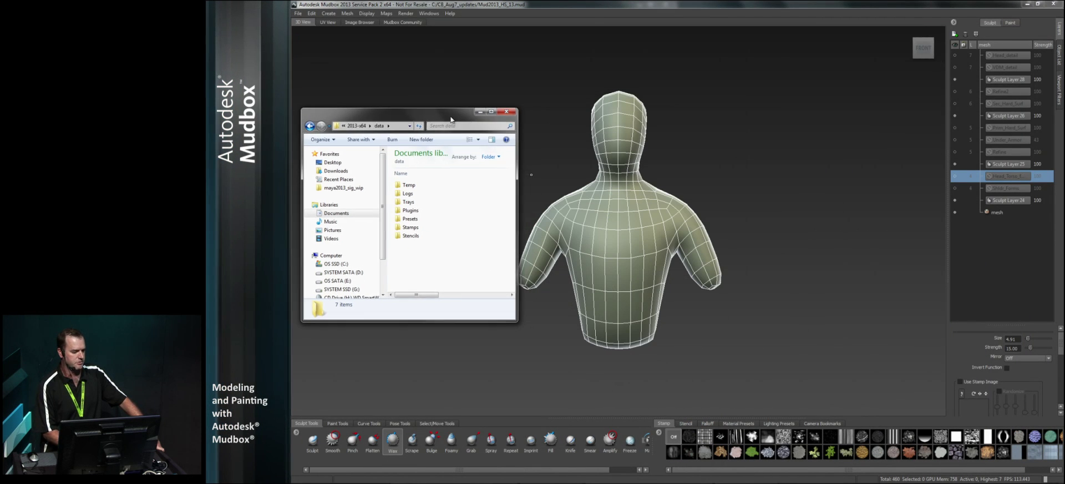
{"action": "left_click", "coordinate": [483, 112]}
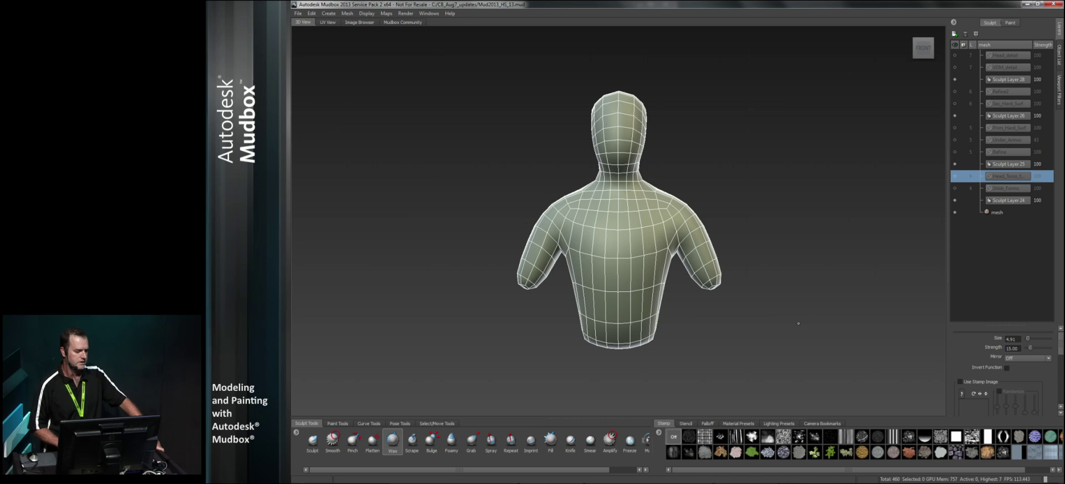
Hide the wireframe on the bust mesh and raise it to subdivision level 4.
{"action": "scroll", "coordinate": [725, 255], "scroll_direction": "up", "scroll_amount": 3}
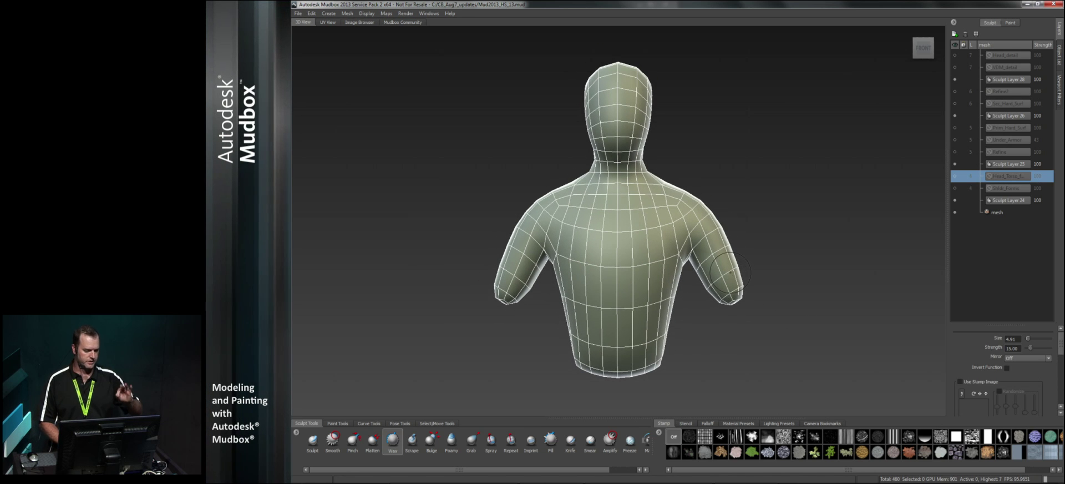
{"action": "left_click_drag", "start_coordinate": [736, 312], "coordinate": [740, 308], "text": "alt"}
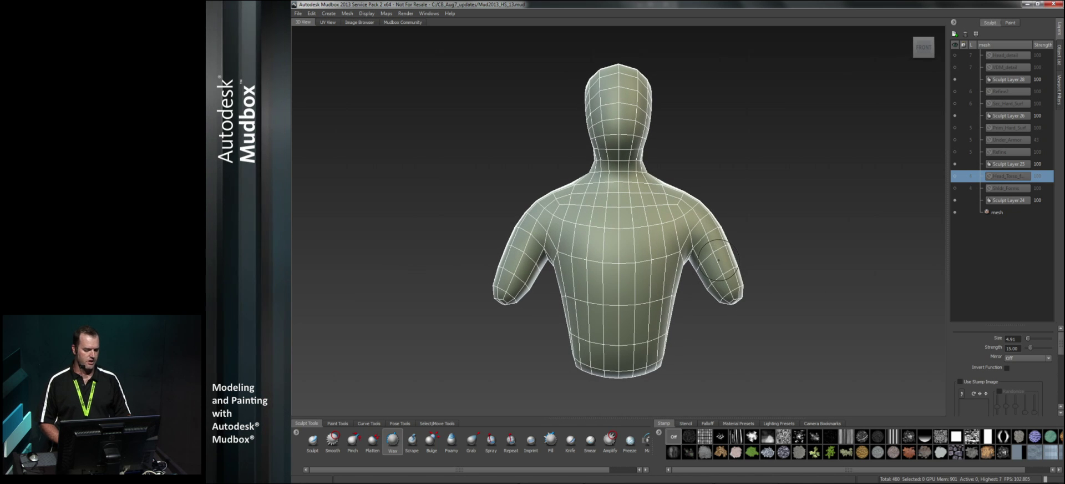
{"action": "mouse_move", "coordinate": [723, 262]}
{"action": "left_mouse_down", "text": "alt"}
{"action": "mouse_move", "coordinate": [632, 264]}
{"action": "mouse_move", "coordinate": [763, 267]}
{"action": "mouse_move", "coordinate": [721, 265]}
{"action": "left_mouse_up", "text": "alt"}
{"action": "left_click_drag", "start_coordinate": [651, 264], "coordinate": [631, 254], "text": "alt"}
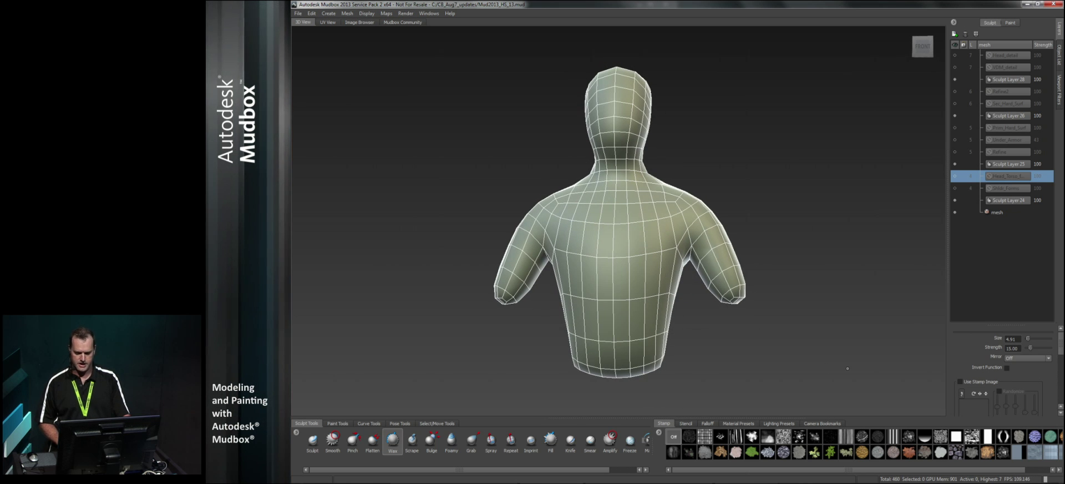
{"action": "left_click_drag", "start_coordinate": [670, 286], "coordinate": [671, 288], "text": "alt"}
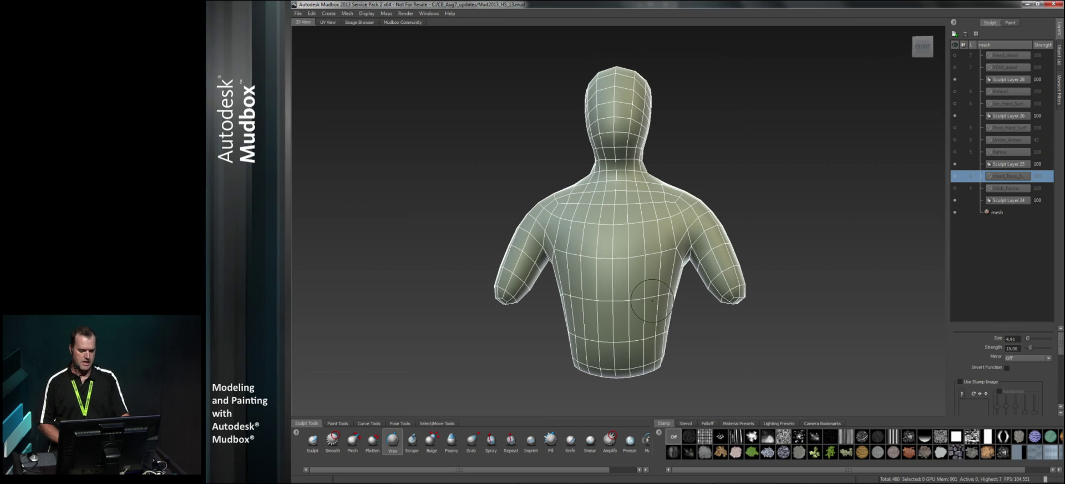
{"action": "key", "text": "w"}
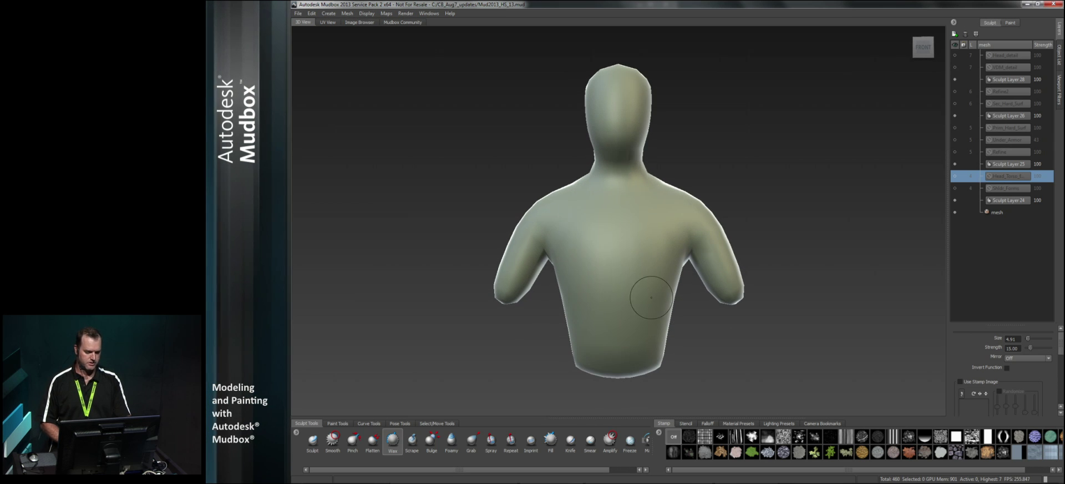
{"action": "key", "text": "Page_Up"}
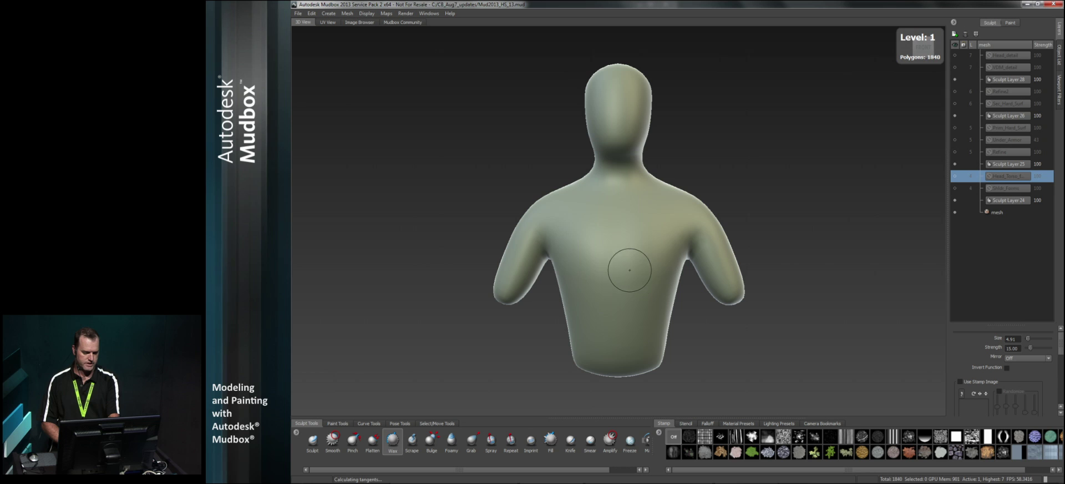
{"action": "key", "text": "Page_Up"}
{"action": "key", "text": "Page_Up"}
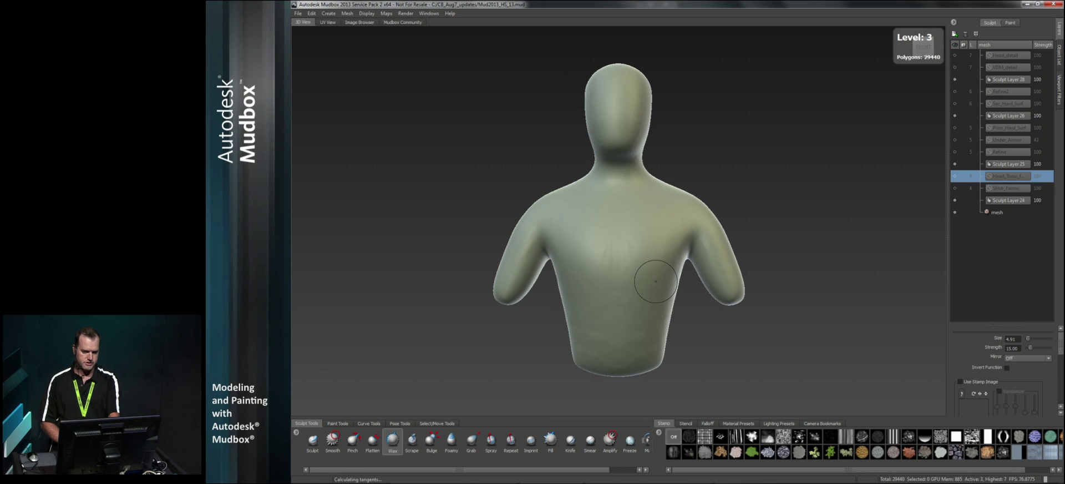
{"action": "key", "text": "Page_Up"}
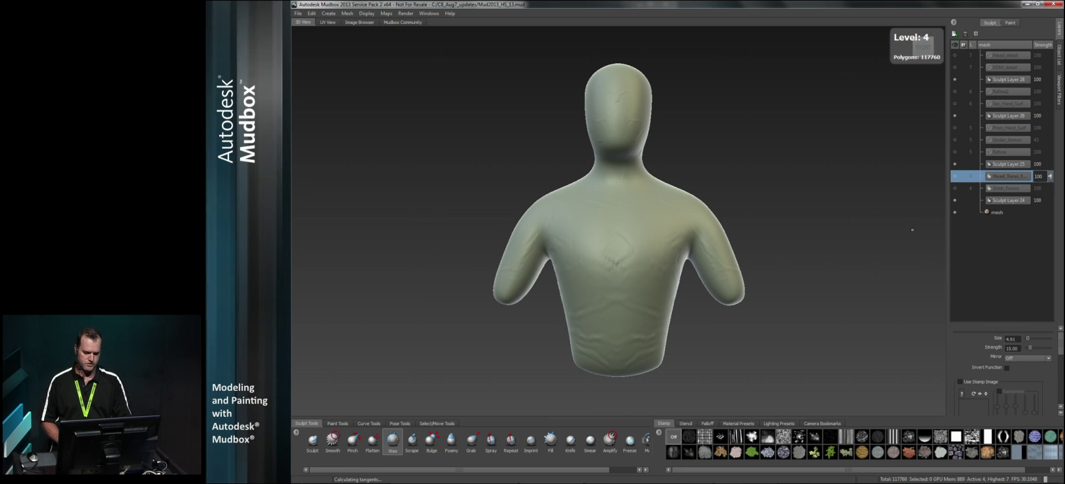
Select Sculpt Layer 25, cycle through the first five sculpt brushes from Sculpt to Wax, and switch to the Paint Brush.
{"action": "left_click", "coordinate": [1002, 163]}
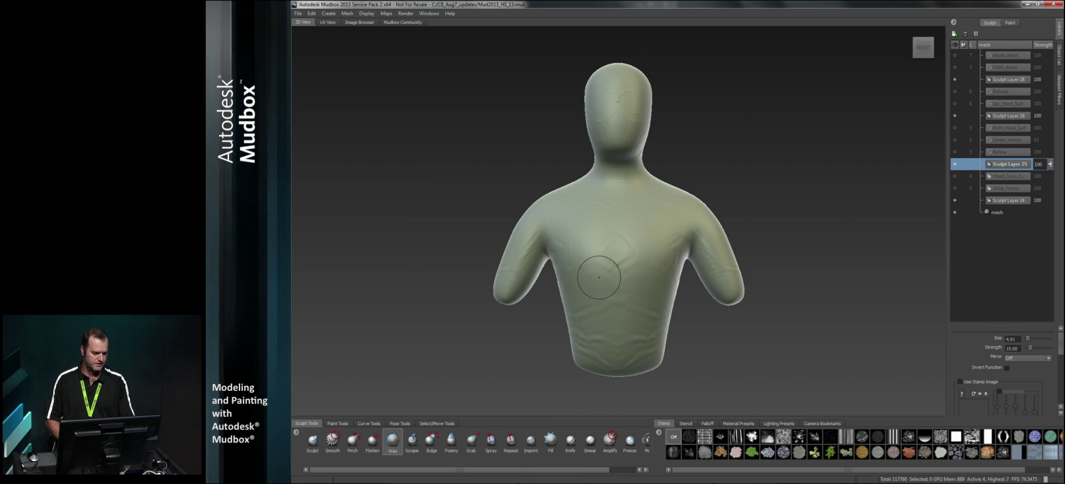
{"action": "key", "text": "1"}
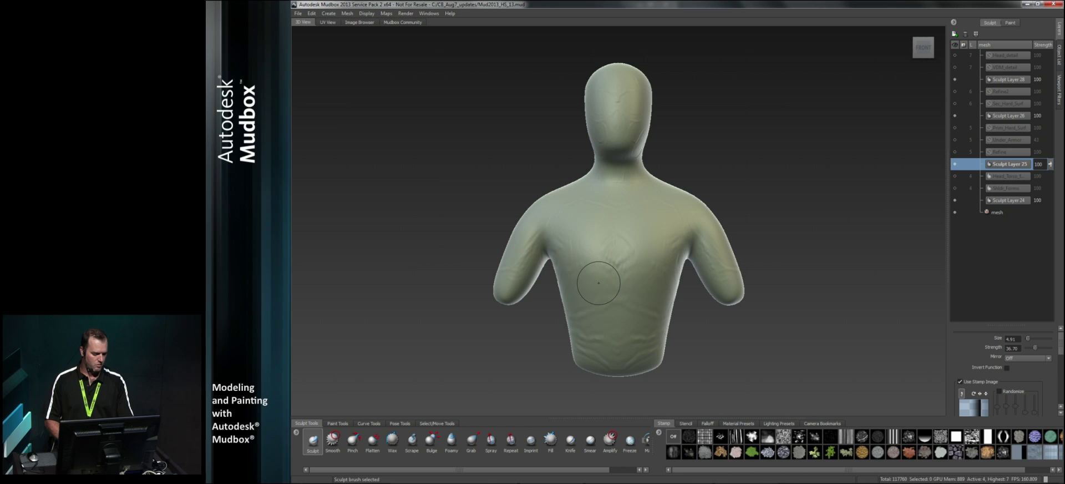
{"action": "key", "text": "2"}
{"action": "key", "text": "3"}
{"action": "key", "text": "4"}
{"action": "key", "text": "5"}
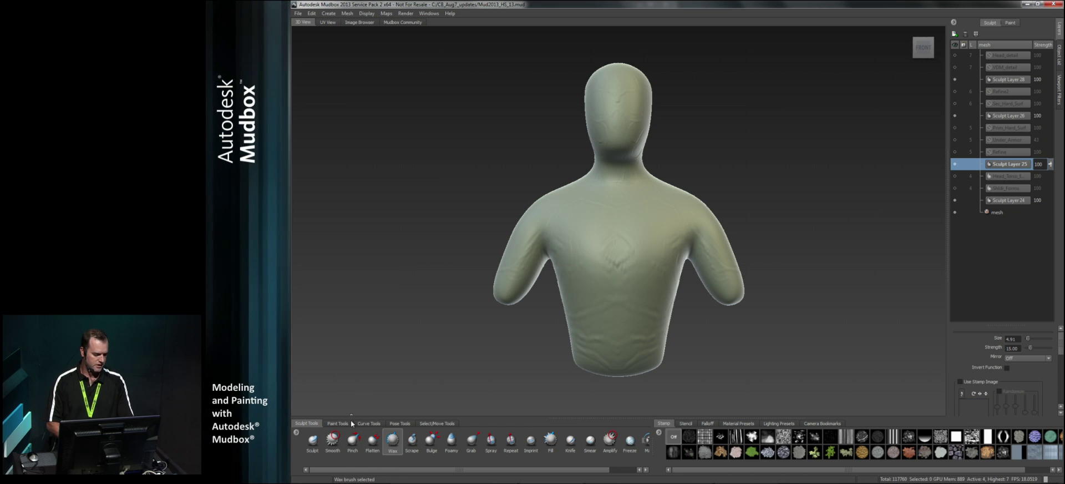
{"action": "key", "text": "shift+1"}
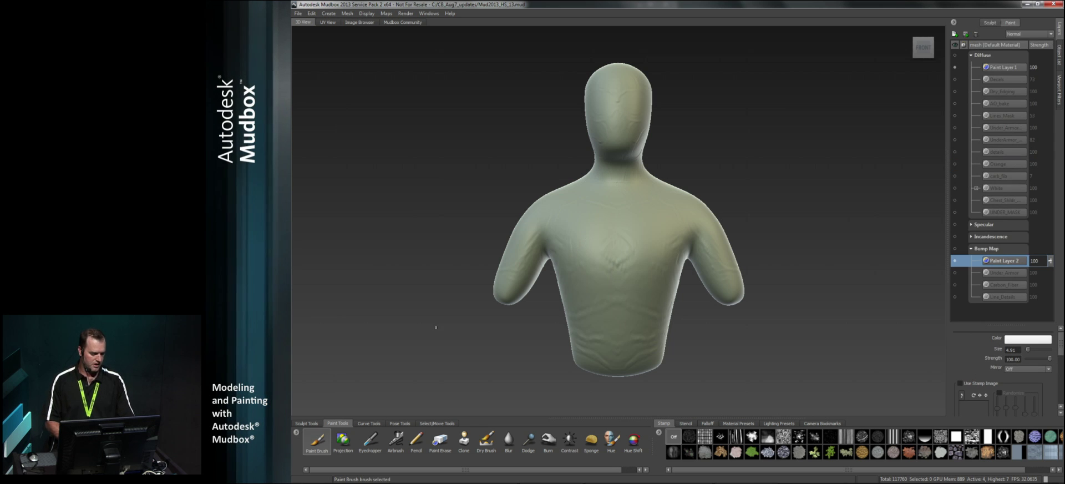
Show the sculpt tools and reorder them so that Repeat and Spray come after Imprint and Fill.
{"action": "left_click", "coordinate": [319, 425]}
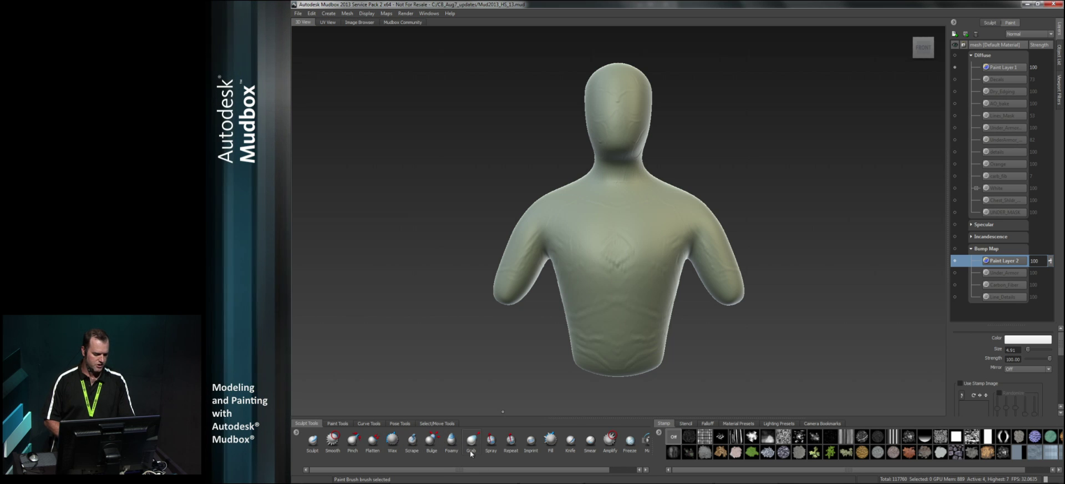
{"action": "mouse_move", "coordinate": [490, 445]}
{"action": "left_mouse_down"}
{"action": "mouse_move", "coordinate": [554, 445]}
{"action": "mouse_move", "coordinate": [531, 454]}
{"action": "left_mouse_up"}
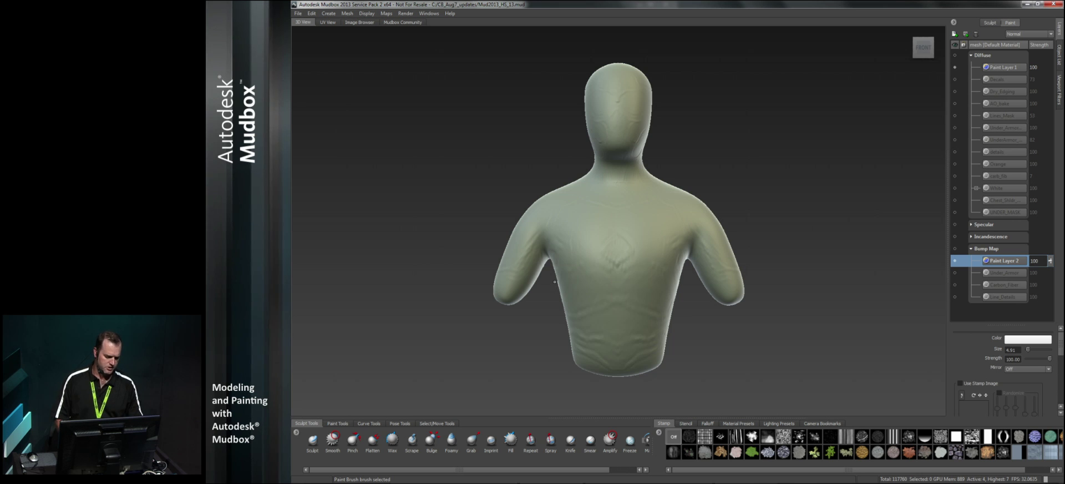
{"action": "left_click_drag", "start_coordinate": [589, 275], "coordinate": [586, 278], "text": "alt"}
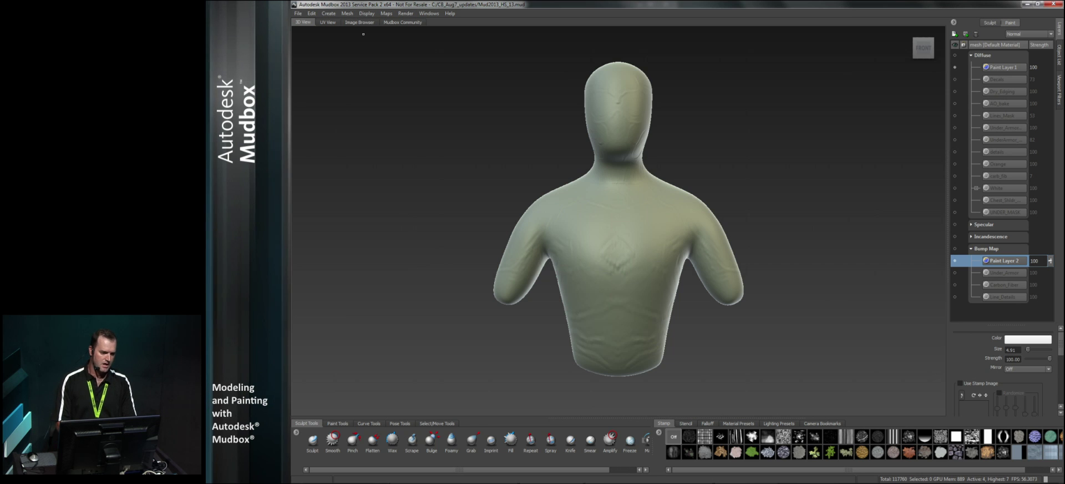
Unlock the interface layout and rearrange the panels, docking Properties with Layers above the viewport and floating the Object List.
{"action": "left_click", "coordinate": [427, 13]}
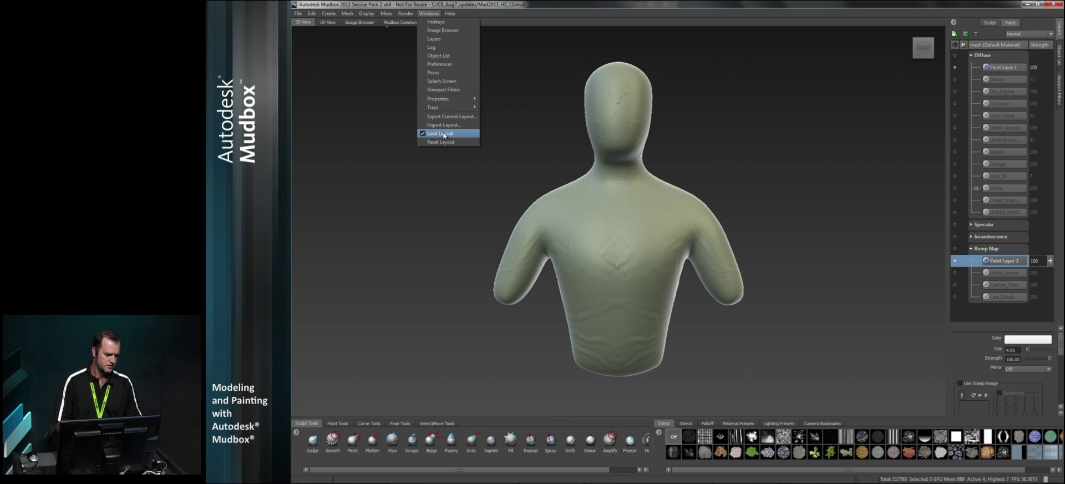
{"action": "left_click", "coordinate": [441, 133]}
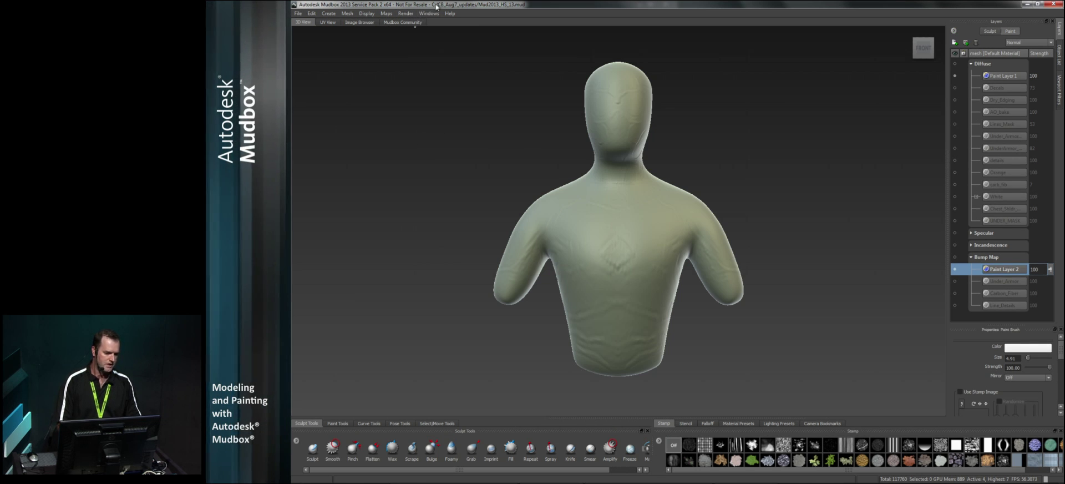
{"action": "left_click_drag", "start_coordinate": [997, 21], "coordinate": [768, 68]}
{"action": "mouse_move", "coordinate": [1025, 131]}
{"action": "left_mouse_down"}
{"action": "mouse_move", "coordinate": [965, 333]}
{"action": "mouse_move", "coordinate": [700, 26]}
{"action": "left_mouse_up"}
{"action": "left_click_drag", "start_coordinate": [1011, 134], "coordinate": [784, 218]}
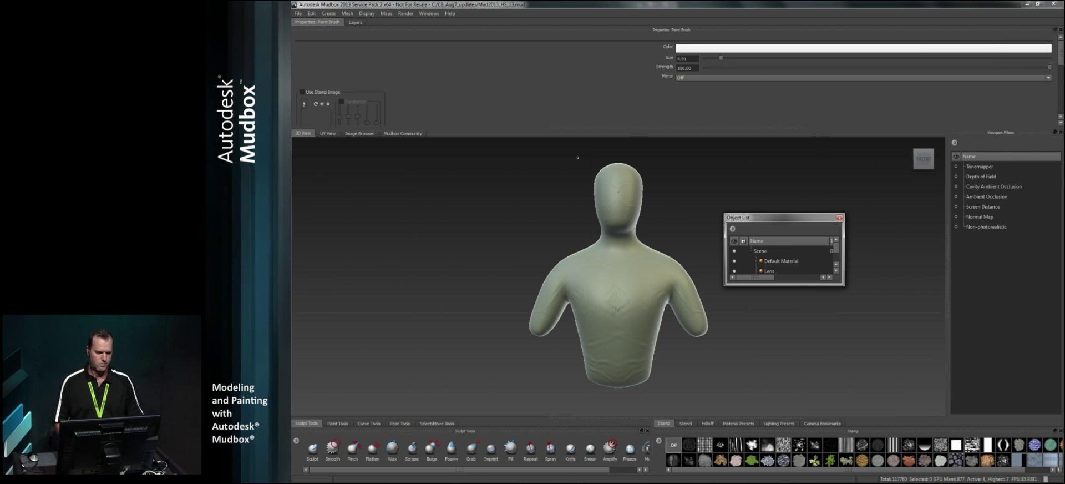
Import the saved interface layout Sculpting.mudui from the CB_Aug7_updates folder on the C: drive.
{"action": "left_click", "coordinate": [429, 13]}
{"action": "left_click", "coordinate": [461, 126]}
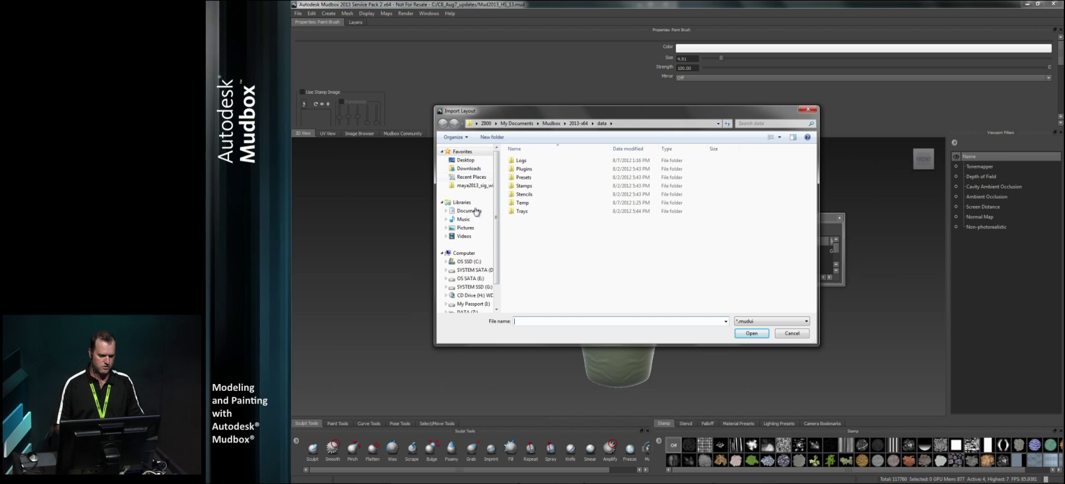
{"action": "left_click", "coordinate": [469, 262]}
{"action": "double_click", "coordinate": [533, 160]}
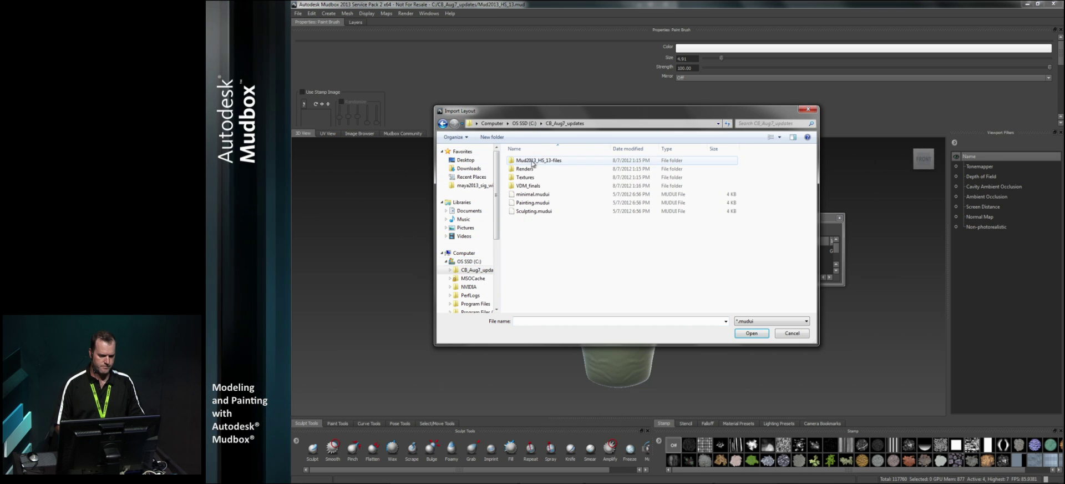
{"action": "left_click", "coordinate": [533, 211]}
{"action": "left_click", "coordinate": [751, 333]}
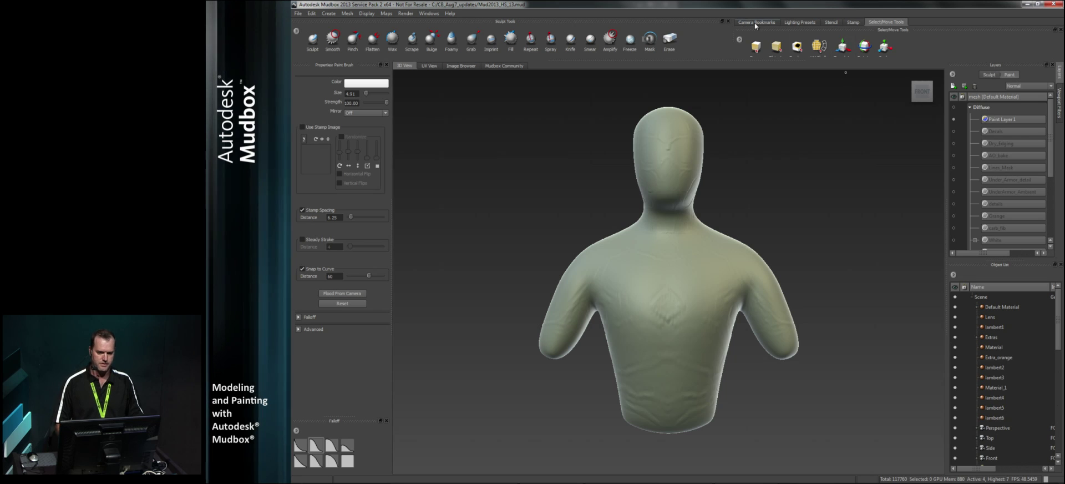
Show the Stamp tray and enlarge the tool and stamp trays to two rows of icons.
{"action": "left_click", "coordinate": [838, 22]}
{"action": "left_click", "coordinate": [852, 22]}
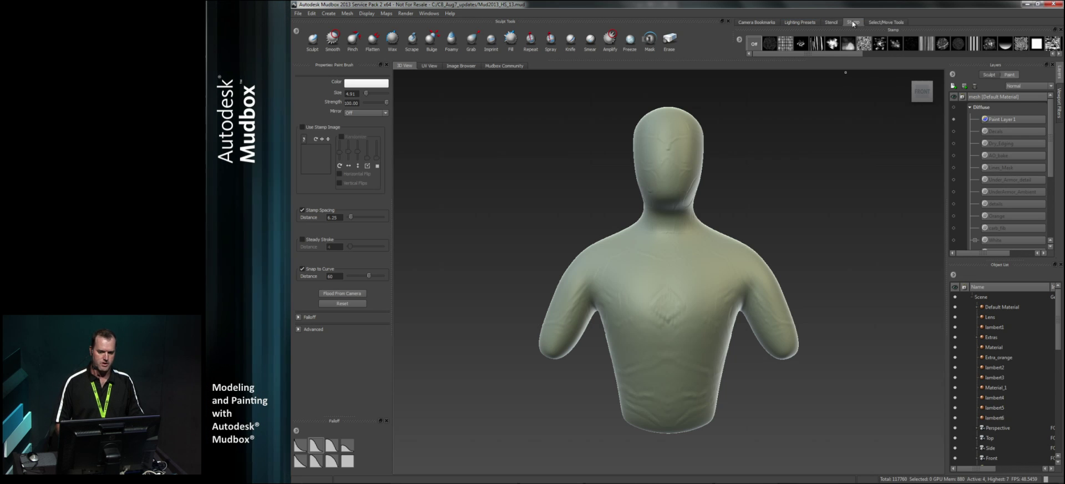
{"action": "left_click_drag", "start_coordinate": [797, 61], "coordinate": [795, 84]}
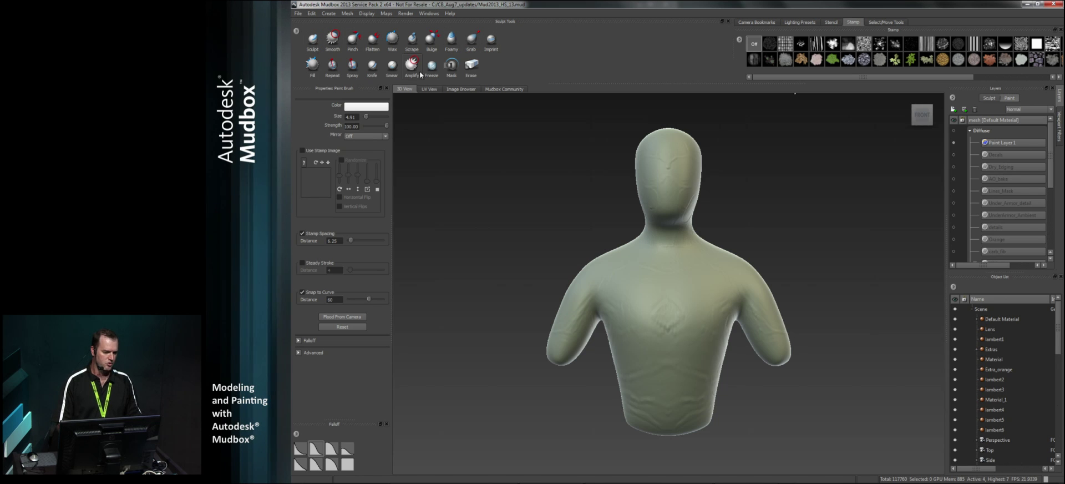
Import the saved interface layout Painting.mudui.
{"action": "left_click", "coordinate": [429, 13]}
{"action": "left_click", "coordinate": [447, 126]}
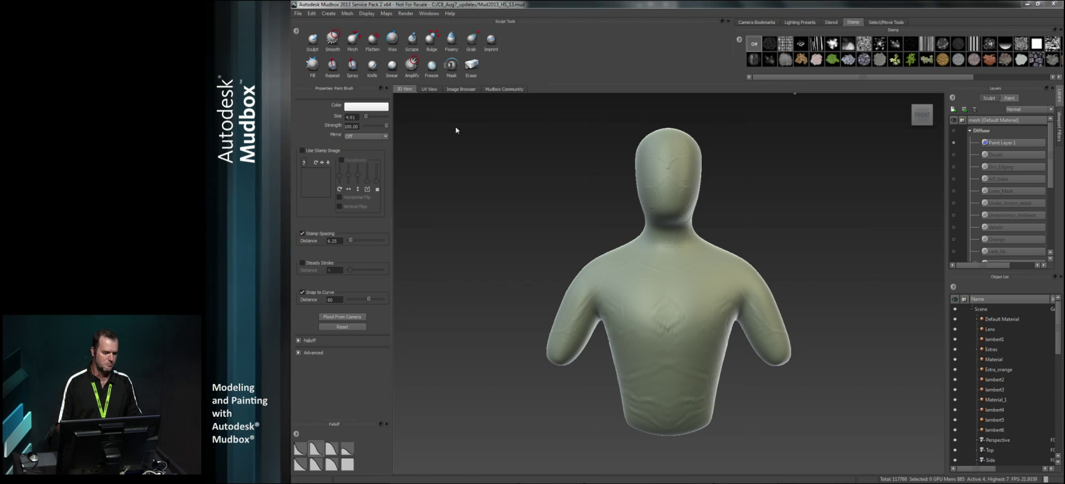
{"action": "left_click", "coordinate": [614, 203]}
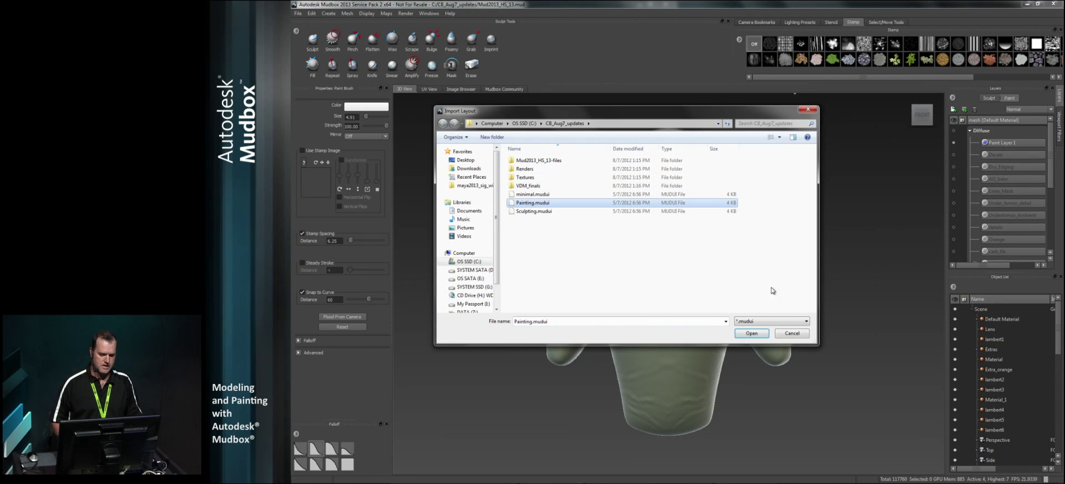
{"action": "left_click", "coordinate": [752, 333]}
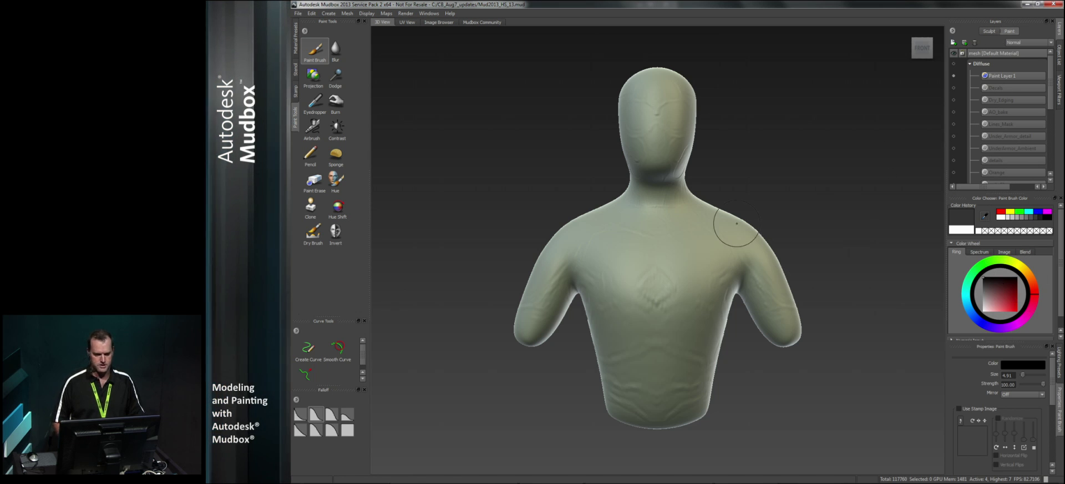
Import the saved sculpting interface layout that docks the Sculpt Tools and Falloff trays beside the viewport.
{"action": "left_click", "coordinate": [428, 14]}
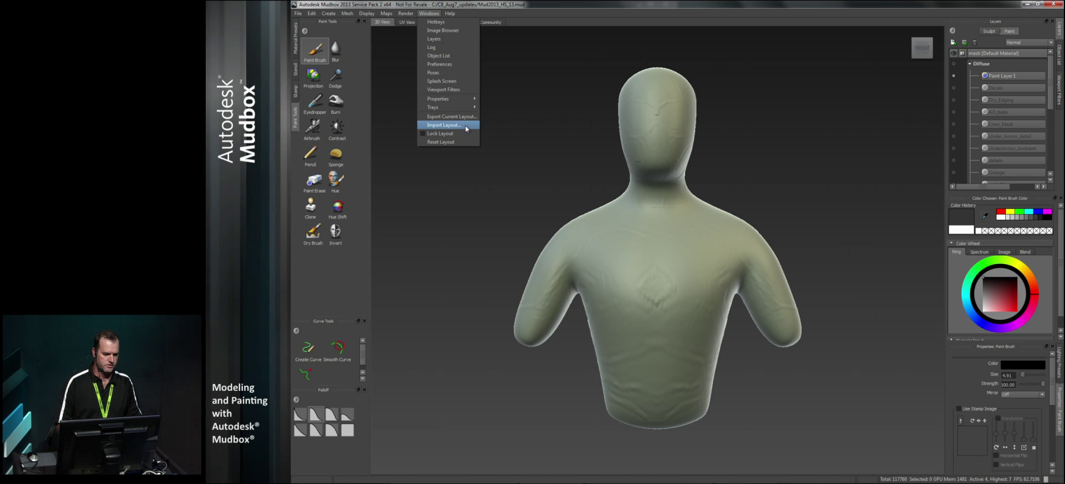
{"action": "left_click", "coordinate": [444, 126]}
{"action": "left_click", "coordinate": [537, 195]}
{"action": "left_click", "coordinate": [752, 332]}
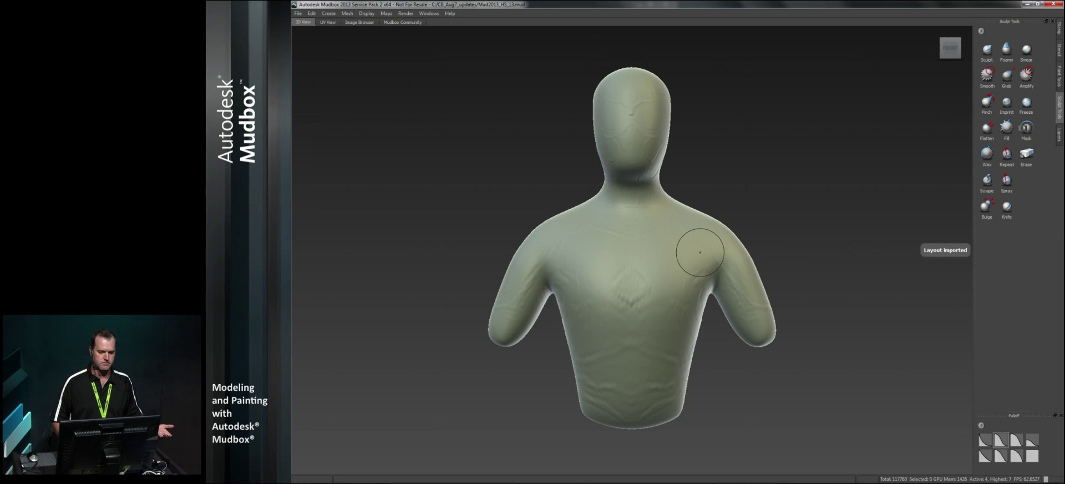
Reset the interface to its default layout and show the sculpt layers in place of the paint layers.
{"action": "left_click", "coordinate": [428, 13]}
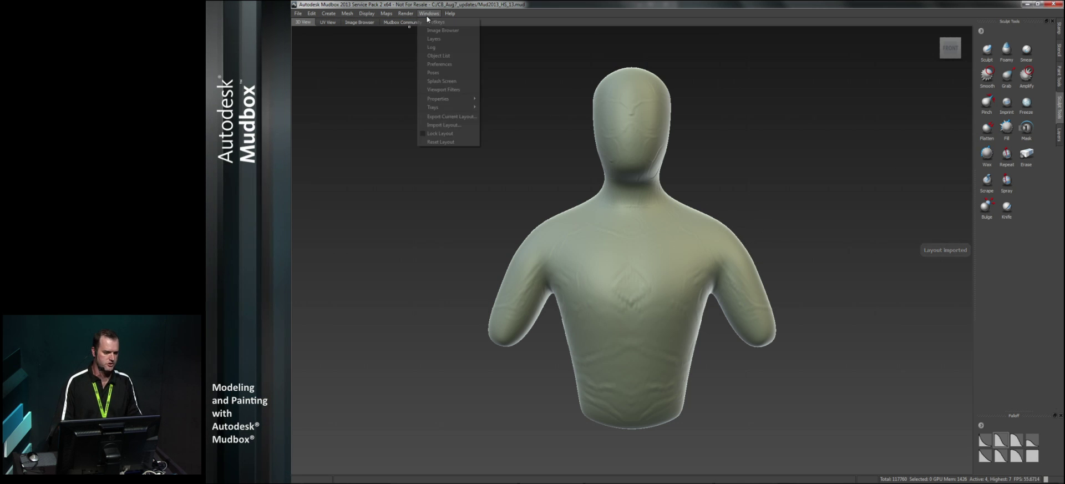
{"action": "left_click", "coordinate": [447, 142]}
{"action": "left_click", "coordinate": [658, 254]}
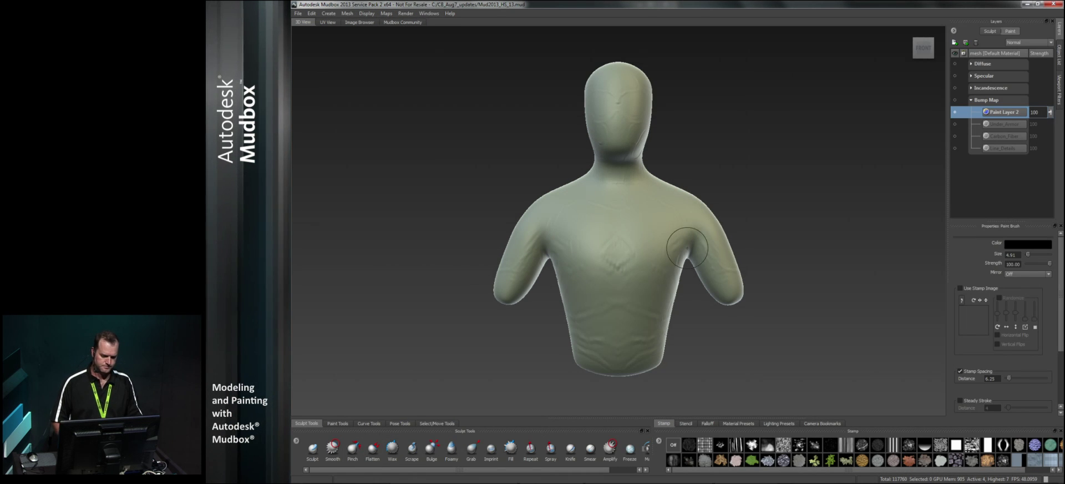
{"action": "left_click", "coordinate": [990, 31]}
{"action": "left_click", "coordinate": [1011, 31]}
{"action": "left_click", "coordinate": [989, 32]}
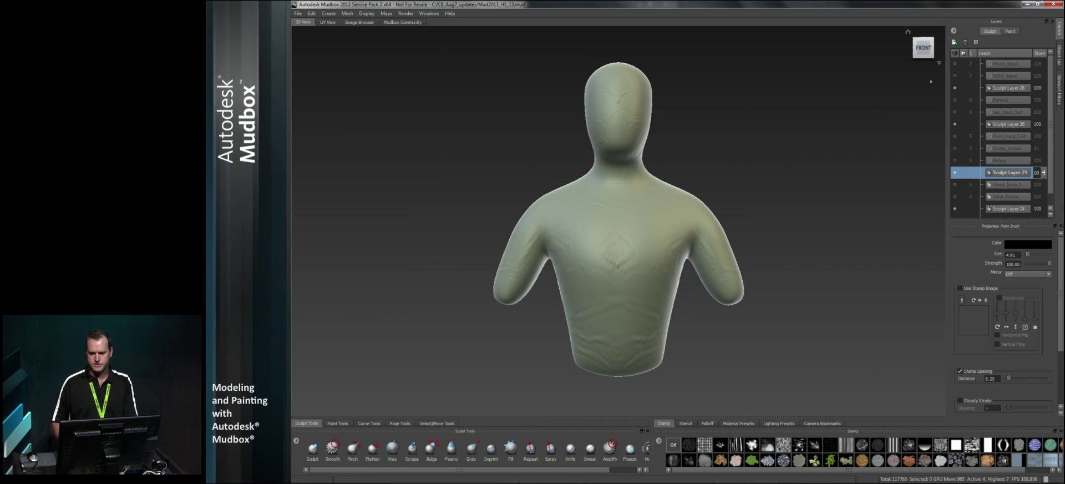
Select the Wax brush and set its mirroring to X.
{"action": "left_click", "coordinate": [397, 457]}
{"action": "mouse_move", "coordinate": [618, 277]}
{"action": "left_mouse_down", "text": "alt"}
{"action": "mouse_move", "coordinate": [616, 288]}
{"action": "mouse_move", "coordinate": [657, 270]}
{"action": "left_mouse_up", "text": "alt"}
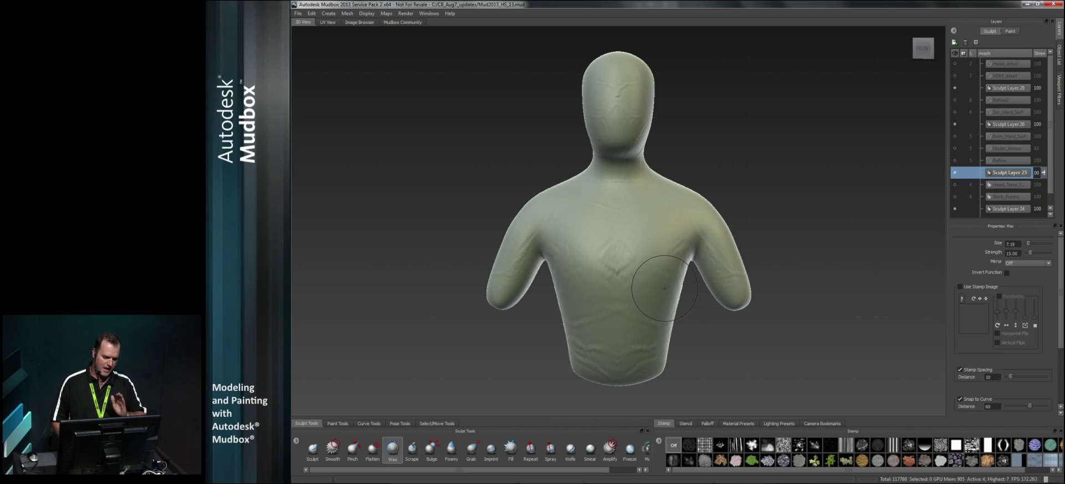
{"action": "left_click", "coordinate": [1029, 262]}
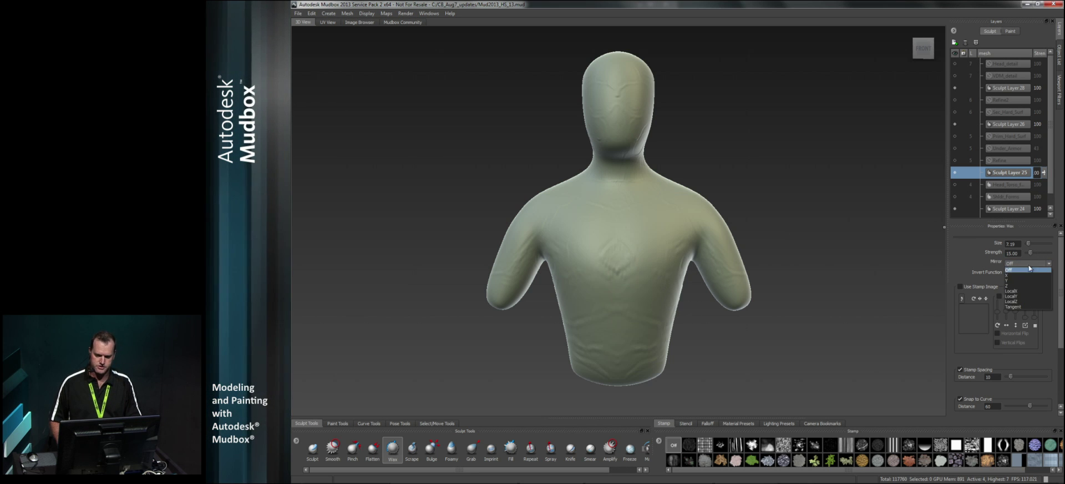
{"action": "left_click", "coordinate": [1027, 272]}
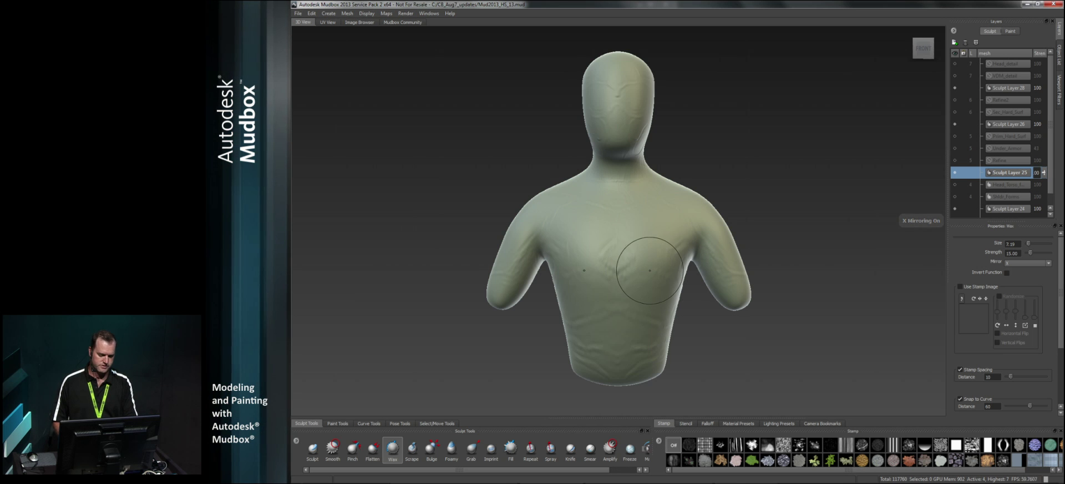
{"action": "scroll", "coordinate": [649, 260], "scroll_direction": "down", "scroll_amount": 1}
{"action": "left_click_drag", "start_coordinate": [660, 241], "coordinate": [619, 262]}
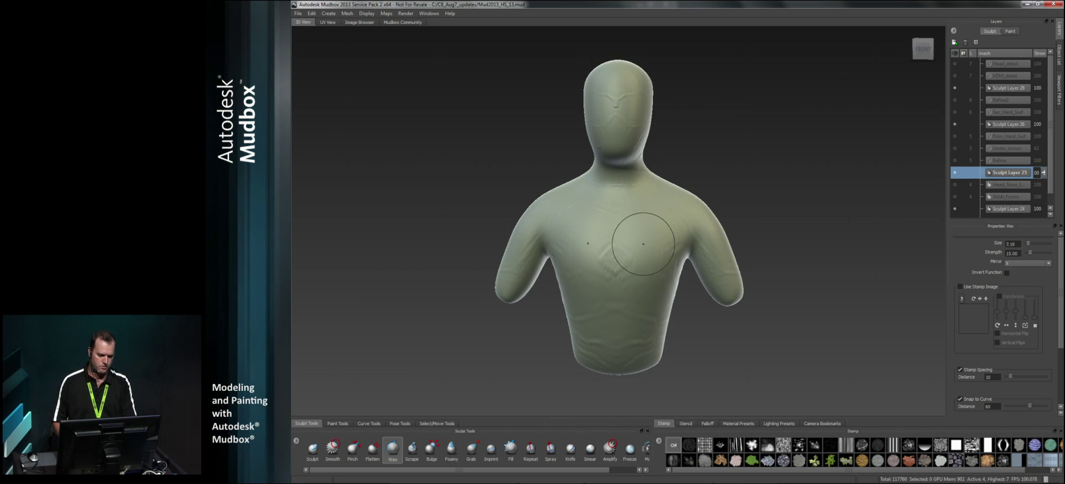
{"action": "scroll", "coordinate": [619, 262], "scroll_direction": "up", "scroll_amount": 1}
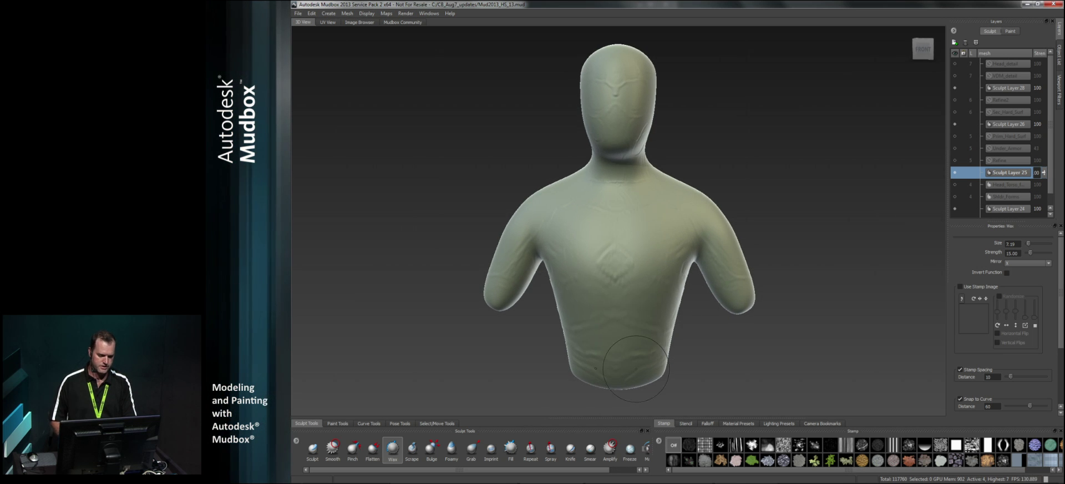
Apply the second falloff in the second row to the Wax brush and build up mirrored pectoral muscles on the chest.
{"action": "left_click", "coordinate": [707, 424]}
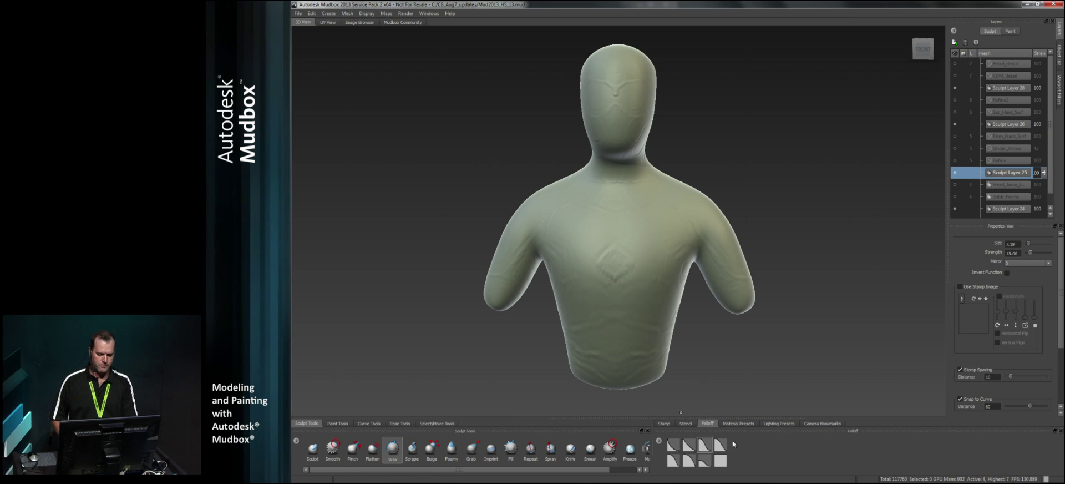
{"action": "left_click", "coordinate": [688, 459]}
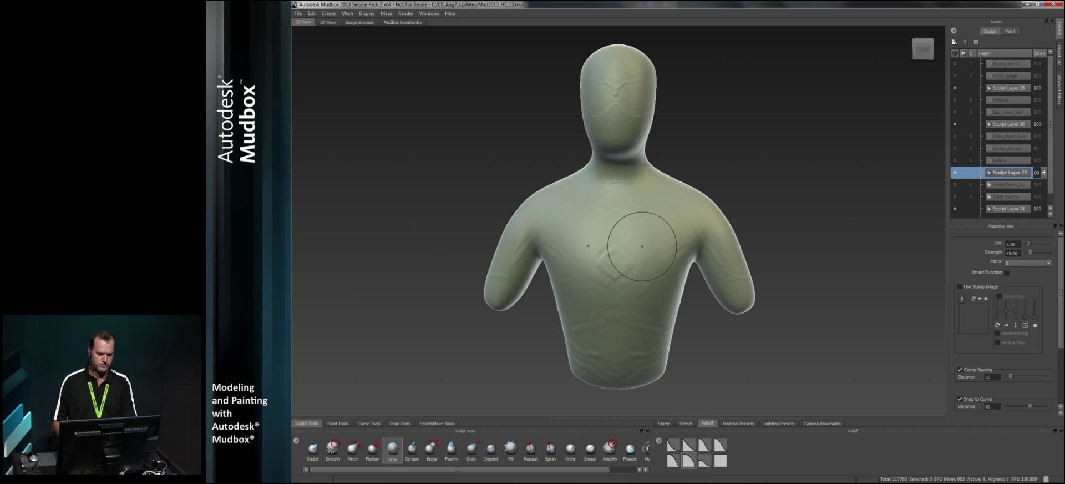
{"action": "right_click_drag", "start_coordinate": [651, 256], "coordinate": [661, 261], "text": "alt"}
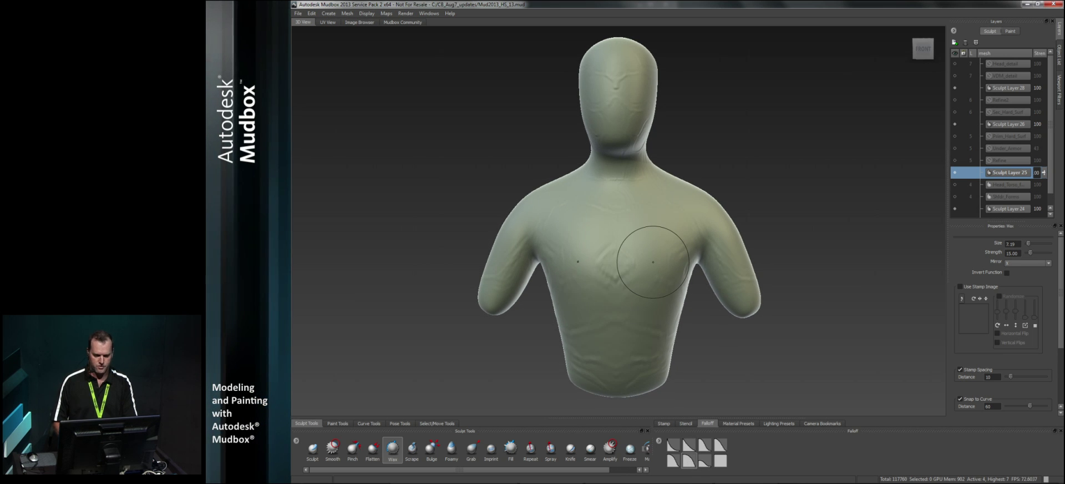
{"action": "mouse_move", "coordinate": [653, 262]}
{"action": "left_mouse_down"}
{"action": "mouse_move", "coordinate": [633, 249]}
{"action": "mouse_move", "coordinate": [671, 235]}
{"action": "mouse_move", "coordinate": [625, 257]}
{"action": "mouse_move", "coordinate": [634, 275]}
{"action": "mouse_move", "coordinate": [657, 282]}
{"action": "mouse_move", "coordinate": [678, 223]}
{"action": "mouse_move", "coordinate": [646, 215]}
{"action": "mouse_move", "coordinate": [653, 254]}
{"action": "left_mouse_up"}
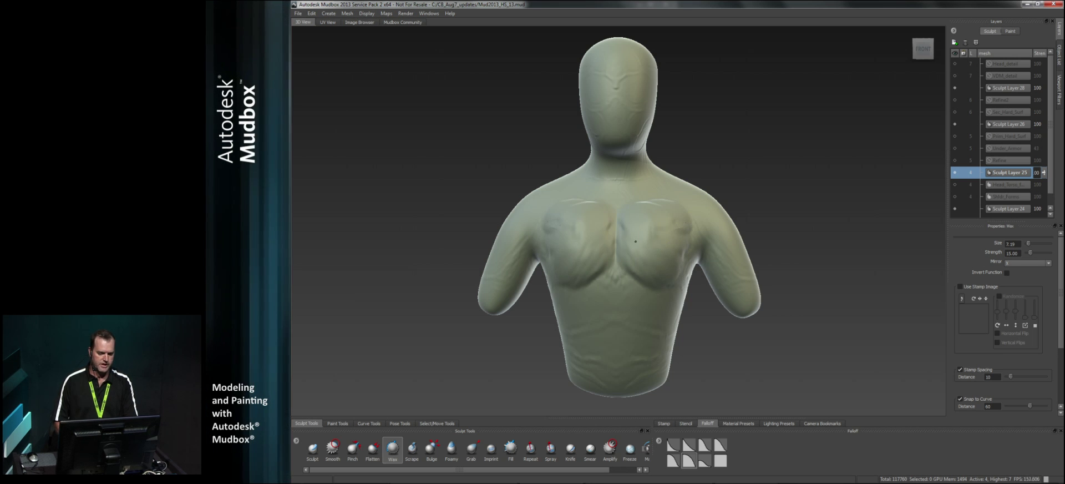
{"action": "mouse_move", "coordinate": [648, 273]}
{"action": "left_mouse_down", "text": "alt"}
{"action": "mouse_move", "coordinate": [582, 261]}
{"action": "mouse_move", "coordinate": [641, 258]}
{"action": "left_mouse_up", "text": "alt"}
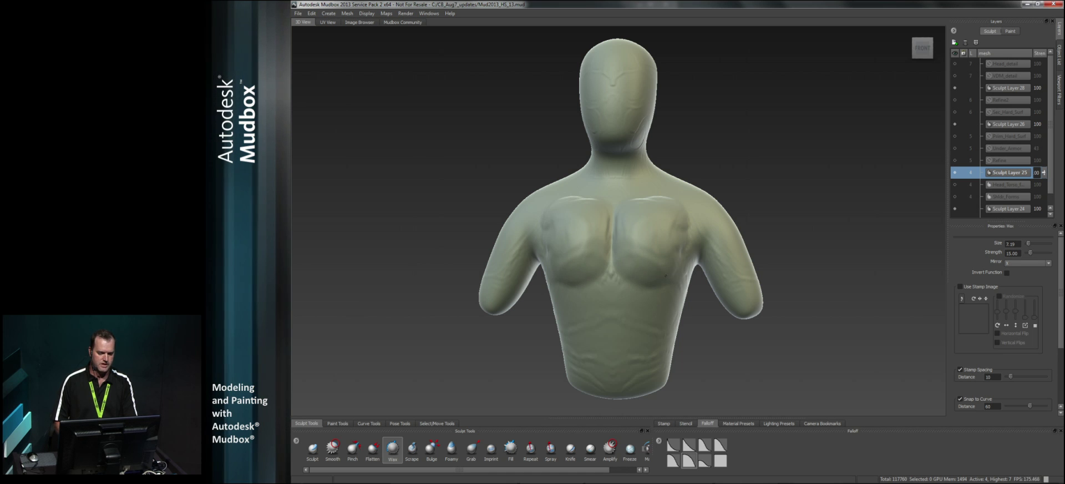
Sculpt the mirrored abdominal and side muscles with the Wax brush, smoothing the forms of the torso.
{"action": "mouse_move", "coordinate": [631, 312]}
{"action": "left_mouse_down", "text": "alt"}
{"action": "mouse_move", "coordinate": [632, 301]}
{"action": "mouse_move", "coordinate": [670, 312]}
{"action": "mouse_move", "coordinate": [626, 329]}
{"action": "left_mouse_up", "text": "alt"}
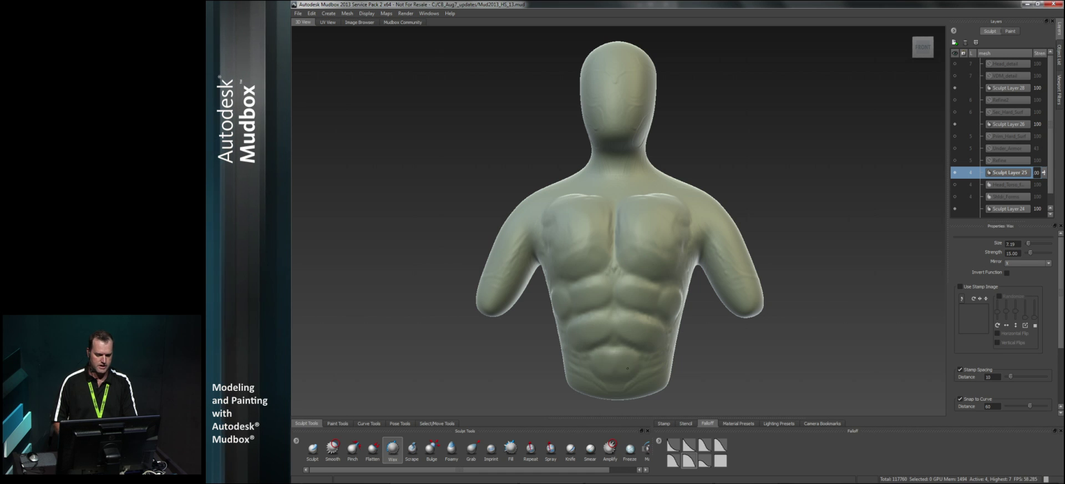
{"action": "mouse_move", "coordinate": [624, 365]}
{"action": "left_mouse_down", "text": "alt"}
{"action": "mouse_move", "coordinate": [655, 339]}
{"action": "mouse_move", "coordinate": [634, 339]}
{"action": "mouse_move", "coordinate": [646, 326]}
{"action": "left_mouse_up", "text": "alt"}
{"action": "left_click_drag", "start_coordinate": [647, 294], "coordinate": [650, 294]}
{"action": "left_click_drag", "start_coordinate": [654, 346], "coordinate": [645, 345]}
{"action": "mouse_move", "coordinate": [594, 340]}
{"action": "left_mouse_down", "text": "alt"}
{"action": "mouse_move", "coordinate": [632, 333]}
{"action": "mouse_move", "coordinate": [644, 302]}
{"action": "mouse_move", "coordinate": [655, 306]}
{"action": "left_mouse_up", "text": "alt"}
{"action": "mouse_move", "coordinate": [632, 237]}
{"action": "left_mouse_down"}
{"action": "mouse_move", "coordinate": [636, 246]}
{"action": "mouse_move", "coordinate": [638, 228]}
{"action": "mouse_move", "coordinate": [660, 240]}
{"action": "mouse_move", "coordinate": [676, 231]}
{"action": "mouse_move", "coordinate": [663, 254]}
{"action": "mouse_move", "coordinate": [551, 278]}
{"action": "mouse_move", "coordinate": [579, 239]}
{"action": "mouse_move", "coordinate": [642, 252]}
{"action": "mouse_move", "coordinate": [650, 242]}
{"action": "mouse_move", "coordinate": [634, 246]}
{"action": "left_mouse_up"}
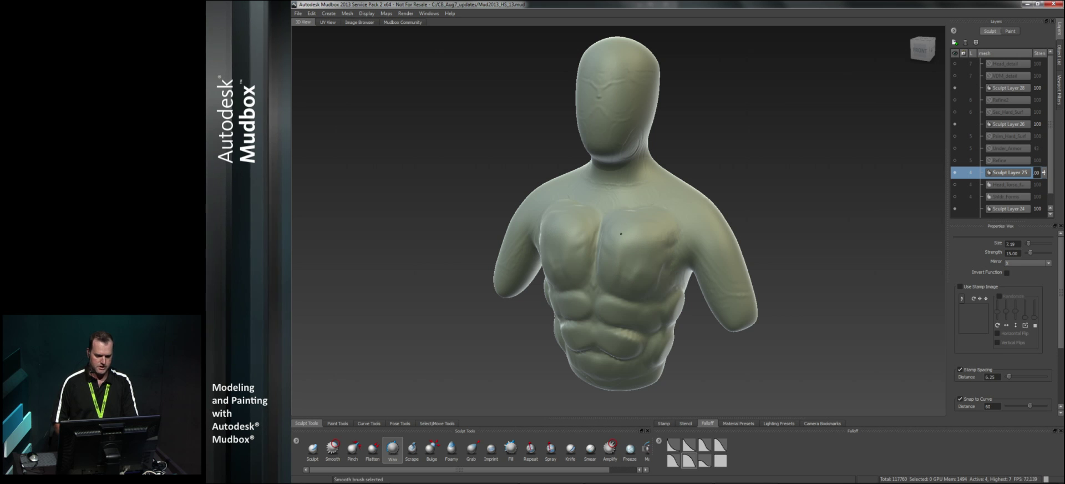
Sculpt mirrored shoulder and upper-arm muscles with the Wax brush, working around to the rear of the shoulders.
{"action": "mouse_move", "coordinate": [656, 278]}
{"action": "left_mouse_down", "text": "alt"}
{"action": "mouse_move", "coordinate": [555, 266]}
{"action": "mouse_move", "coordinate": [663, 200]}
{"action": "mouse_move", "coordinate": [641, 221]}
{"action": "mouse_move", "coordinate": [677, 267]}
{"action": "left_mouse_up", "text": "alt"}
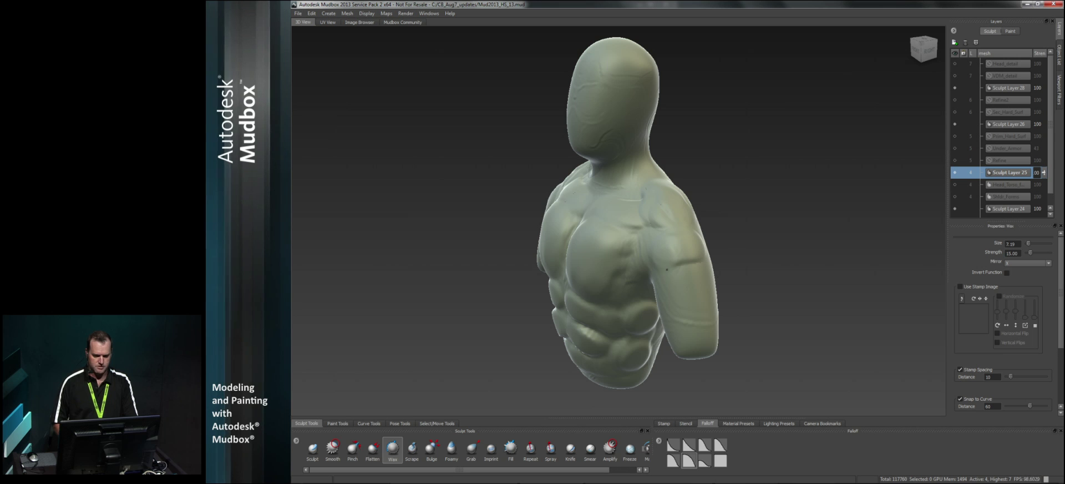
{"action": "left_click_drag", "start_coordinate": [693, 268], "coordinate": [618, 255], "text": "alt"}
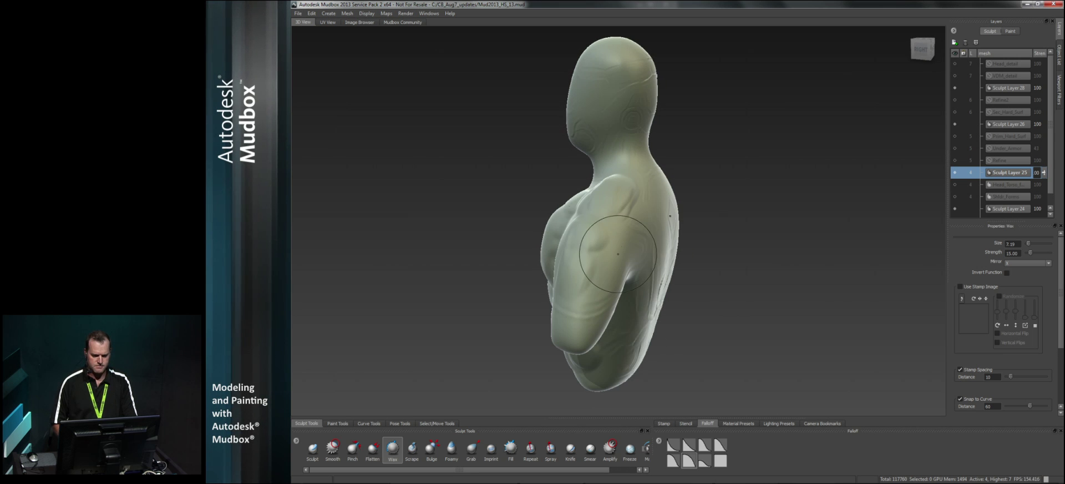
{"action": "mouse_move", "coordinate": [602, 274]}
{"action": "left_mouse_down", "text": "alt"}
{"action": "mouse_move", "coordinate": [554, 249]}
{"action": "mouse_move", "coordinate": [593, 227]}
{"action": "mouse_move", "coordinate": [672, 250]}
{"action": "mouse_move", "coordinate": [721, 244]}
{"action": "left_mouse_up", "text": "alt"}
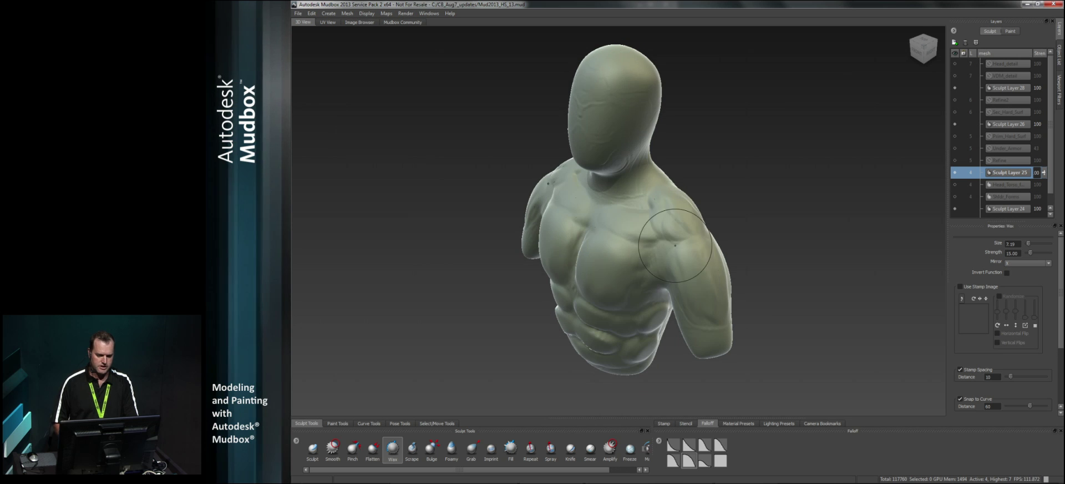
{"action": "left_click_drag", "start_coordinate": [701, 320], "coordinate": [613, 260], "text": "alt"}
{"action": "left_click_drag", "start_coordinate": [608, 295], "coordinate": [582, 233], "text": "alt"}
{"action": "left_click_drag", "start_coordinate": [555, 260], "coordinate": [699, 276], "text": "alt"}
Activate the Sculpt brush for the bust's back and set its strength to 21.38.
{"action": "key", "text": "1"}
{"action": "mouse_move", "coordinate": [500, 354]}
{"action": "left_mouse_down", "text": "alt"}
{"action": "mouse_move", "coordinate": [544, 311]}
{"action": "mouse_move", "coordinate": [577, 247]}
{"action": "mouse_move", "coordinate": [623, 249]}
{"action": "mouse_move", "coordinate": [638, 239]}
{"action": "left_mouse_up", "text": "alt"}
{"action": "left_click", "coordinate": [636, 232]}
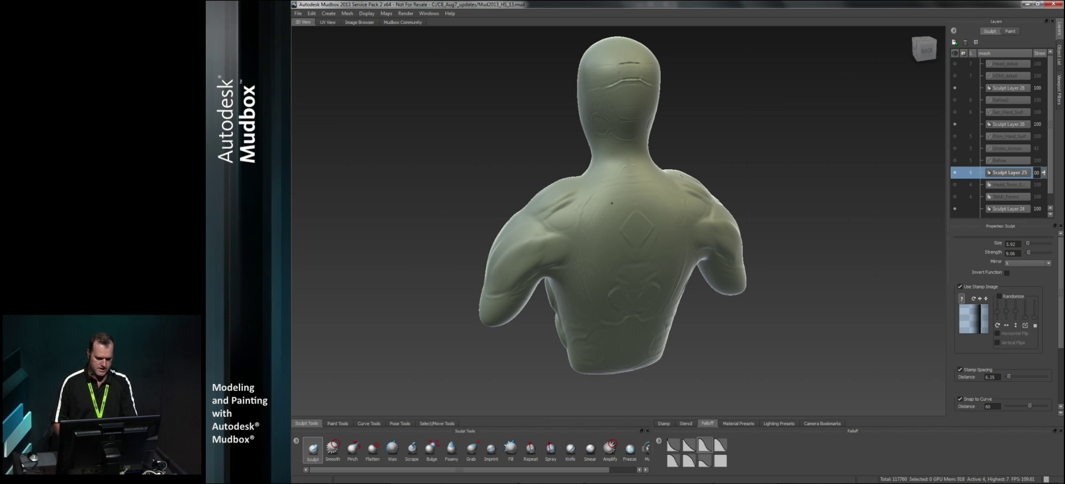
{"action": "left_click_drag", "start_coordinate": [617, 284], "coordinate": [618, 283]}
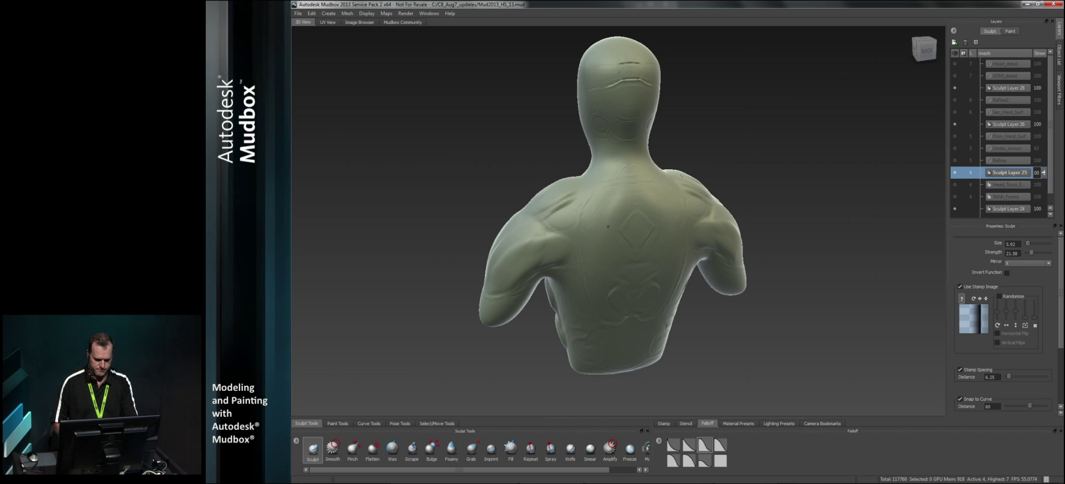
{"action": "right_click", "coordinate": [602, 256]}
{"action": "right_click", "coordinate": [606, 291]}
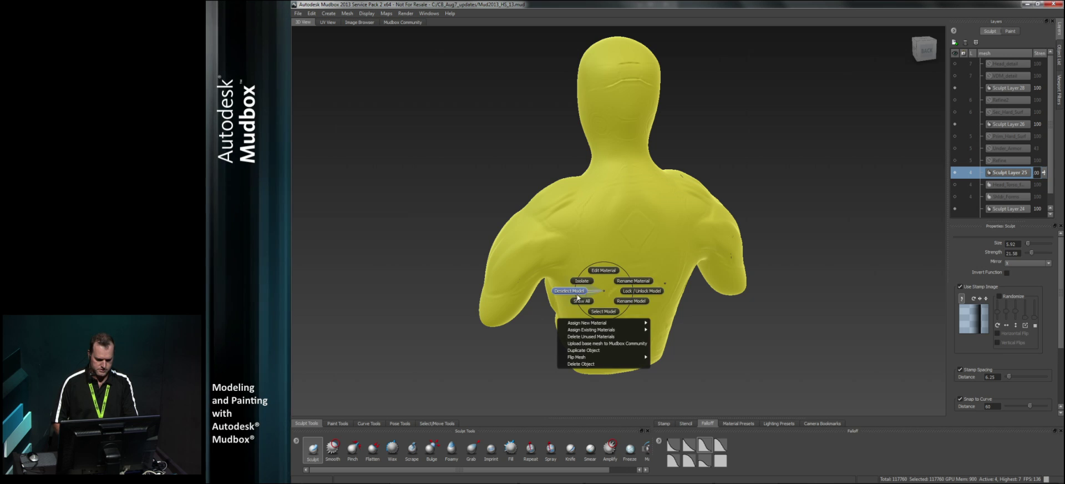
{"action": "left_click", "coordinate": [570, 293]}
Try a mirrored Sculpt stroke on the back, undo it, and turn off the brush's stamp image.
{"action": "left_click_drag", "start_coordinate": [617, 235], "coordinate": [610, 216]}
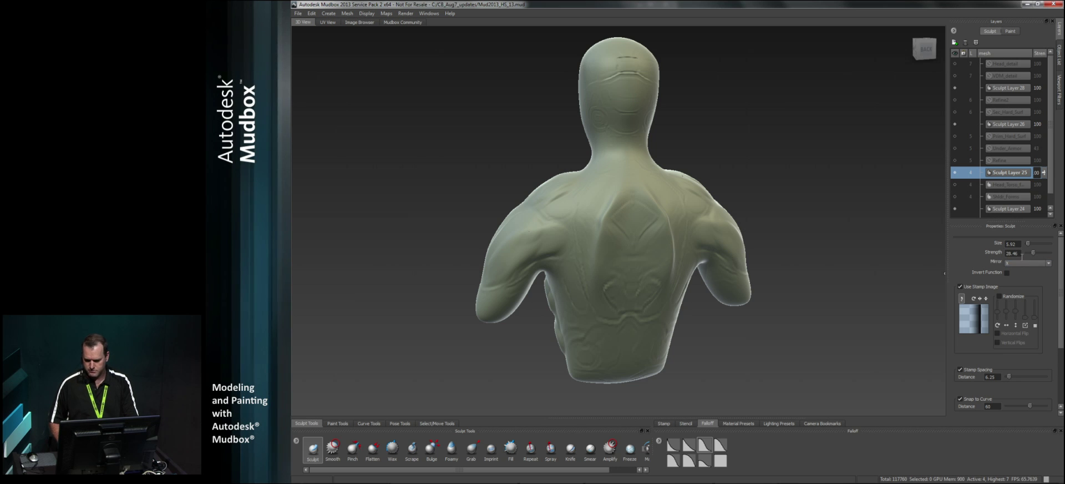
{"action": "left_click", "coordinate": [961, 287]}
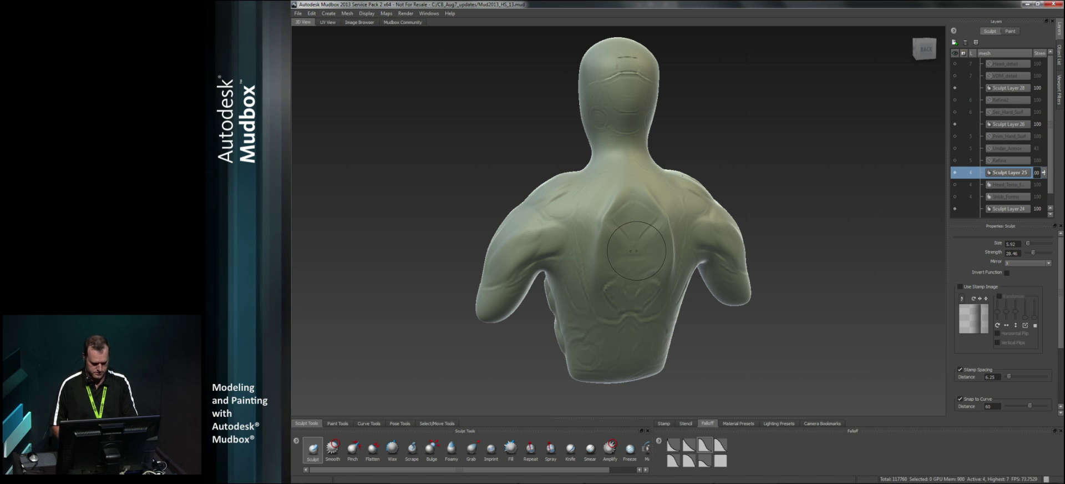
{"action": "key", "text": "ctrl+z"}
Try mirrored Sculpt strokes at lower strength along both sides of the spine, then undo them.
{"action": "right_click_drag", "start_coordinate": [627, 245], "coordinate": [599, 251]}
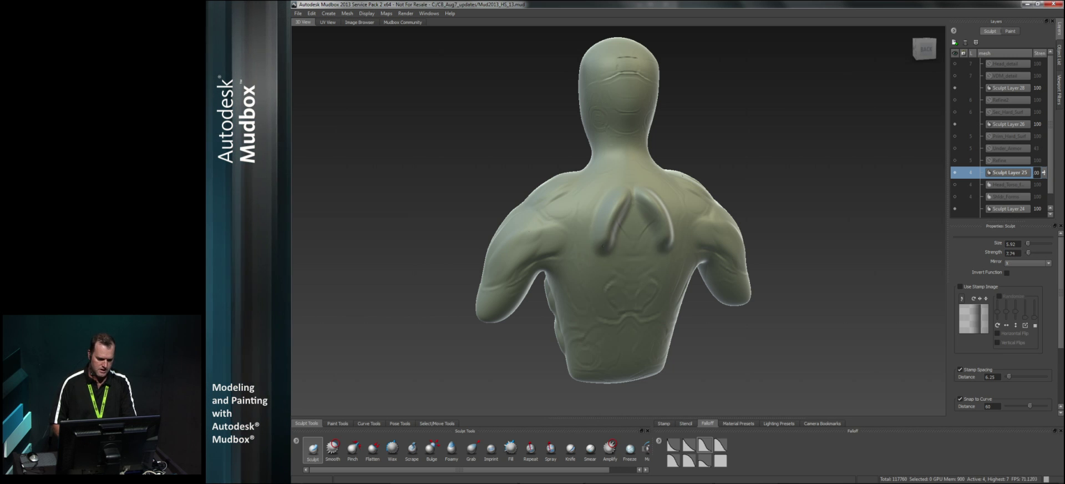
{"action": "left_click_drag", "start_coordinate": [638, 285], "coordinate": [613, 221], "text": "alt"}
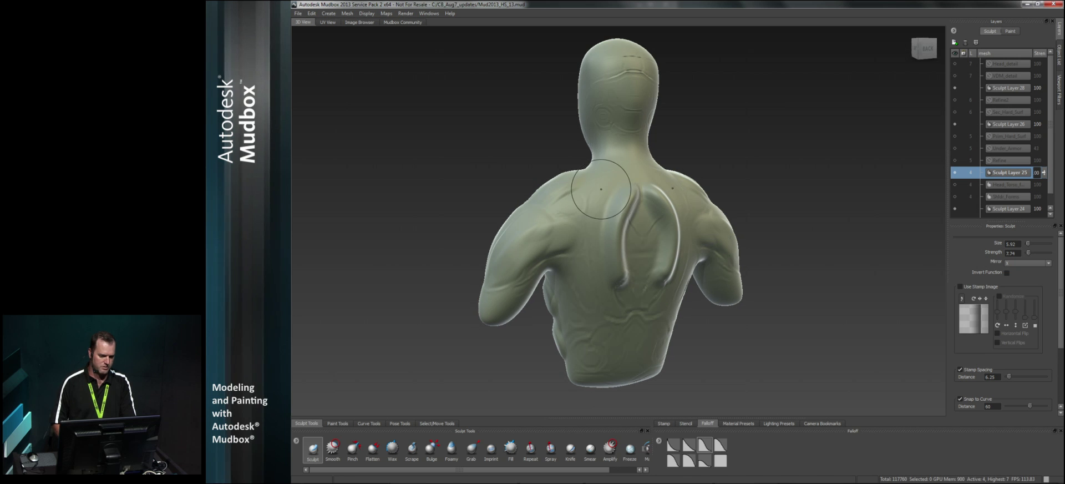
{"action": "left_click_drag", "start_coordinate": [609, 196], "coordinate": [592, 193], "text": "alt"}
{"action": "mouse_move", "coordinate": [637, 263]}
{"action": "left_mouse_down", "text": "alt"}
{"action": "mouse_move", "coordinate": [651, 213]}
{"action": "mouse_move", "coordinate": [657, 256]}
{"action": "left_mouse_up", "text": "alt"}
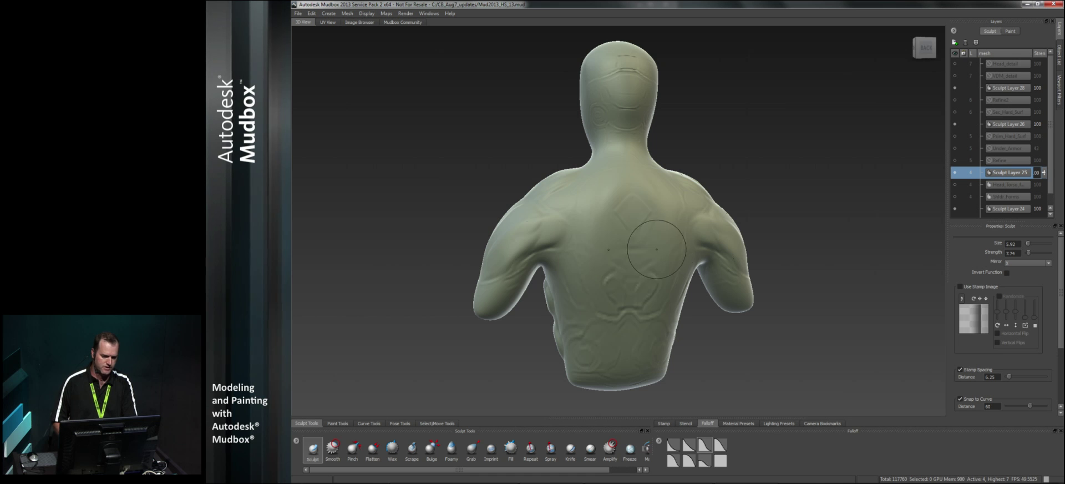
Switch back to the Wax brush and build up the chest and abdominal muscles on the front further.
{"action": "left_click_drag", "start_coordinate": [620, 255], "coordinate": [737, 238], "text": "alt"}
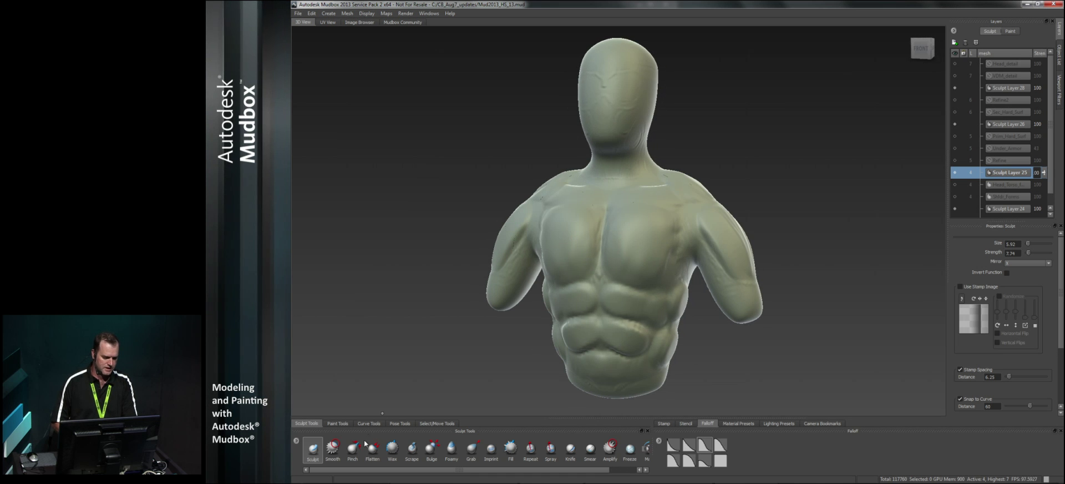
{"action": "key", "text": "0"}
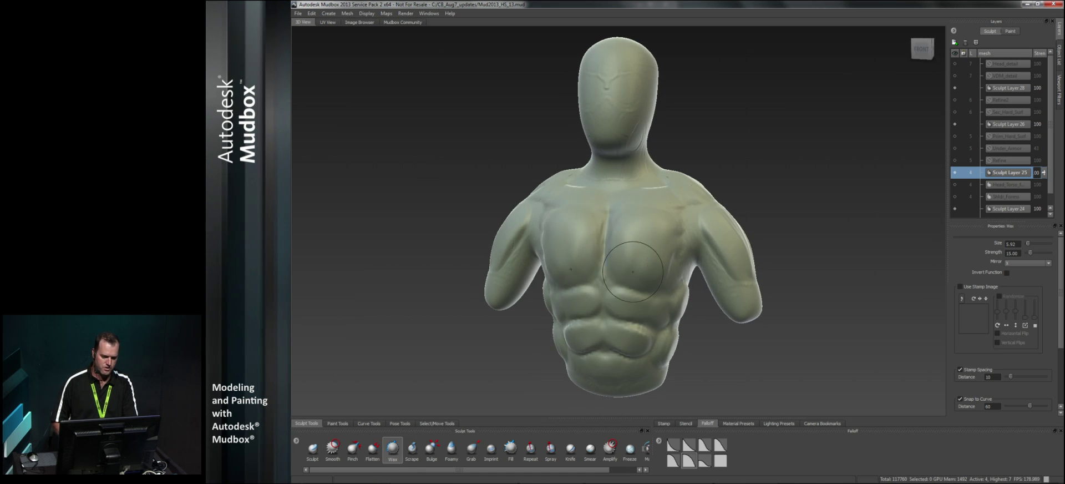
{"action": "mouse_move", "coordinate": [620, 228]}
{"action": "left_mouse_down", "text": "alt"}
{"action": "mouse_move", "coordinate": [641, 347]}
{"action": "mouse_move", "coordinate": [615, 273]}
{"action": "left_mouse_up", "text": "alt"}
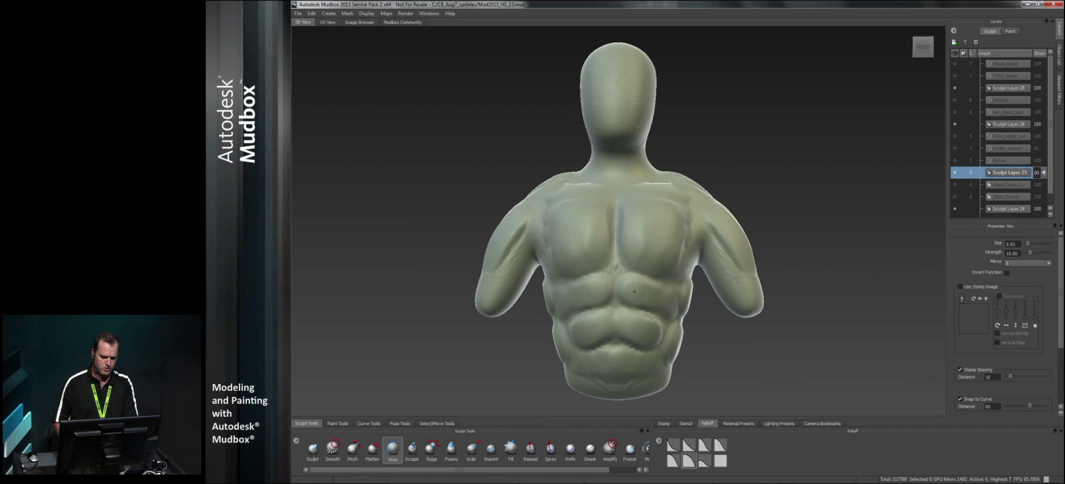
{"action": "left_click_drag", "start_coordinate": [659, 297], "coordinate": [648, 273], "text": "alt"}
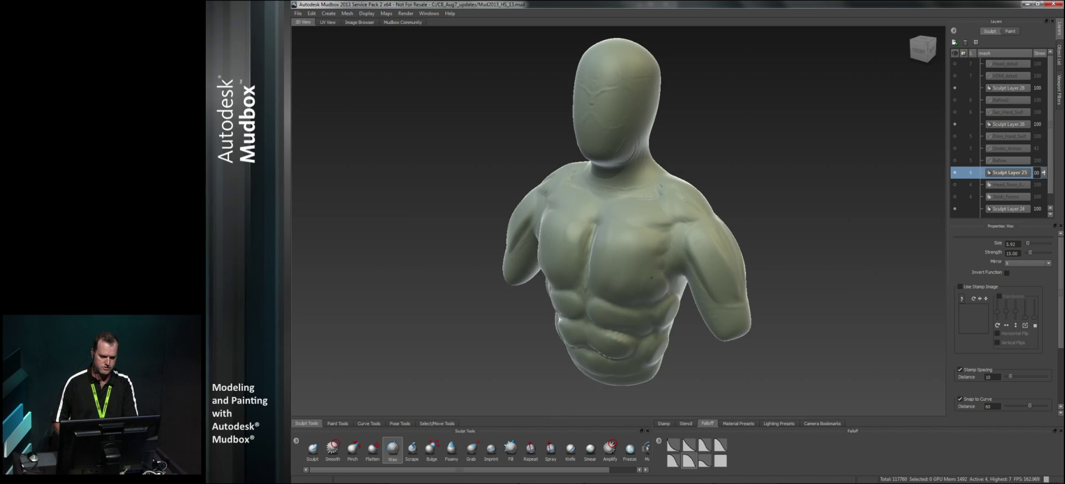
Reduce the Wax brush size to 3.77 and sculpt the neck muscles running down to the collarbone.
{"action": "middle_click_drag", "start_coordinate": [644, 207], "coordinate": [641, 261], "text": "alt"}
{"action": "mouse_move", "coordinate": [642, 261]}
{"action": "left_mouse_down", "text": "alt"}
{"action": "mouse_move", "coordinate": [615, 215]}
{"action": "mouse_move", "coordinate": [602, 215]}
{"action": "left_mouse_up", "text": "alt"}
{"action": "mouse_move", "coordinate": [615, 166]}
{"action": "left_mouse_down"}
{"action": "mouse_move", "coordinate": [623, 209]}
{"action": "mouse_move", "coordinate": [613, 221]}
{"action": "mouse_move", "coordinate": [693, 229]}
{"action": "left_mouse_up"}
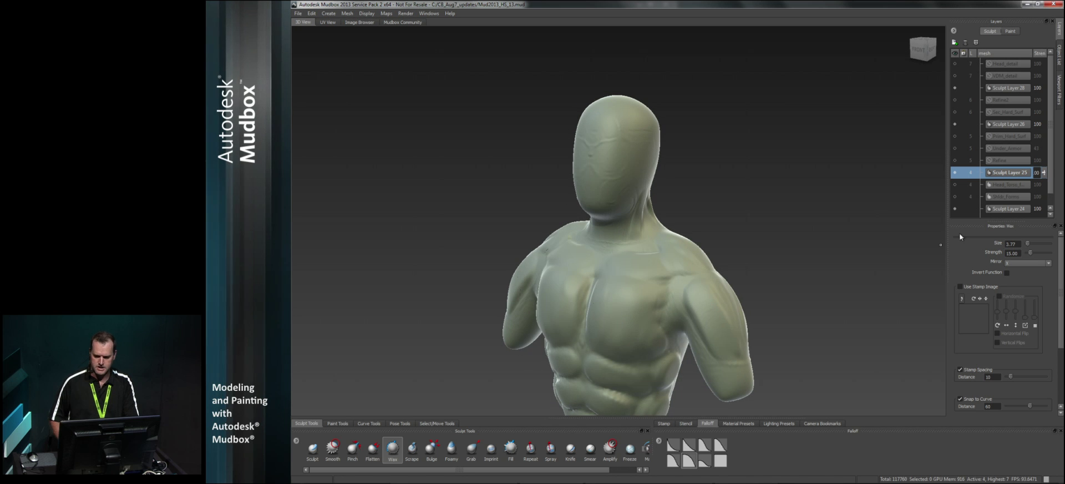
Hide Sculpt Layer 25, then show the shoulder forms layer and the head and torso layer to reveal the armoured forms.
{"action": "left_click", "coordinate": [955, 172]}
{"action": "left_click", "coordinate": [955, 196]}
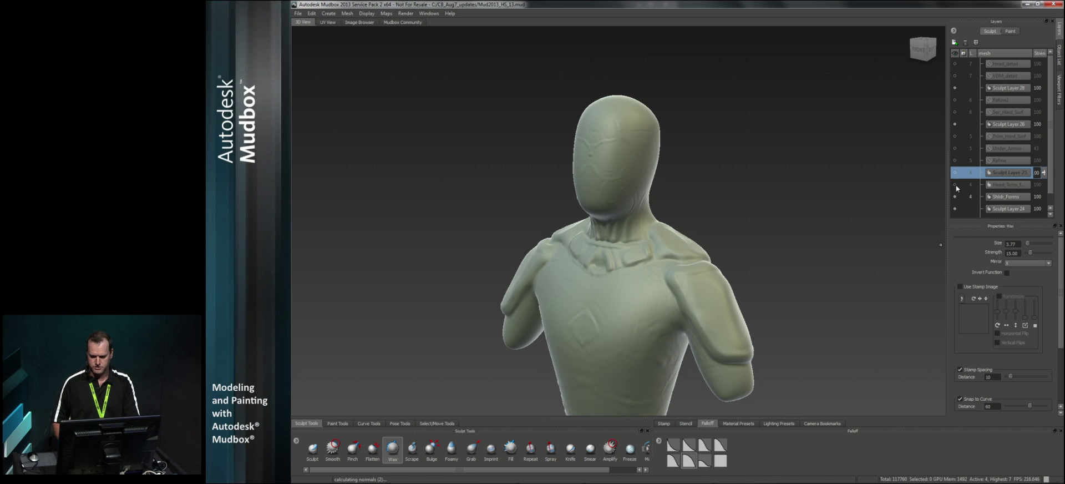
{"action": "left_click", "coordinate": [956, 185]}
{"action": "right_click_drag", "start_coordinate": [677, 283], "coordinate": [641, 277], "text": "alt"}
{"action": "middle_click_drag", "start_coordinate": [641, 278], "coordinate": [644, 233], "text": "alt"}
{"action": "mouse_move", "coordinate": [644, 233]}
{"action": "left_mouse_down", "text": "alt"}
{"action": "mouse_move", "coordinate": [722, 233]}
{"action": "mouse_move", "coordinate": [627, 225]}
{"action": "left_mouse_up", "text": "alt"}
{"action": "left_click_drag", "start_coordinate": [652, 285], "coordinate": [621, 233], "text": "alt"}
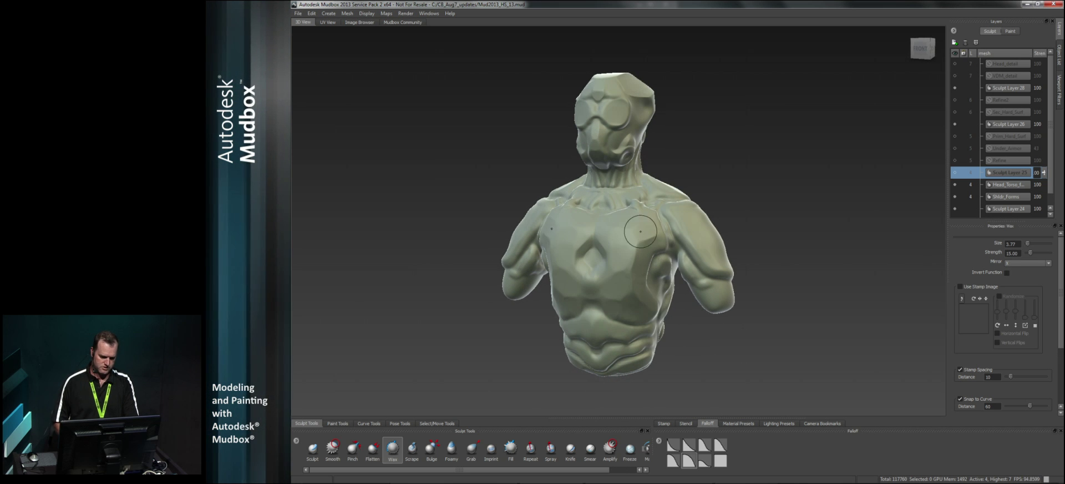
Raise the bust to subdivision level 5 and make Sculpt Layer 26 the active sculpt layer.
{"action": "mouse_move", "coordinate": [628, 289]}
{"action": "left_mouse_down", "text": "alt"}
{"action": "mouse_move", "coordinate": [605, 242]}
{"action": "mouse_move", "coordinate": [653, 239]}
{"action": "left_mouse_up", "text": "alt"}
{"action": "key", "text": "Page_Up"}
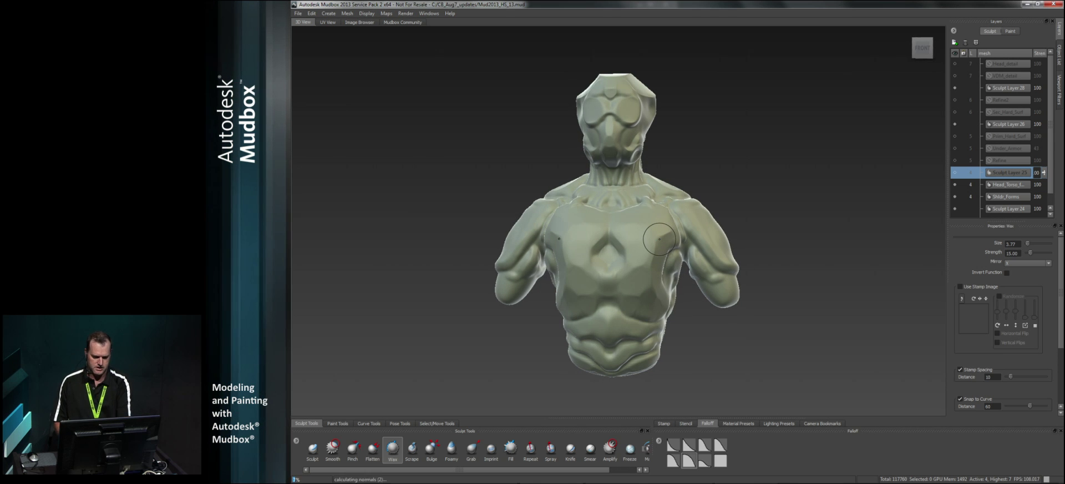
{"action": "left_click_drag", "start_coordinate": [653, 237], "coordinate": [659, 262], "text": "alt"}
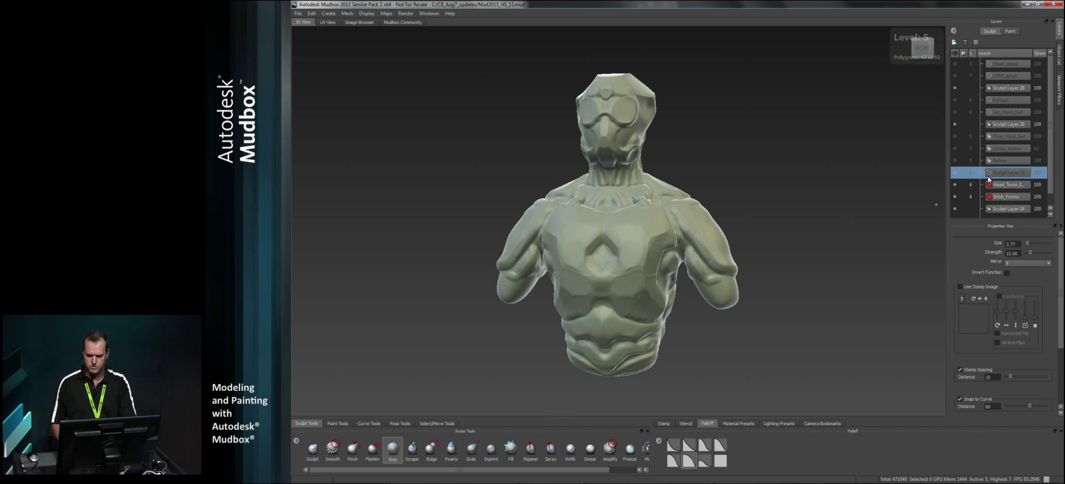
{"action": "left_click", "coordinate": [1002, 126]}
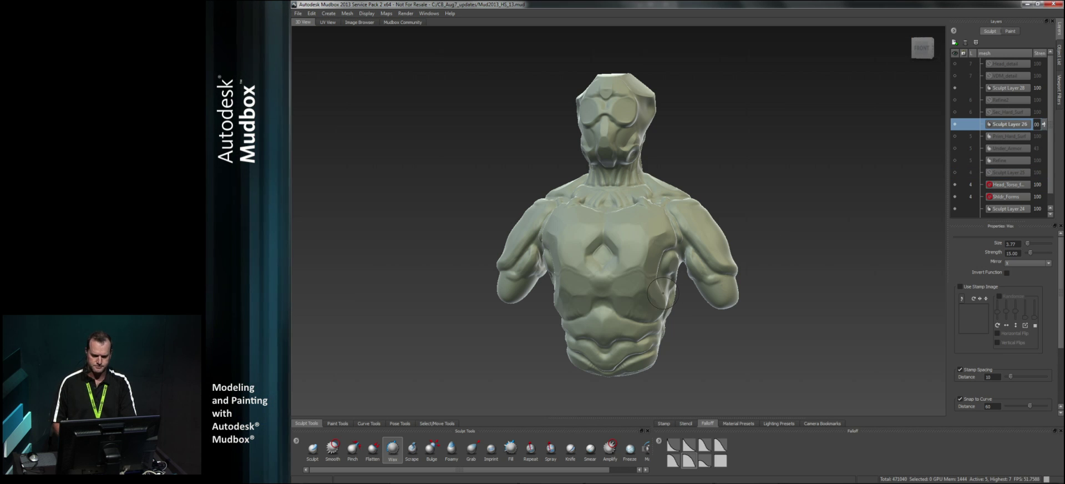
Switch to the Flatten brush and choose the steep rounded falloff for working on the chest.
{"action": "left_click_drag", "start_coordinate": [663, 292], "coordinate": [671, 288], "text": "alt"}
{"action": "left_click", "coordinate": [371, 448]}
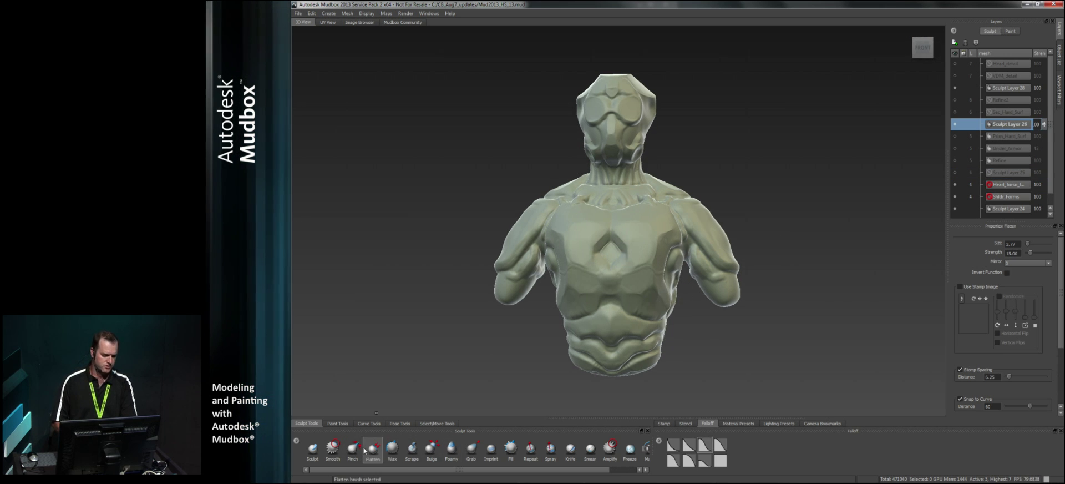
{"action": "right_click_drag", "start_coordinate": [617, 281], "coordinate": [660, 297], "text": "alt"}
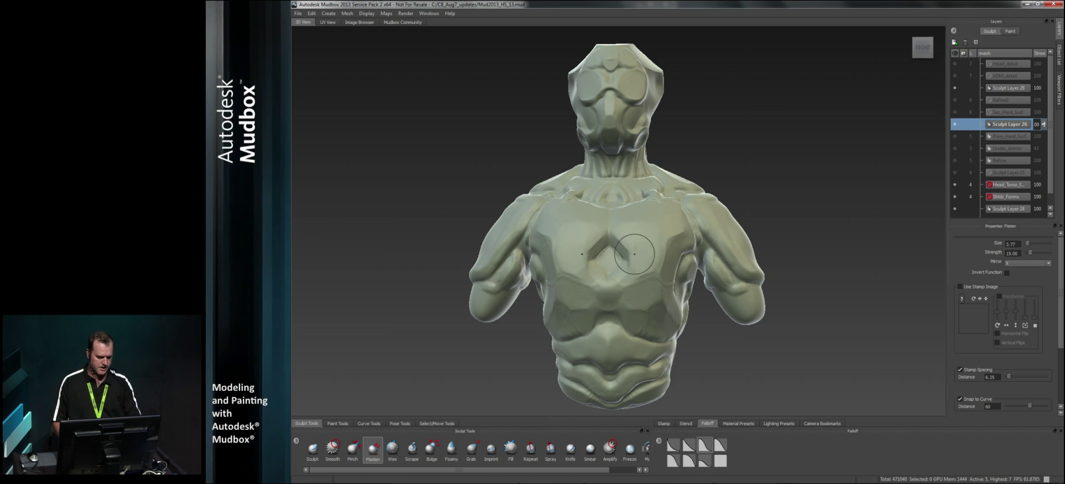
{"action": "right_click_drag", "start_coordinate": [647, 253], "coordinate": [645, 288], "text": "alt"}
{"action": "middle_click_drag", "start_coordinate": [645, 287], "coordinate": [633, 274], "text": "alt"}
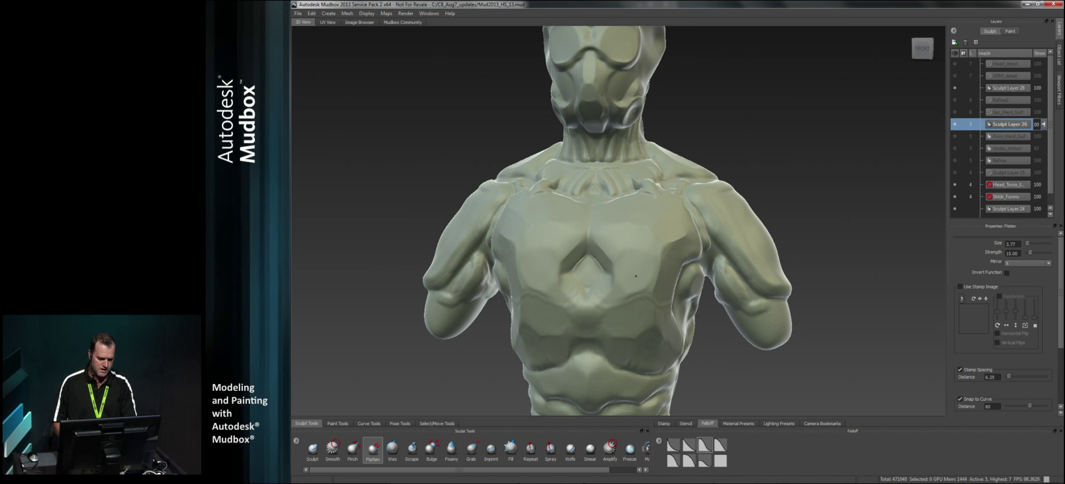
{"action": "left_click", "coordinate": [689, 461]}
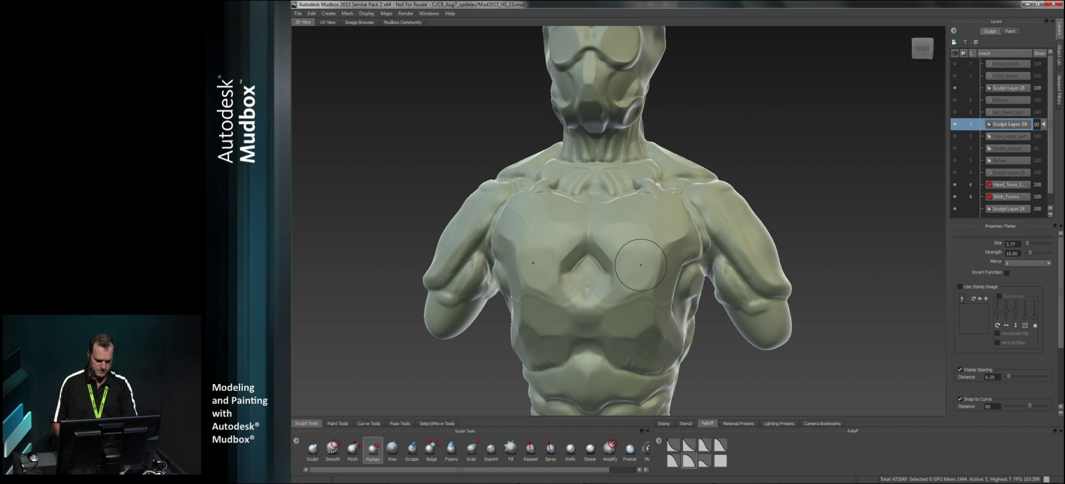
Flatten mirrored planes into the chest and upper abdomen, reducing the brush size to 3.75.
{"action": "left_click_drag", "start_coordinate": [642, 166], "coordinate": [637, 270]}
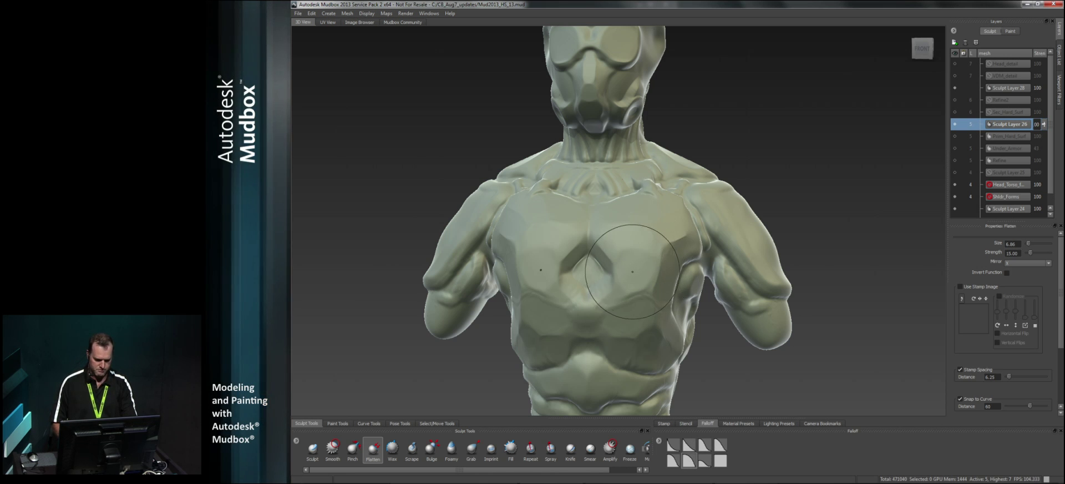
{"action": "mouse_move", "coordinate": [632, 264]}
{"action": "left_mouse_down"}
{"action": "mouse_move", "coordinate": [621, 233]}
{"action": "mouse_move", "coordinate": [641, 296]}
{"action": "mouse_move", "coordinate": [633, 277]}
{"action": "left_mouse_up"}
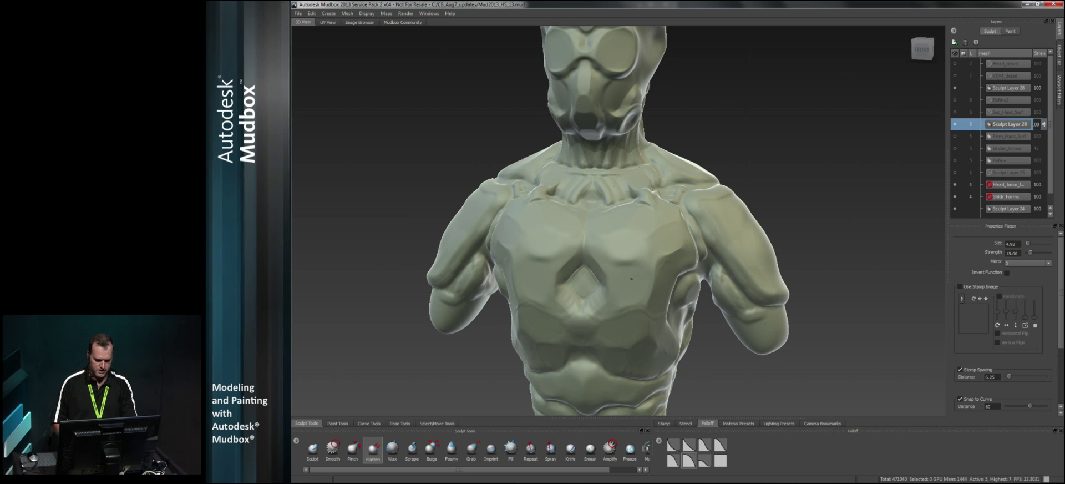
{"action": "mouse_move", "coordinate": [630, 283]}
{"action": "left_mouse_down"}
{"action": "mouse_move", "coordinate": [642, 170]}
{"action": "mouse_move", "coordinate": [632, 185]}
{"action": "left_mouse_up"}
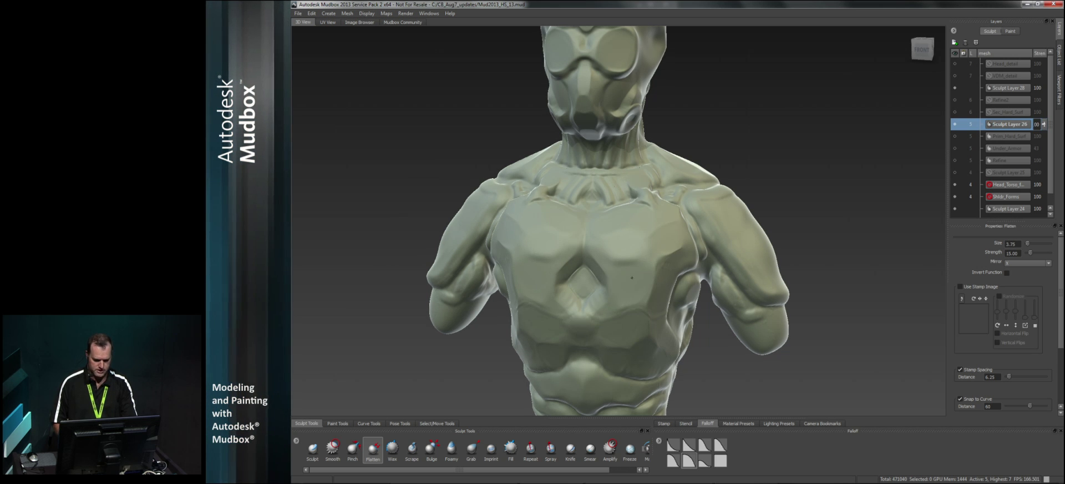
{"action": "mouse_move", "coordinate": [625, 272]}
{"action": "left_mouse_down", "text": "alt"}
{"action": "mouse_move", "coordinate": [595, 280]}
{"action": "mouse_move", "coordinate": [622, 289]}
{"action": "left_mouse_up", "text": "alt"}
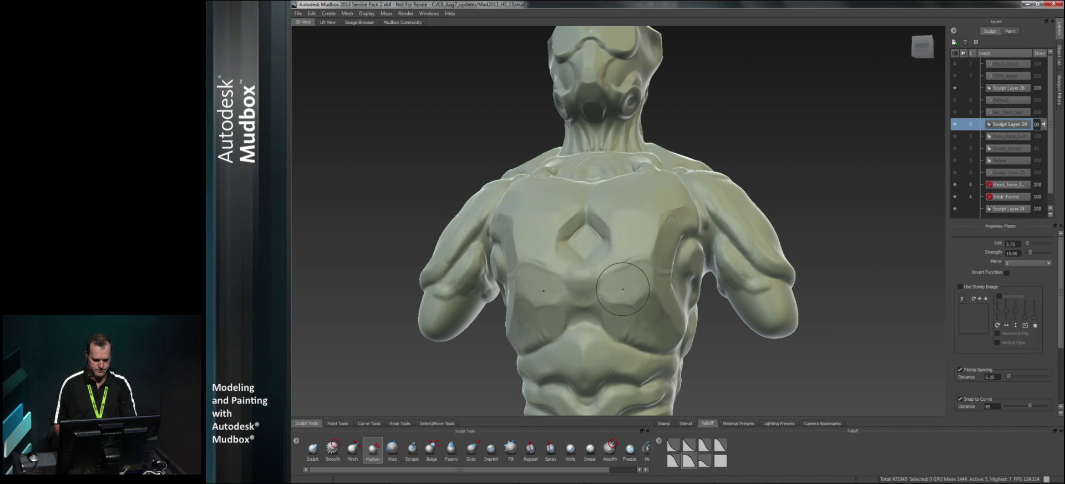
{"action": "left_click_drag", "start_coordinate": [633, 281], "coordinate": [619, 295], "text": "alt"}
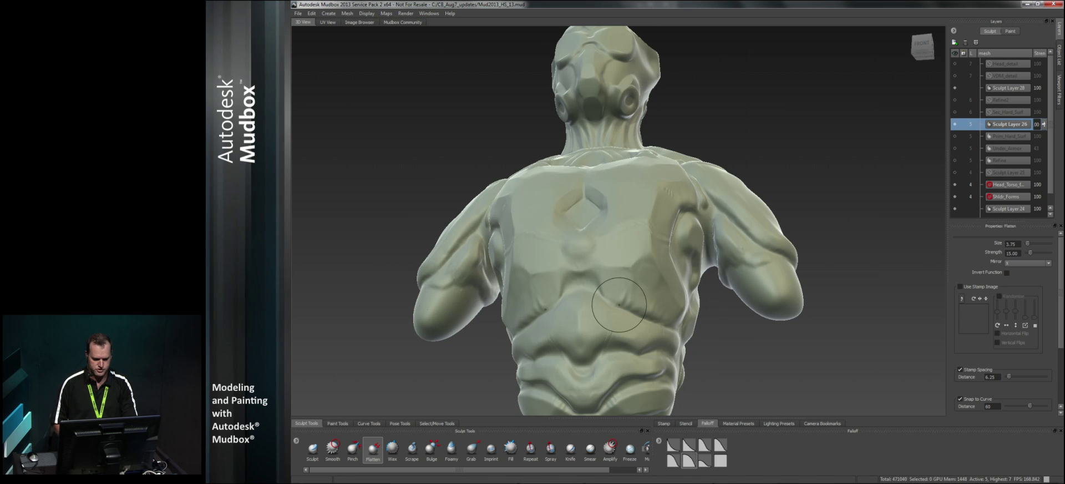
{"action": "mouse_move", "coordinate": [613, 284]}
{"action": "left_mouse_down", "text": "alt"}
{"action": "mouse_move", "coordinate": [605, 316]}
{"action": "mouse_move", "coordinate": [588, 304]}
{"action": "left_mouse_up", "text": "alt"}
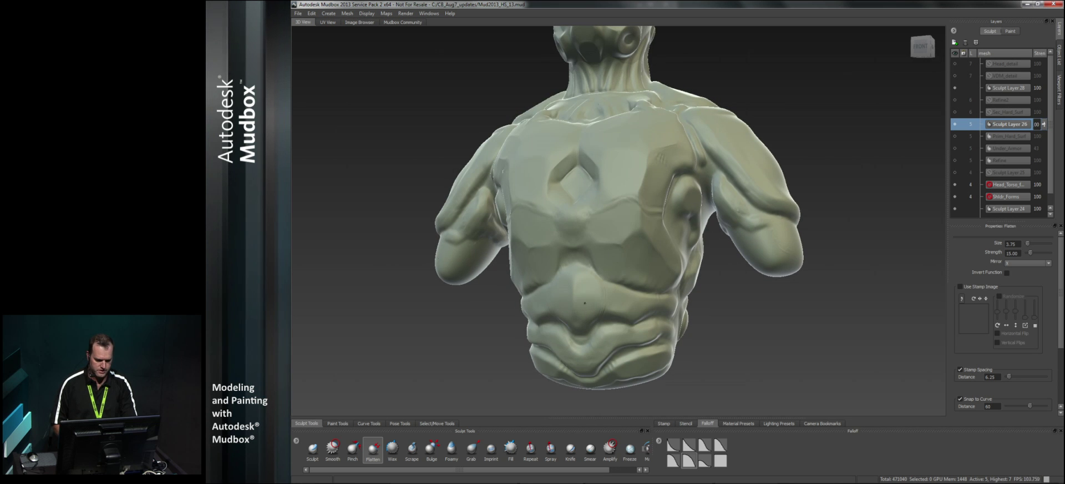
{"action": "mouse_move", "coordinate": [614, 299]}
{"action": "left_mouse_down", "text": "alt"}
{"action": "mouse_move", "coordinate": [601, 326]}
{"action": "mouse_move", "coordinate": [625, 304]}
{"action": "mouse_move", "coordinate": [617, 298]}
{"action": "left_mouse_up", "text": "alt"}
{"action": "left_click_drag", "start_coordinate": [589, 325], "coordinate": [637, 201], "text": "alt"}
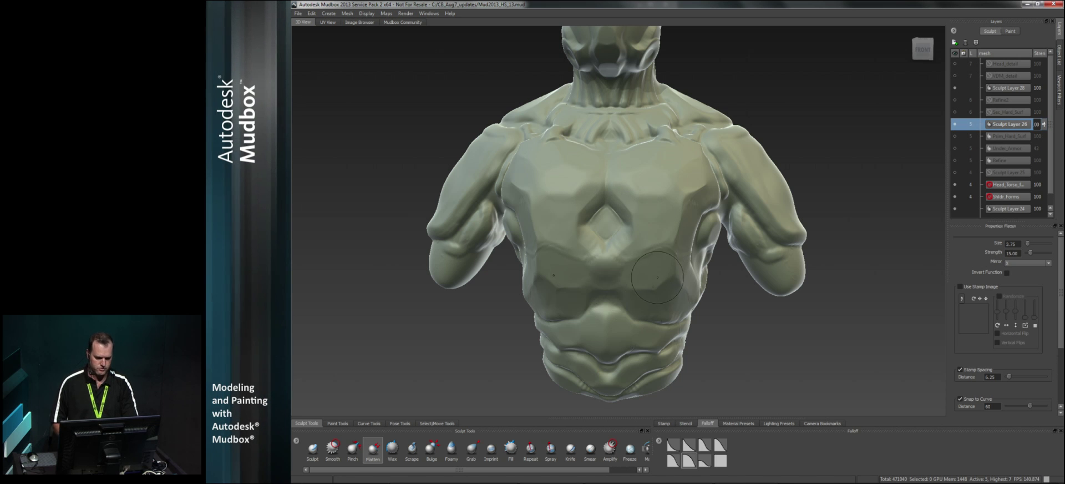
{"action": "left_click_drag", "start_coordinate": [656, 275], "coordinate": [635, 262], "text": "alt"}
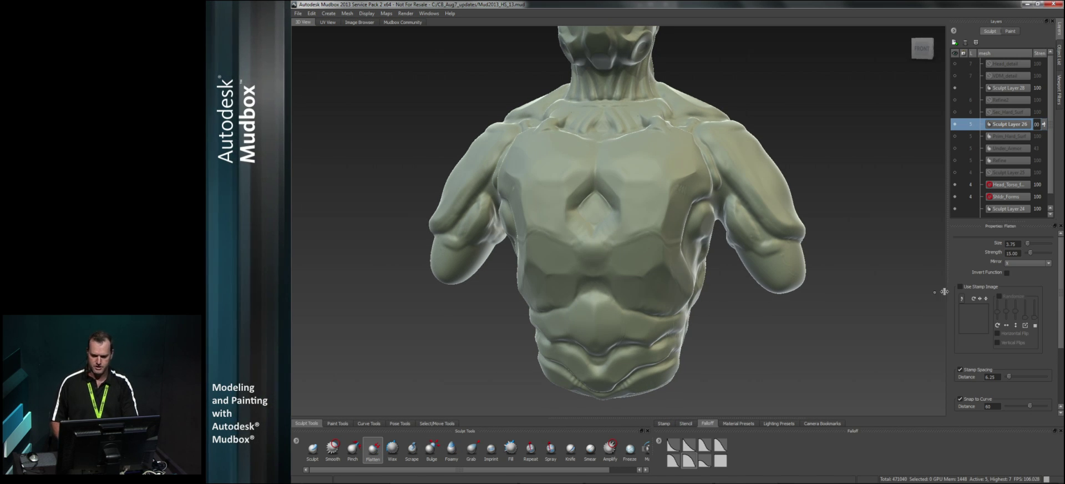
Give the Flatten brush the solid white square stamp image and stroke flat facets beside the chest's diamond recess.
{"action": "left_click", "coordinate": [665, 424]}
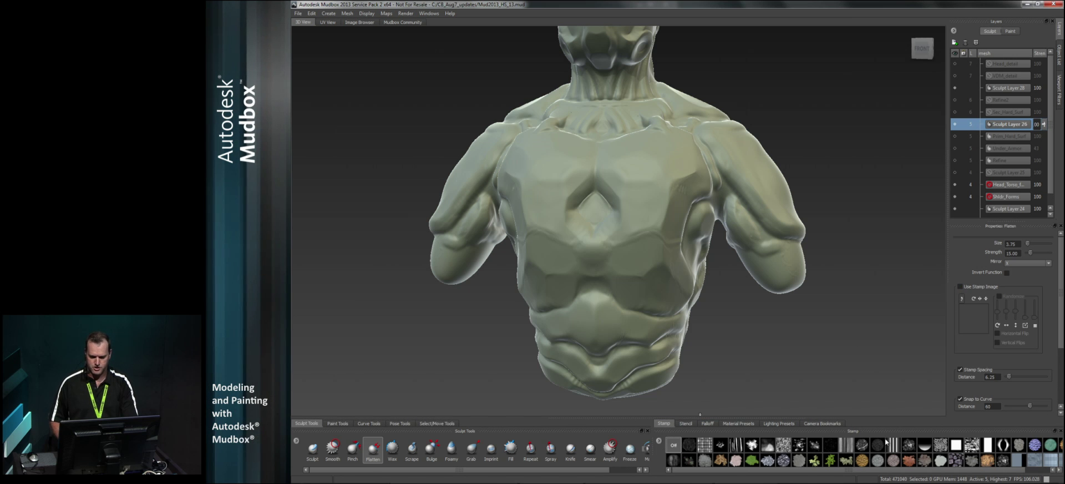
{"action": "left_click", "coordinate": [956, 447]}
{"action": "left_click_drag", "start_coordinate": [715, 300], "coordinate": [726, 289], "text": "alt"}
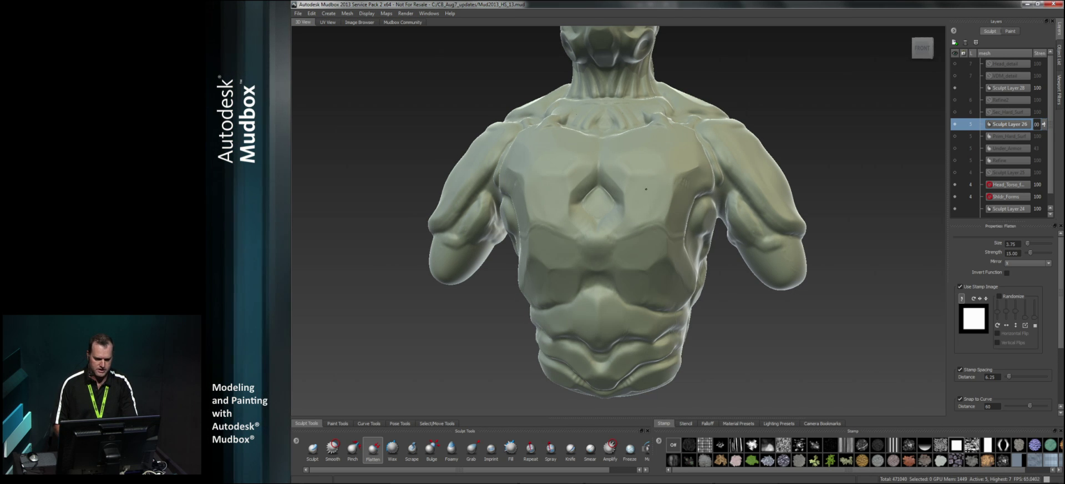
{"action": "mouse_move", "coordinate": [641, 205]}
{"action": "left_mouse_down"}
{"action": "mouse_move", "coordinate": [656, 196]}
{"action": "mouse_move", "coordinate": [653, 205]}
{"action": "left_mouse_up"}
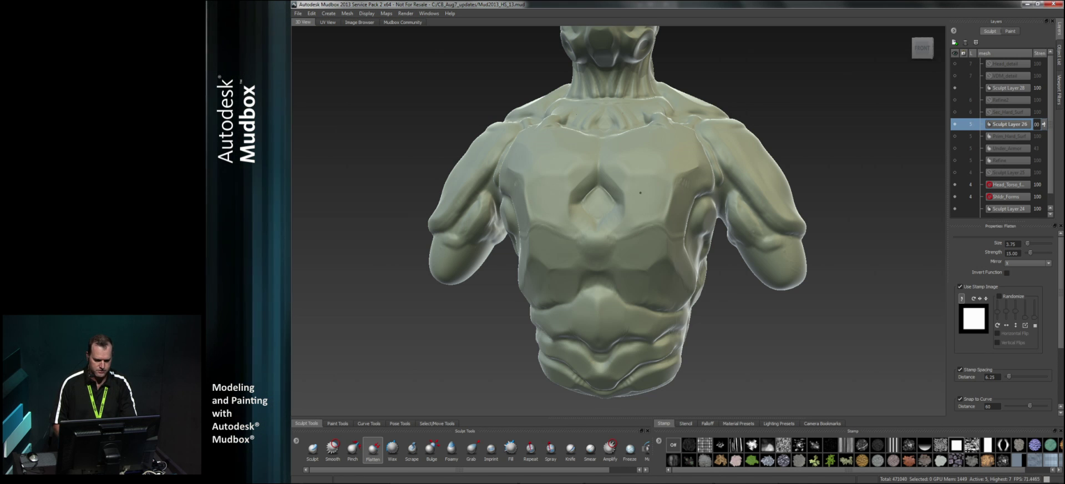
Smooth and rework the flattened planes on the chest and around the side of the ribcage.
{"action": "right_click_drag", "start_coordinate": [645, 207], "coordinate": [637, 261], "text": "alt"}
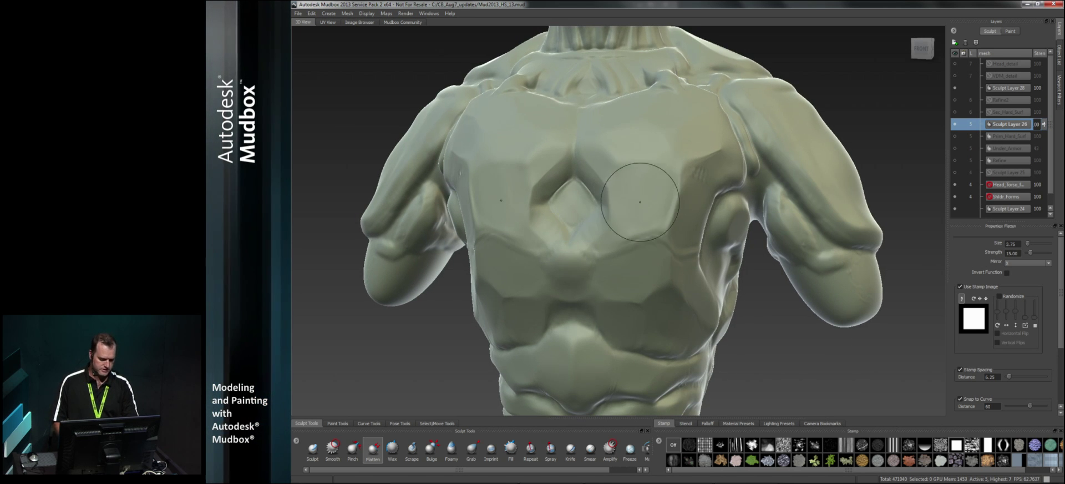
{"action": "key", "text": "shift"}
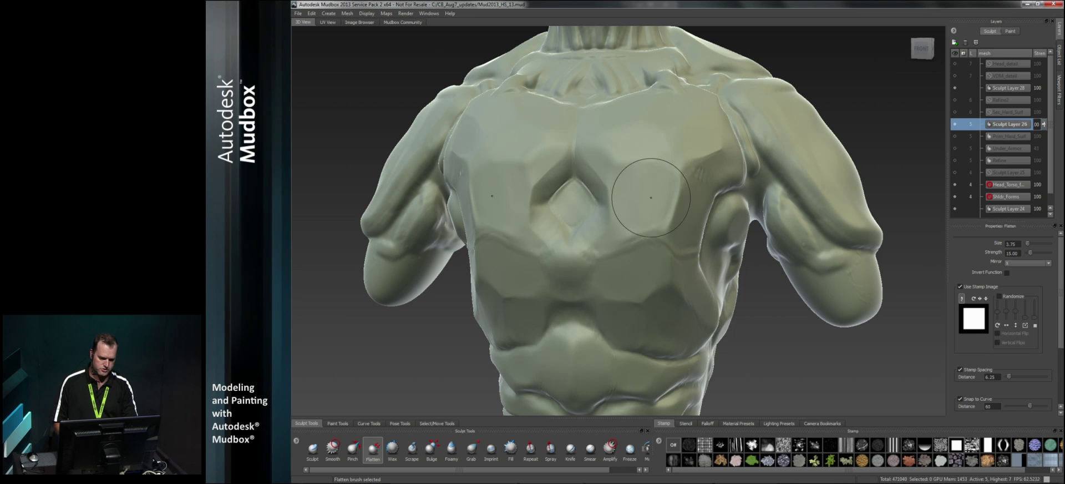
{"action": "left_click_drag", "start_coordinate": [645, 184], "coordinate": [625, 228], "text": "alt"}
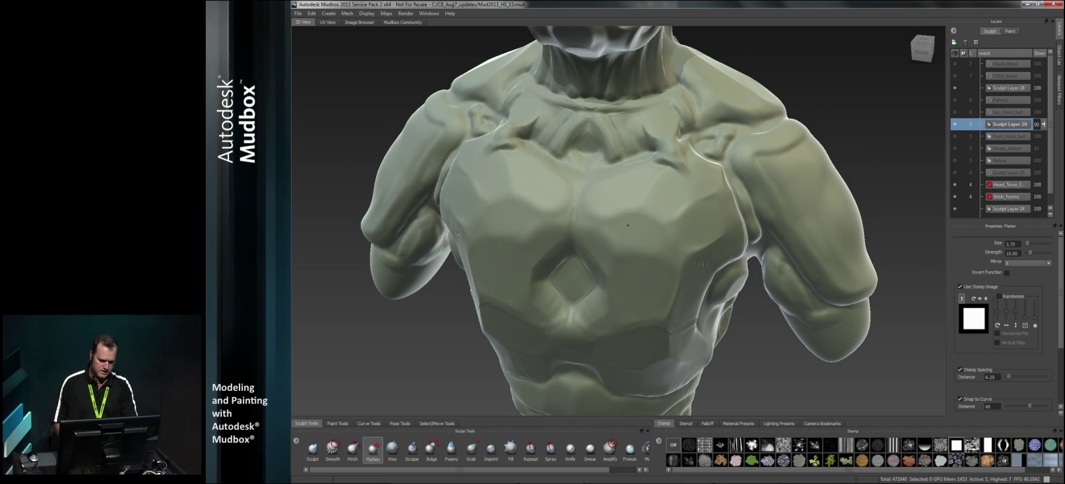
{"action": "left_click_drag", "start_coordinate": [624, 228], "coordinate": [588, 222], "text": "alt"}
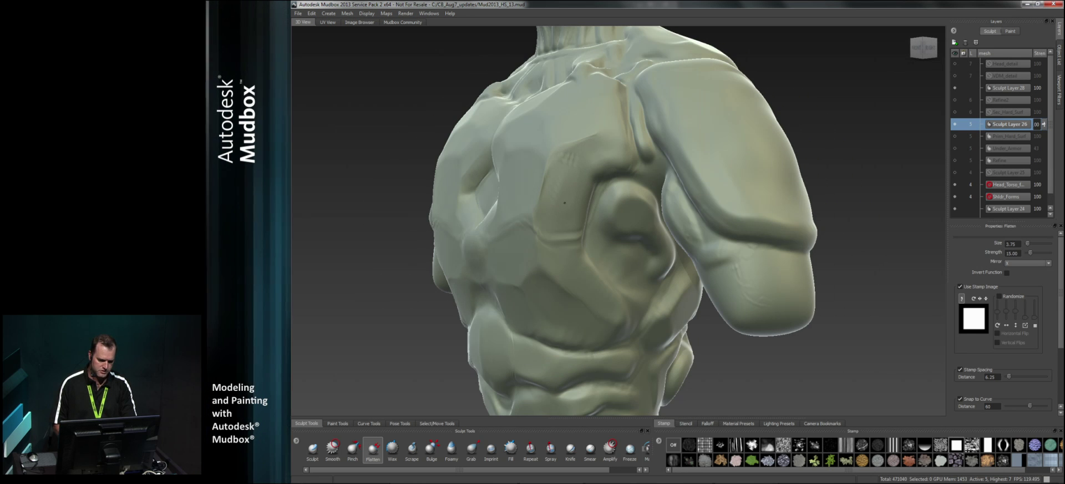
{"action": "key", "text": "shift"}
{"action": "left_click_drag", "start_coordinate": [560, 206], "coordinate": [620, 226], "text": "alt"}
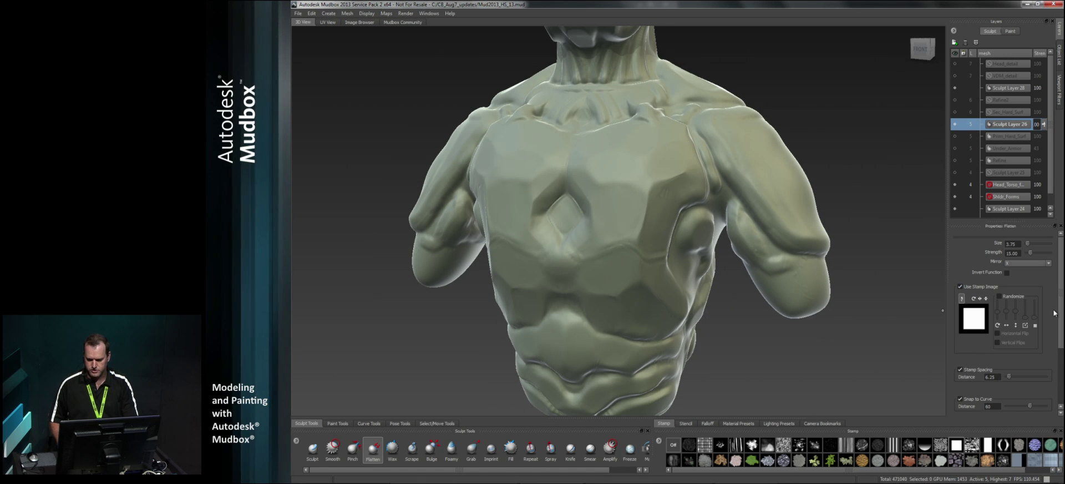
Turn on Orient To Surface for the Flatten brush and flatten the chest plates further.
{"action": "scroll", "coordinate": [1061, 294], "scroll_direction": "down", "scroll_amount": 3}
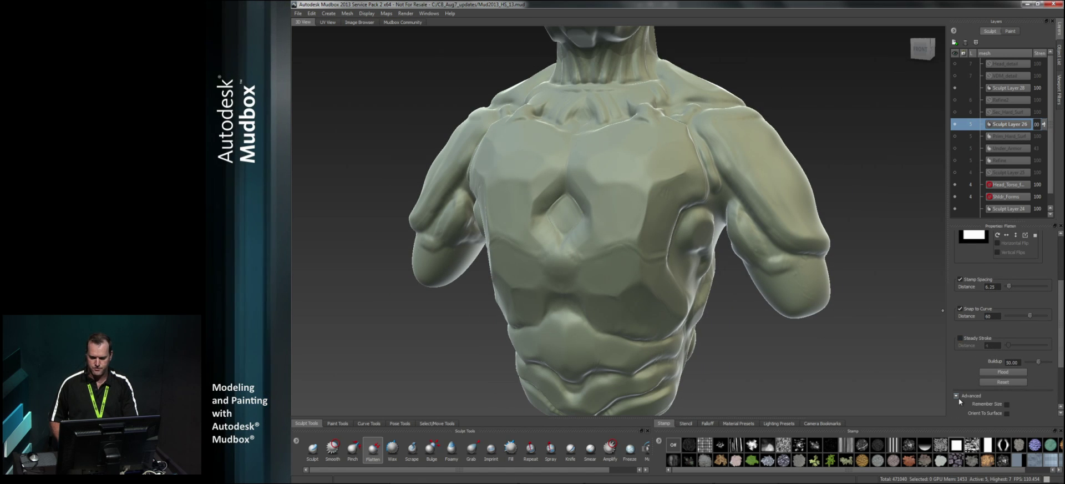
{"action": "scroll", "coordinate": [1057, 315], "scroll_direction": "down", "scroll_amount": 3}
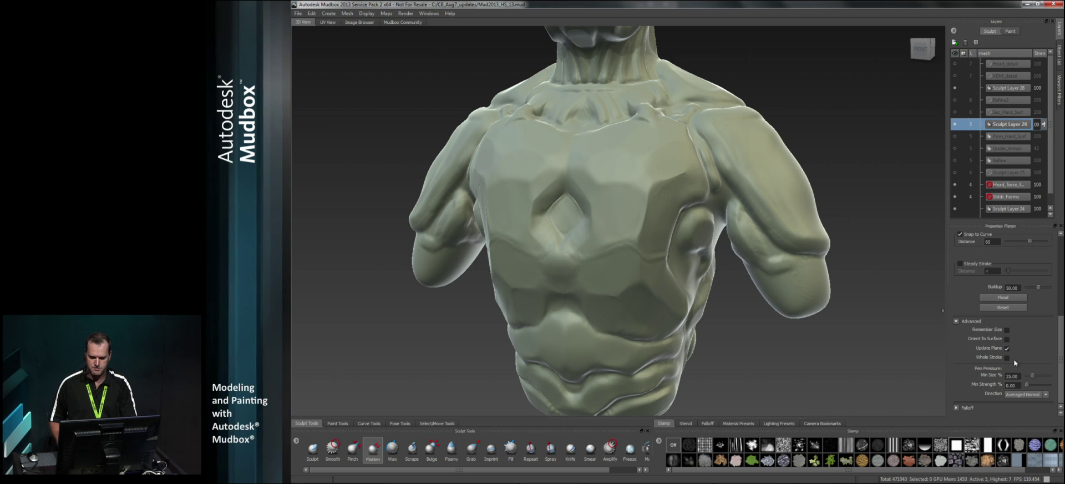
{"action": "left_click_drag", "start_coordinate": [628, 238], "coordinate": [642, 231], "text": "alt"}
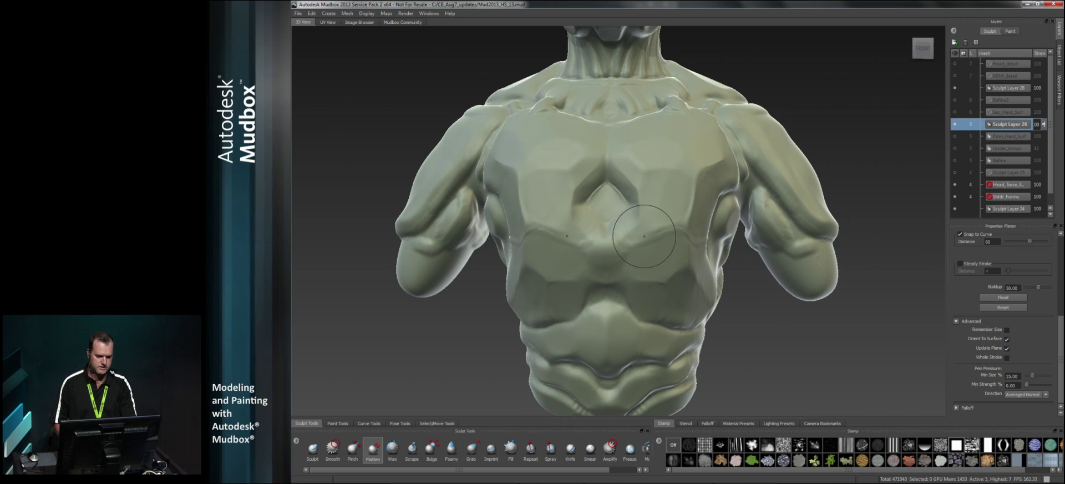
{"action": "right_click_drag", "start_coordinate": [642, 230], "coordinate": [660, 195], "text": "alt"}
{"action": "middle_click_drag", "start_coordinate": [661, 194], "coordinate": [642, 233], "text": "alt"}
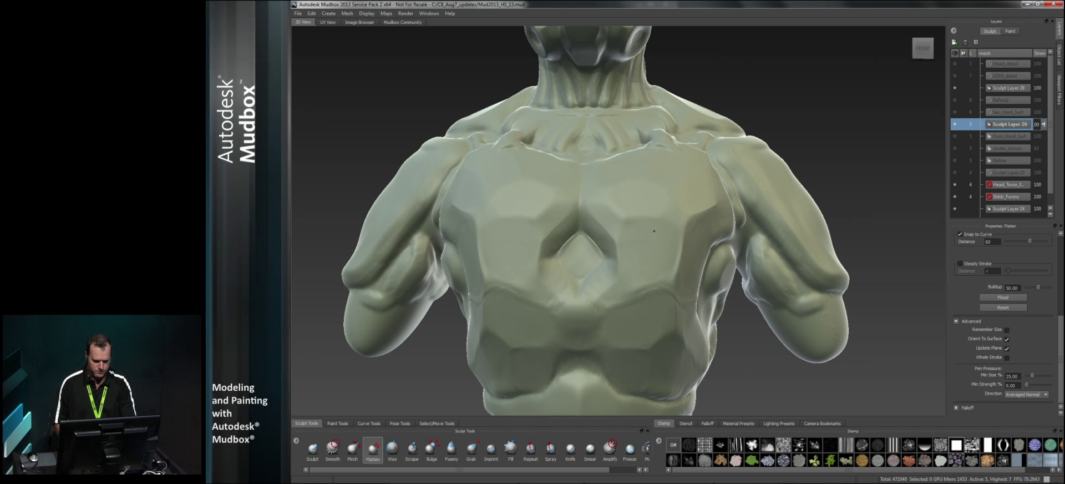
{"action": "key", "text": "shift"}
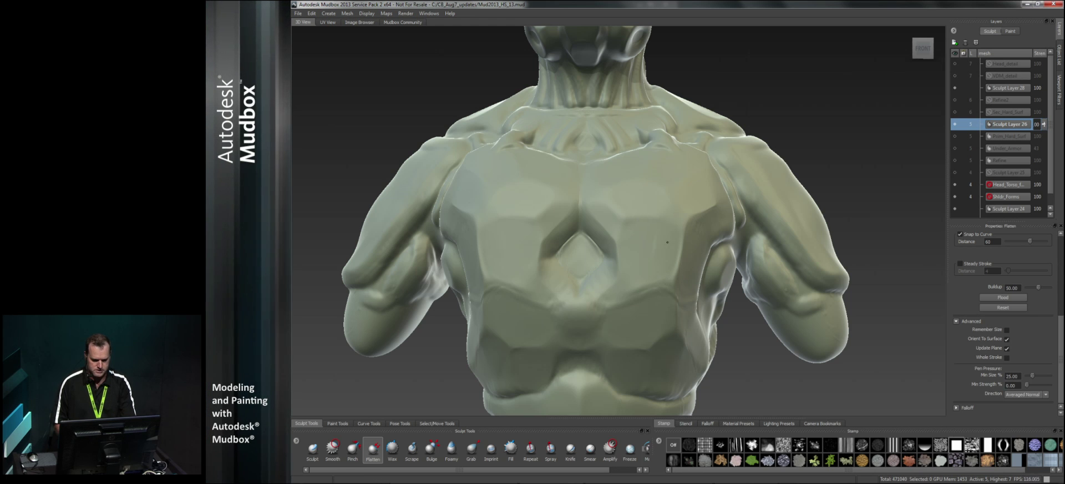
{"action": "mouse_move", "coordinate": [653, 268]}
{"action": "left_mouse_down"}
{"action": "mouse_move", "coordinate": [680, 253]}
{"action": "mouse_move", "coordinate": [689, 266]}
{"action": "left_mouse_up"}
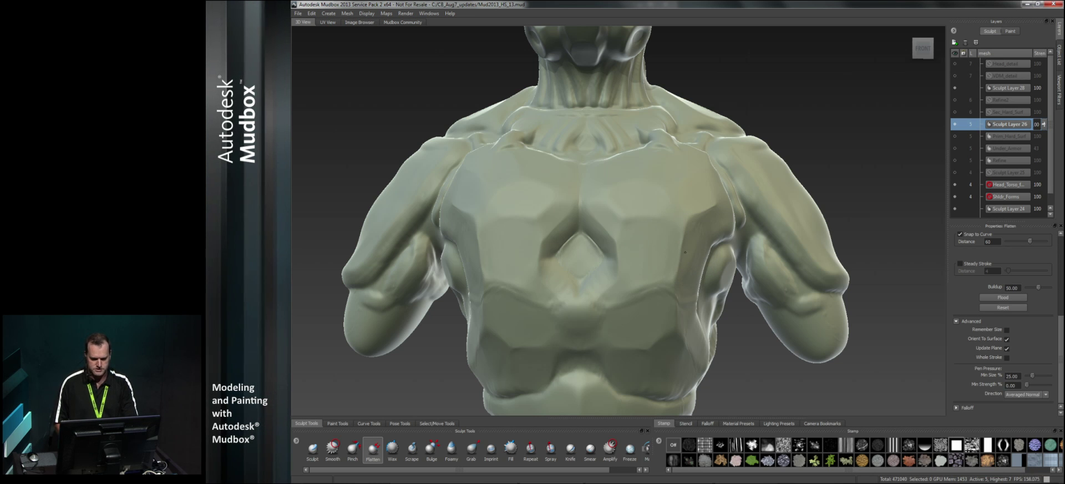
Hide Sculpt Layer 26 and show the Prim_Hard_Surf, Under_Armor and Refine layers on the torso.
{"action": "left_click_drag", "start_coordinate": [689, 275], "coordinate": [516, 230], "text": "alt"}
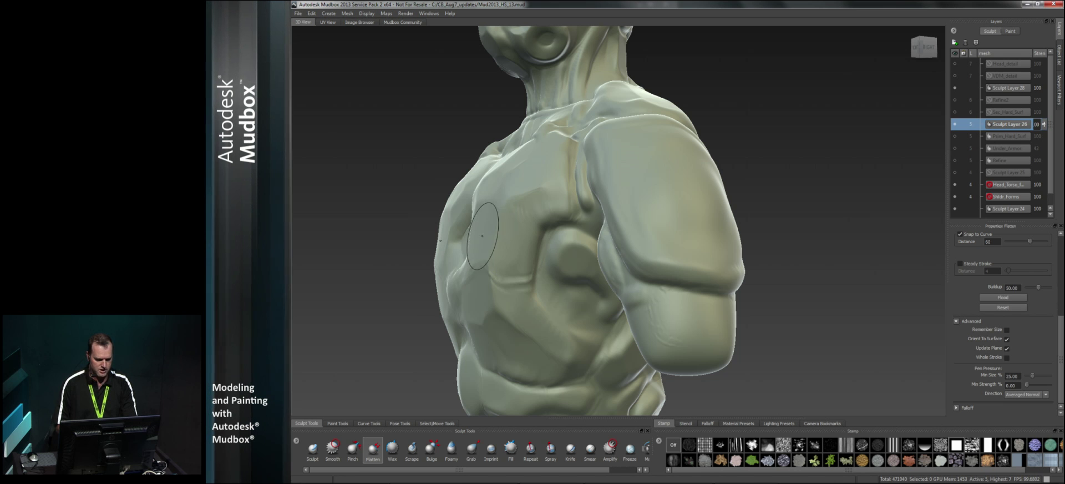
{"action": "left_click_drag", "start_coordinate": [479, 243], "coordinate": [636, 299], "text": "alt"}
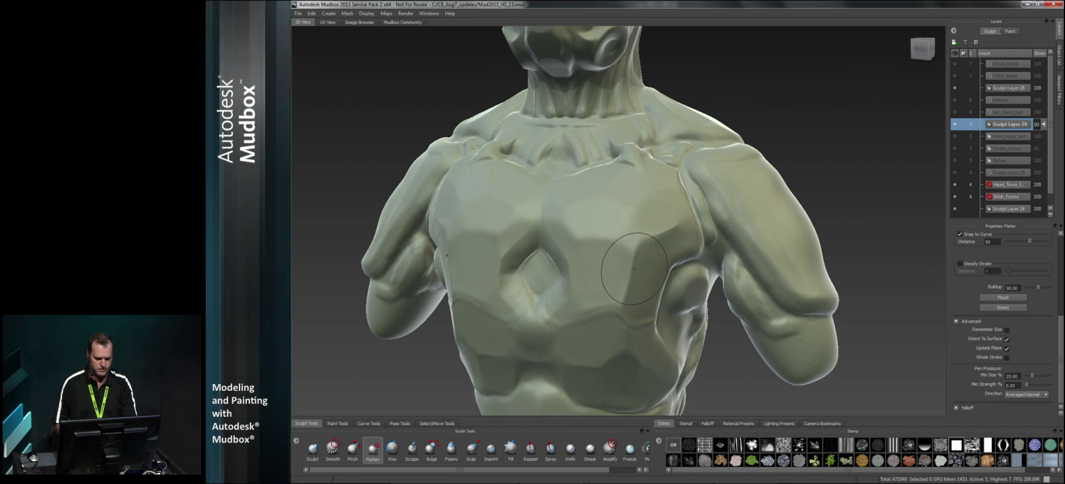
{"action": "scroll", "coordinate": [635, 299], "scroll_direction": "down", "scroll_amount": 1}
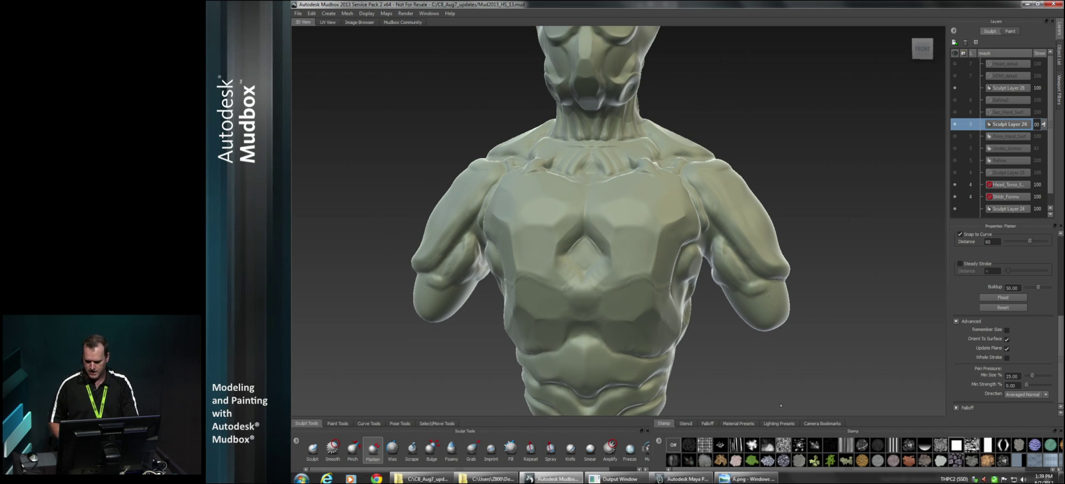
{"action": "scroll", "coordinate": [642, 295], "scroll_direction": "down", "scroll_amount": 1}
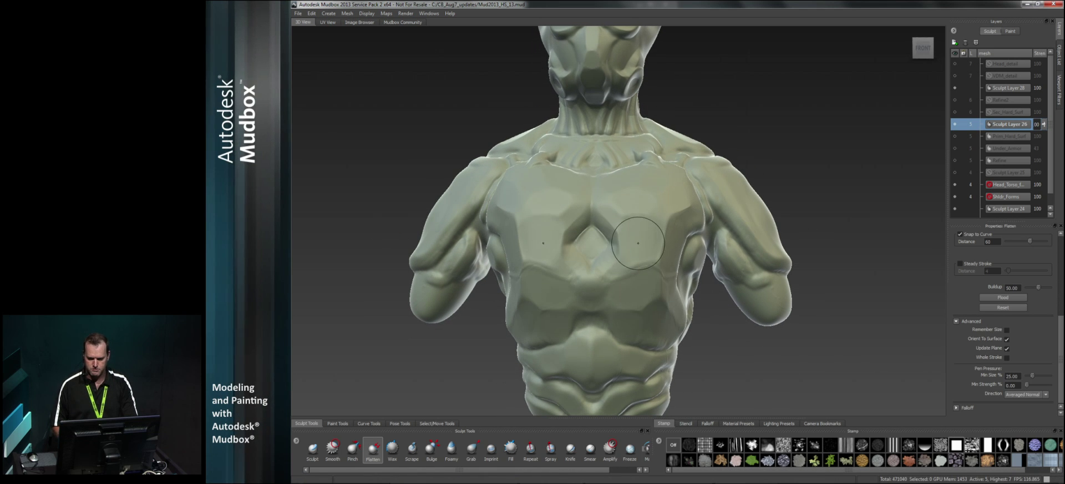
{"action": "left_click", "coordinate": [955, 125]}
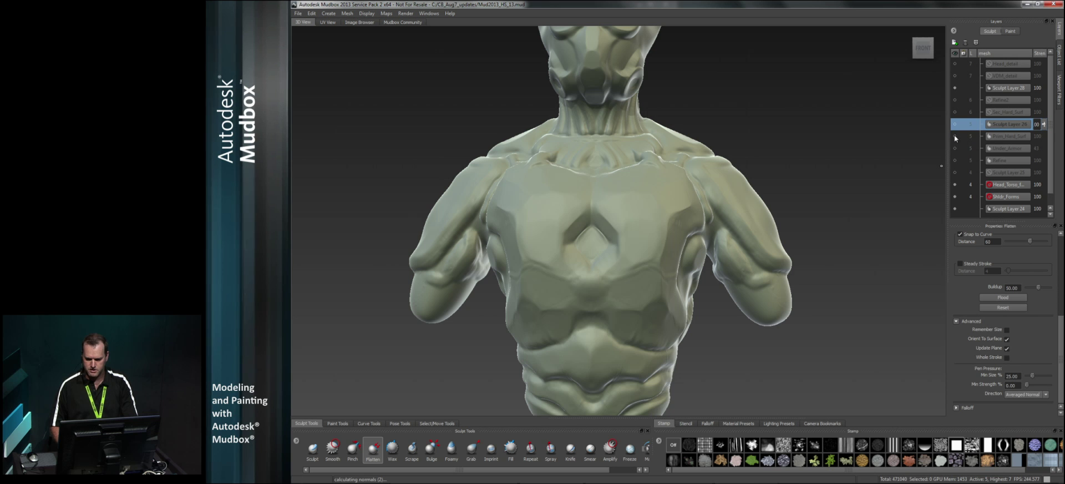
{"action": "left_click", "coordinate": [955, 136]}
{"action": "left_click", "coordinate": [955, 160]}
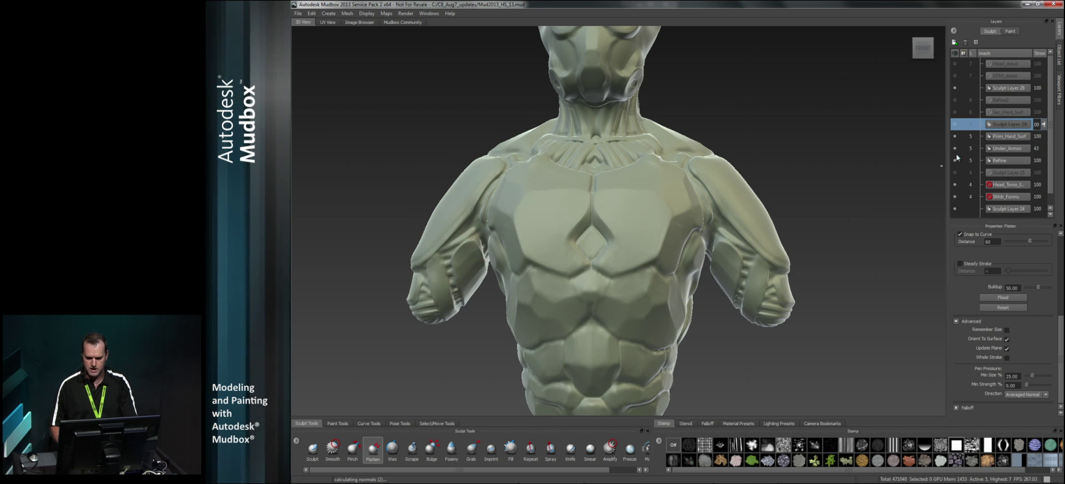
Stroke the upper arm with the Smooth brush and make Prim_Hard_Surf the active sculpt layer.
{"action": "scroll", "coordinate": [713, 234], "scroll_direction": "down", "scroll_amount": 3}
{"action": "left_click_drag", "start_coordinate": [713, 233], "coordinate": [680, 188], "text": "alt"}
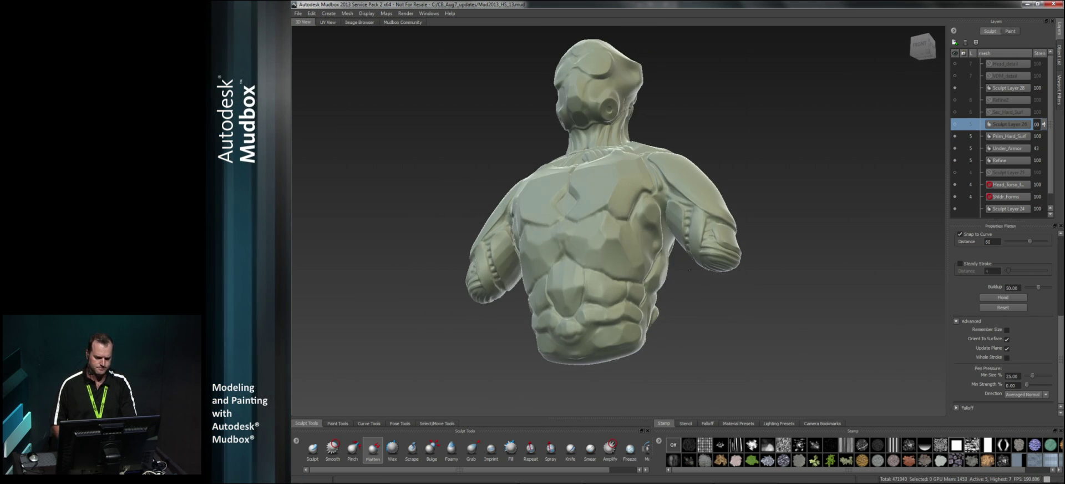
{"action": "left_click_drag", "start_coordinate": [700, 230], "coordinate": [696, 257], "text": "alt"}
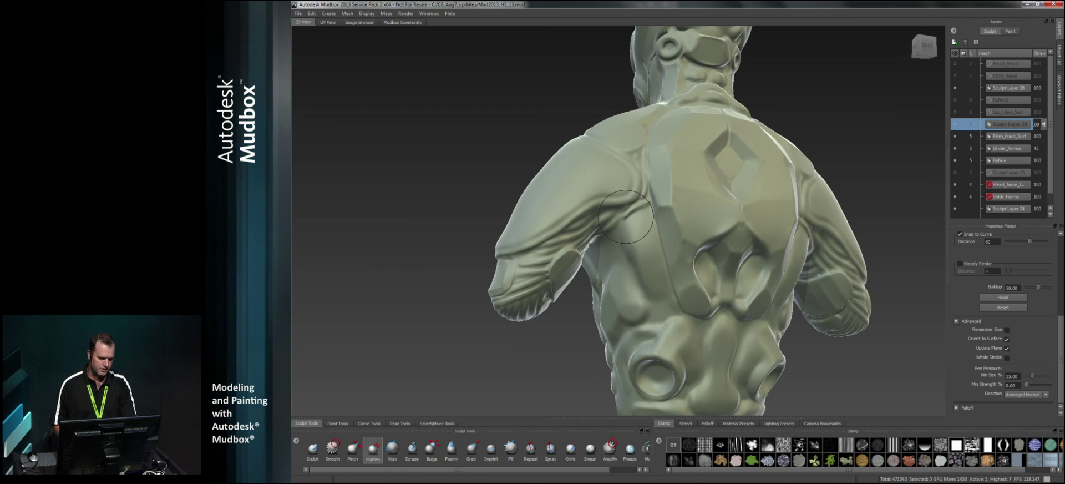
{"action": "left_click_drag", "start_coordinate": [539, 278], "coordinate": [790, 321], "text": "alt"}
{"action": "left_click_drag", "start_coordinate": [666, 240], "coordinate": [610, 297], "text": "alt"}
{"action": "left_click", "coordinate": [333, 450]}
{"action": "left_click_drag", "start_coordinate": [561, 261], "coordinate": [616, 244], "text": "alt"}
{"action": "right_click_drag", "start_coordinate": [615, 244], "coordinate": [672, 222], "text": "alt"}
{"action": "left_click_drag", "start_coordinate": [671, 222], "coordinate": [635, 202], "text": "alt"}
{"action": "mouse_move", "coordinate": [641, 236]}
{"action": "left_mouse_down"}
{"action": "mouse_move", "coordinate": [651, 267]}
{"action": "mouse_move", "coordinate": [666, 218]}
{"action": "left_mouse_up"}
{"action": "left_click", "coordinate": [1006, 137]}
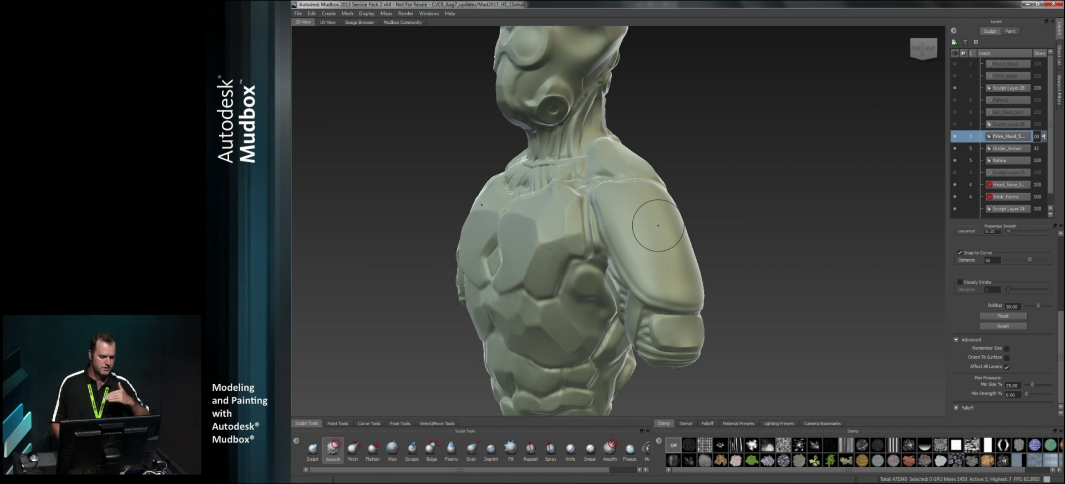
Choose the Pinch brush and shrink its size to suit the edges of the chest plates.
{"action": "left_click_drag", "start_coordinate": [625, 260], "coordinate": [668, 261], "text": "alt"}
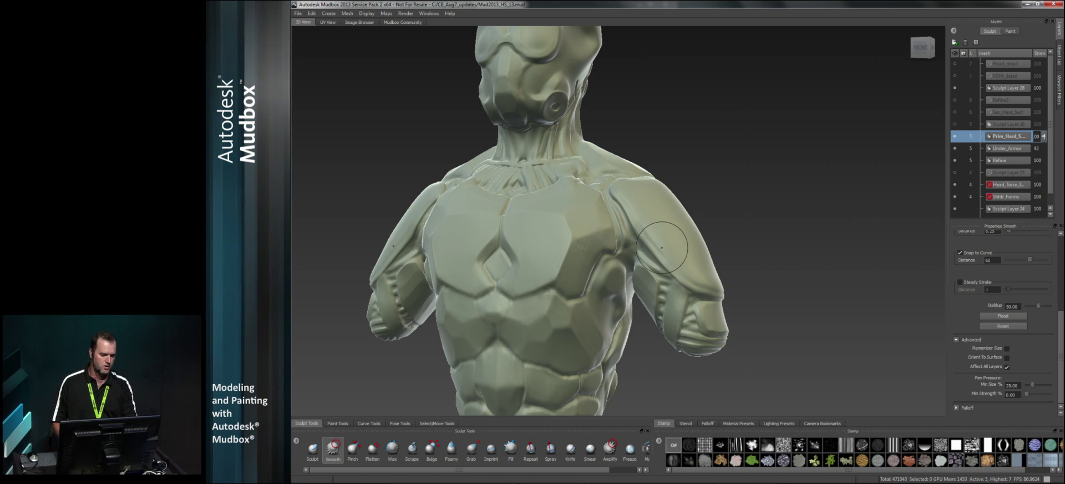
{"action": "right_click_drag", "start_coordinate": [672, 235], "coordinate": [625, 211], "text": "alt"}
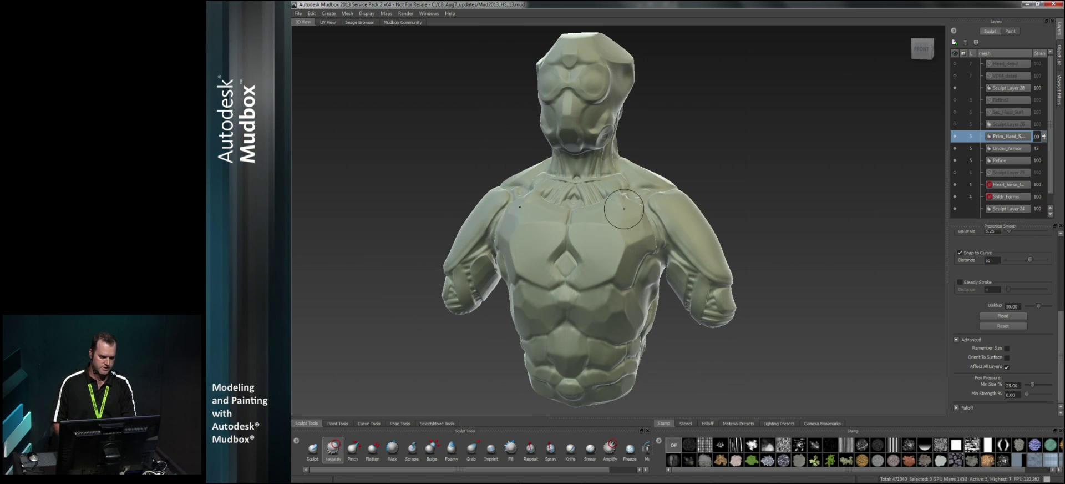
{"action": "left_click_drag", "start_coordinate": [625, 210], "coordinate": [595, 224], "text": "alt"}
{"action": "right_click_drag", "start_coordinate": [595, 224], "coordinate": [611, 266], "text": "alt"}
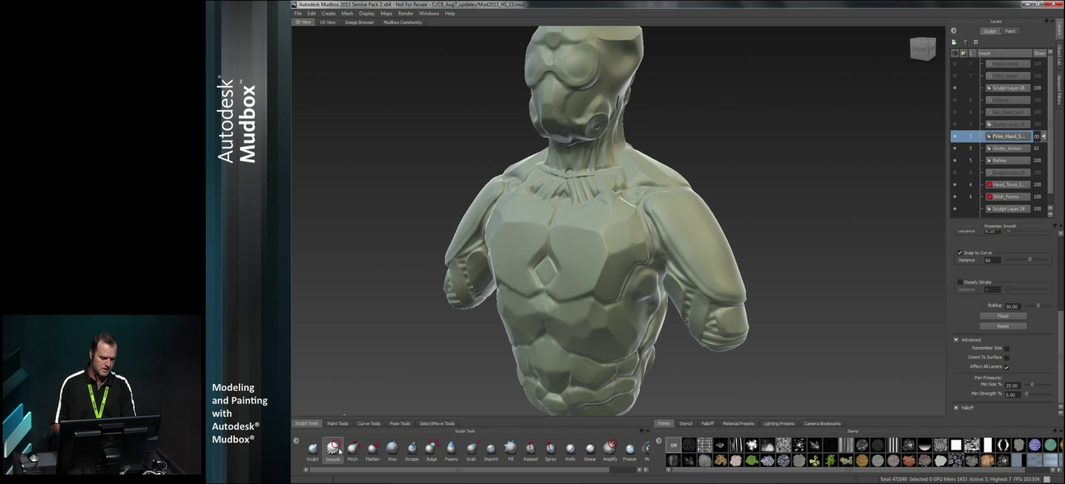
{"action": "left_click_drag", "start_coordinate": [631, 267], "coordinate": [647, 221], "text": "alt"}
{"action": "right_click_drag", "start_coordinate": [646, 222], "coordinate": [671, 255], "text": "alt"}
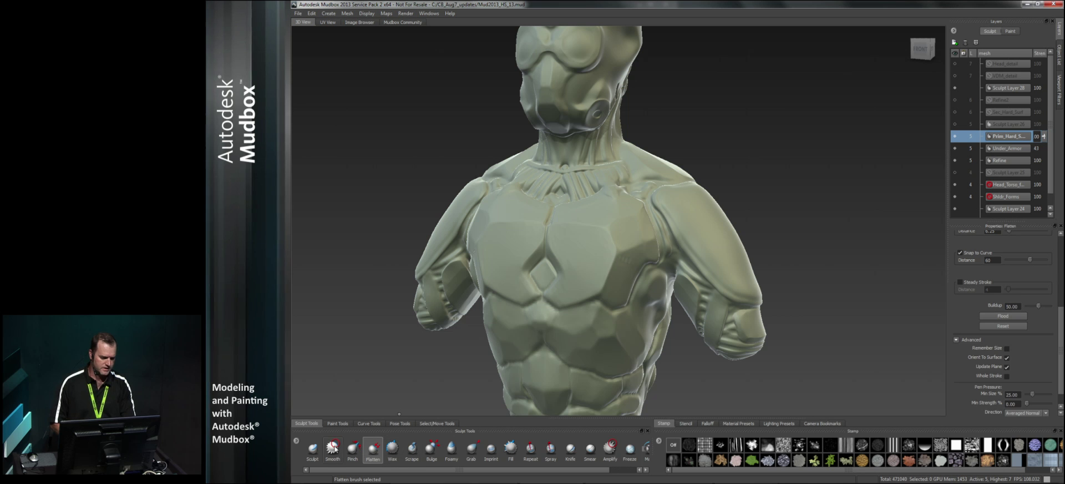
{"action": "left_click", "coordinate": [356, 452]}
{"action": "right_click_drag", "start_coordinate": [614, 258], "coordinate": [601, 273], "text": "alt"}
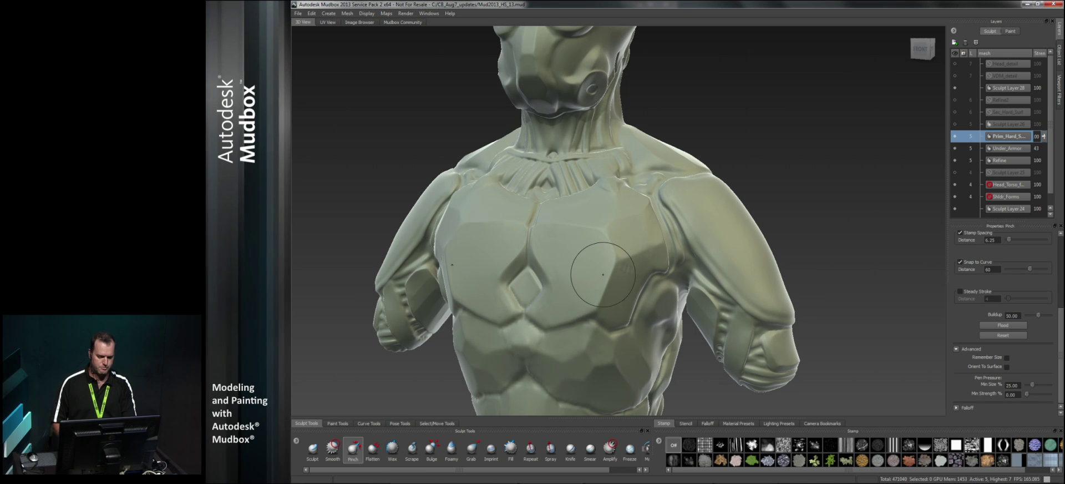
{"action": "key", "text": "m"}
{"action": "left_click_drag", "start_coordinate": [618, 269], "coordinate": [597, 269]}
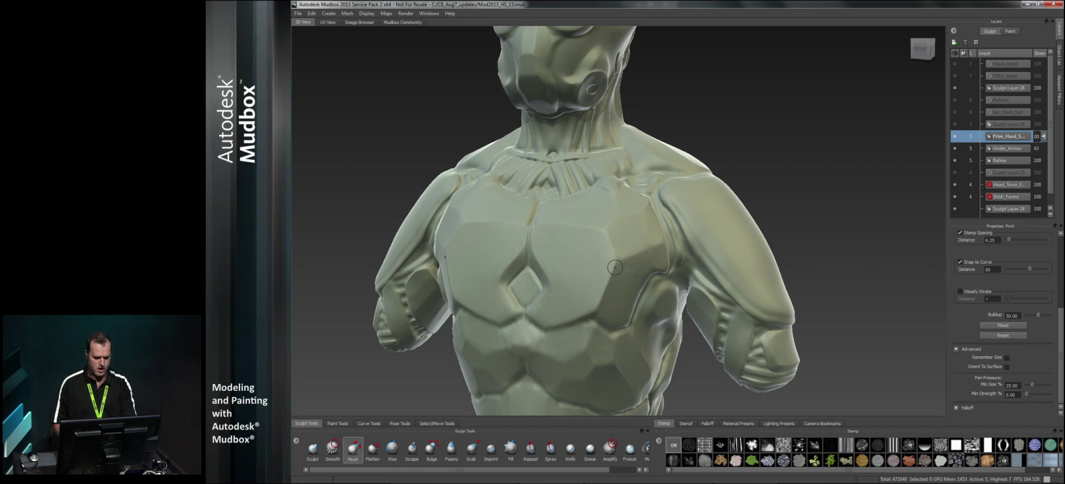
Turn on Steady Stroke for the Pinch brush with a distance of 4.
{"action": "right_click_drag", "start_coordinate": [616, 268], "coordinate": [623, 352], "text": "alt"}
{"action": "middle_click_drag", "start_coordinate": [622, 352], "coordinate": [624, 287], "text": "alt"}
{"action": "left_click_drag", "start_coordinate": [624, 287], "coordinate": [612, 221], "text": "alt"}
{"action": "right_click_drag", "start_coordinate": [608, 211], "coordinate": [597, 225], "text": "alt"}
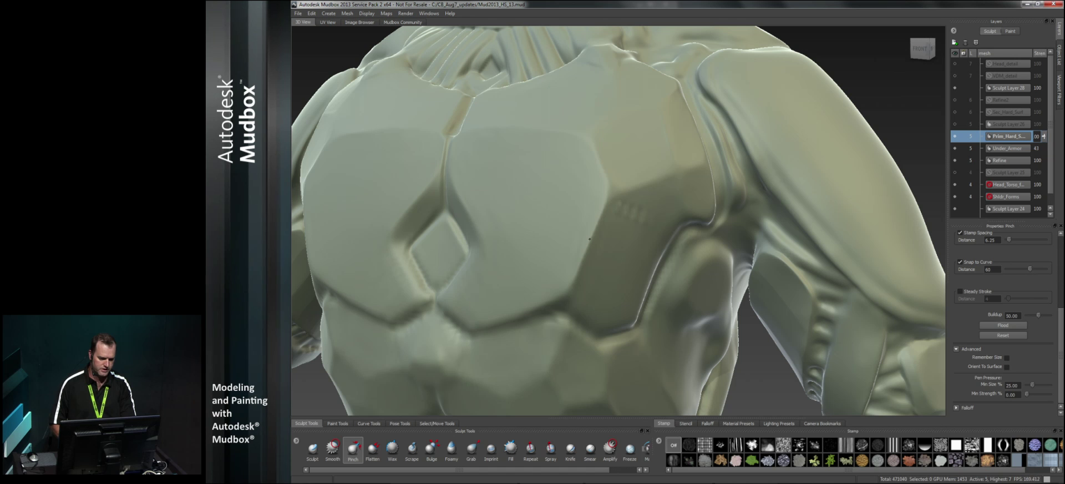
{"action": "left_click_drag", "start_coordinate": [605, 201], "coordinate": [597, 230], "text": "alt"}
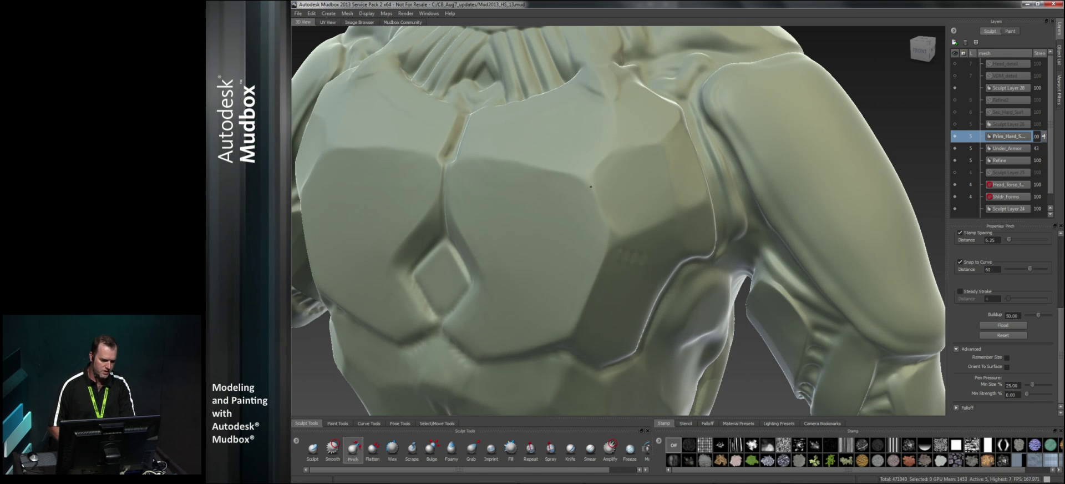
{"action": "left_click_drag", "start_coordinate": [602, 210], "coordinate": [620, 217], "text": "alt"}
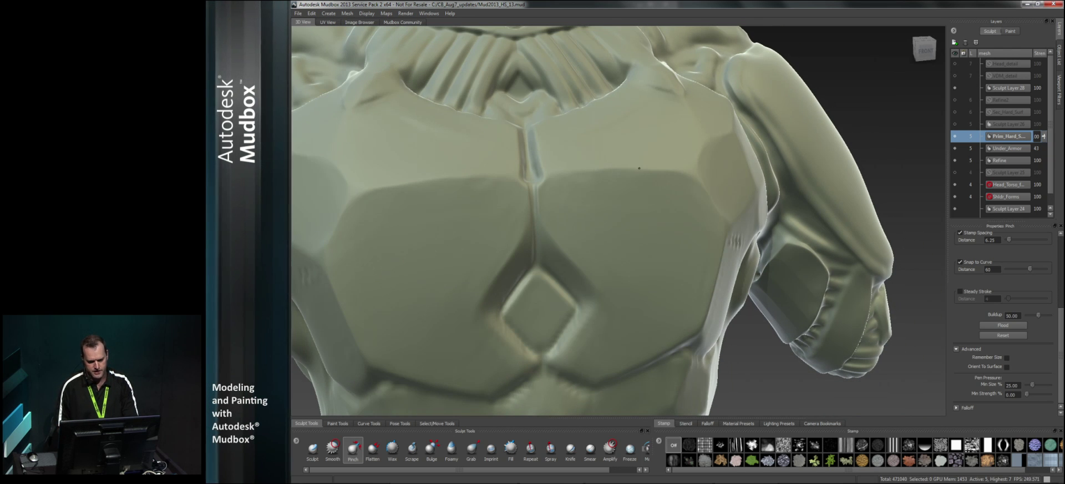
{"action": "left_click_drag", "start_coordinate": [664, 245], "coordinate": [630, 257], "text": "alt"}
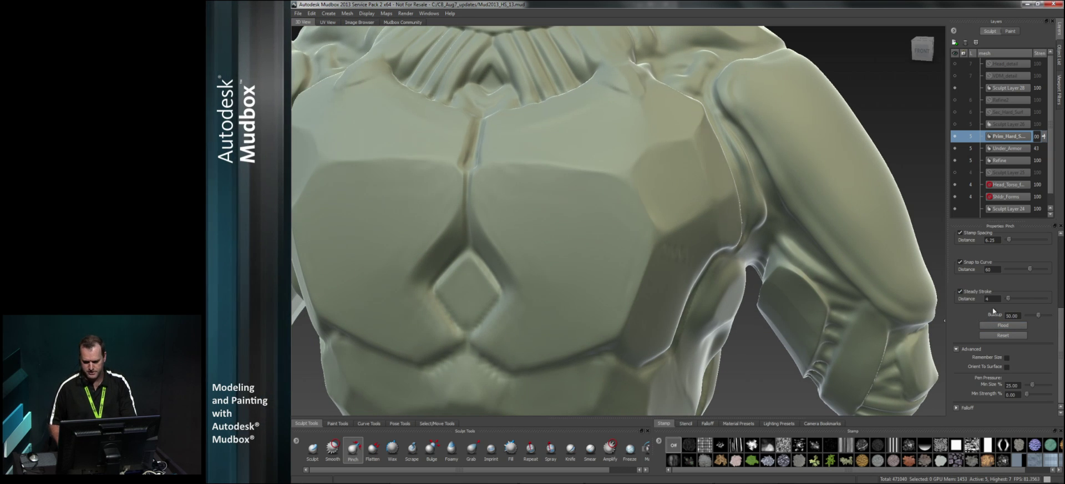
{"action": "left_click_drag", "start_coordinate": [634, 248], "coordinate": [626, 239], "text": "alt"}
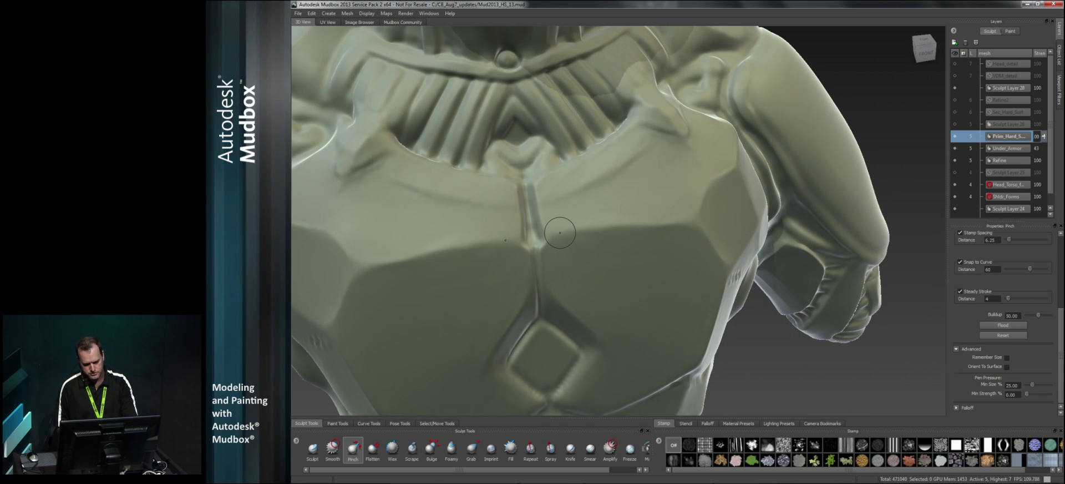
Pinch along the horizontal edge across the upper chest plate to sharpen it.
{"action": "left_click_drag", "start_coordinate": [552, 235], "coordinate": [576, 233]}
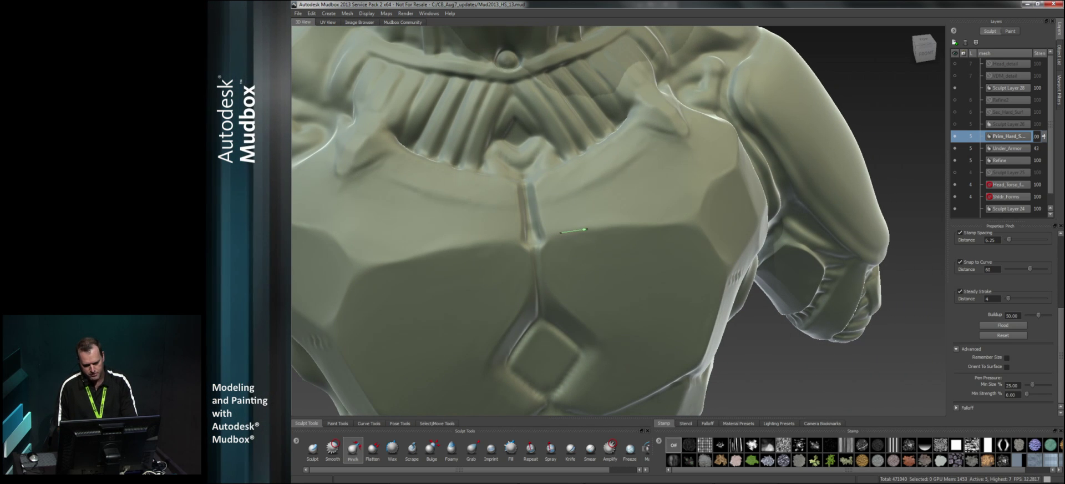
{"action": "mouse_move", "coordinate": [694, 222]}
{"action": "left_mouse_down"}
{"action": "mouse_move", "coordinate": [533, 239]}
{"action": "mouse_move", "coordinate": [604, 229]}
{"action": "left_mouse_up"}
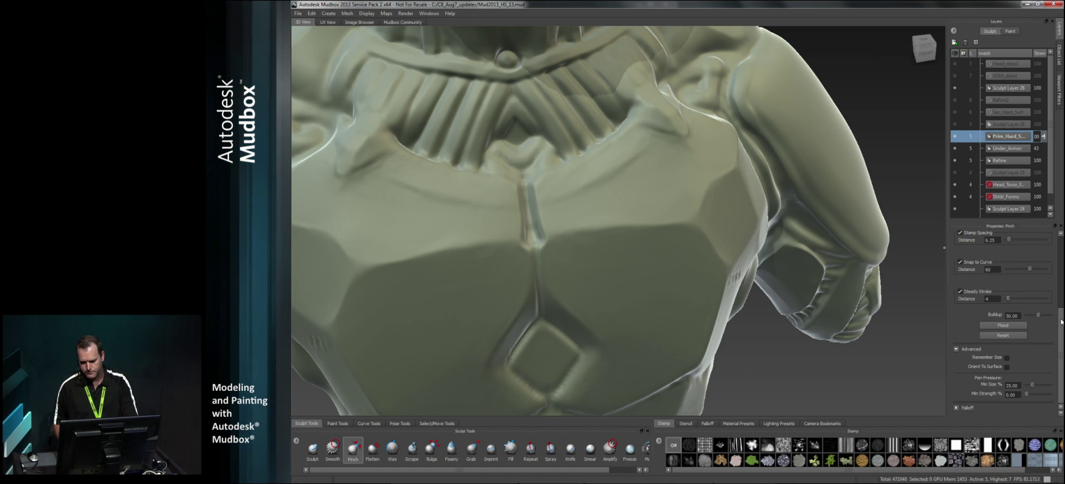
{"action": "left_click_drag", "start_coordinate": [1062, 320], "coordinate": [1061, 246]}
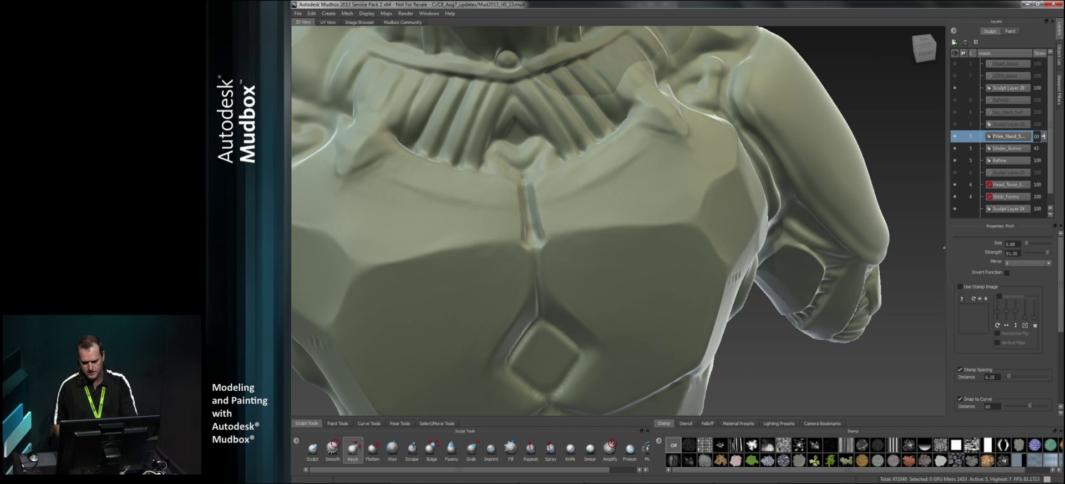
{"action": "left_click_drag", "start_coordinate": [591, 230], "coordinate": [669, 218]}
{"action": "left_click_drag", "start_coordinate": [643, 280], "coordinate": [609, 238], "text": "alt"}
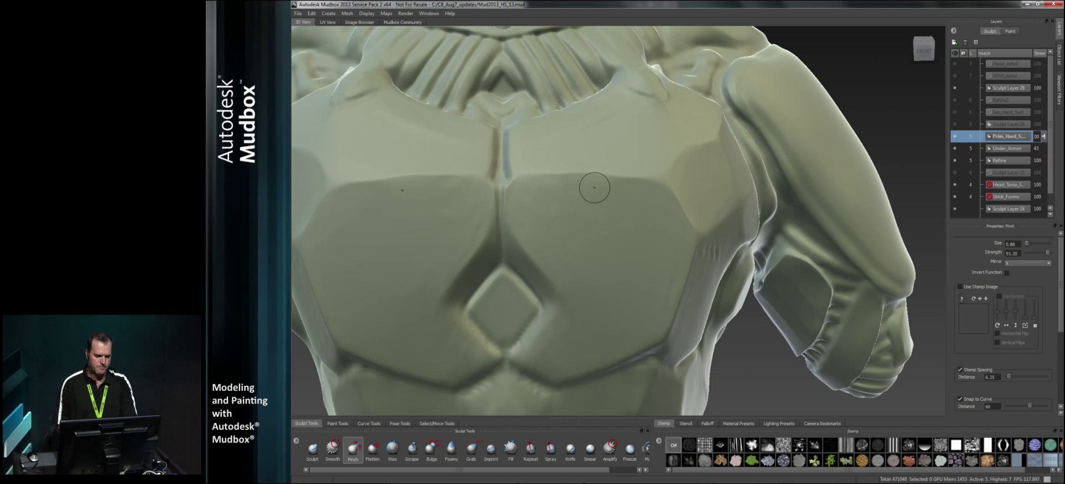
{"action": "left_click_drag", "start_coordinate": [594, 188], "coordinate": [585, 228], "text": "alt"}
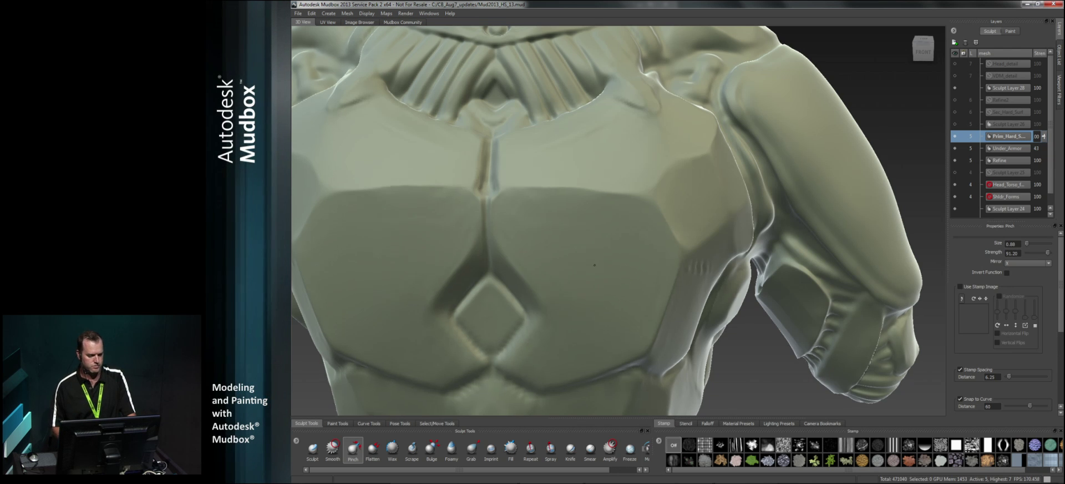
{"action": "left_click_drag", "start_coordinate": [593, 265], "coordinate": [612, 257], "text": "alt"}
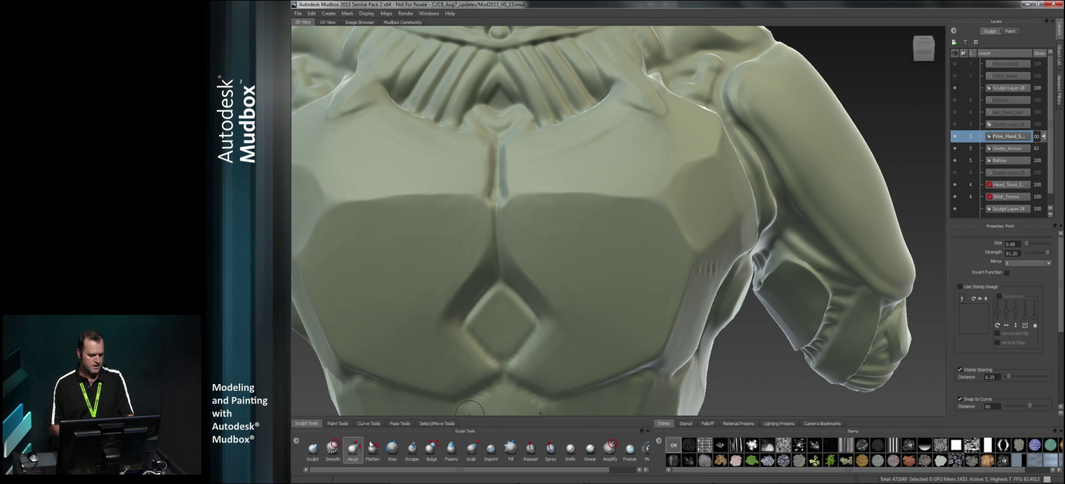
Display the wireframe over the mesh and pinch the upper chest plate's edge at close range.
{"action": "right_click_drag", "start_coordinate": [566, 203], "coordinate": [590, 330], "text": "alt"}
{"action": "key", "text": "w"}
{"action": "left_click_drag", "start_coordinate": [556, 224], "coordinate": [562, 251], "text": "alt"}
{"action": "mouse_move", "coordinate": [582, 212]}
{"action": "right_mouse_down", "text": "alt"}
{"action": "mouse_move", "coordinate": [590, 223]}
{"action": "mouse_move", "coordinate": [616, 145]}
{"action": "mouse_move", "coordinate": [601, 186]}
{"action": "mouse_move", "coordinate": [573, 204]}
{"action": "right_mouse_up", "text": "alt"}
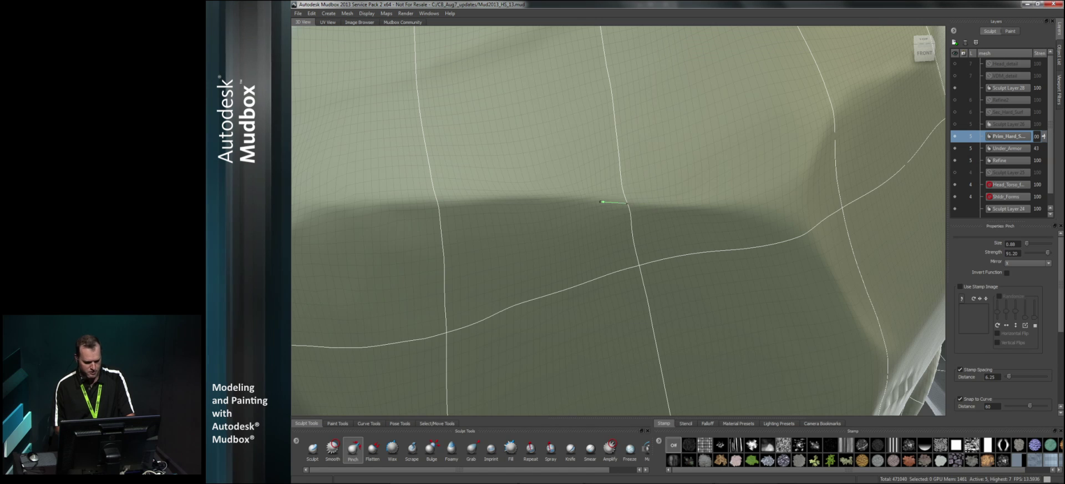
{"action": "left_click_drag", "start_coordinate": [563, 195], "coordinate": [544, 193]}
{"action": "right_click_drag", "start_coordinate": [660, 283], "coordinate": [637, 269], "text": "alt"}
{"action": "mouse_move", "coordinate": [637, 269]}
{"action": "left_mouse_down", "text": "alt"}
{"action": "mouse_move", "coordinate": [609, 258]}
{"action": "mouse_move", "coordinate": [630, 271]}
{"action": "left_mouse_up", "text": "alt"}
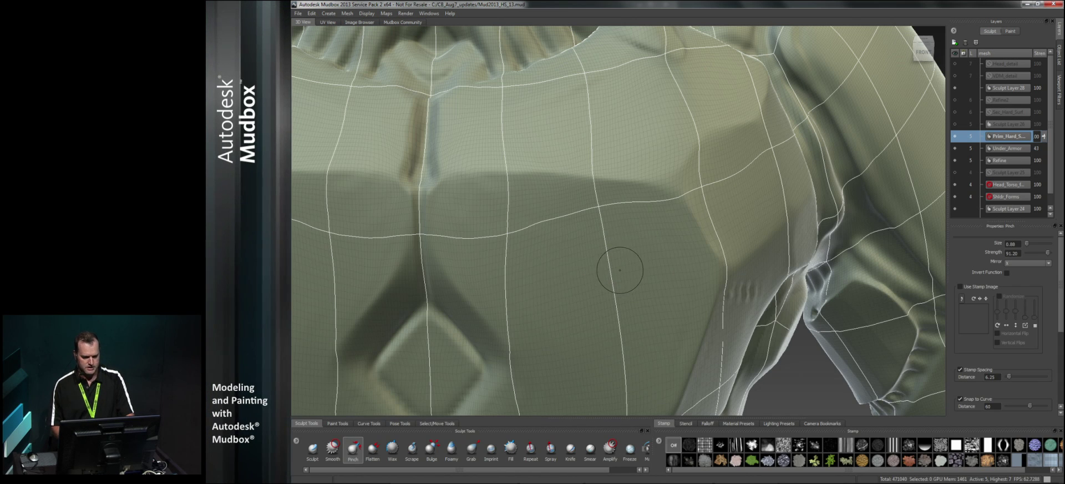
Hide the wireframe and select the Prim_Hard_Surf layer again.
{"action": "key", "text": "Up"}
{"action": "key", "text": "w"}
{"action": "right_click_drag", "start_coordinate": [610, 287], "coordinate": [605, 231], "text": "alt"}
{"action": "left_click_drag", "start_coordinate": [603, 275], "coordinate": [605, 252], "text": "alt"}
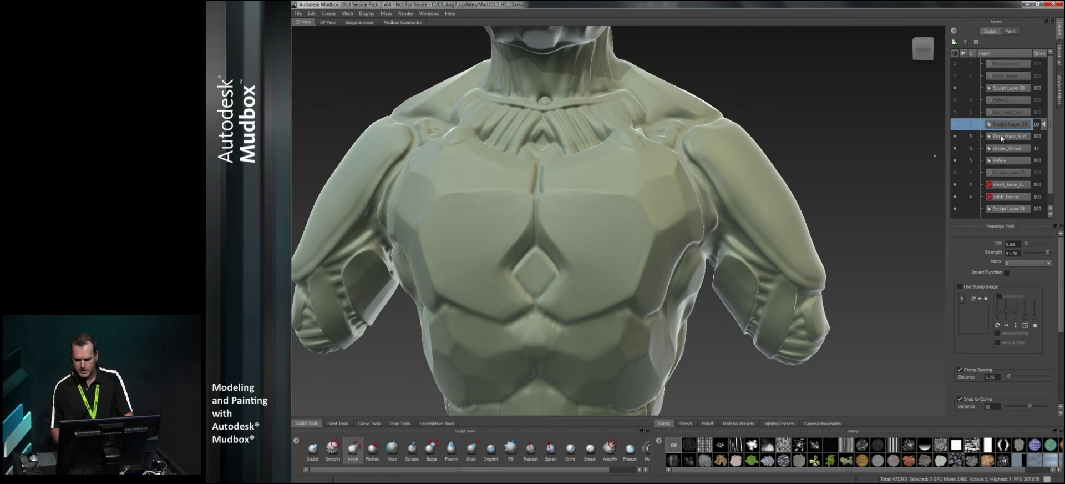
{"action": "left_click", "coordinate": [1004, 138]}
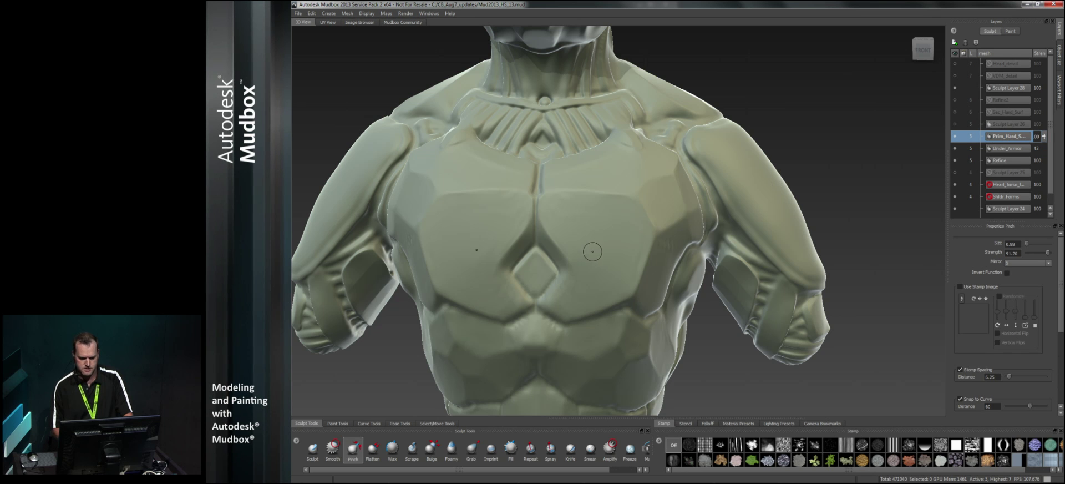
Step the mesh up to level 6, select the Sec_Hard_Surf layer, and show it together with Refined2.
{"action": "right_click_drag", "start_coordinate": [589, 251], "coordinate": [608, 229], "text": "alt"}
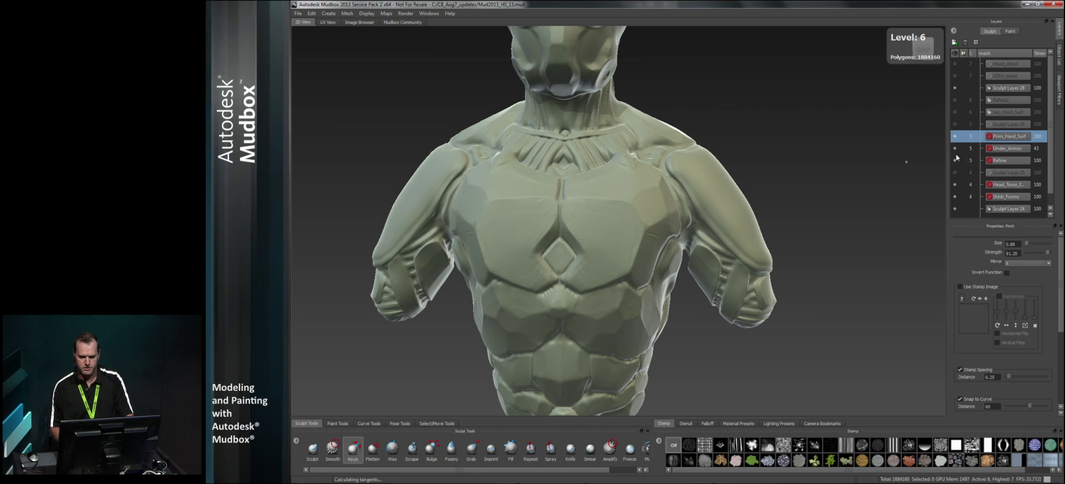
{"action": "left_click", "coordinate": [1008, 114]}
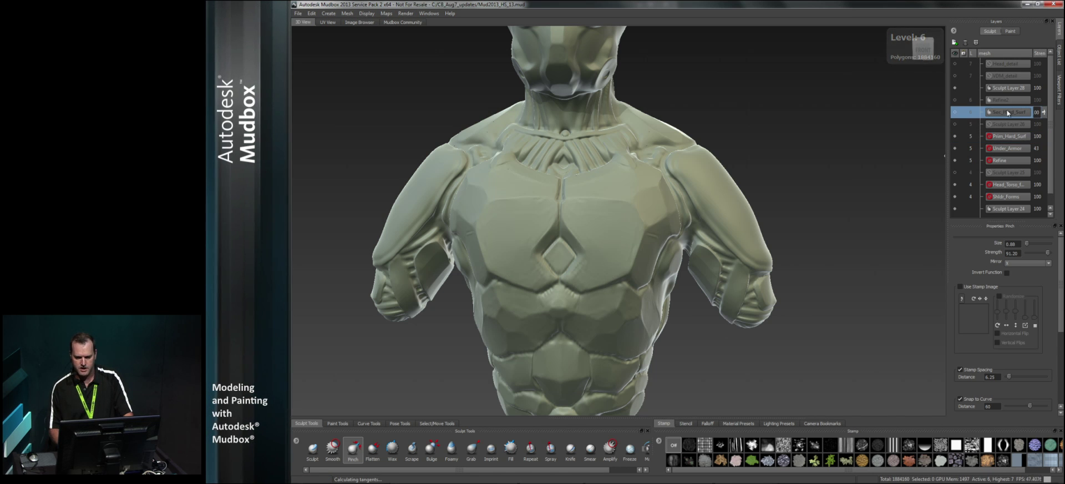
{"action": "left_click", "coordinate": [955, 112]}
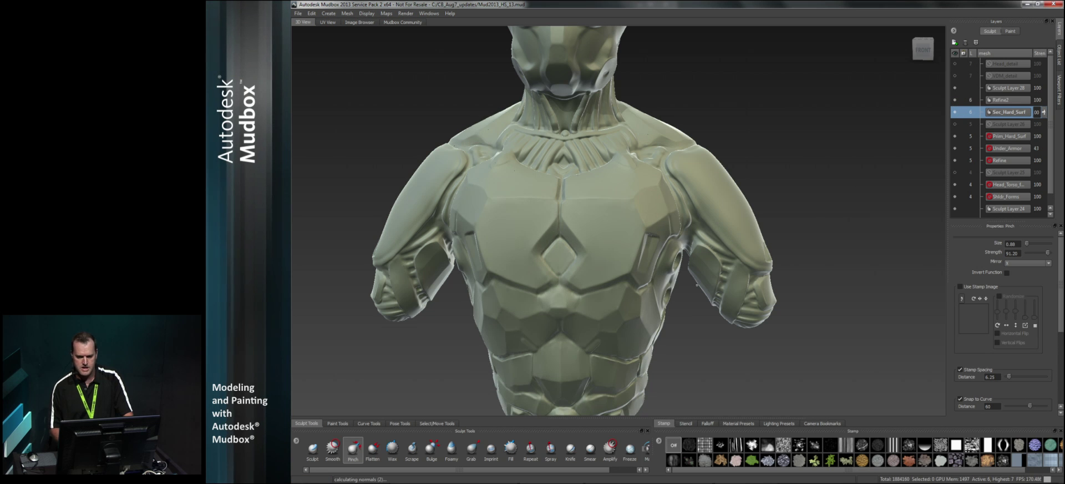
{"action": "right_click_drag", "start_coordinate": [738, 205], "coordinate": [693, 202], "text": "alt"}
{"action": "left_click_drag", "start_coordinate": [693, 194], "coordinate": [809, 205], "text": "alt"}
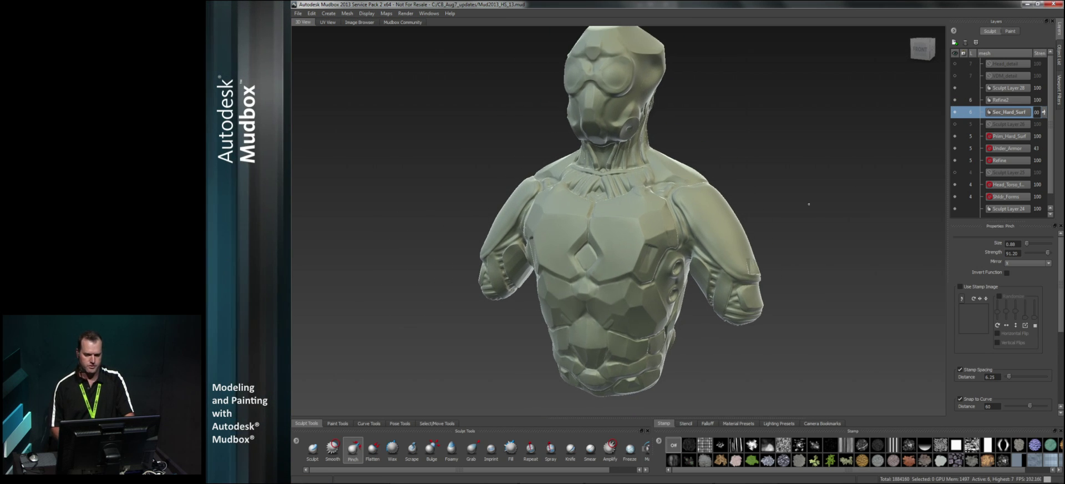
Make Sculpt Layer 28 the active layer for the torso.
{"action": "left_click", "coordinate": [1007, 89]}
{"action": "right_click_drag", "start_coordinate": [637, 253], "coordinate": [657, 255], "text": "alt"}
{"action": "middle_click_drag", "start_coordinate": [646, 255], "coordinate": [642, 292], "text": "alt"}
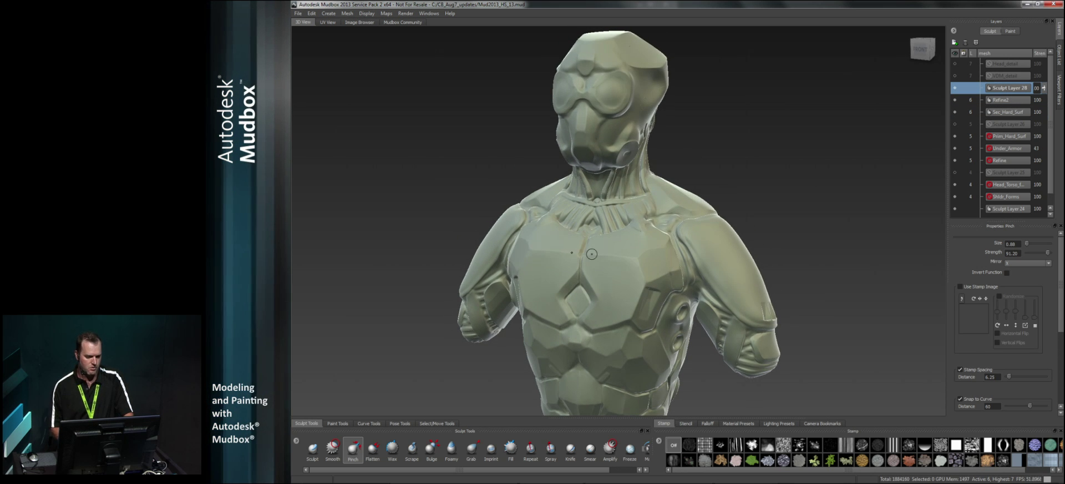
{"action": "right_click_drag", "start_coordinate": [646, 285], "coordinate": [653, 260], "text": "alt"}
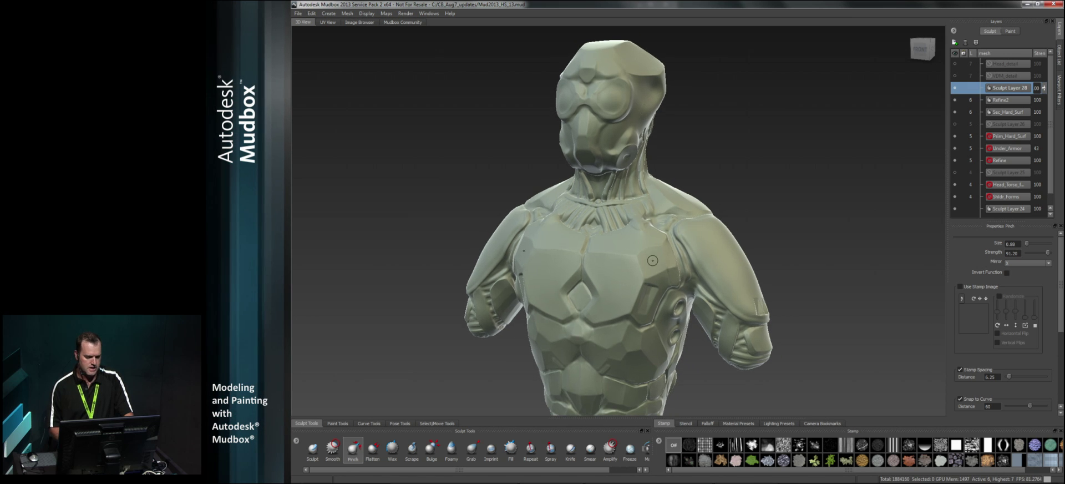
Choose the Sculpt brush and load the blue square-patterned stamp for working on the chest plates.
{"action": "left_click", "coordinate": [313, 449]}
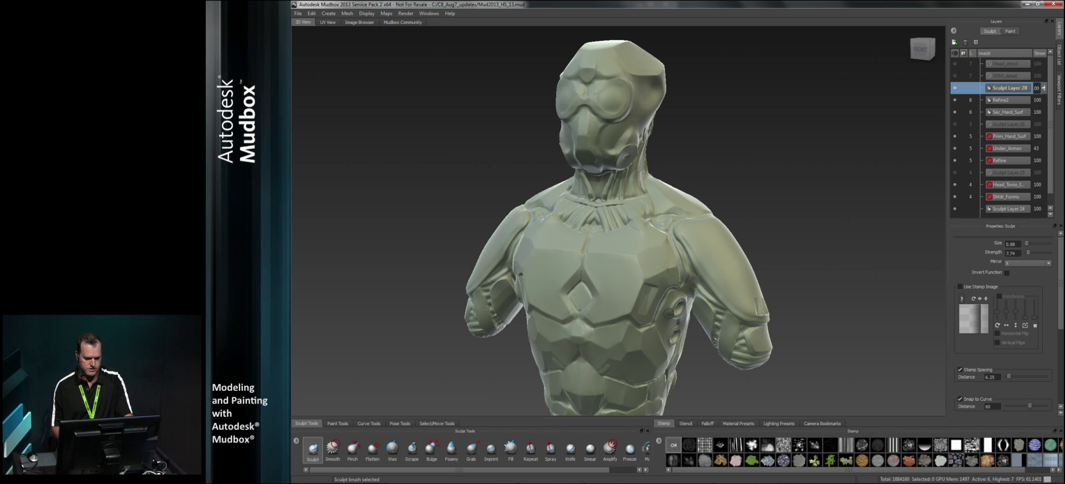
{"action": "left_click_drag", "start_coordinate": [598, 254], "coordinate": [690, 321], "text": "alt"}
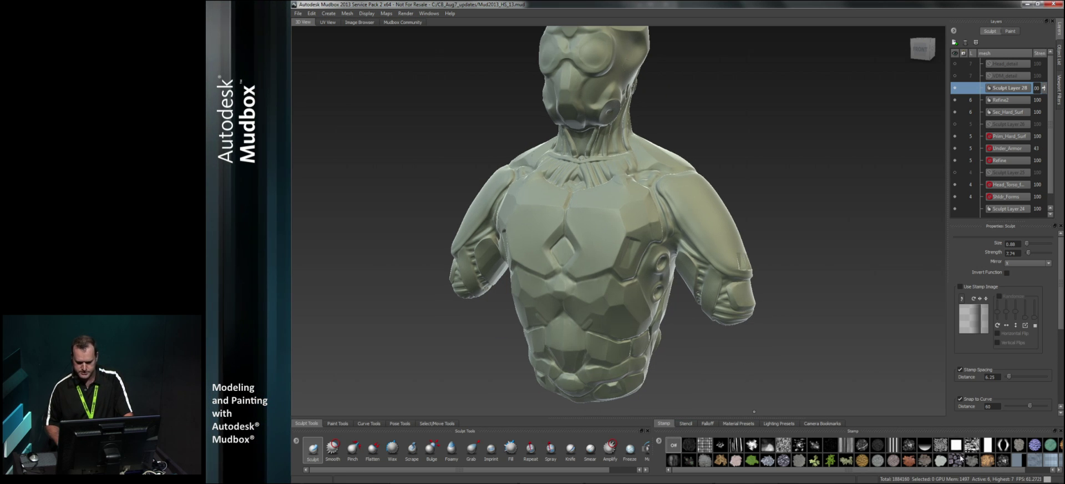
{"action": "scroll", "coordinate": [960, 469], "scroll_direction": "down", "scroll_amount": 2}
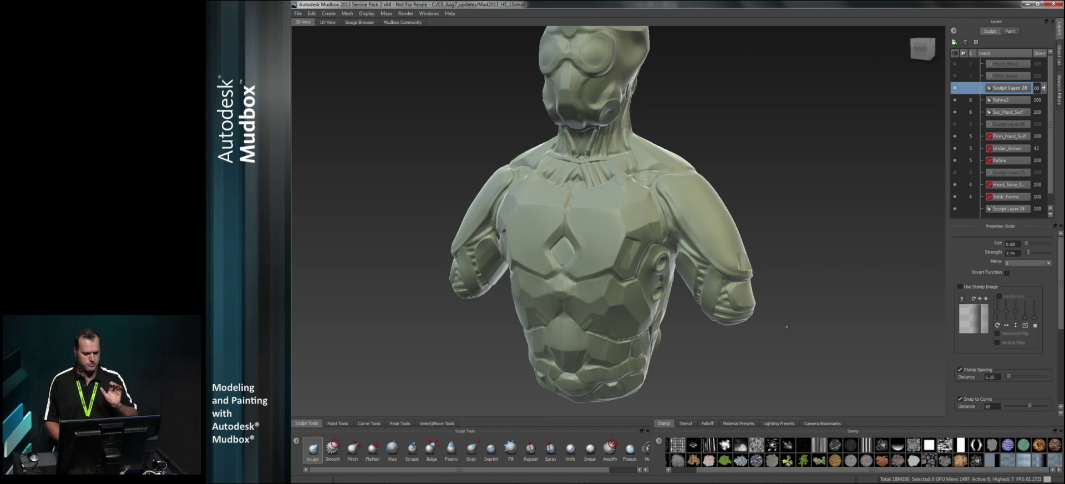
{"action": "right_click_drag", "start_coordinate": [626, 244], "coordinate": [687, 299], "text": "alt"}
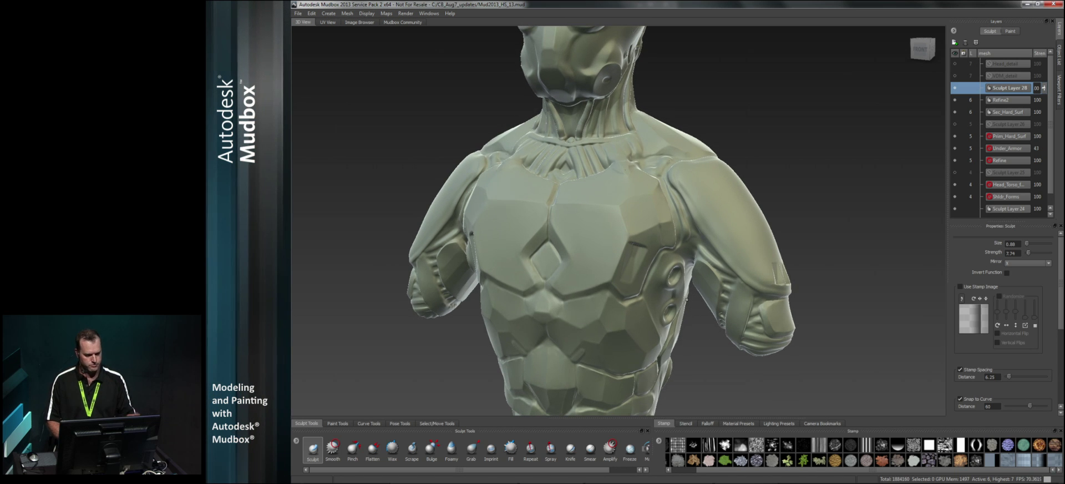
{"action": "left_click_drag", "start_coordinate": [642, 246], "coordinate": [665, 252], "text": "alt"}
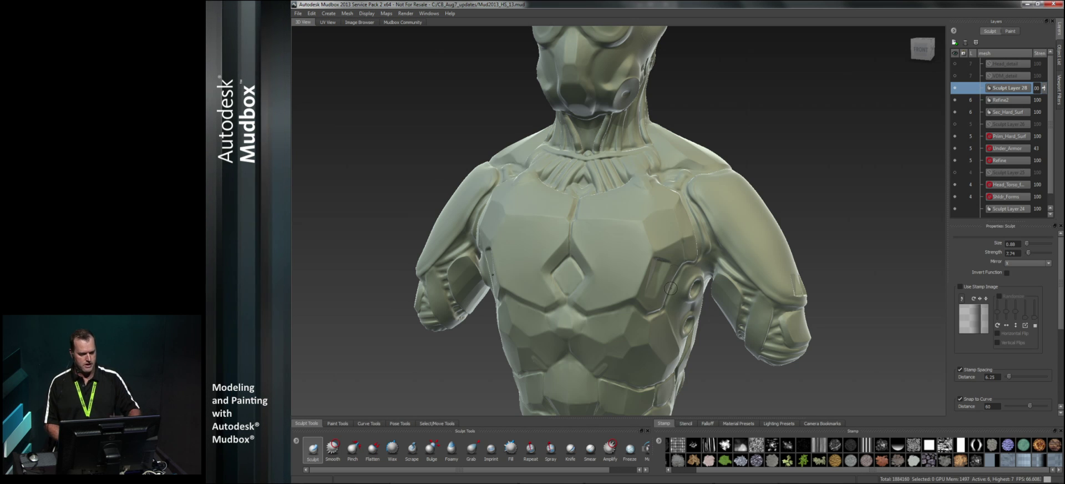
{"action": "left_click_drag", "start_coordinate": [658, 243], "coordinate": [662, 268], "text": "alt"}
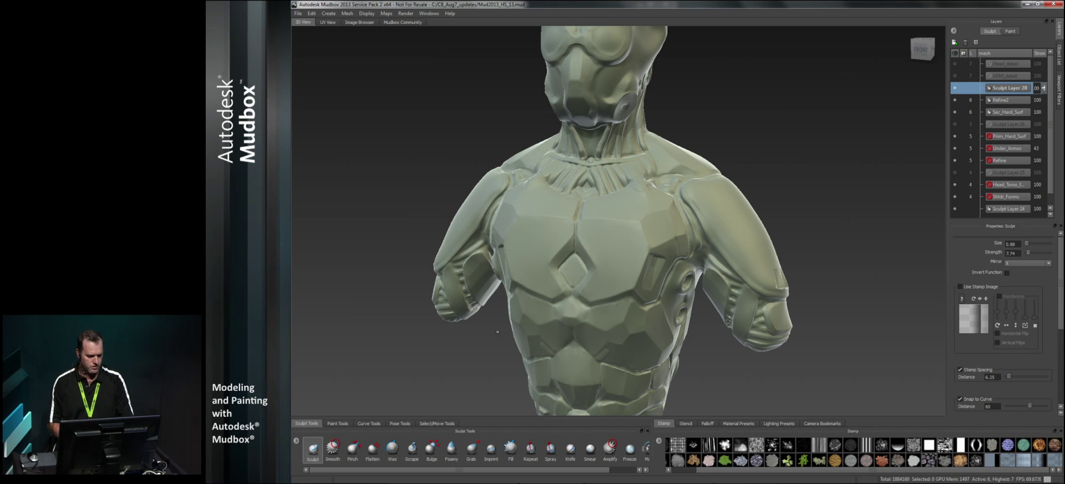
{"action": "left_click", "coordinate": [1007, 461]}
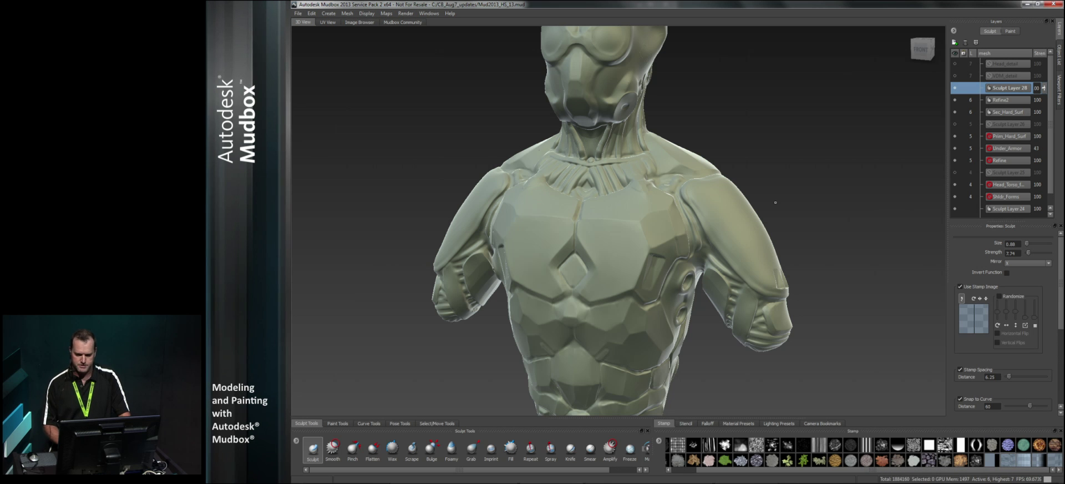
Resize the Sculpt brush for fine work on the chest and set its strength to 100.
{"action": "right_click_drag", "start_coordinate": [707, 208], "coordinate": [796, 231], "text": "alt"}
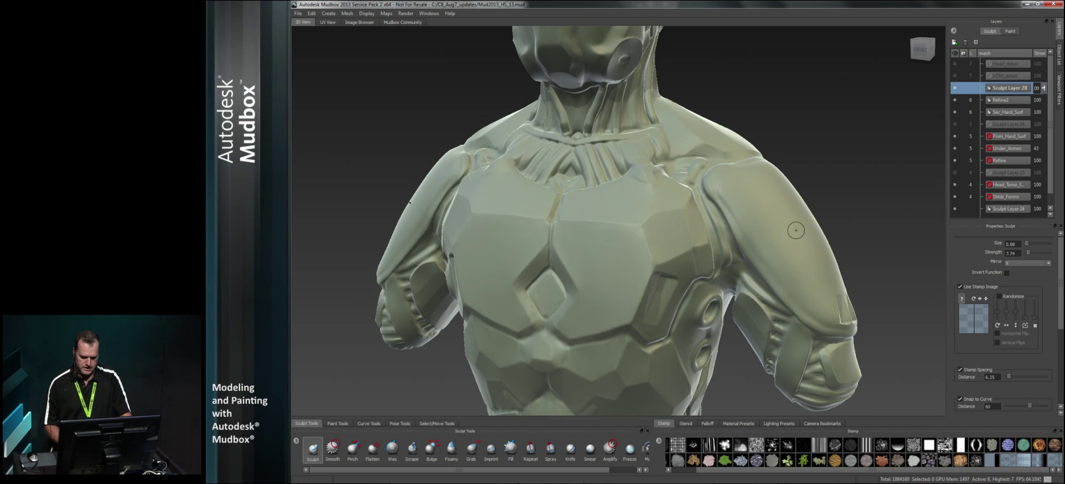
{"action": "left_click_drag", "start_coordinate": [692, 268], "coordinate": [638, 255], "text": "alt"}
{"action": "right_click_drag", "start_coordinate": [615, 247], "coordinate": [650, 235], "text": "alt"}
{"action": "key", "text": "b"}
{"action": "left_click_drag", "start_coordinate": [652, 227], "coordinate": [649, 226]}
{"action": "left_click_drag", "start_coordinate": [664, 255], "coordinate": [843, 277], "text": "alt"}
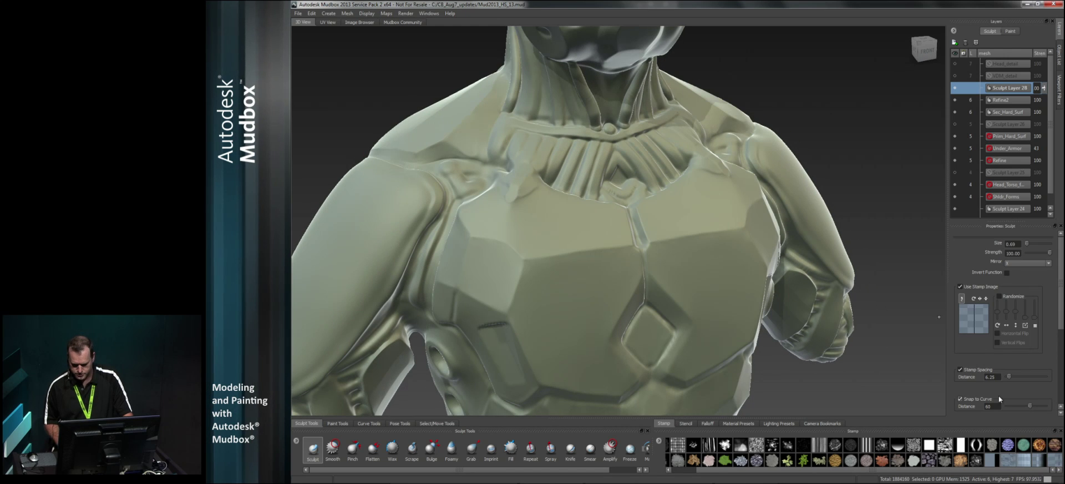
{"action": "left_click_drag", "start_coordinate": [1062, 320], "coordinate": [963, 355]}
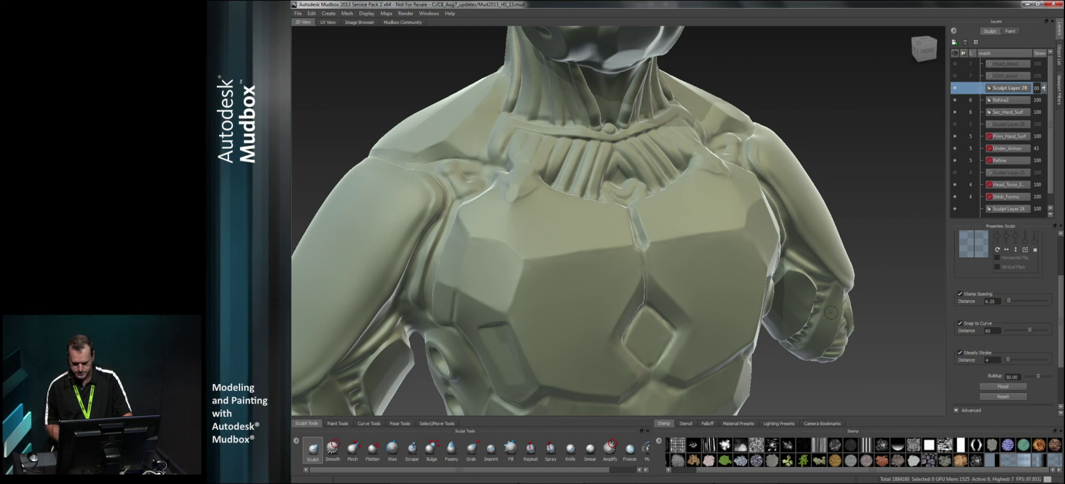
Sculpt panel outline strokes with the stamp across the outer facets of the upper chest plate.
{"action": "left_click_drag", "start_coordinate": [685, 262], "coordinate": [647, 277], "text": "alt"}
{"action": "left_click_drag", "start_coordinate": [706, 245], "coordinate": [694, 246]}
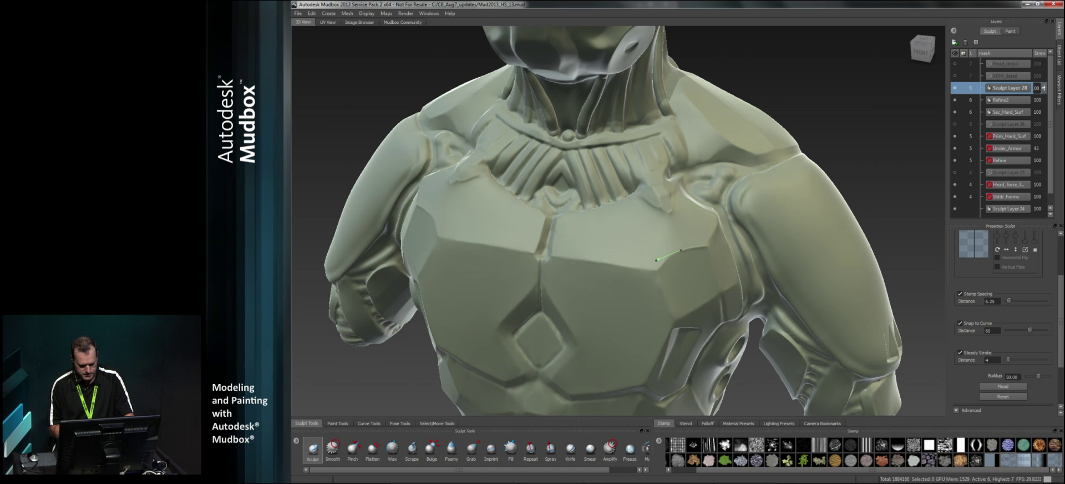
{"action": "mouse_move", "coordinate": [664, 260]}
{"action": "left_mouse_down"}
{"action": "mouse_move", "coordinate": [655, 270]}
{"action": "mouse_move", "coordinate": [685, 221]}
{"action": "left_mouse_up"}
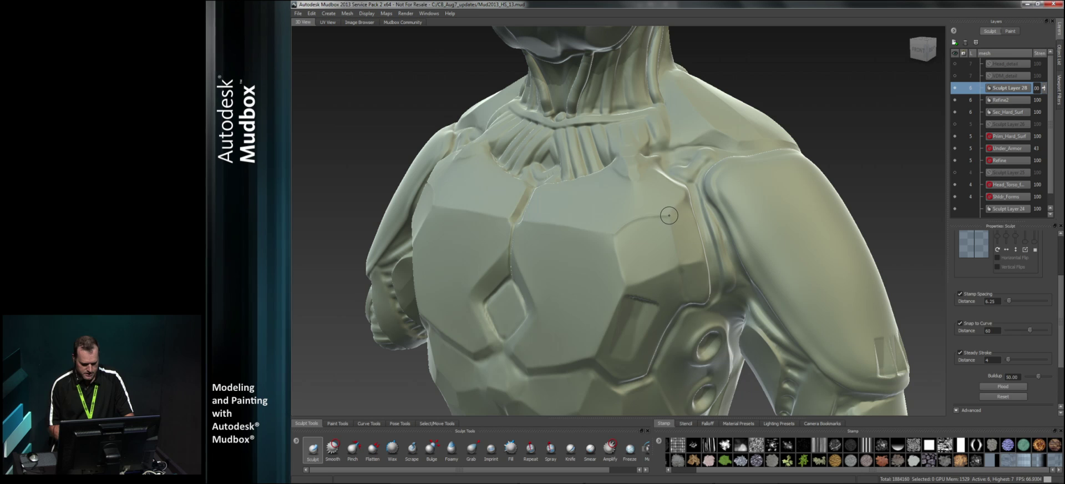
{"action": "left_click_drag", "start_coordinate": [670, 218], "coordinate": [685, 289]}
{"action": "mouse_move", "coordinate": [615, 233]}
{"action": "left_mouse_down"}
{"action": "mouse_move", "coordinate": [631, 312]}
{"action": "mouse_move", "coordinate": [657, 274]}
{"action": "mouse_move", "coordinate": [694, 258]}
{"action": "mouse_move", "coordinate": [661, 297]}
{"action": "left_mouse_up"}
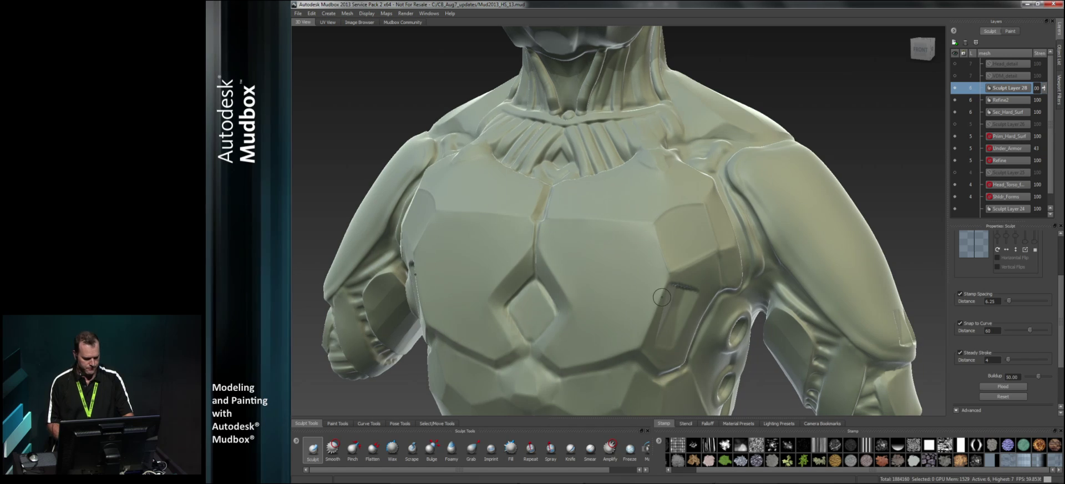
Display the wireframe and pinch the vertical edge of the sculpted chest panel with a resized Pinch brush.
{"action": "key", "text": "w"}
{"action": "right_click_drag", "start_coordinate": [662, 297], "coordinate": [704, 289], "text": "alt"}
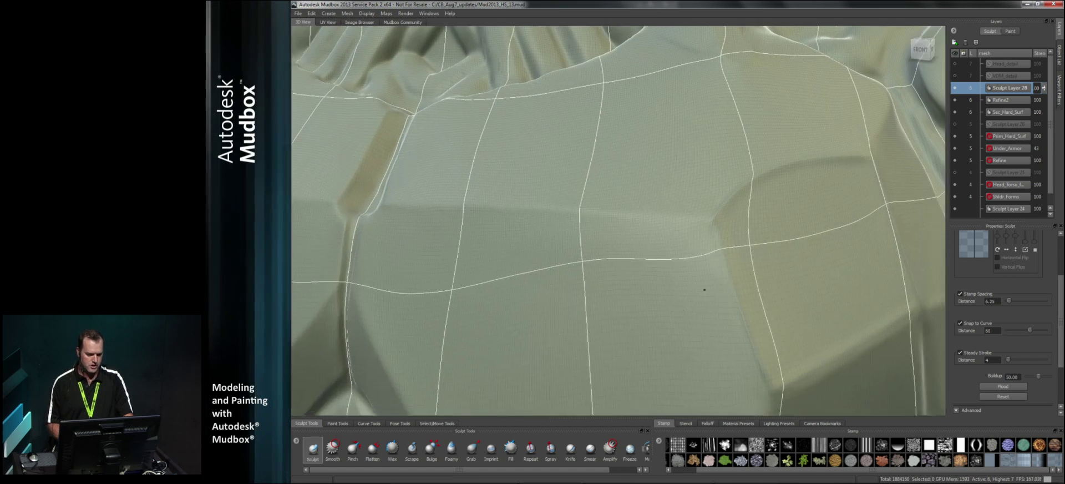
{"action": "middle_click_drag", "start_coordinate": [704, 289], "coordinate": [656, 263], "text": "alt"}
{"action": "right_click_drag", "start_coordinate": [655, 249], "coordinate": [686, 251], "text": "alt"}
{"action": "middle_click_drag", "start_coordinate": [616, 350], "coordinate": [647, 266], "text": "alt"}
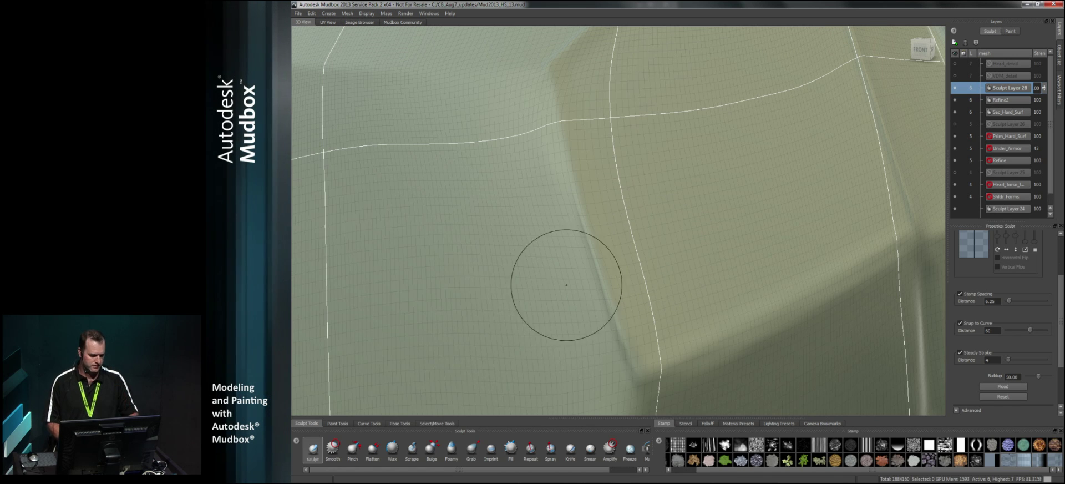
{"action": "left_click", "coordinate": [352, 448]}
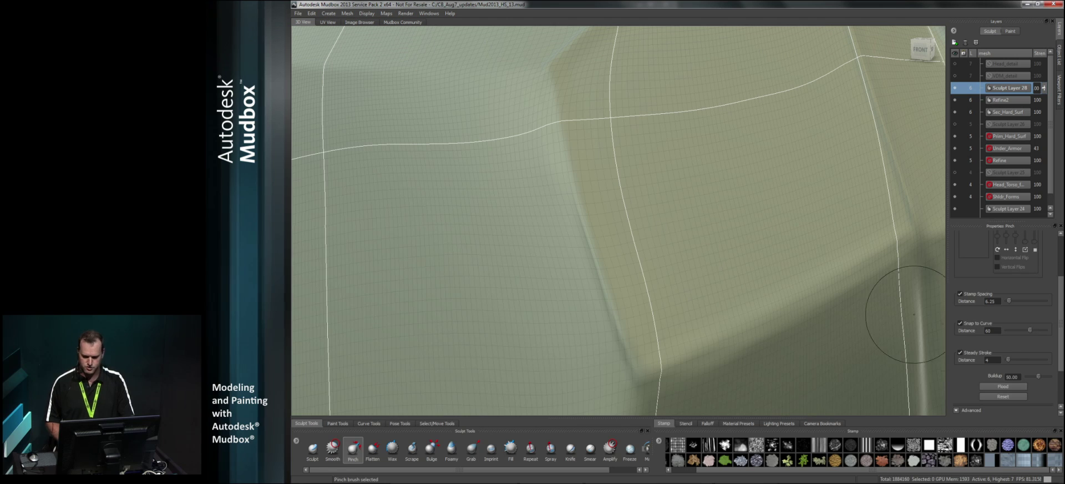
{"action": "scroll", "coordinate": [1026, 333], "scroll_direction": "up", "scroll_amount": 3}
{"action": "key", "text": "b"}
{"action": "left_click_drag", "start_coordinate": [651, 228], "coordinate": [618, 228]}
{"action": "left_click_drag", "start_coordinate": [575, 183], "coordinate": [583, 209]}
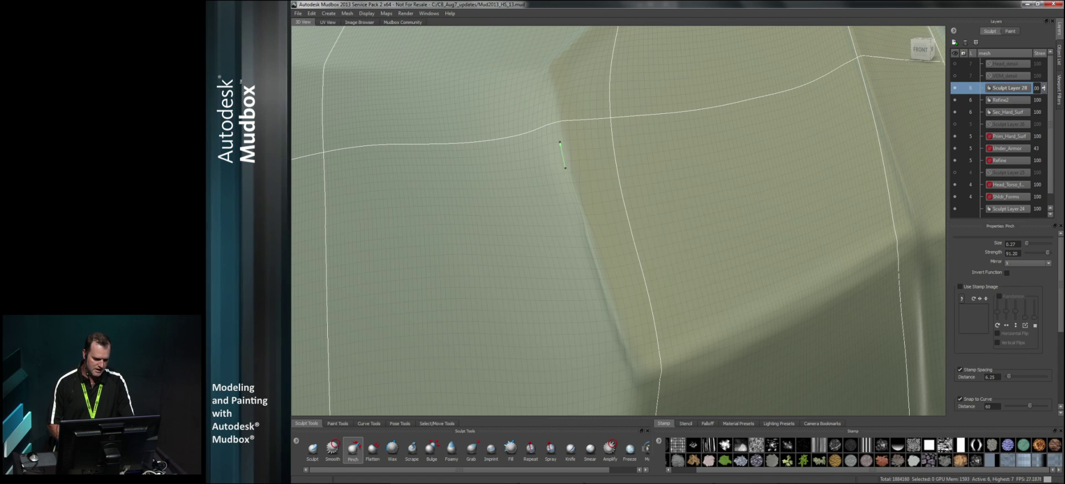
{"action": "mouse_move", "coordinate": [560, 142]}
{"action": "left_mouse_down"}
{"action": "mouse_move", "coordinate": [578, 214]}
{"action": "mouse_move", "coordinate": [638, 206]}
{"action": "left_mouse_up"}
Turn off Steady Stroke for the Pinch brush, resize it, and tighten the chest panel's edge.
{"action": "key", "text": "b"}
{"action": "scroll", "coordinate": [1056, 314], "scroll_direction": "down", "scroll_amount": 3}
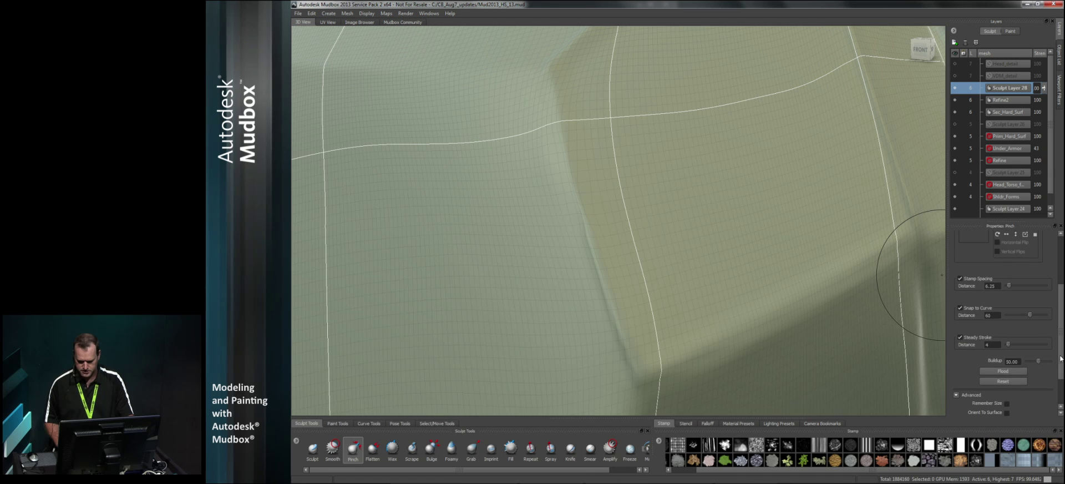
{"action": "left_click_drag", "start_coordinate": [565, 116], "coordinate": [592, 117]}
{"action": "key", "text": "b"}
{"action": "left_click_drag", "start_coordinate": [623, 170], "coordinate": [655, 170]}
{"action": "mouse_move", "coordinate": [547, 120]}
{"action": "left_mouse_down"}
{"action": "mouse_move", "coordinate": [567, 158]}
{"action": "mouse_move", "coordinate": [608, 181]}
{"action": "mouse_move", "coordinate": [582, 202]}
{"action": "left_mouse_up"}
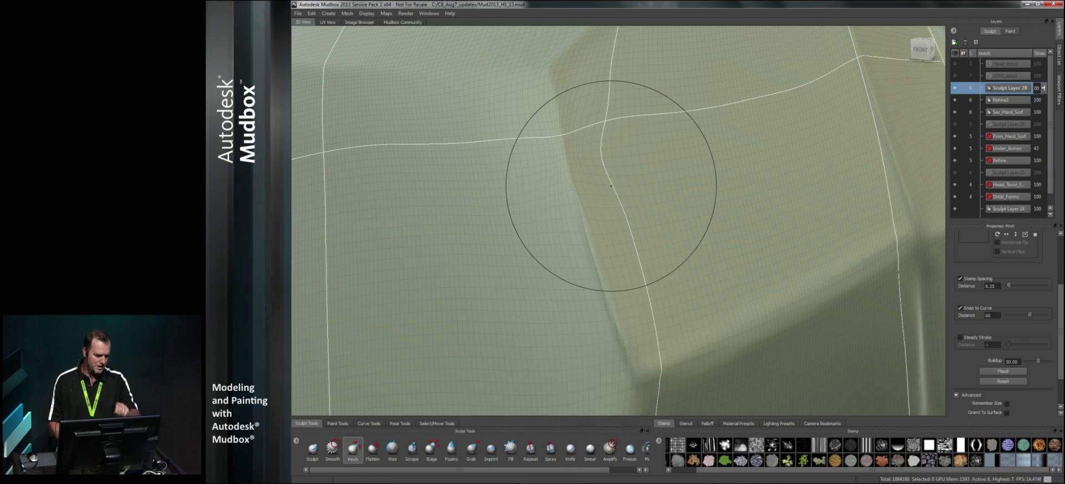
{"action": "mouse_move", "coordinate": [613, 126]}
{"action": "left_mouse_down"}
{"action": "mouse_move", "coordinate": [621, 199]}
{"action": "mouse_move", "coordinate": [643, 251]}
{"action": "mouse_move", "coordinate": [633, 186]}
{"action": "mouse_move", "coordinate": [660, 285]}
{"action": "mouse_move", "coordinate": [655, 278]}
{"action": "left_mouse_up"}
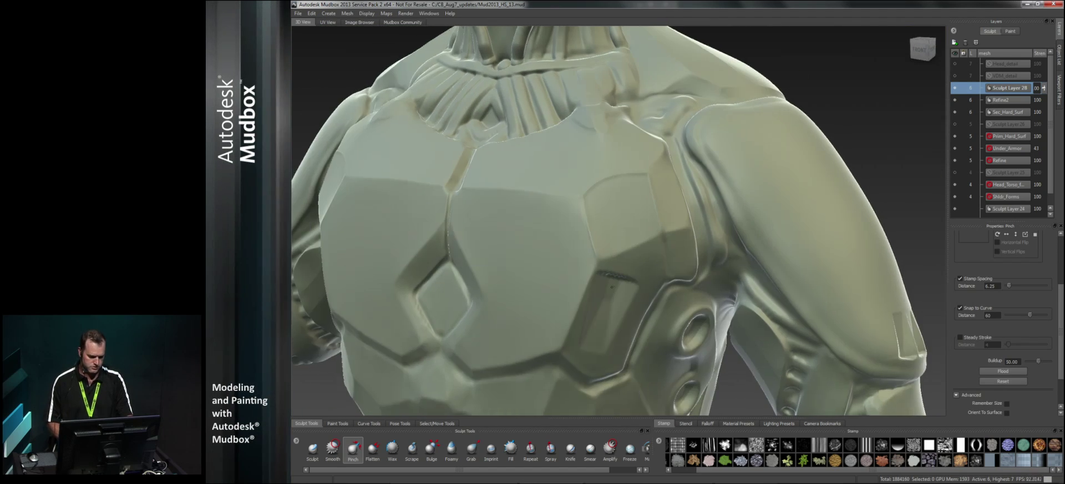
Choose the Flatten brush, resize it, and flatten the facet inside the newly outlined chest panel.
{"action": "left_click", "coordinate": [373, 448]}
{"action": "scroll", "coordinate": [644, 321], "scroll_direction": "up", "scroll_amount": 5}
{"action": "left_click_drag", "start_coordinate": [644, 320], "coordinate": [937, 303], "text": "alt"}
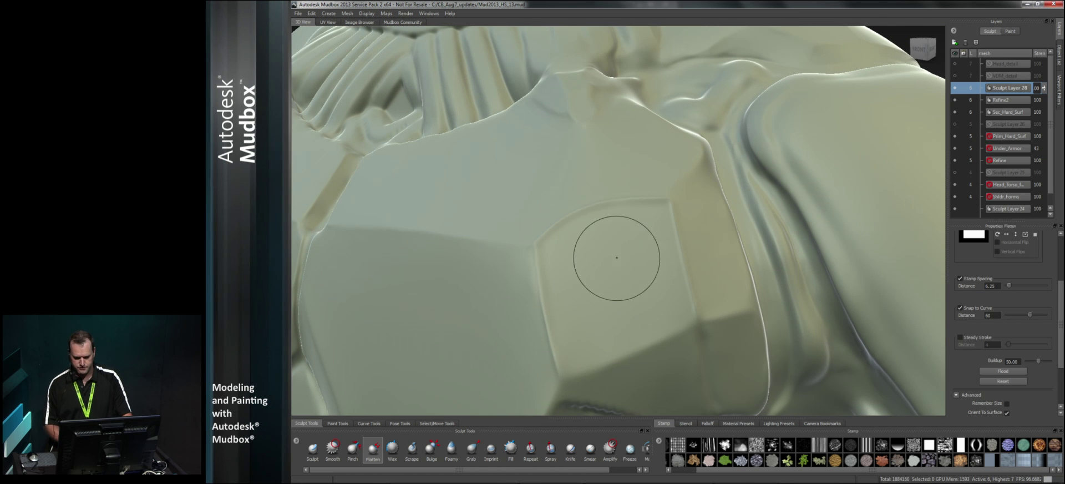
{"action": "scroll", "coordinate": [643, 266], "scroll_direction": "down", "scroll_amount": 3}
{"action": "scroll", "coordinate": [640, 263], "scroll_direction": "down", "scroll_amount": 2}
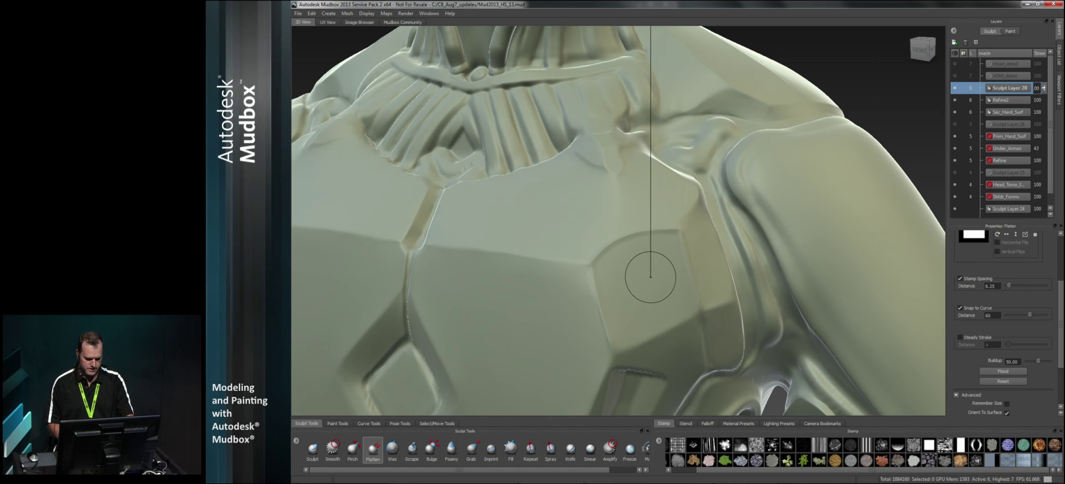
{"action": "left_click_drag", "start_coordinate": [628, 281], "coordinate": [936, 290], "text": "alt"}
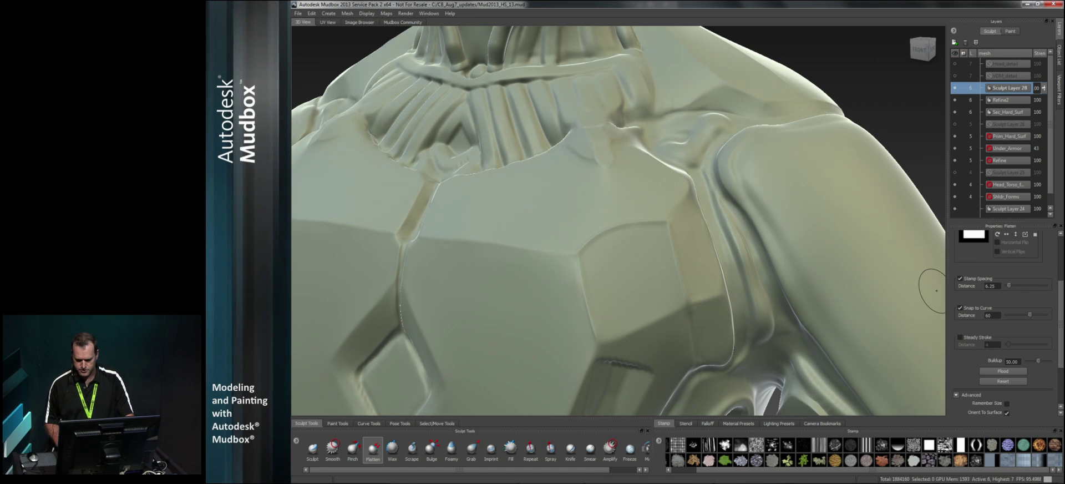
{"action": "left_click_drag", "start_coordinate": [1063, 321], "coordinate": [1060, 359]}
{"action": "left_click_drag", "start_coordinate": [677, 286], "coordinate": [630, 278], "text": "alt"}
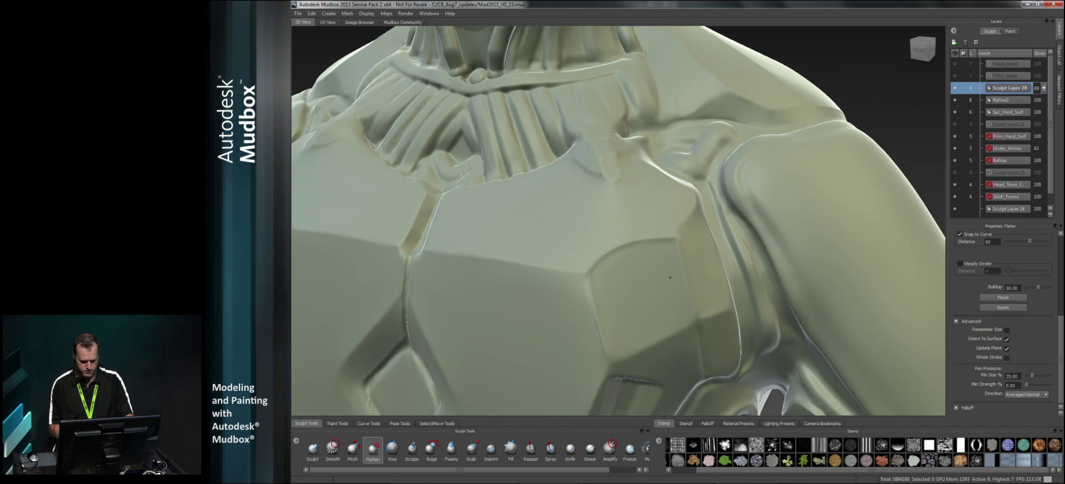
{"action": "key", "text": "b"}
{"action": "left_click_drag", "start_coordinate": [647, 285], "coordinate": [649, 280]}
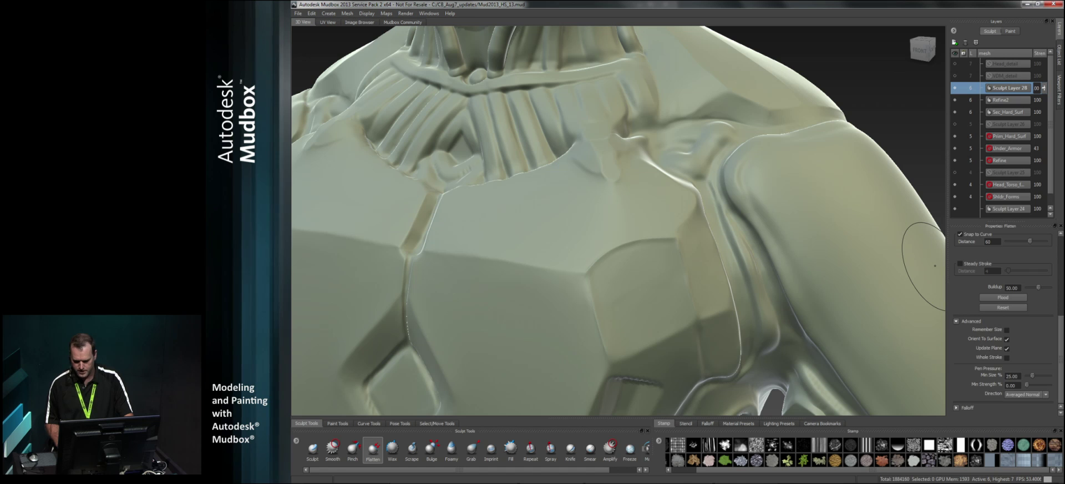
Turn off the Flatten brush's stamp image, then flatten and smooth the surface inside the chest panel.
{"action": "left_click_drag", "start_coordinate": [1062, 342], "coordinate": [1063, 279]}
{"action": "left_click", "coordinate": [960, 252]}
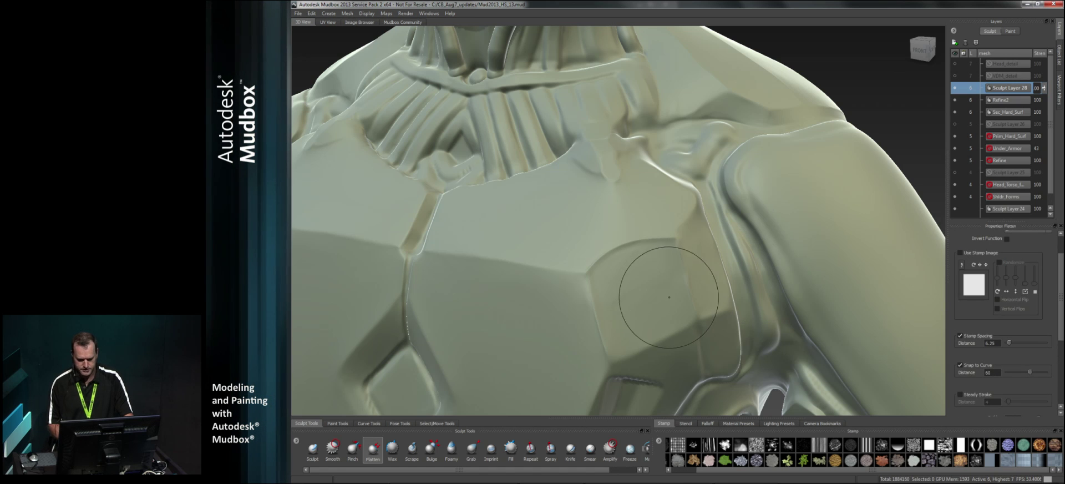
{"action": "key", "text": "b"}
{"action": "left_click_drag", "start_coordinate": [637, 289], "coordinate": [647, 290]}
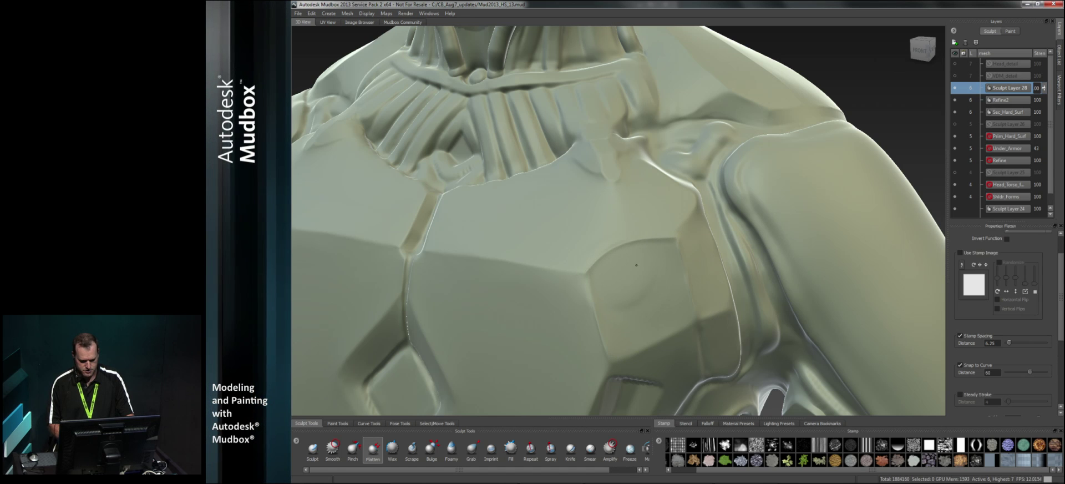
{"action": "left_click_drag", "start_coordinate": [657, 288], "coordinate": [632, 286]}
{"action": "right_click_drag", "start_coordinate": [632, 285], "coordinate": [610, 270], "text": "alt"}
{"action": "key", "text": "b"}
{"action": "left_click_drag", "start_coordinate": [627, 273], "coordinate": [613, 272]}
{"action": "key", "text": "shift"}
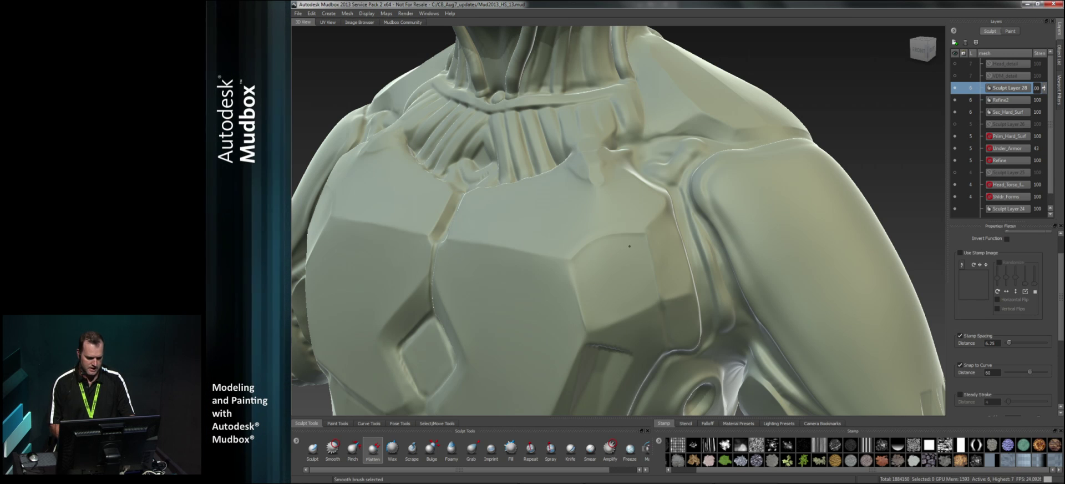
Examine the finished chest panel and the overall armoured bust from several angles, ending at the front.
{"action": "mouse_move", "coordinate": [619, 292]}
{"action": "left_mouse_down", "text": "alt"}
{"action": "mouse_move", "coordinate": [601, 288]}
{"action": "mouse_move", "coordinate": [650, 241]}
{"action": "left_mouse_up", "text": "alt"}
{"action": "right_click_drag", "start_coordinate": [650, 240], "coordinate": [541, 318], "text": "alt"}
{"action": "right_click_drag", "start_coordinate": [659, 284], "coordinate": [653, 262], "text": "alt"}
{"action": "mouse_move", "coordinate": [653, 262]}
{"action": "left_mouse_down", "text": "alt"}
{"action": "mouse_move", "coordinate": [662, 266]}
{"action": "mouse_move", "coordinate": [628, 265]}
{"action": "left_mouse_up", "text": "alt"}
{"action": "right_click_drag", "start_coordinate": [627, 265], "coordinate": [627, 272], "text": "alt"}
{"action": "middle_click_drag", "start_coordinate": [627, 272], "coordinate": [620, 306], "text": "alt"}
{"action": "right_click_drag", "start_coordinate": [620, 305], "coordinate": [635, 250], "text": "alt"}
{"action": "middle_click_drag", "start_coordinate": [635, 249], "coordinate": [638, 266], "text": "alt"}
{"action": "left_click_drag", "start_coordinate": [637, 282], "coordinate": [634, 277], "text": "alt"}
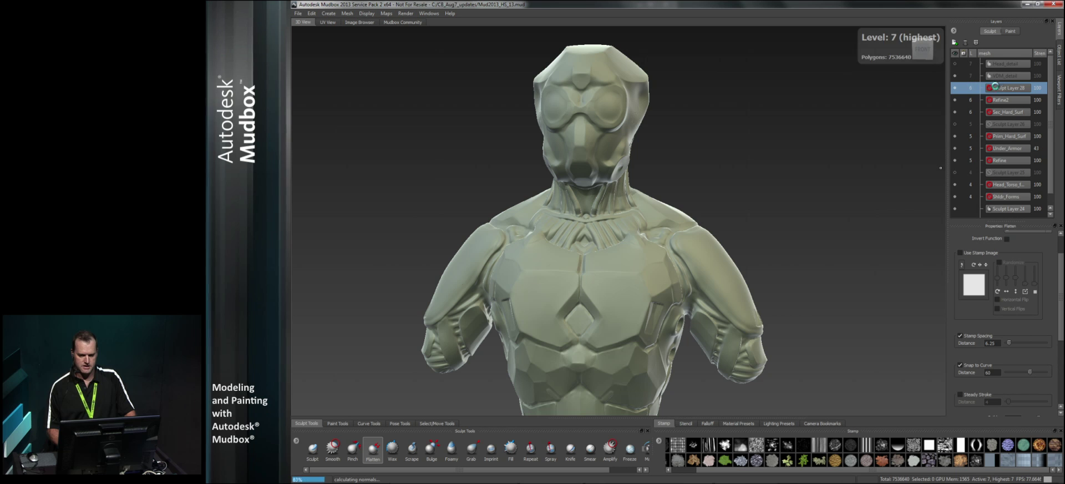
Step the mesh up to level 7, show the VDM_detail and Head_detail layers, and make Head_detail active.
{"action": "left_click", "coordinate": [954, 76]}
{"action": "left_click", "coordinate": [1003, 80]}
{"action": "left_click", "coordinate": [955, 63]}
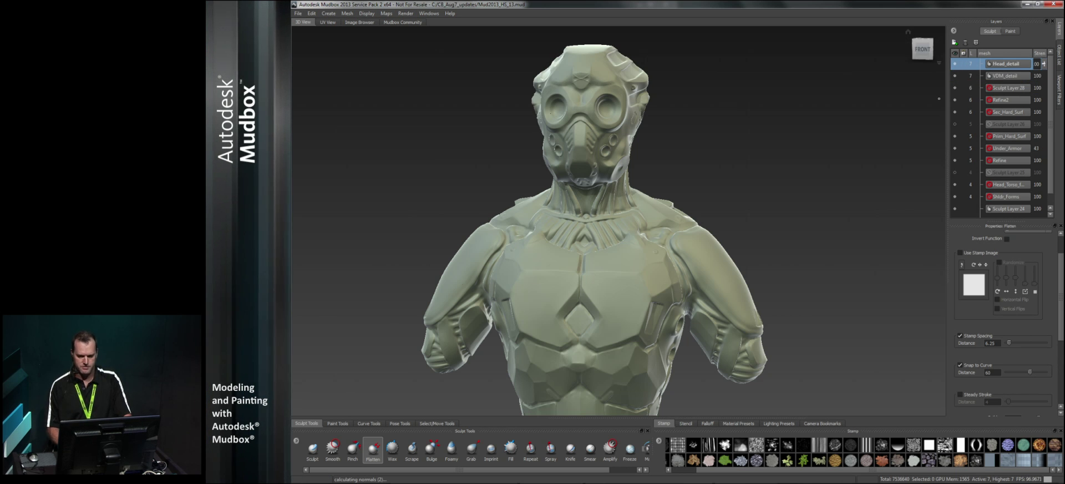
{"action": "left_click_drag", "start_coordinate": [645, 118], "coordinate": [599, 145], "text": "alt"}
{"action": "right_click_drag", "start_coordinate": [608, 156], "coordinate": [617, 182], "text": "alt"}
{"action": "mouse_move", "coordinate": [618, 182]}
{"action": "left_mouse_down", "text": "alt"}
{"action": "mouse_move", "coordinate": [644, 227]}
{"action": "mouse_move", "coordinate": [678, 176]}
{"action": "left_mouse_up", "text": "alt"}
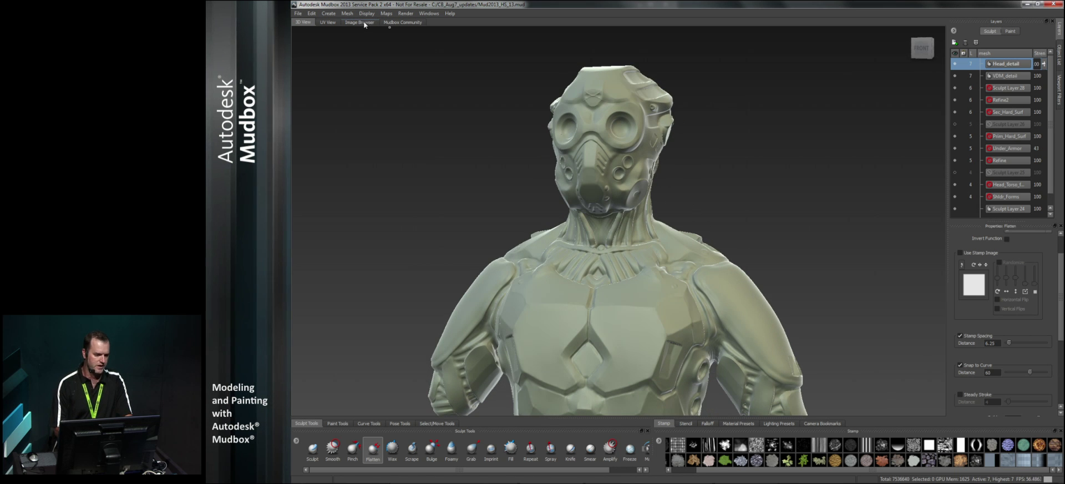
Choose the Sculpt brush, check its properties, and open the Image Browser.
{"action": "left_click", "coordinate": [313, 451]}
{"action": "left_click_drag", "start_coordinate": [1056, 314], "coordinate": [1057, 284]}
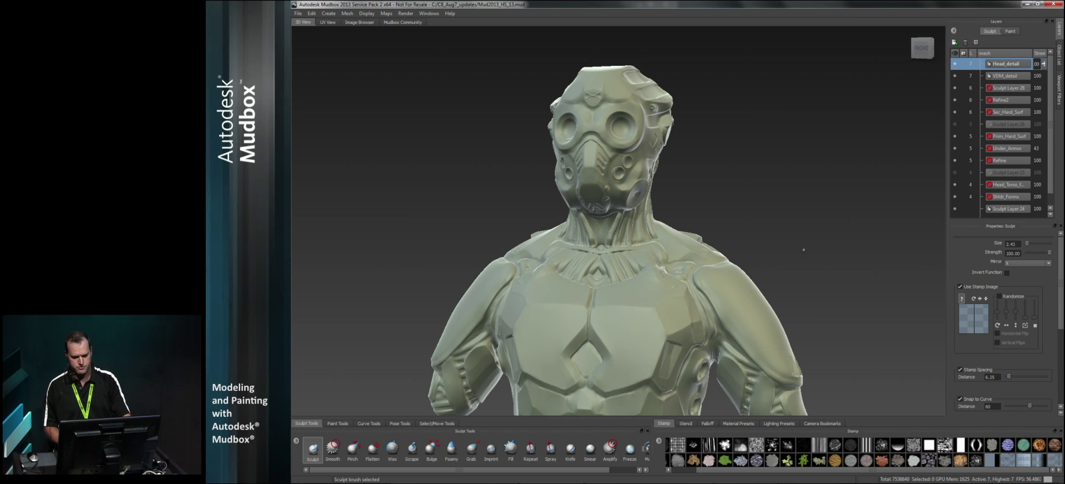
{"action": "left_click", "coordinate": [361, 22]}
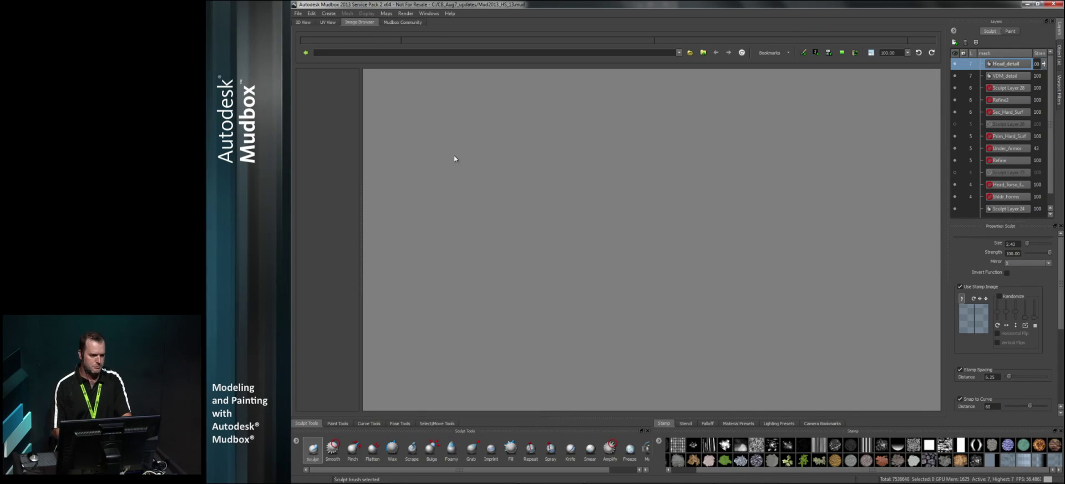
Load the CB_Aug7_updates folder from drive C into the Image Browser.
{"action": "left_click", "coordinate": [690, 53]}
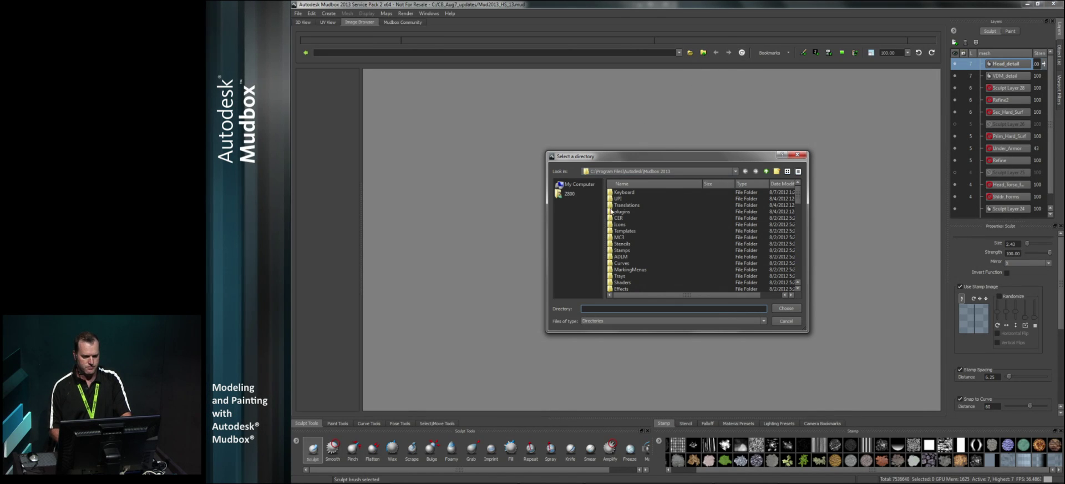
{"action": "left_click", "coordinate": [570, 193]}
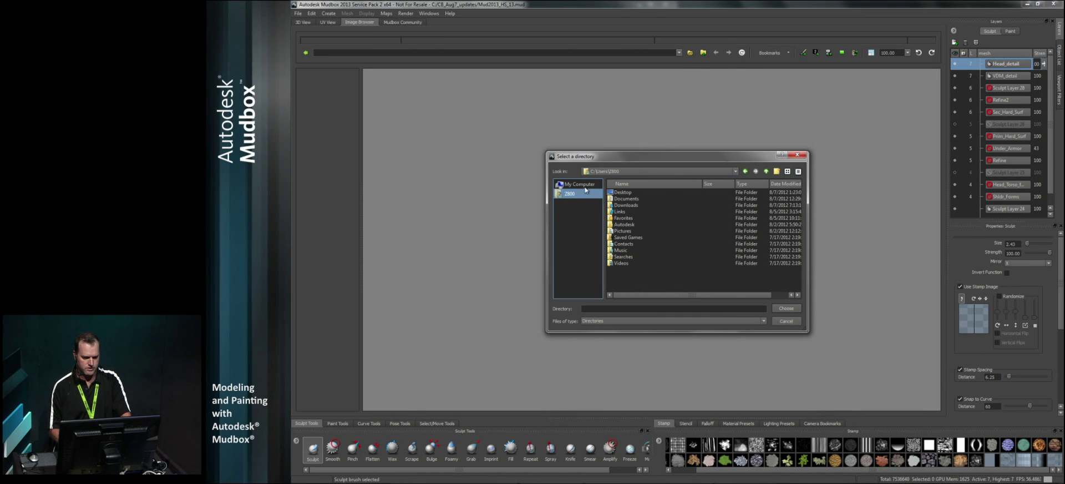
{"action": "left_click", "coordinate": [584, 185]}
{"action": "double_click", "coordinate": [624, 194]}
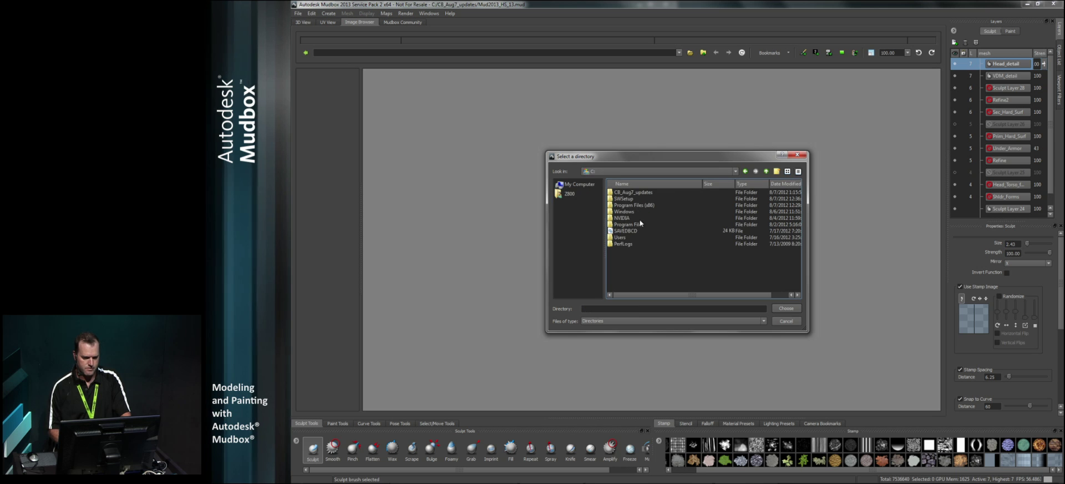
{"action": "left_click", "coordinate": [628, 193]}
{"action": "left_click", "coordinate": [786, 308]}
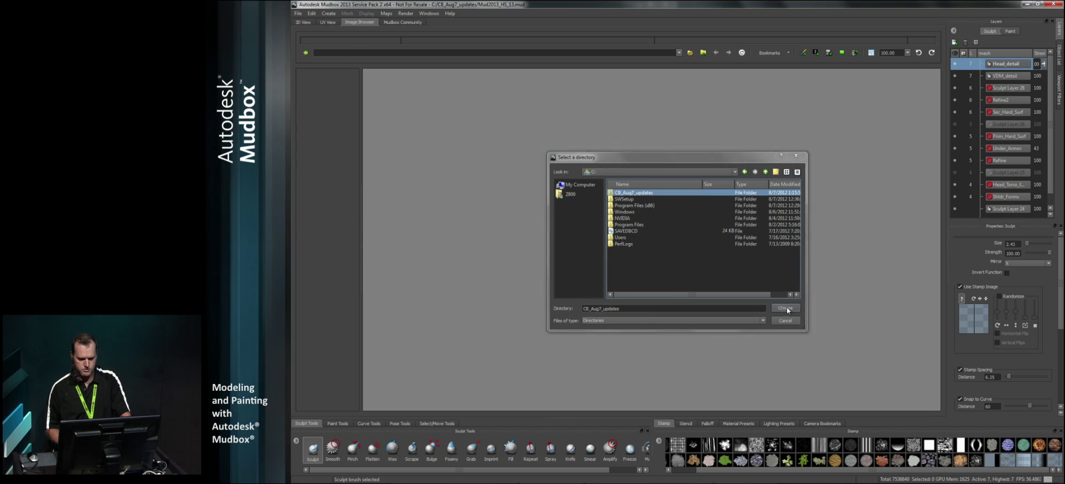
Open the Textures folder and look through its images.
{"action": "left_click", "coordinate": [788, 54]}
{"action": "left_click", "coordinate": [774, 39]}
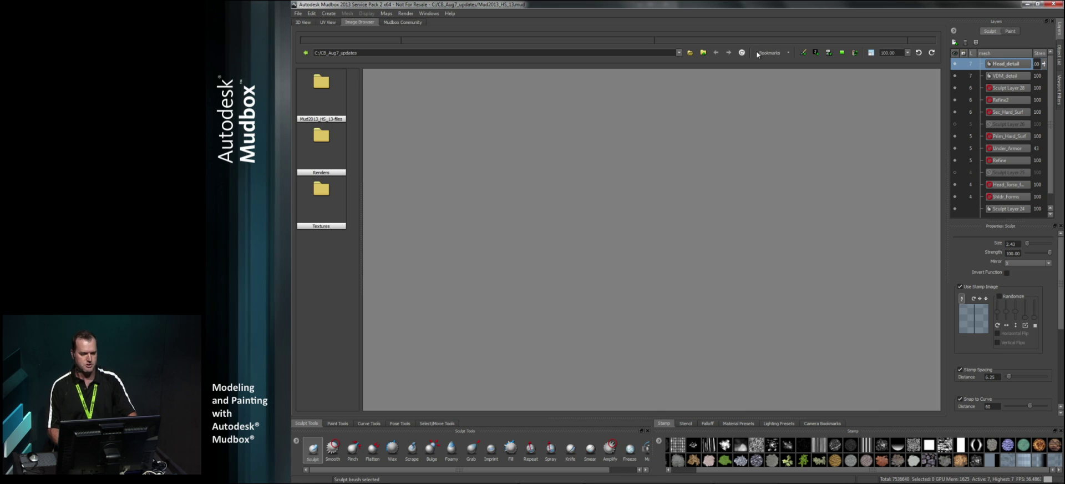
{"action": "left_click", "coordinate": [787, 53]}
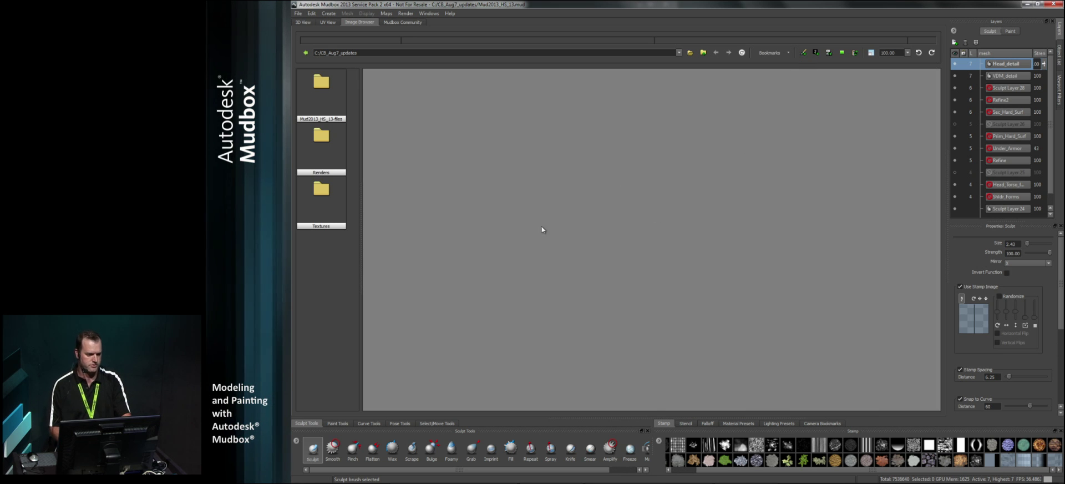
{"action": "left_click", "coordinate": [340, 276]}
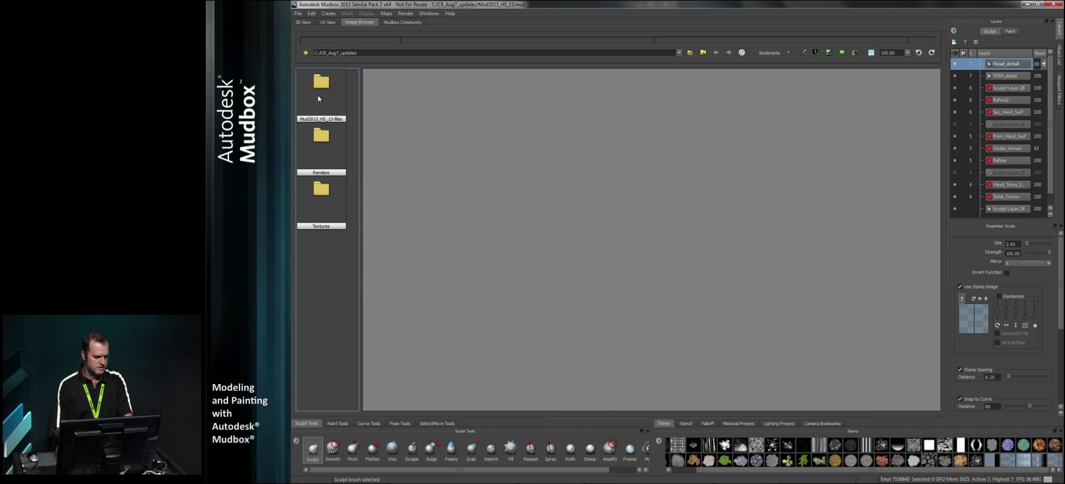
{"action": "double_click", "coordinate": [323, 191]}
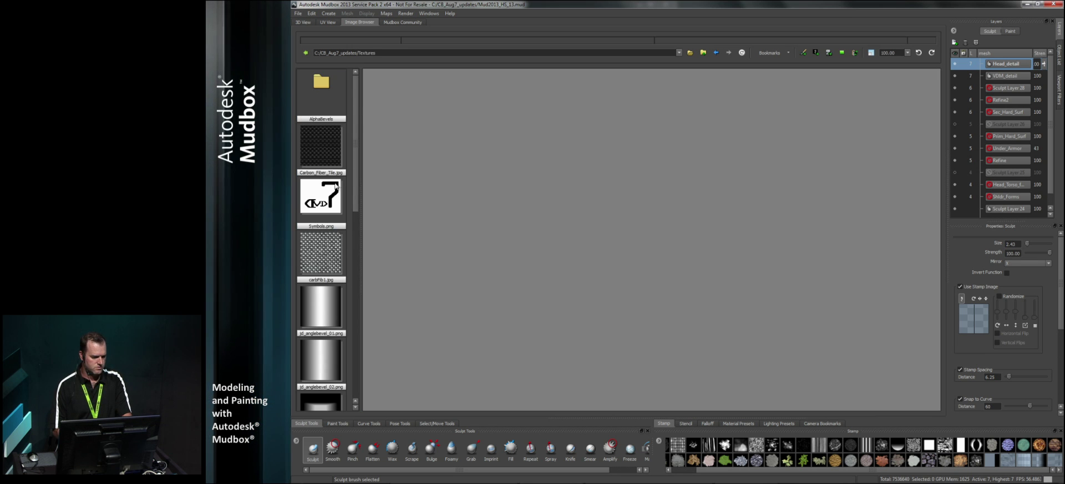
{"action": "scroll", "coordinate": [332, 249], "scroll_direction": "down", "scroll_amount": 8}
{"action": "scroll", "coordinate": [355, 222], "scroll_direction": "up", "scroll_amount": 8}
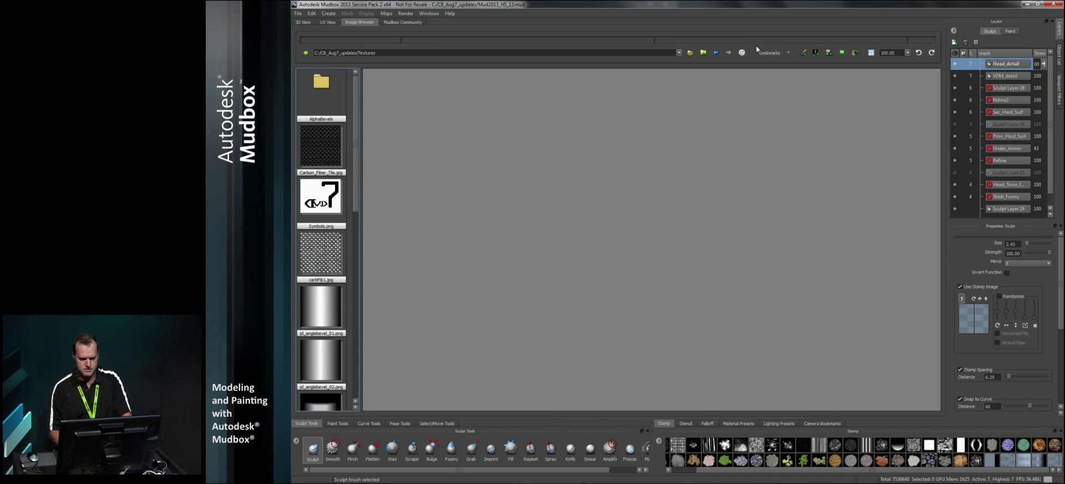
{"action": "left_click", "coordinate": [769, 53]}
{"action": "key", "text": "Escape"}
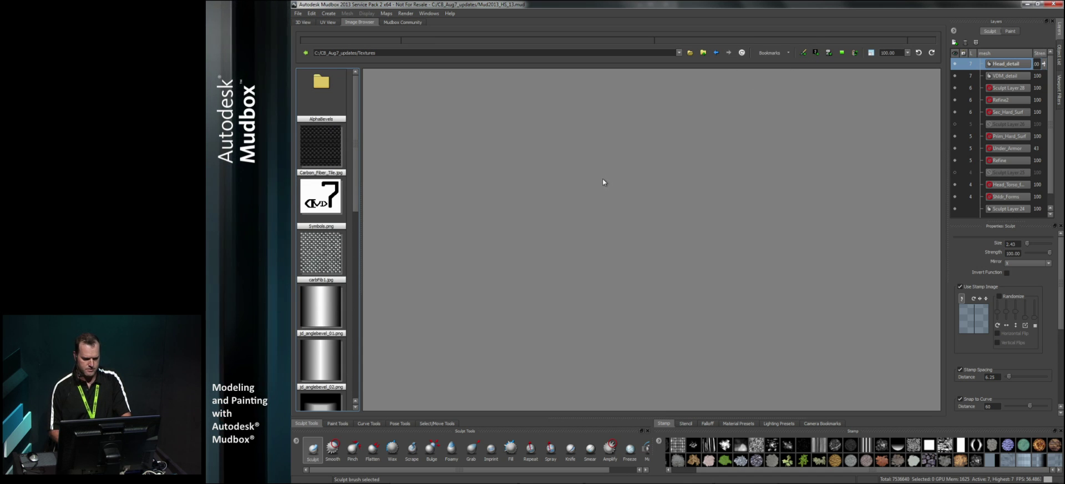
Load the VDM_finals folder inside CB_Aug7_updates on drive C into the Image Browser.
{"action": "left_click", "coordinate": [770, 52]}
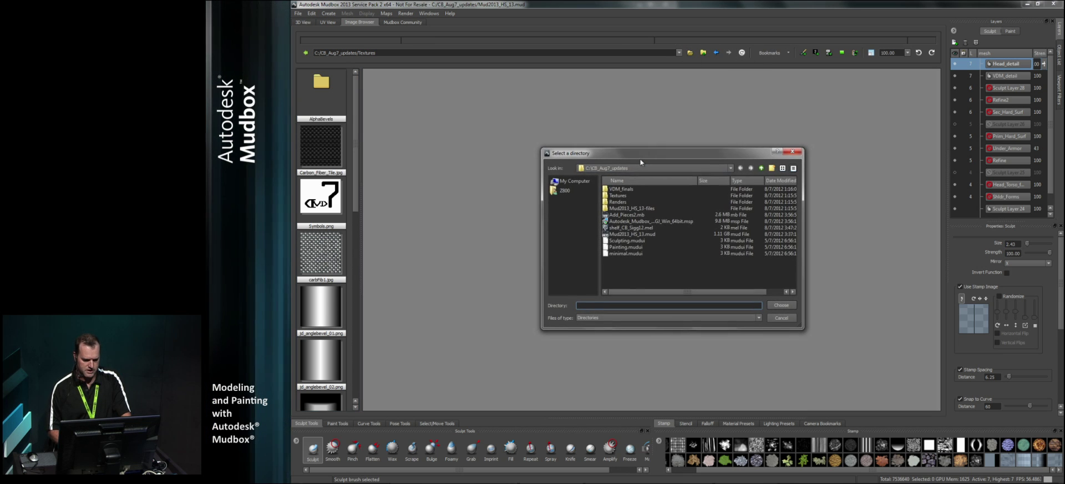
{"action": "left_click", "coordinate": [573, 181]}
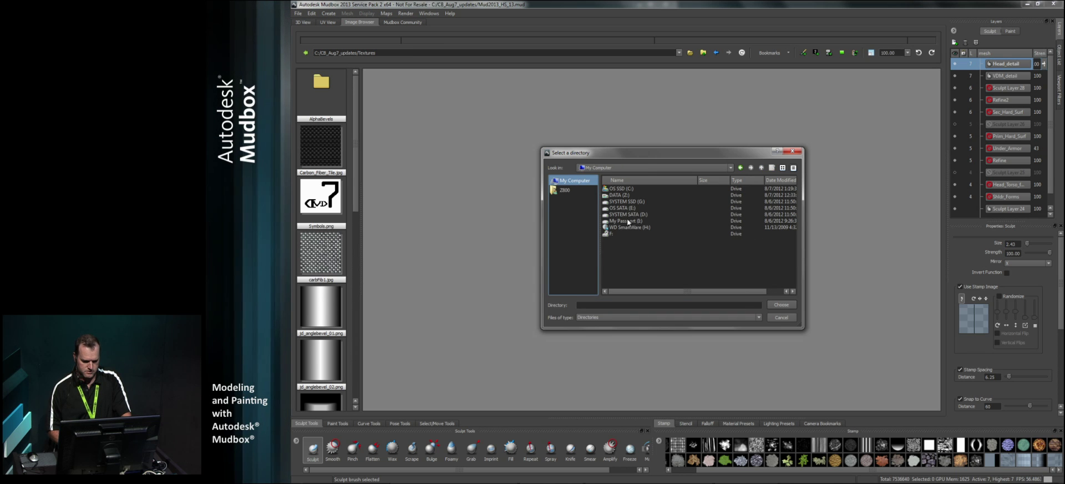
{"action": "double_click", "coordinate": [625, 189]}
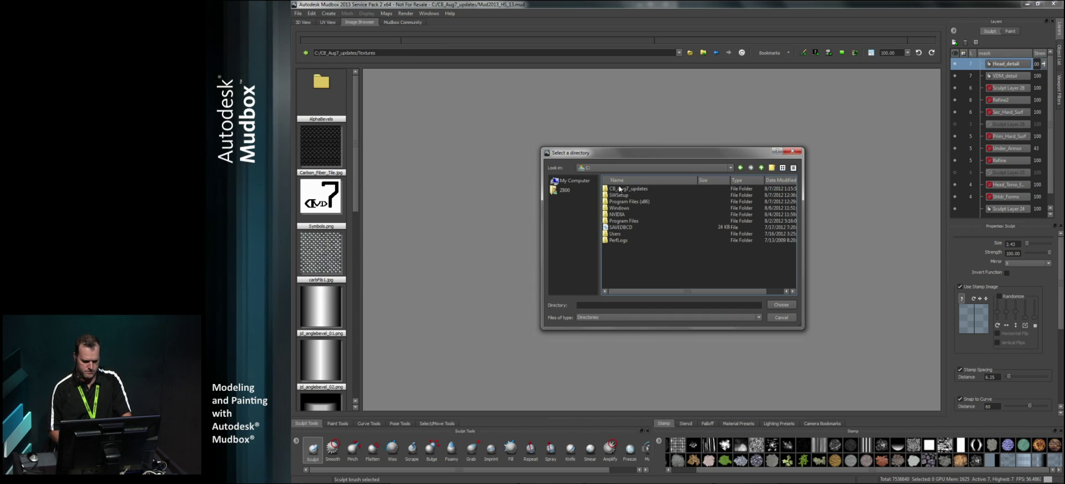
{"action": "double_click", "coordinate": [627, 190]}
{"action": "double_click", "coordinate": [628, 188]}
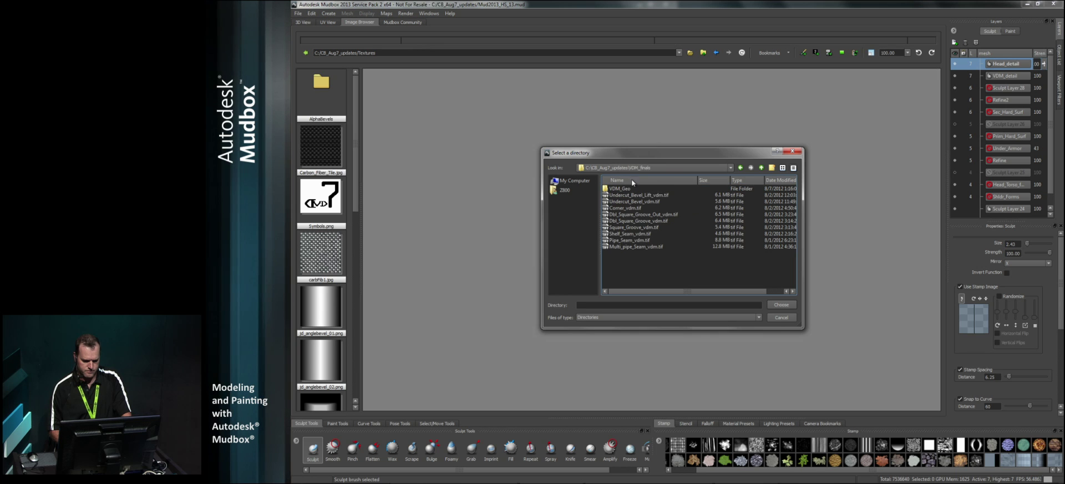
{"action": "left_click", "coordinate": [780, 304]}
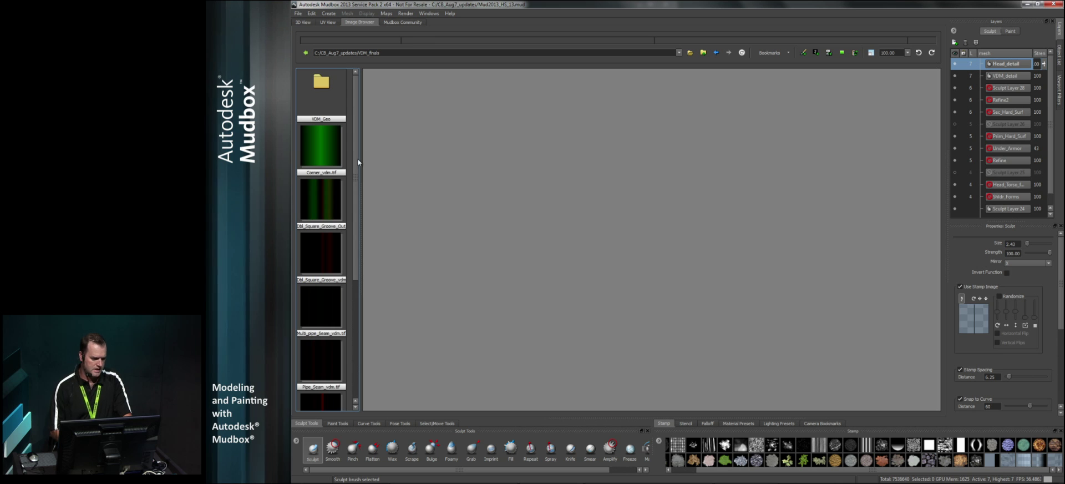
Preview the Corner, Dbl_Square_Groove_Out, Dbl_Square_Groove and Square_Groove vector displacement maps, raising the exposure to see their color channels.
{"action": "scroll", "coordinate": [357, 312], "scroll_direction": "down", "scroll_amount": 4}
{"action": "scroll", "coordinate": [356, 277], "scroll_direction": "up", "scroll_amount": 4}
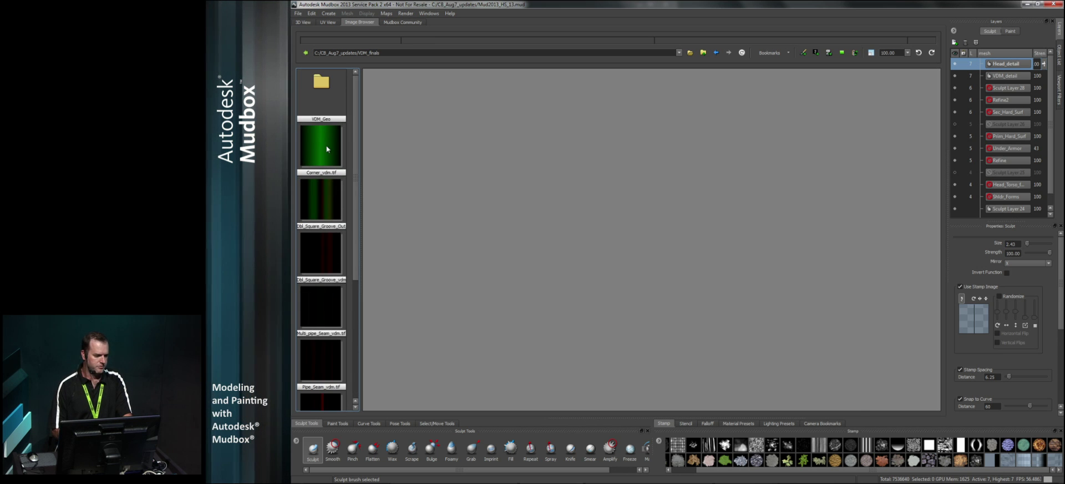
{"action": "left_click", "coordinate": [329, 146]}
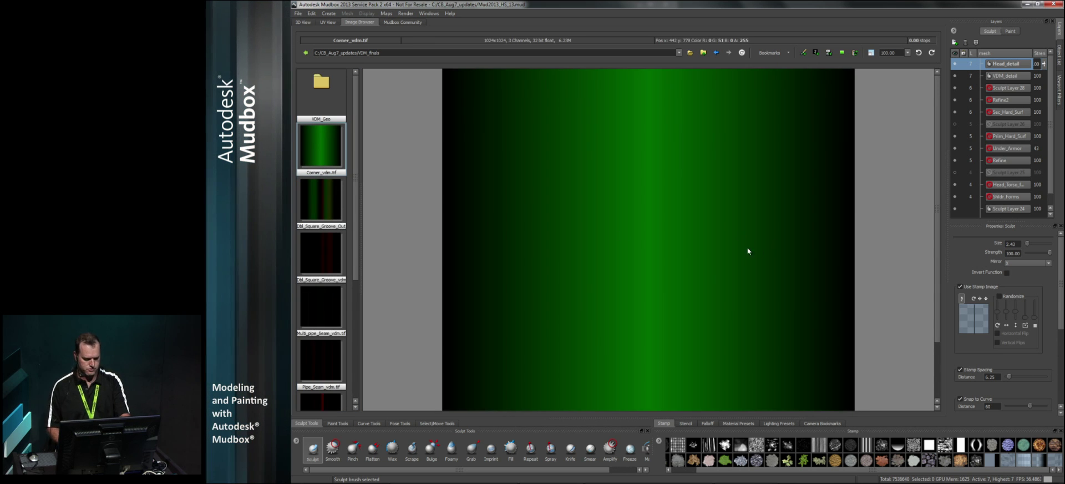
{"action": "left_click", "coordinate": [312, 198]}
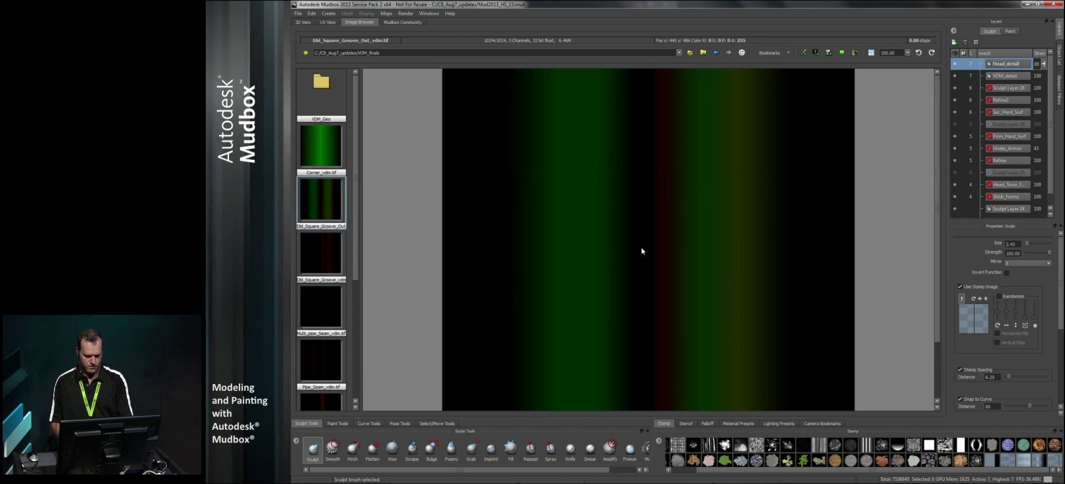
{"action": "left_click_drag", "start_coordinate": [649, 257], "coordinate": [677, 267]}
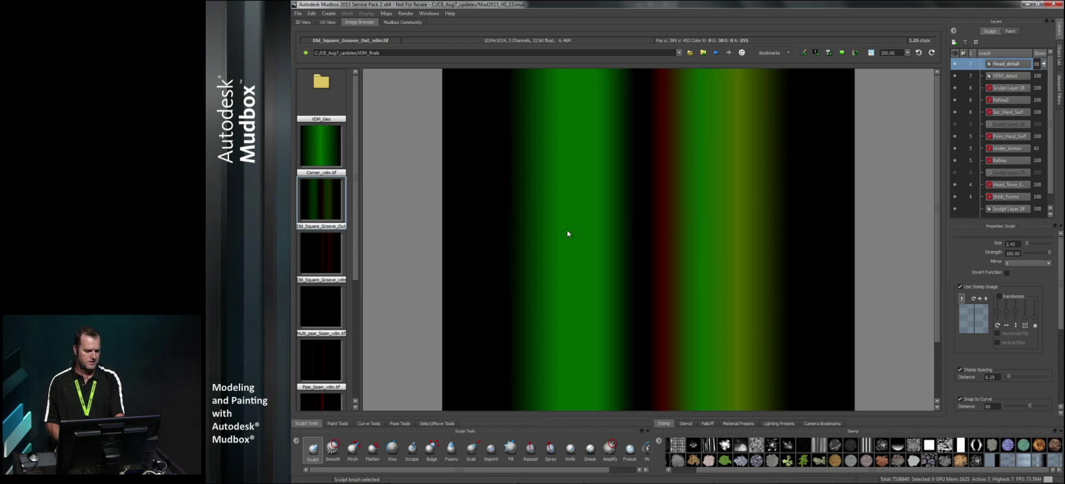
{"action": "left_click", "coordinate": [331, 250]}
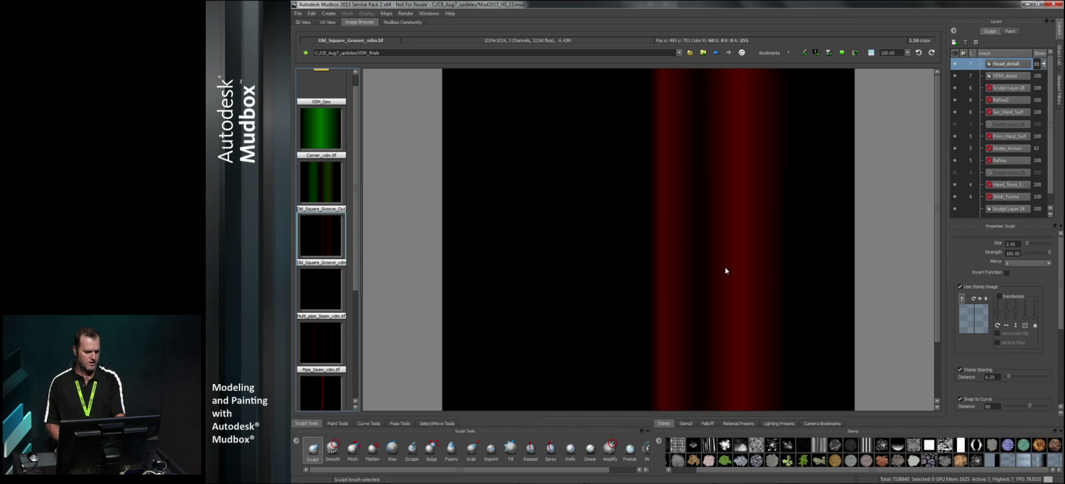
{"action": "scroll", "coordinate": [363, 300], "scroll_direction": "down", "scroll_amount": 5}
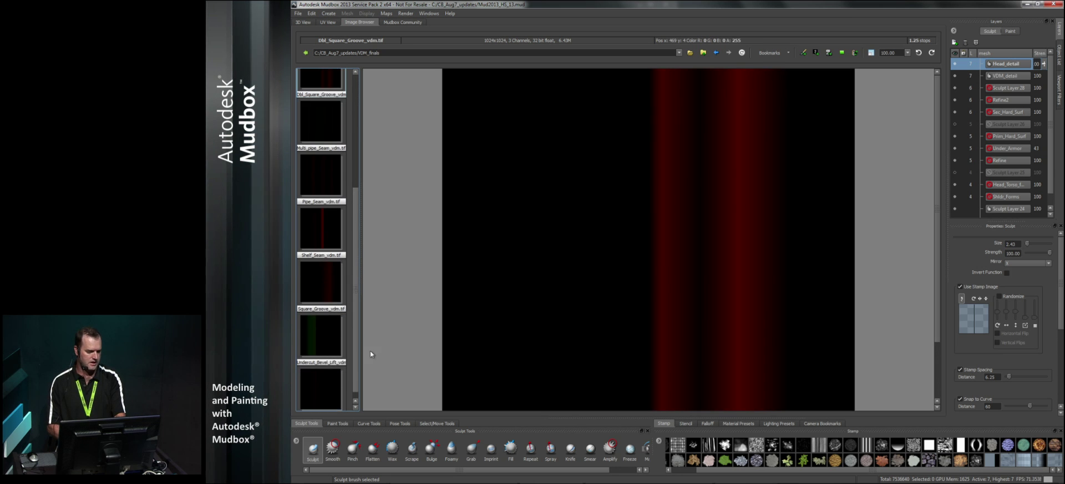
{"action": "left_click", "coordinate": [323, 266]}
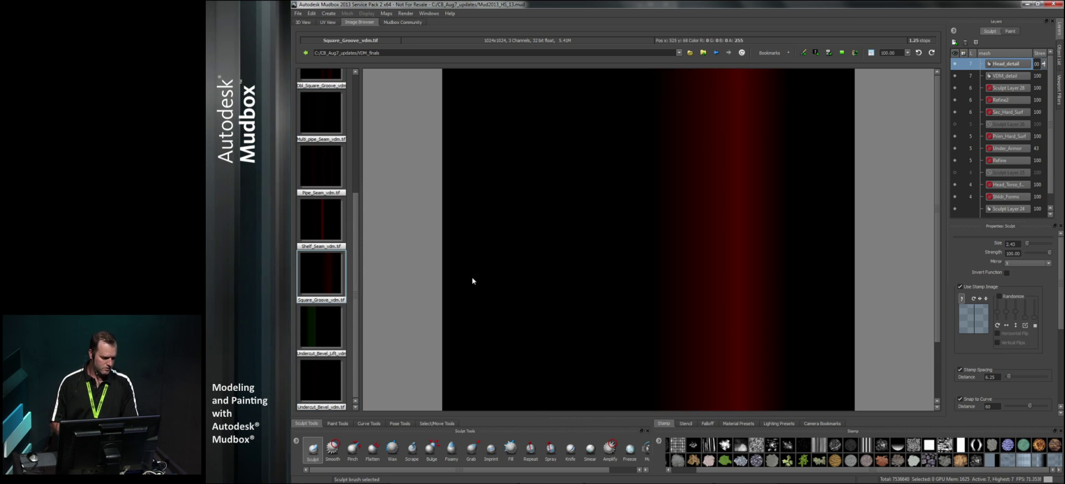
Set Undercut_Bevel_Lift_vdm.tif as the Sculpt brush's stamp and return to the 3D view.
{"action": "left_click", "coordinate": [317, 326]}
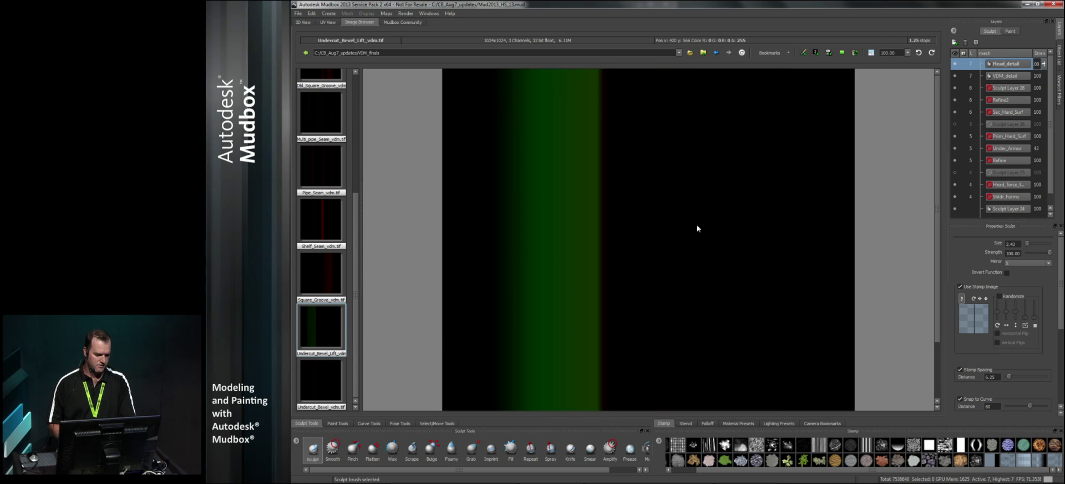
{"action": "left_click", "coordinate": [803, 52]}
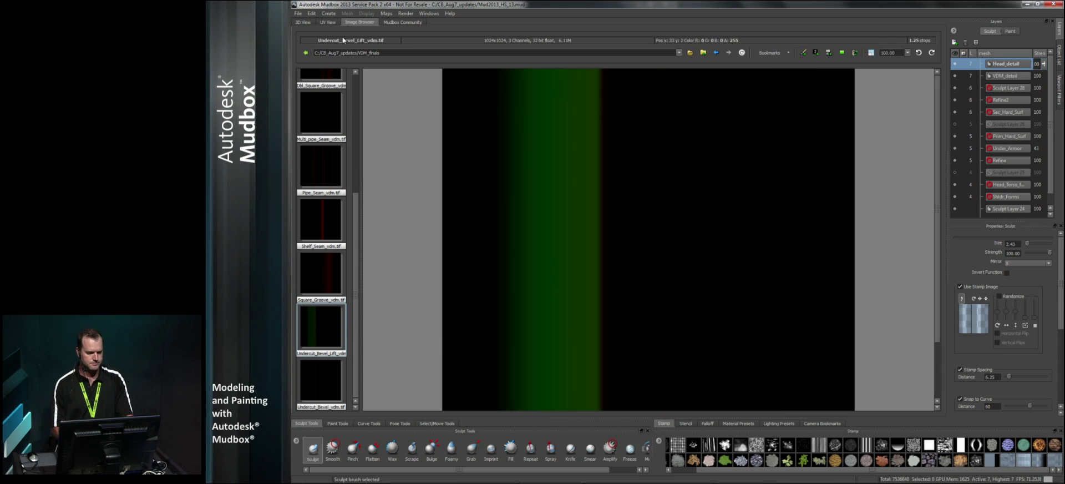
{"action": "left_click", "coordinate": [303, 22]}
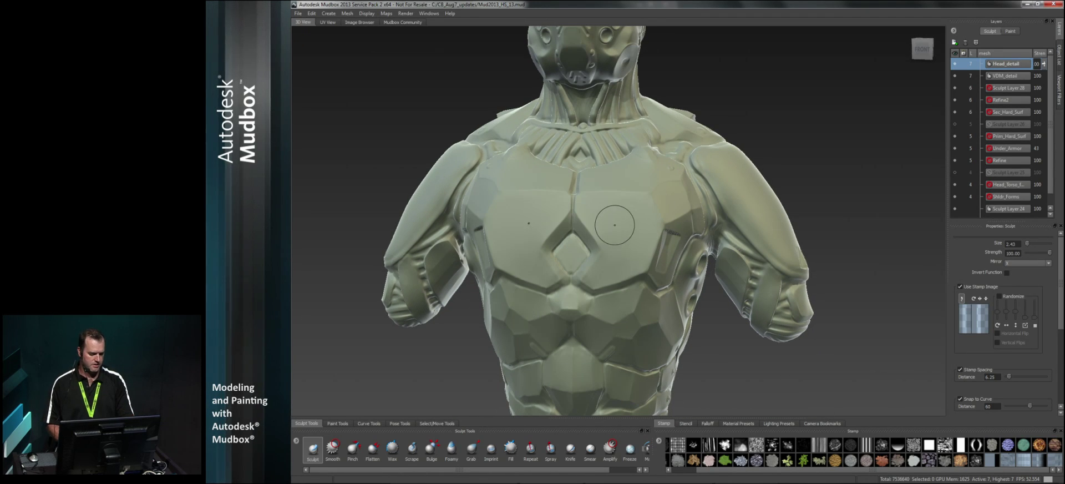
Shrink the Sculpt brush and stroke a mirrored diagonal undercut groove across the large chest panels with the vector displacement stamp.
{"action": "right_click_drag", "start_coordinate": [615, 225], "coordinate": [626, 234], "text": "alt"}
{"action": "middle_click_drag", "start_coordinate": [627, 235], "coordinate": [630, 249], "text": "alt"}
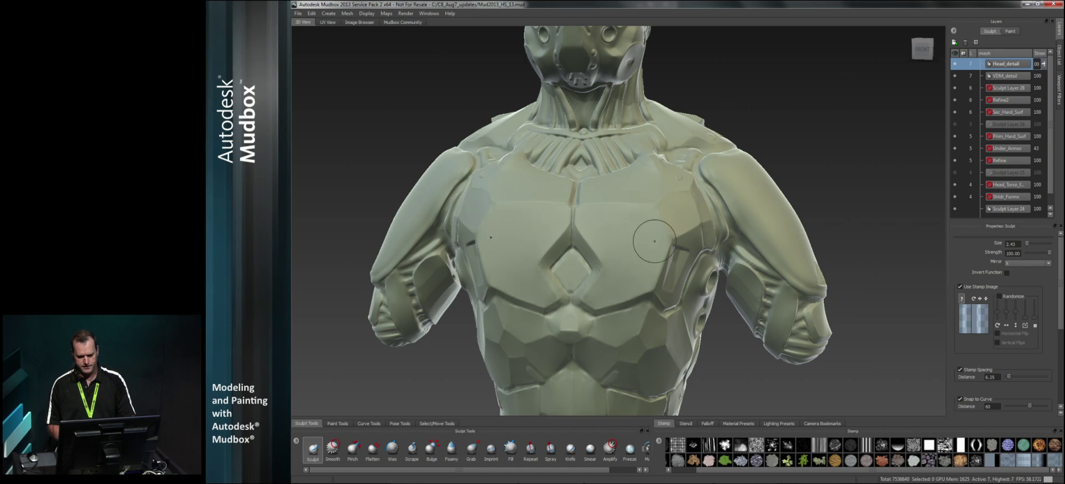
{"action": "mouse_move", "coordinate": [662, 253]}
{"action": "left_mouse_down", "text": "alt"}
{"action": "mouse_move", "coordinate": [649, 283]}
{"action": "mouse_move", "coordinate": [663, 266]}
{"action": "left_mouse_up", "text": "alt"}
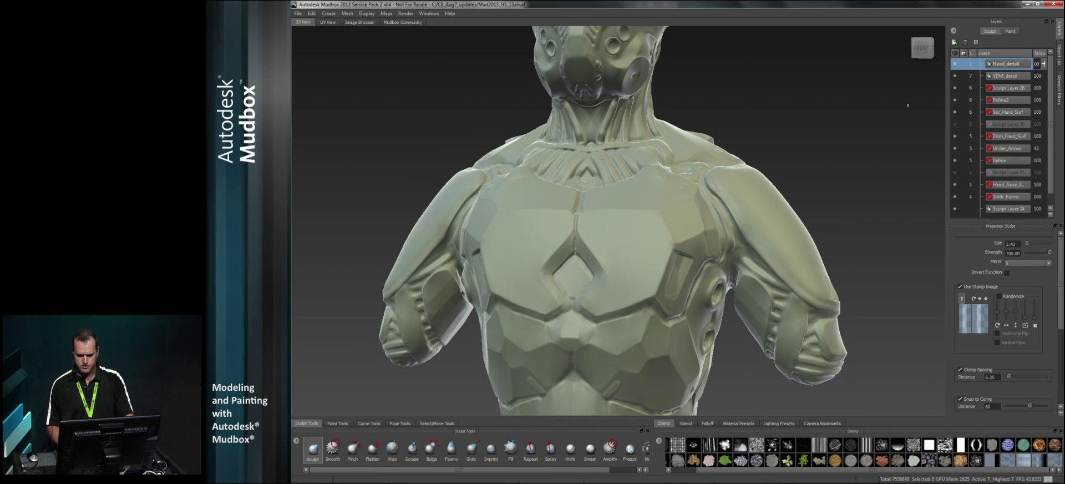
{"action": "left_click_drag", "start_coordinate": [637, 235], "coordinate": [639, 231], "text": "alt"}
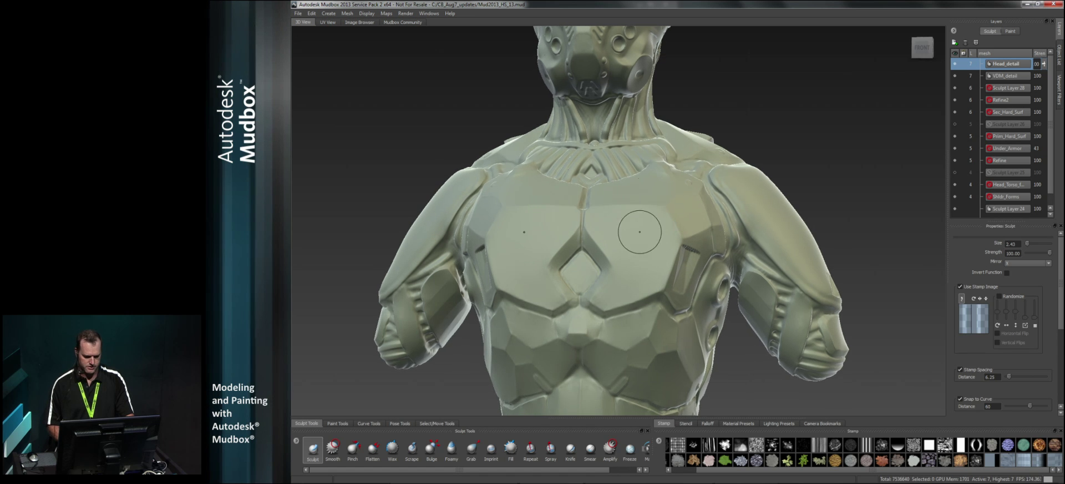
{"action": "right_click_drag", "start_coordinate": [640, 231], "coordinate": [650, 245], "text": "alt"}
{"action": "key", "text": "b"}
{"action": "left_click_drag", "start_coordinate": [663, 234], "coordinate": [659, 235]}
{"action": "right_click_drag", "start_coordinate": [656, 234], "coordinate": [653, 262], "text": "alt"}
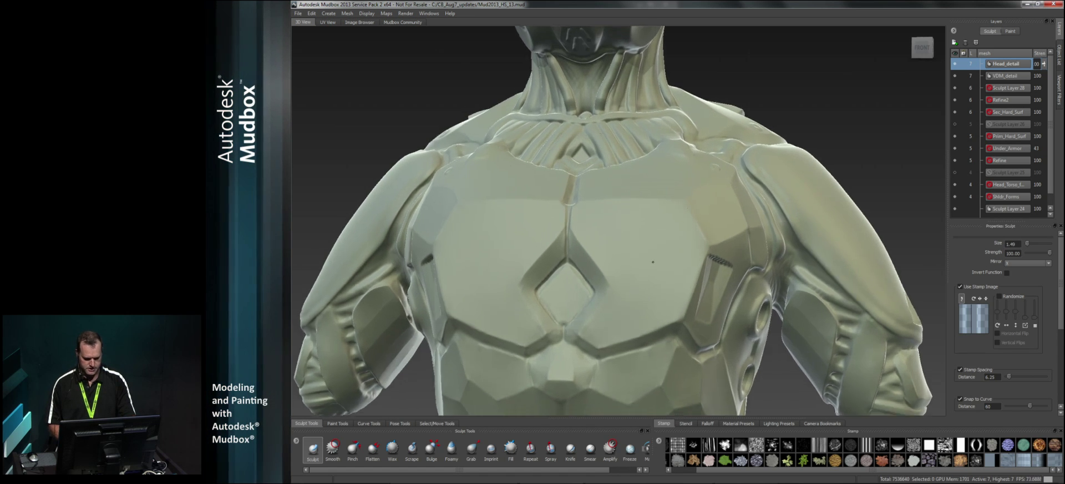
{"action": "left_click_drag", "start_coordinate": [653, 262], "coordinate": [667, 235], "text": "alt"}
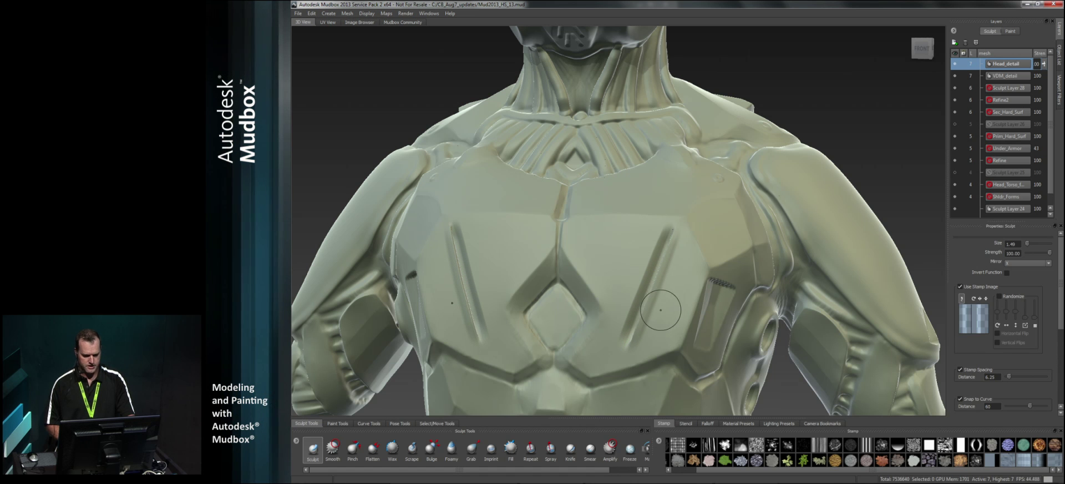
Turn on the Cavity Ambient Occlusion viewport filter at Best quality and examine the chest groove's undercut up close.
{"action": "left_click_drag", "start_coordinate": [697, 240], "coordinate": [832, 159], "text": "alt"}
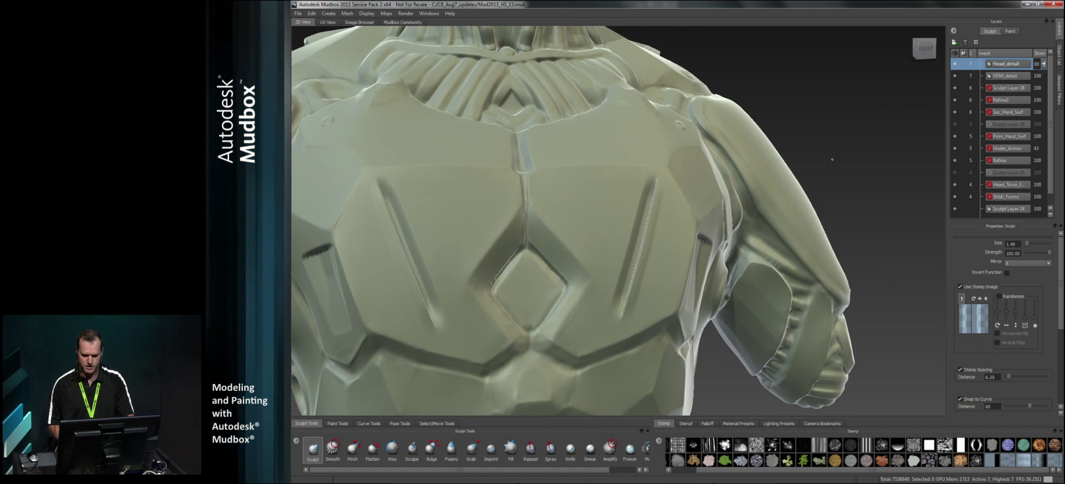
{"action": "left_click", "coordinate": [1057, 89]}
{"action": "left_click", "coordinate": [975, 78]}
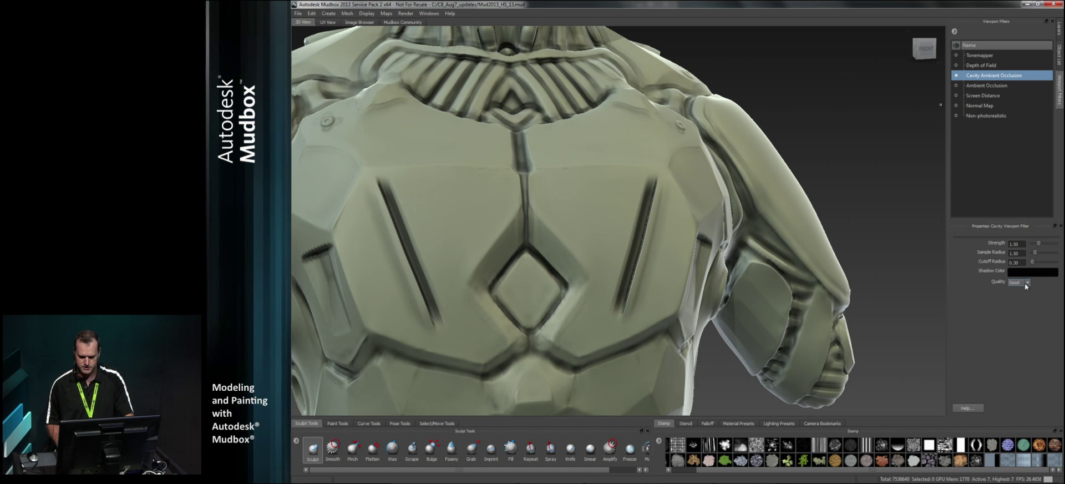
{"action": "mouse_move", "coordinate": [673, 178]}
{"action": "right_mouse_down", "text": "alt"}
{"action": "mouse_move", "coordinate": [661, 337]}
{"action": "mouse_move", "coordinate": [671, 319]}
{"action": "right_mouse_up", "text": "alt"}
{"action": "mouse_move", "coordinate": [671, 319]}
{"action": "left_mouse_down", "text": "alt"}
{"action": "mouse_move", "coordinate": [668, 291]}
{"action": "mouse_move", "coordinate": [670, 303]}
{"action": "mouse_move", "coordinate": [688, 284]}
{"action": "mouse_move", "coordinate": [686, 247]}
{"action": "mouse_move", "coordinate": [669, 257]}
{"action": "left_mouse_up", "text": "alt"}
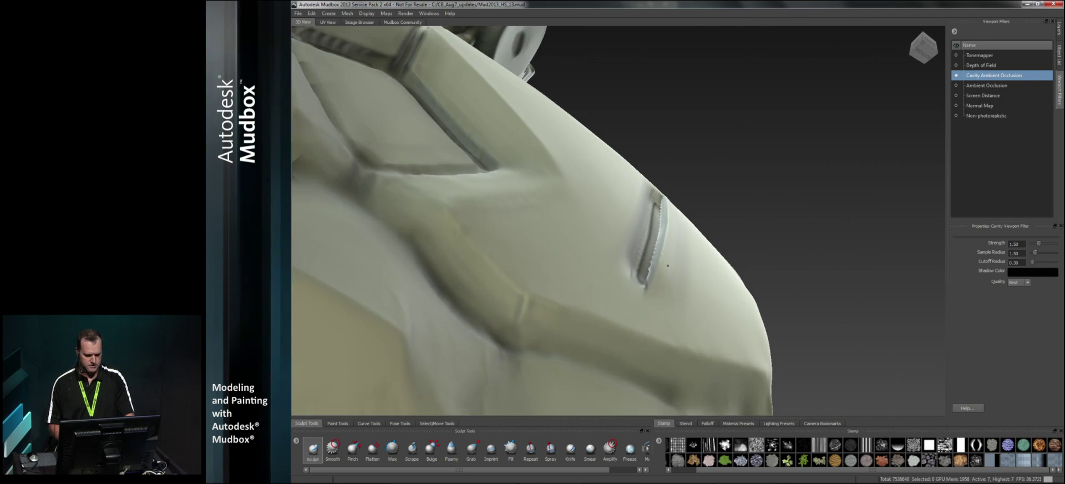
Examine the mirrored chest grooves up close and across the whole bust from the front.
{"action": "right_click_drag", "start_coordinate": [669, 257], "coordinate": [662, 278], "text": "alt"}
{"action": "left_click_drag", "start_coordinate": [663, 277], "coordinate": [666, 252], "text": "alt"}
{"action": "right_click_drag", "start_coordinate": [666, 253], "coordinate": [665, 250], "text": "alt"}
{"action": "left_click_drag", "start_coordinate": [688, 256], "coordinate": [694, 252], "text": "alt"}
{"action": "right_click_drag", "start_coordinate": [694, 251], "coordinate": [682, 251], "text": "alt"}
{"action": "left_click_drag", "start_coordinate": [682, 251], "coordinate": [637, 248], "text": "alt"}
{"action": "right_click_drag", "start_coordinate": [637, 248], "coordinate": [631, 229], "text": "alt"}
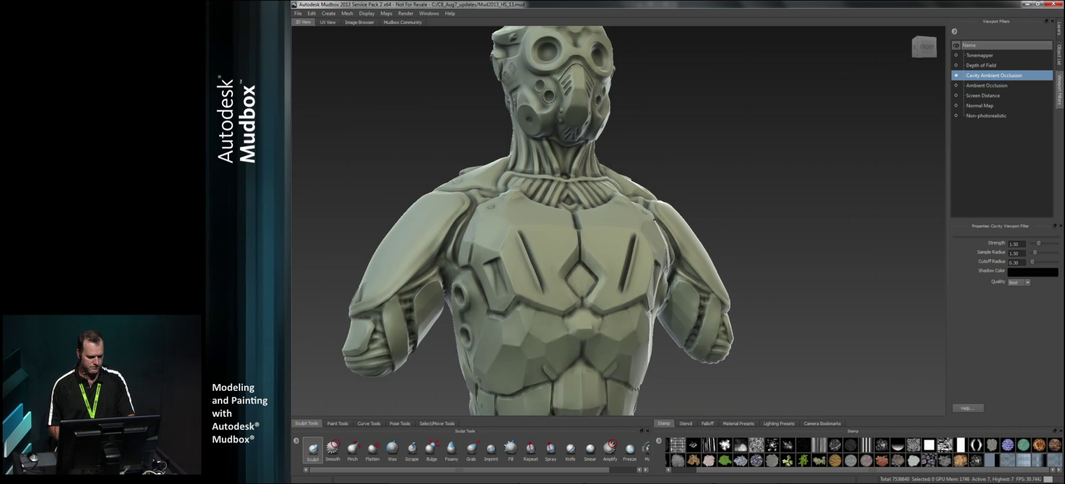
Undo the mirrored undercut groove strokes on the large chest panels.
{"action": "middle_click_drag", "start_coordinate": [631, 229], "coordinate": [624, 257], "text": "alt"}
{"action": "mouse_move", "coordinate": [617, 244]}
{"action": "left_mouse_down", "text": "alt"}
{"action": "mouse_move", "coordinate": [592, 93]}
{"action": "mouse_move", "coordinate": [626, 211]}
{"action": "left_mouse_up", "text": "alt"}
{"action": "left_click_drag", "start_coordinate": [623, 270], "coordinate": [608, 228], "text": "alt"}
{"action": "right_click_drag", "start_coordinate": [608, 228], "coordinate": [607, 221], "text": "alt"}
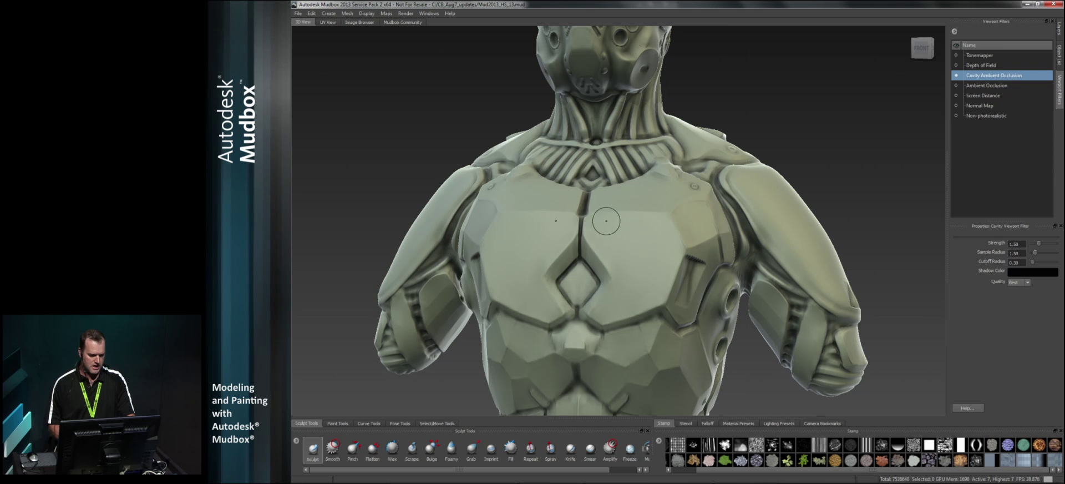
{"action": "mouse_move", "coordinate": [615, 221]}
{"action": "left_mouse_down"}
{"action": "mouse_move", "coordinate": [636, 244]}
{"action": "mouse_move", "coordinate": [644, 305]}
{"action": "left_mouse_up"}
{"action": "key", "text": "ctrl+z"}
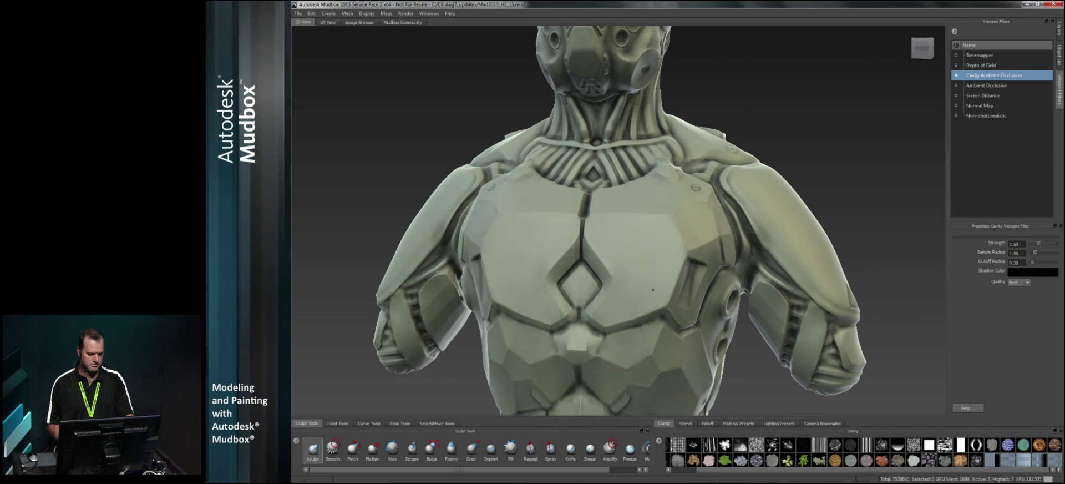
Choose Pipe_Seam_vdm.tif as the Sculpt brush's stamp image and return to the 3D view.
{"action": "left_click", "coordinate": [360, 22]}
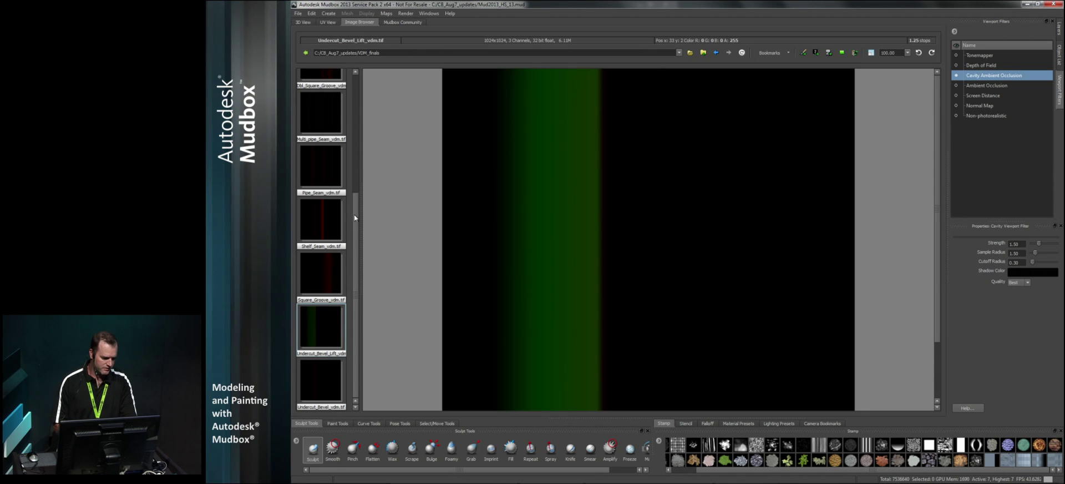
{"action": "left_click", "coordinate": [326, 174]}
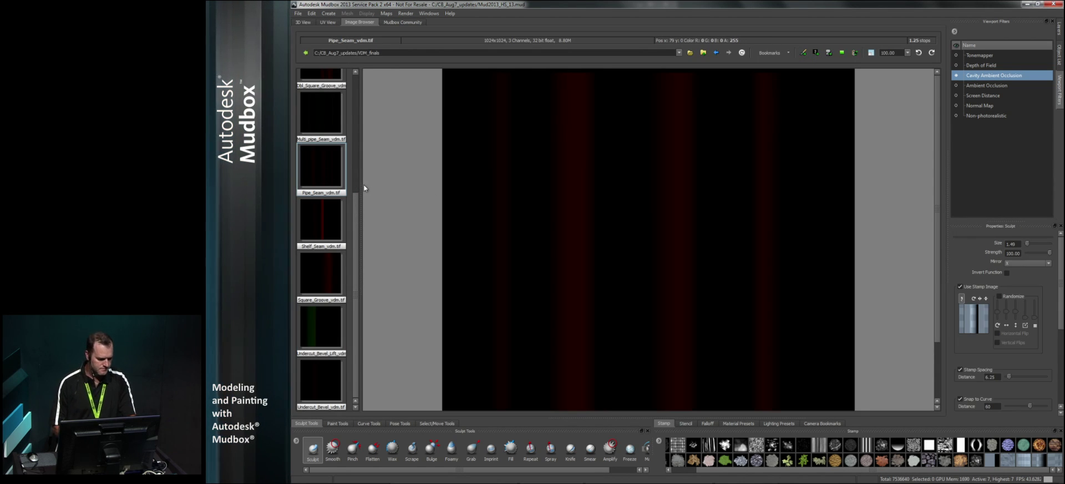
{"action": "left_click_drag", "start_coordinate": [358, 206], "coordinate": [361, 162]}
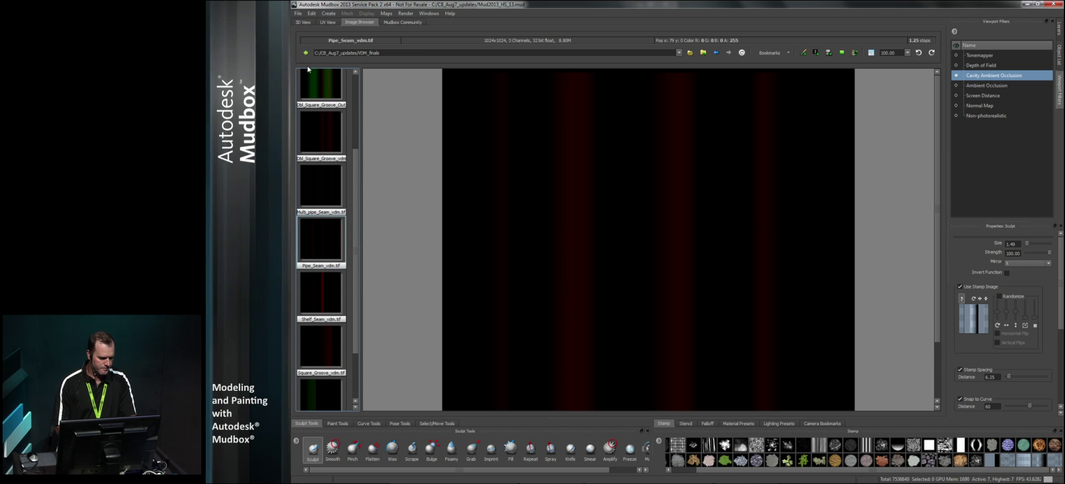
{"action": "left_click", "coordinate": [303, 22]}
Stroke a mirrored pipe seam down the large chest panels and inspect its raised profile up close.
{"action": "left_click_drag", "start_coordinate": [657, 222], "coordinate": [639, 315]}
{"action": "mouse_move", "coordinate": [639, 316]}
{"action": "right_mouse_down", "text": "alt"}
{"action": "mouse_move", "coordinate": [652, 269]}
{"action": "mouse_move", "coordinate": [678, 291]}
{"action": "right_mouse_up", "text": "alt"}
{"action": "mouse_move", "coordinate": [678, 291]}
{"action": "left_mouse_down", "text": "alt"}
{"action": "mouse_move", "coordinate": [672, 248]}
{"action": "mouse_move", "coordinate": [665, 285]}
{"action": "left_mouse_up", "text": "alt"}
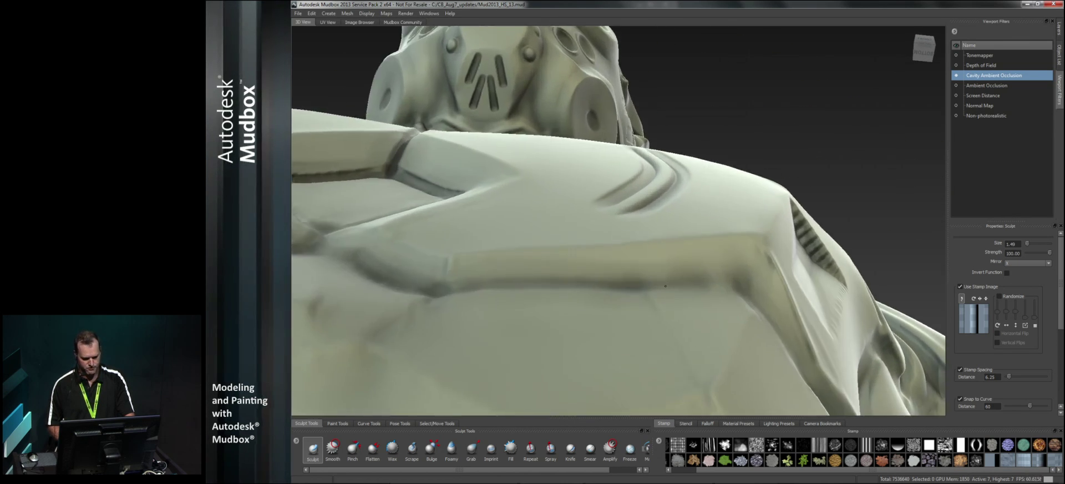
{"action": "left_click_drag", "start_coordinate": [678, 202], "coordinate": [661, 282], "text": "alt"}
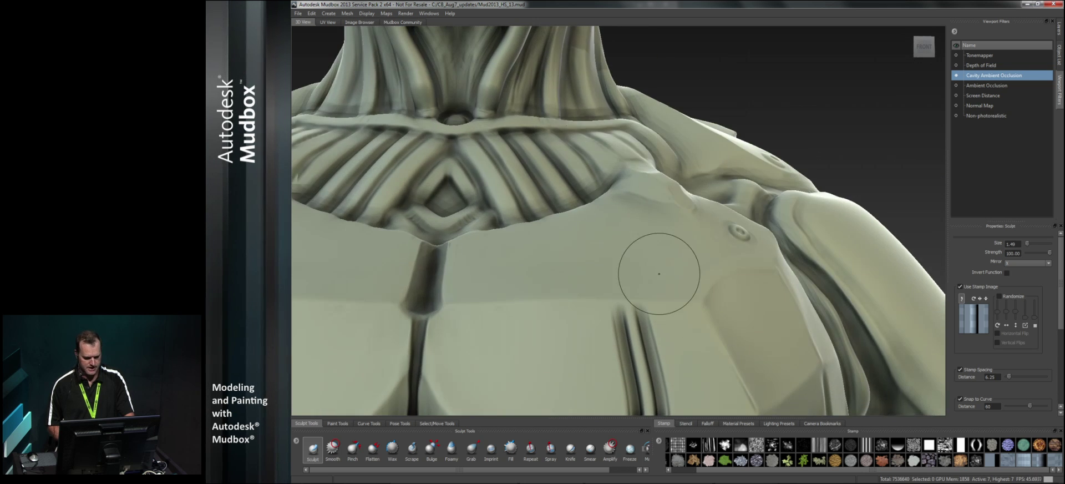
{"action": "right_click_drag", "start_coordinate": [661, 282], "coordinate": [609, 275], "text": "alt"}
{"action": "mouse_move", "coordinate": [609, 275]}
{"action": "left_mouse_down", "text": "alt"}
{"action": "mouse_move", "coordinate": [604, 282]}
{"action": "mouse_move", "coordinate": [646, 298]}
{"action": "mouse_move", "coordinate": [605, 313]}
{"action": "left_mouse_up", "text": "alt"}
Shrink the Sculpt brush to 0.40 and stroke a thin pipe seam along the upper-arm armor's edge.
{"action": "key", "text": "b"}
{"action": "middle_click_drag", "start_coordinate": [722, 241], "coordinate": [598, 239], "text": "alt"}
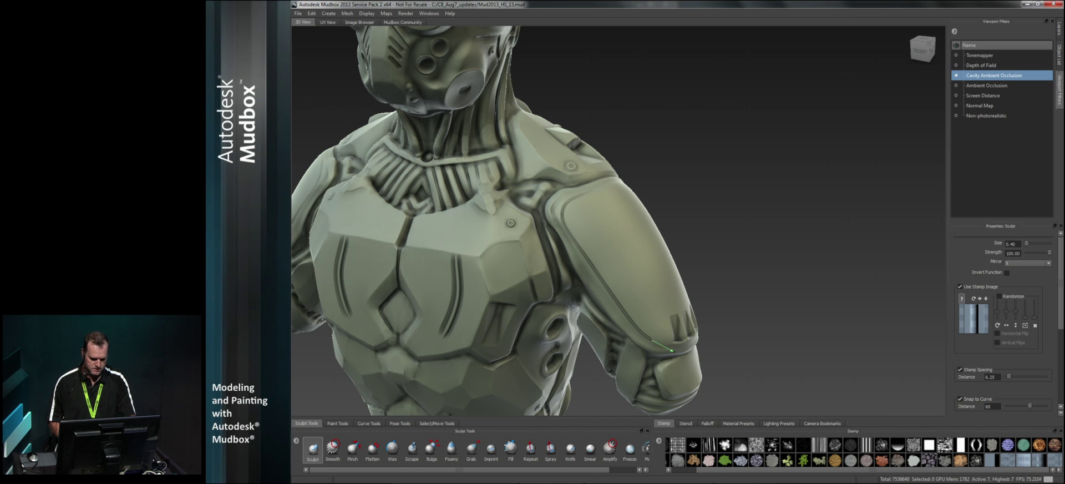
{"action": "mouse_move", "coordinate": [627, 307]}
{"action": "left_mouse_down", "text": "alt"}
{"action": "mouse_move", "coordinate": [646, 297]}
{"action": "mouse_move", "coordinate": [610, 301]}
{"action": "left_mouse_up", "text": "alt"}
{"action": "right_click_drag", "start_coordinate": [577, 297], "coordinate": [622, 300], "text": "alt"}
{"action": "mouse_move", "coordinate": [622, 300]}
{"action": "left_mouse_down", "text": "alt"}
{"action": "mouse_move", "coordinate": [563, 302]}
{"action": "mouse_move", "coordinate": [621, 300]}
{"action": "left_mouse_up", "text": "alt"}
{"action": "right_click_drag", "start_coordinate": [622, 300], "coordinate": [558, 302], "text": "alt"}
{"action": "middle_click_drag", "start_coordinate": [558, 301], "coordinate": [635, 290], "text": "alt"}
{"action": "right_click_drag", "start_coordinate": [612, 278], "coordinate": [635, 278], "text": "alt"}
Undo the pipe seam strokes on the arm and chest and frame the full bust from the front.
{"action": "key", "text": "ctrl+z"}
{"action": "key", "text": "ctrl+z"}
{"action": "right_click_drag", "start_coordinate": [648, 248], "coordinate": [607, 247], "text": "alt"}
{"action": "left_click_drag", "start_coordinate": [607, 247], "coordinate": [636, 243], "text": "alt"}
{"action": "right_click_drag", "start_coordinate": [801, 179], "coordinate": [814, 176], "text": "alt"}
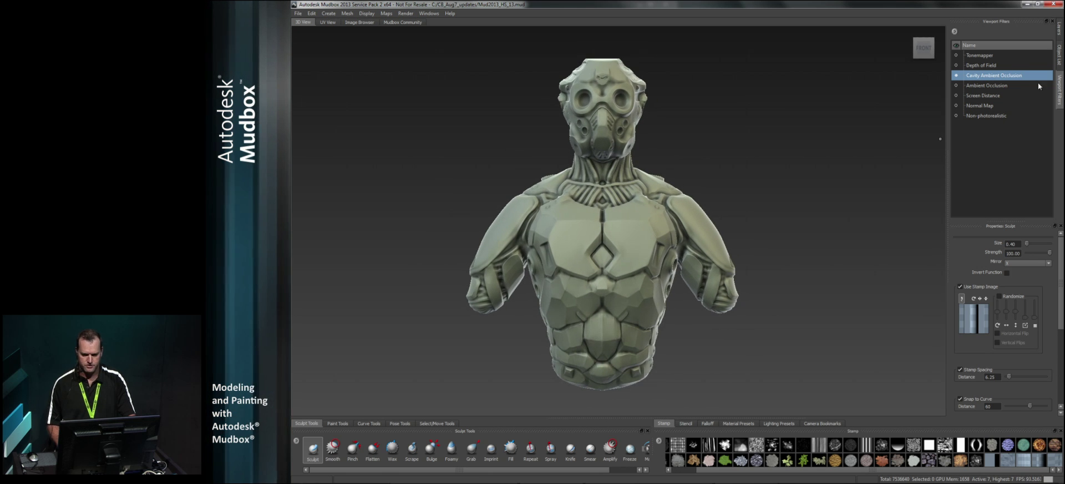
Display the bust's sculpt layers and look over the whole model from the front.
{"action": "left_click", "coordinate": [1057, 31]}
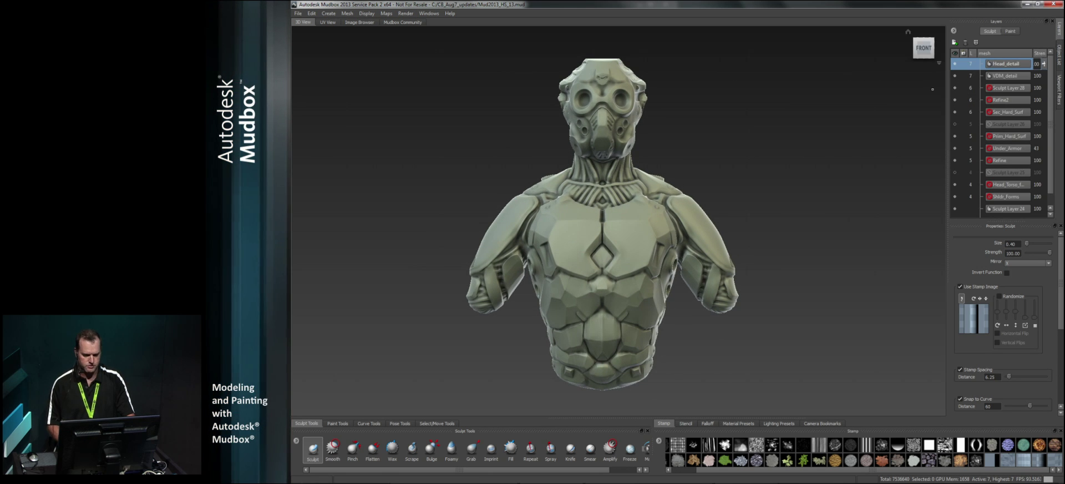
{"action": "right_click_drag", "start_coordinate": [592, 274], "coordinate": [632, 246], "text": "alt"}
{"action": "right_click", "coordinate": [631, 246]}
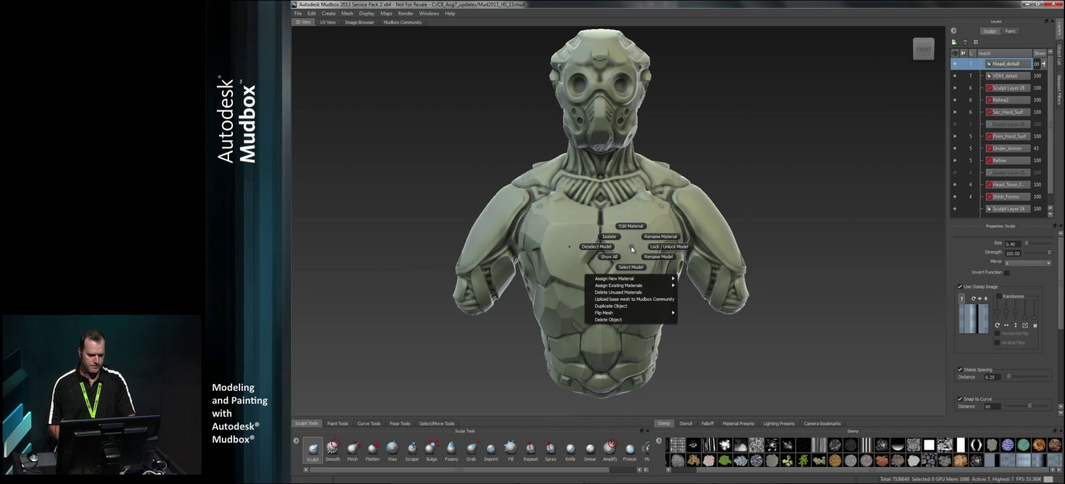
{"action": "mouse_move", "coordinate": [631, 247]}
{"action": "right_mouse_down", "text": "alt"}
{"action": "mouse_move", "coordinate": [628, 236]}
{"action": "mouse_move", "coordinate": [636, 243]}
{"action": "right_mouse_up", "text": "alt"}
{"action": "middle_click_drag", "start_coordinate": [635, 243], "coordinate": [640, 244], "text": "alt"}
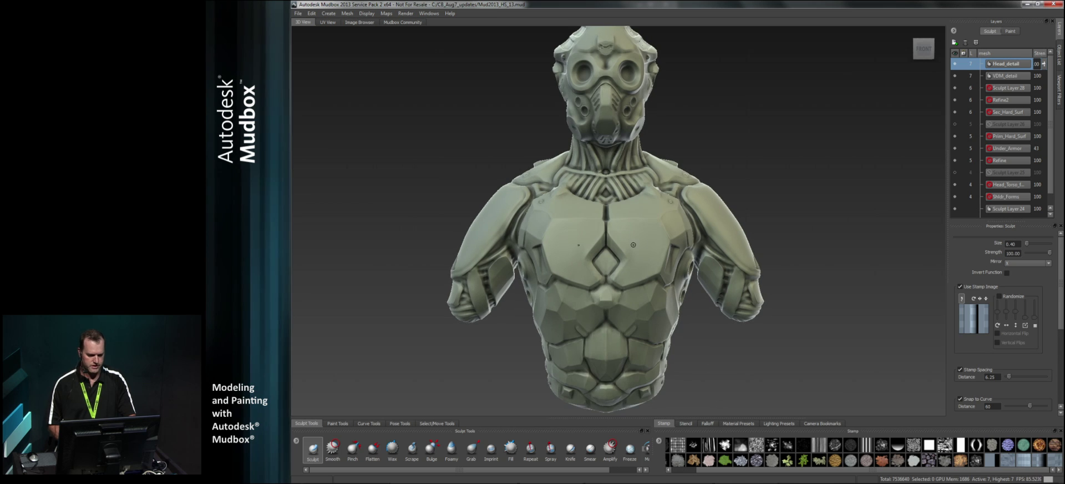
{"action": "right_click_drag", "start_coordinate": [641, 244], "coordinate": [620, 238], "text": "alt"}
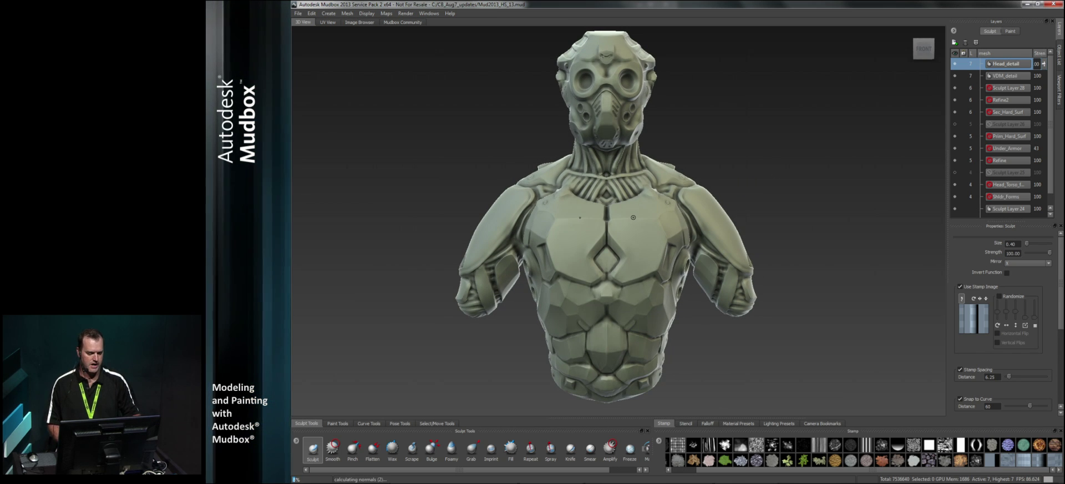
Turn off the Cavity Ambient Occlusion filter and step the bust down to subdivision level 3.
{"action": "left_click", "coordinate": [1059, 94]}
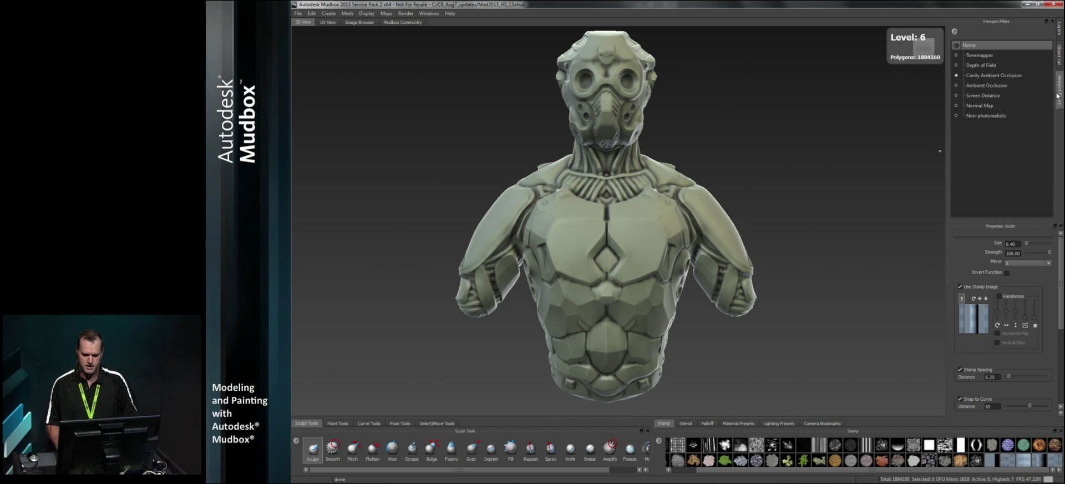
{"action": "left_click", "coordinate": [956, 75]}
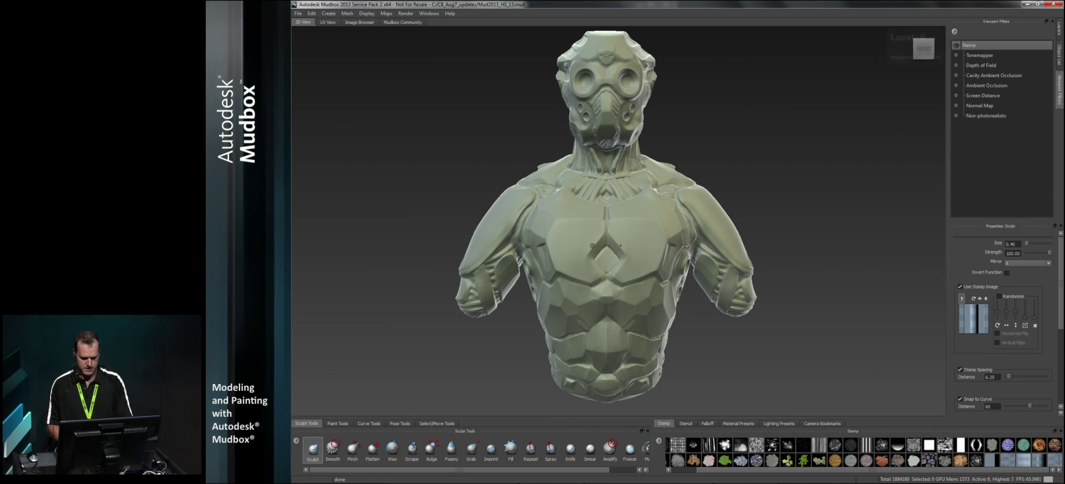
{"action": "key", "text": "Page_Down"}
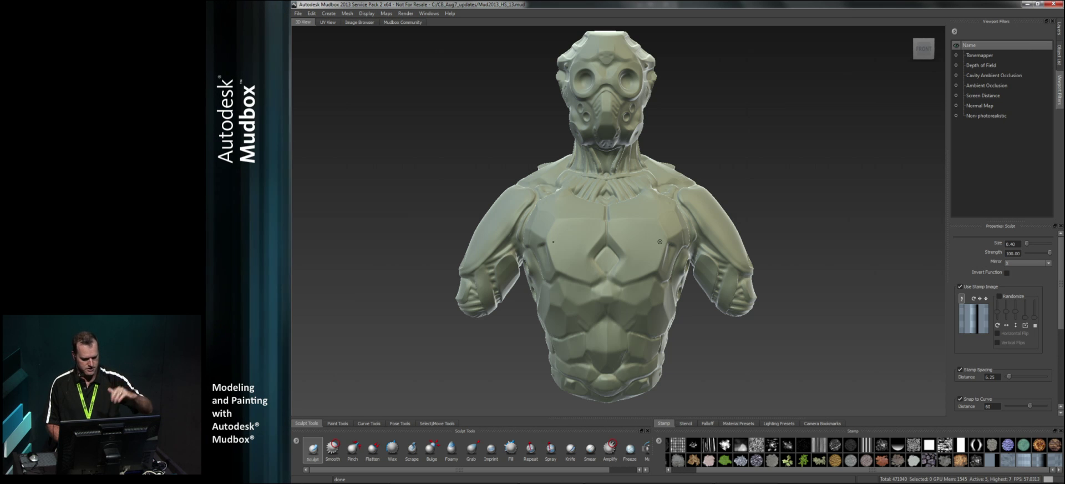
{"action": "key", "text": "Page_Down"}
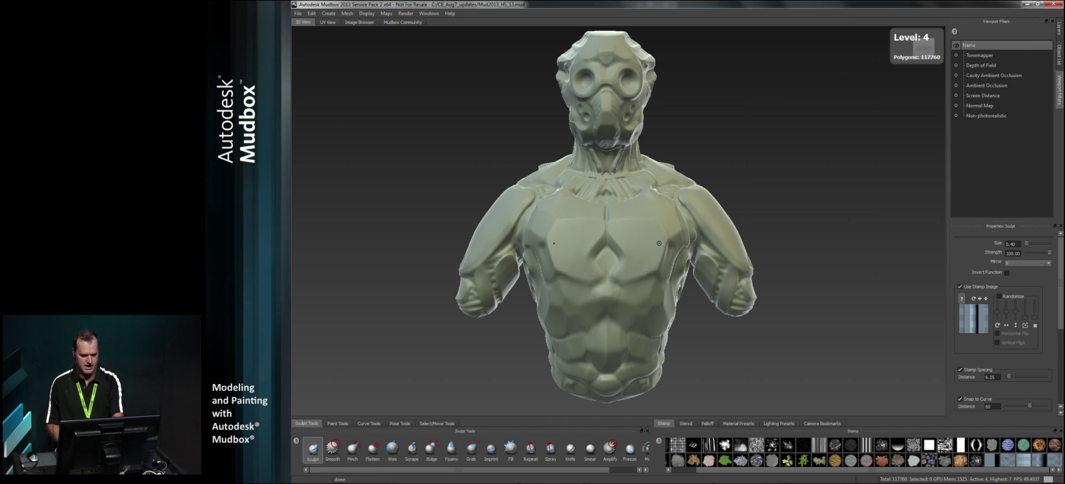
{"action": "mouse_move", "coordinate": [641, 245]}
{"action": "left_mouse_down", "text": "alt"}
{"action": "mouse_move", "coordinate": [660, 234]}
{"action": "mouse_move", "coordinate": [655, 250]}
{"action": "mouse_move", "coordinate": [701, 243]}
{"action": "mouse_move", "coordinate": [664, 224]}
{"action": "left_mouse_up", "text": "alt"}
{"action": "key", "text": "Page_Down"}
Select the bust model and send it to Maya's current scene as a mesh at the current subdivision level.
{"action": "right_click_drag", "start_coordinate": [663, 223], "coordinate": [667, 247]}
{"action": "left_click_drag", "start_coordinate": [675, 256], "coordinate": [667, 256], "text": "alt"}
{"action": "middle_click_drag", "start_coordinate": [670, 226], "coordinate": [671, 253], "text": "alt"}
{"action": "right_click_drag", "start_coordinate": [670, 253], "coordinate": [638, 239], "text": "alt"}
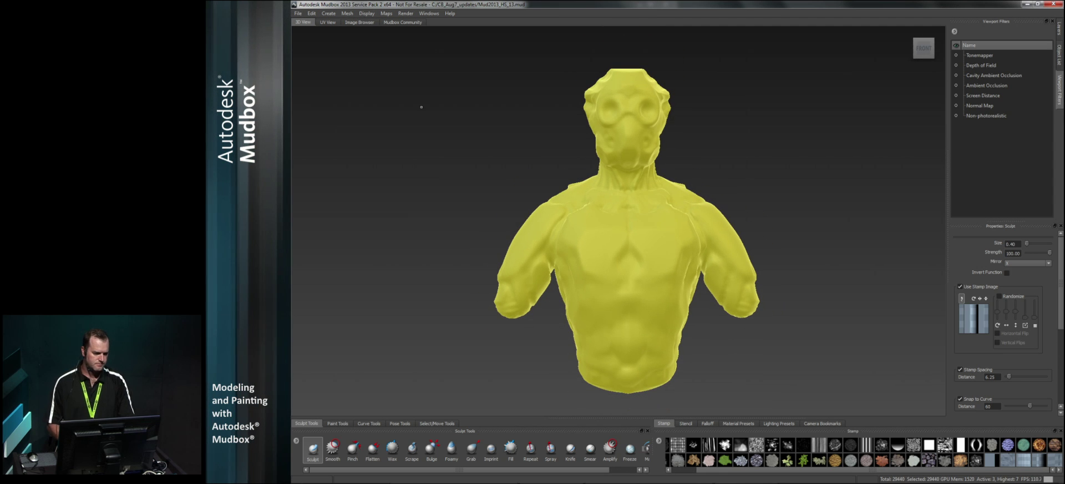
{"action": "left_click", "coordinate": [300, 13]}
{"action": "mouse_move", "coordinate": [355, 57]}
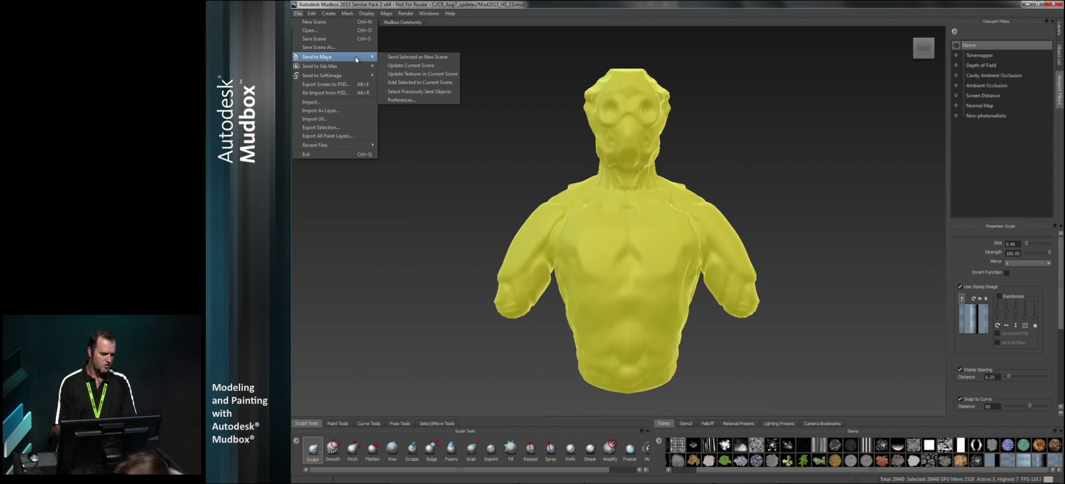
{"action": "left_click", "coordinate": [434, 84]}
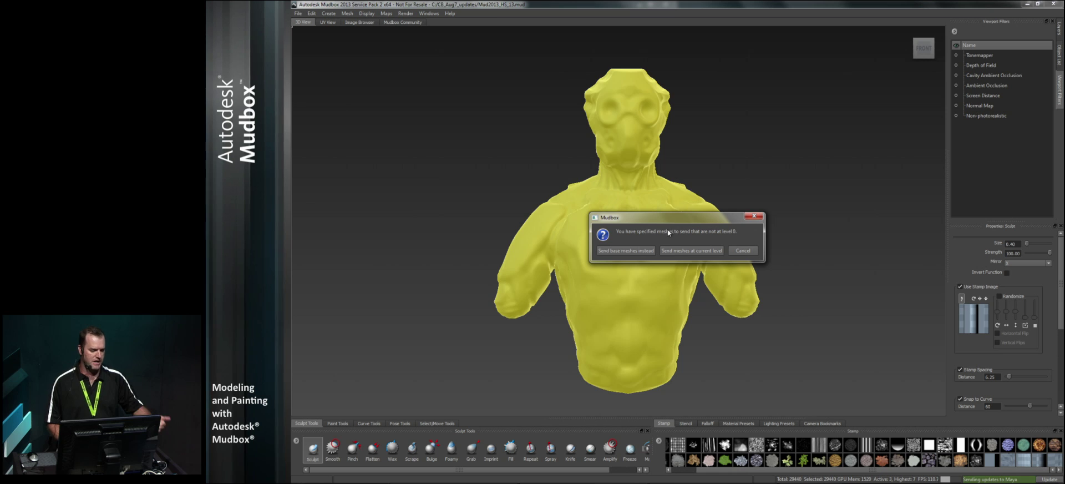
{"action": "left_click", "coordinate": [689, 250]}
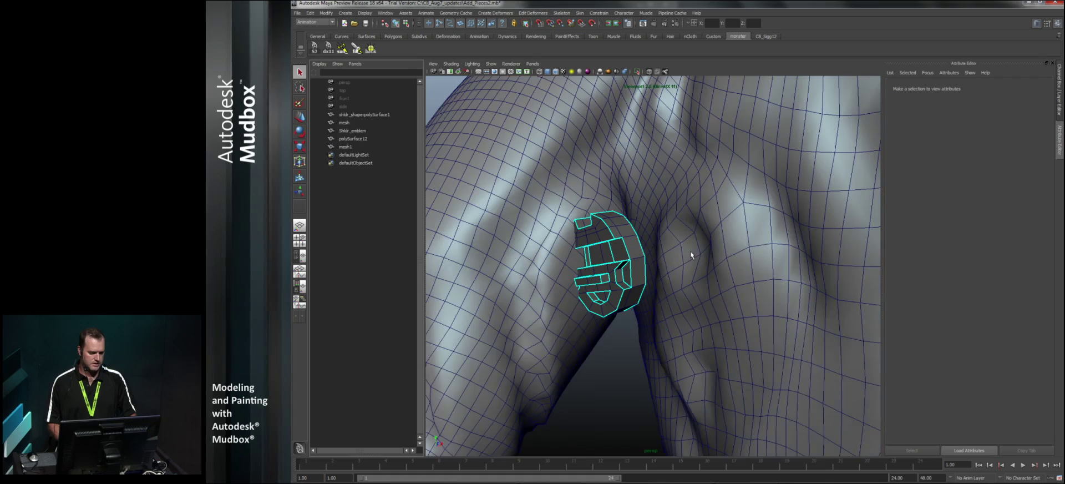
In Maya, frame the sent torso mesh and select the round mechanical piece between the arm and torso.
{"action": "scroll", "coordinate": [721, 316], "scroll_direction": "down", "scroll_amount": 5}
{"action": "left_click_drag", "start_coordinate": [720, 316], "coordinate": [505, 119], "text": "alt"}
{"action": "left_click_drag", "start_coordinate": [547, 72], "coordinate": [595, 319], "text": "alt"}
{"action": "scroll", "coordinate": [626, 340], "scroll_direction": "up", "scroll_amount": 3}
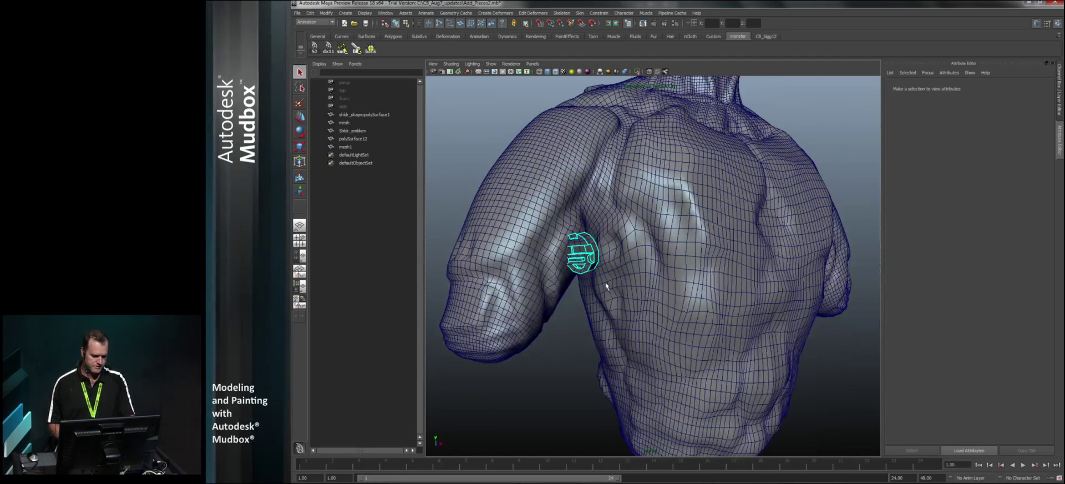
{"action": "left_click", "coordinate": [595, 258]}
{"action": "scroll", "coordinate": [589, 269], "scroll_direction": "up", "scroll_amount": 2}
{"action": "scroll", "coordinate": [618, 285], "scroll_direction": "up", "scroll_amount": 2}
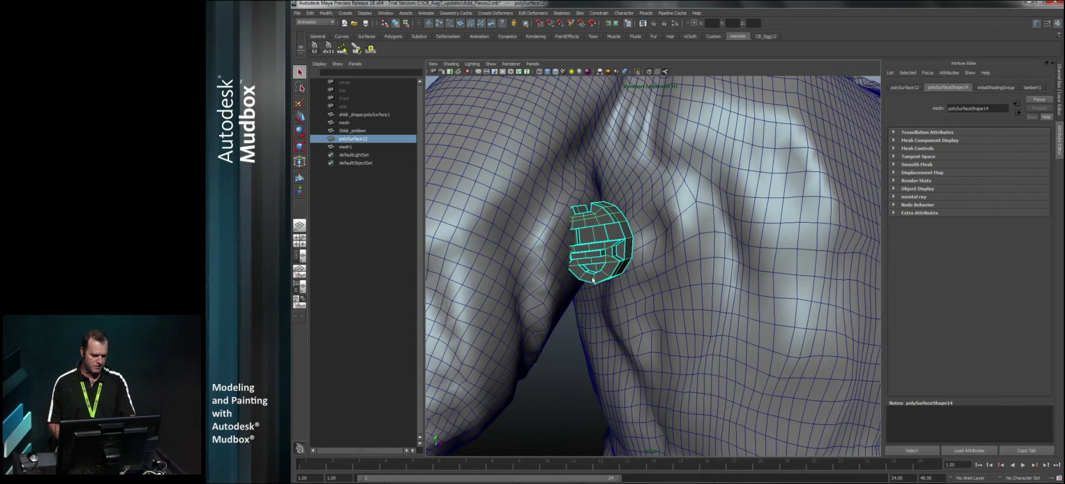
Inspect the round arm piece up close and bring up the custom CB_Sigg12 tool set.
{"action": "left_click_drag", "start_coordinate": [606, 257], "coordinate": [606, 270]}
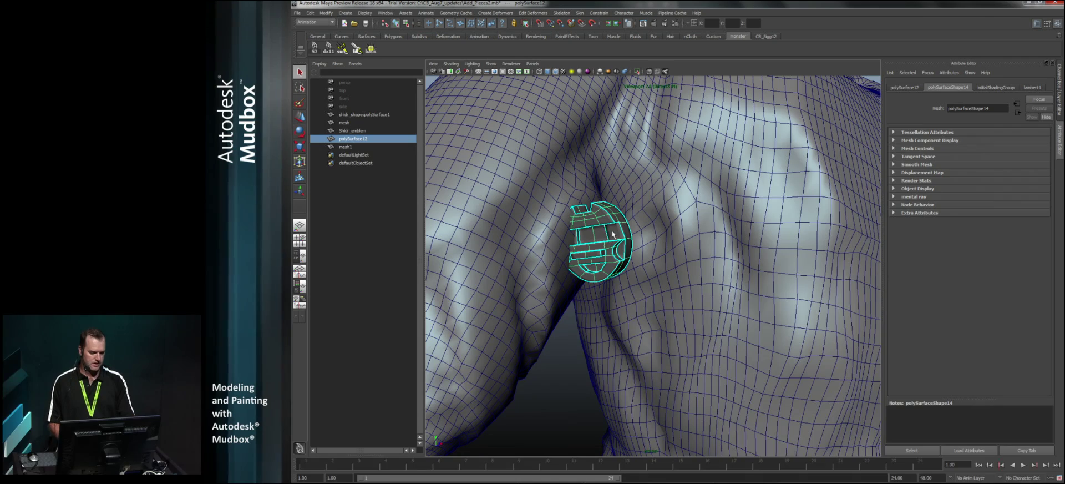
{"action": "left_click_drag", "start_coordinate": [609, 239], "coordinate": [526, 210]}
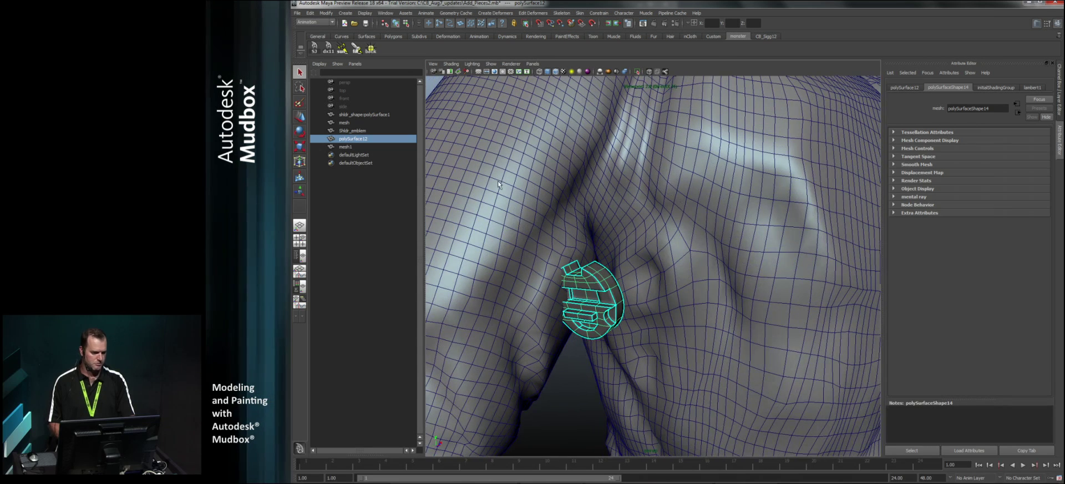
{"action": "left_click", "coordinate": [766, 36]}
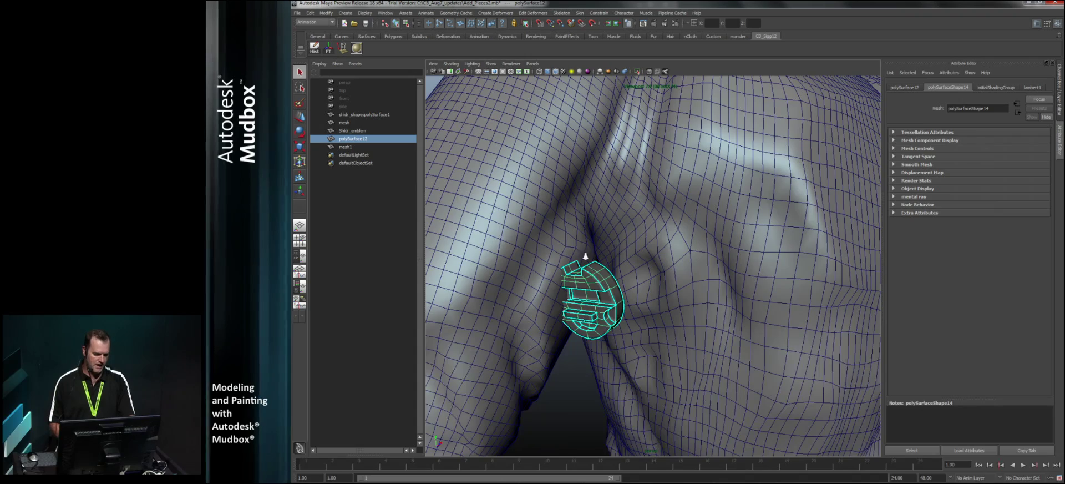
{"action": "scroll", "coordinate": [588, 284], "scroll_direction": "up", "scroll_amount": 4}
{"action": "scroll", "coordinate": [558, 313], "scroll_direction": "down", "scroll_amount": 5}
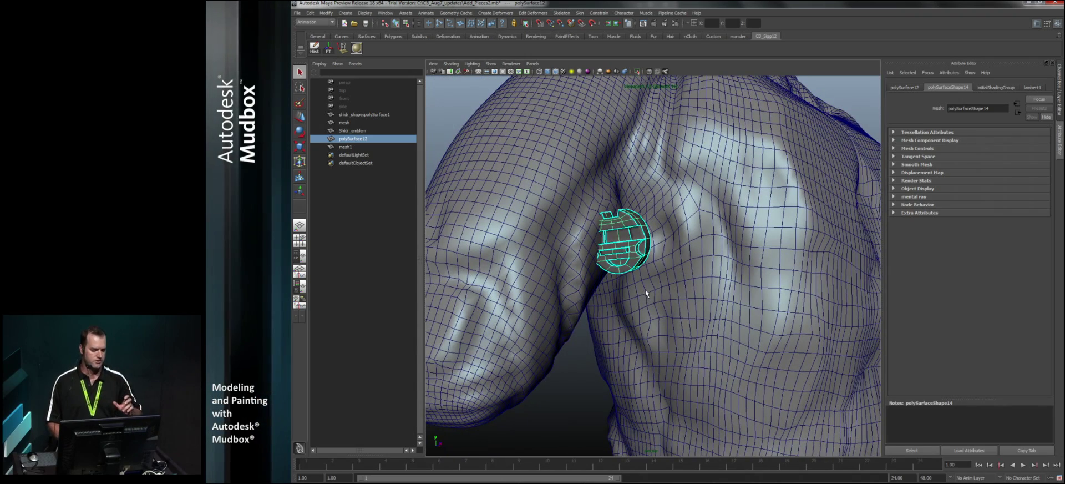
{"action": "scroll", "coordinate": [632, 291], "scroll_direction": "down", "scroll_amount": 6}
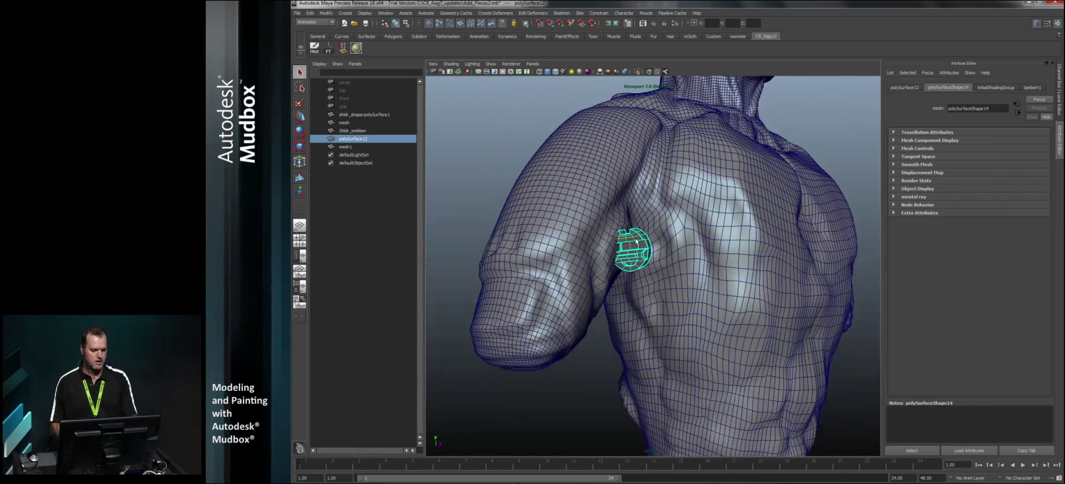
Examine how the round arm piece fits between the upper arm and the torso from several angles and distances.
{"action": "left_click_drag", "start_coordinate": [641, 307], "coordinate": [649, 282], "text": "alt"}
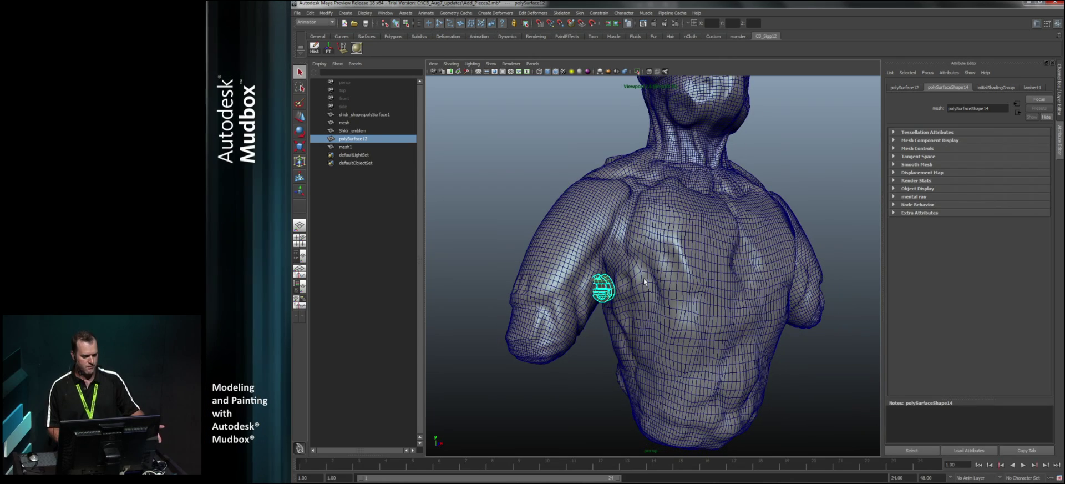
{"action": "right_click_drag", "start_coordinate": [628, 260], "coordinate": [622, 329], "text": "alt"}
{"action": "left_click_drag", "start_coordinate": [623, 328], "coordinate": [606, 261], "text": "alt"}
{"action": "right_click_drag", "start_coordinate": [606, 261], "coordinate": [597, 304], "text": "alt"}
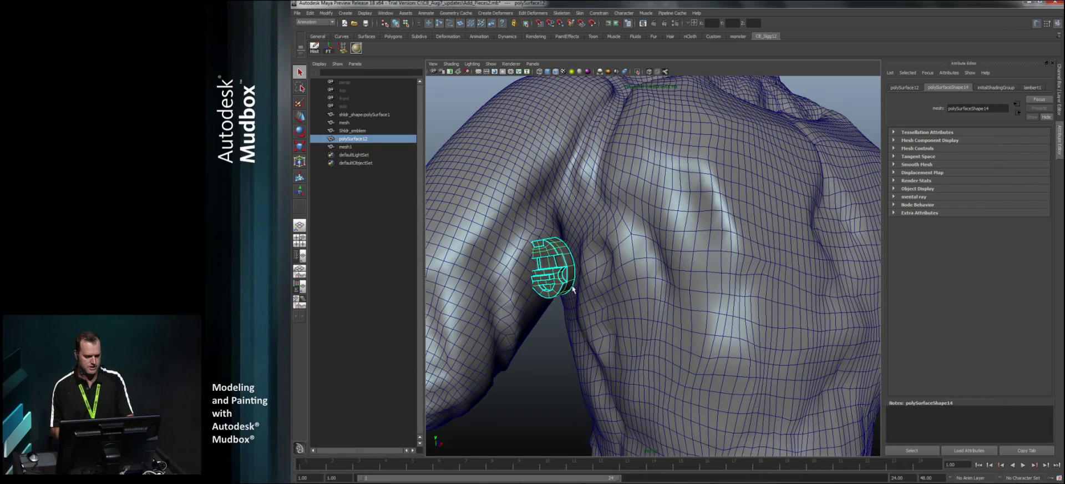
{"action": "left_click_drag", "start_coordinate": [558, 294], "coordinate": [436, 90], "text": "alt"}
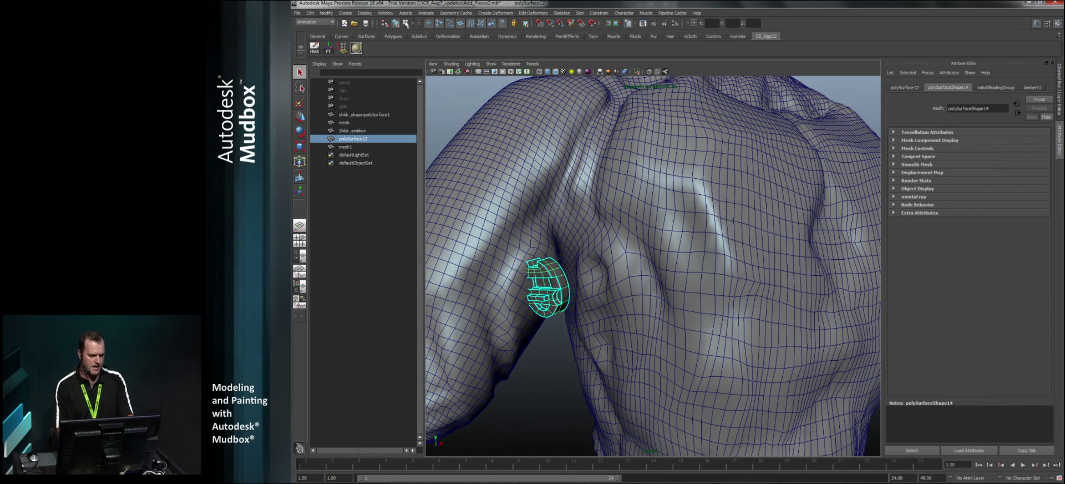
{"action": "right_click_drag", "start_coordinate": [562, 300], "coordinate": [527, 311], "text": "alt"}
{"action": "left_click_drag", "start_coordinate": [577, 316], "coordinate": [535, 332], "text": "alt"}
{"action": "left_click_drag", "start_coordinate": [562, 253], "coordinate": [577, 255], "text": "alt"}
{"action": "middle_click_drag", "start_coordinate": [592, 268], "coordinate": [571, 288], "text": "alt"}
{"action": "right_click_drag", "start_coordinate": [571, 288], "coordinate": [527, 272], "text": "alt"}
{"action": "middle_click_drag", "start_coordinate": [609, 206], "coordinate": [590, 275], "text": "alt"}
{"action": "right_click_drag", "start_coordinate": [589, 273], "coordinate": [577, 280], "text": "alt"}
{"action": "left_click_drag", "start_coordinate": [577, 280], "coordinate": [602, 304], "text": "alt"}
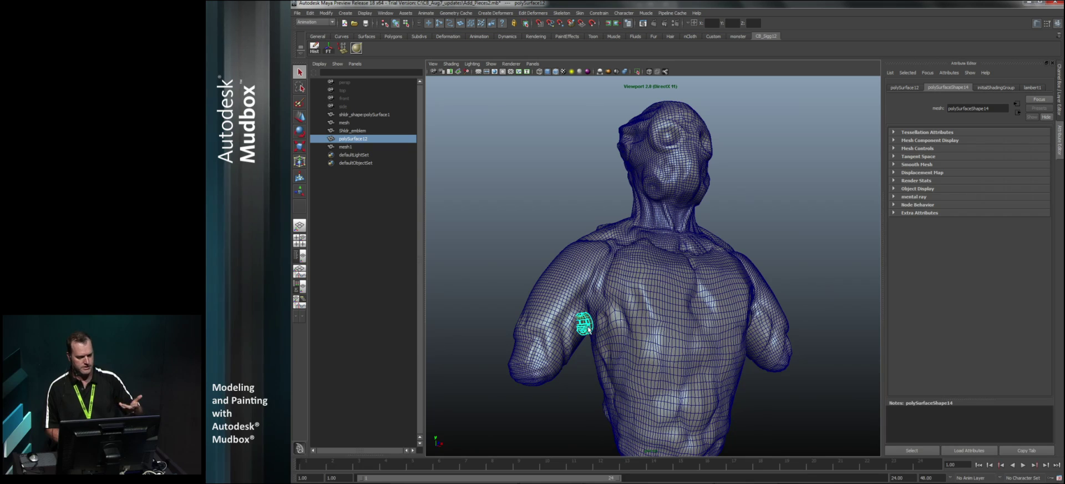
Bring up the layer editor, show the Emblem_base display layer, and select the shoulder emblem mesh outside the upper arm.
{"action": "left_click_drag", "start_coordinate": [641, 305], "coordinate": [642, 281], "text": "alt"}
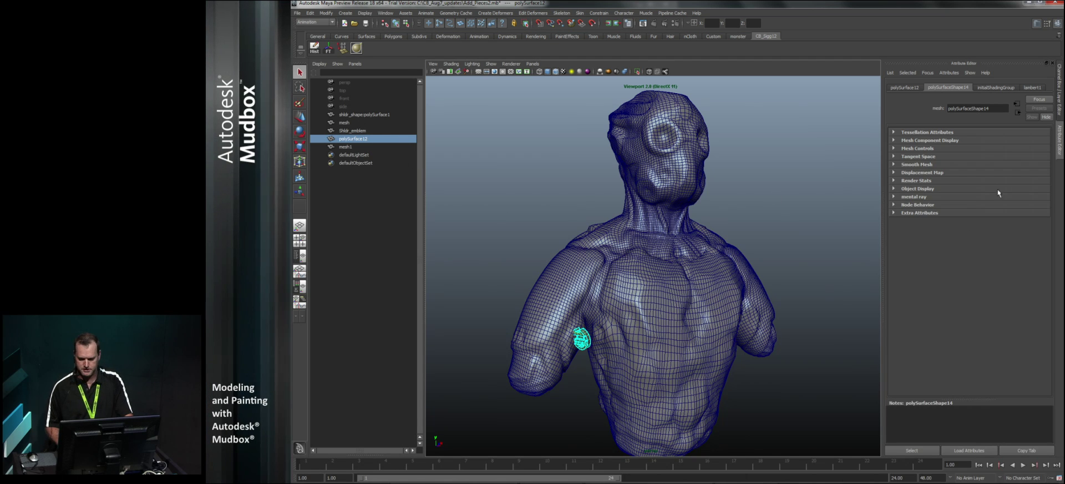
{"action": "left_click", "coordinate": [1058, 102]}
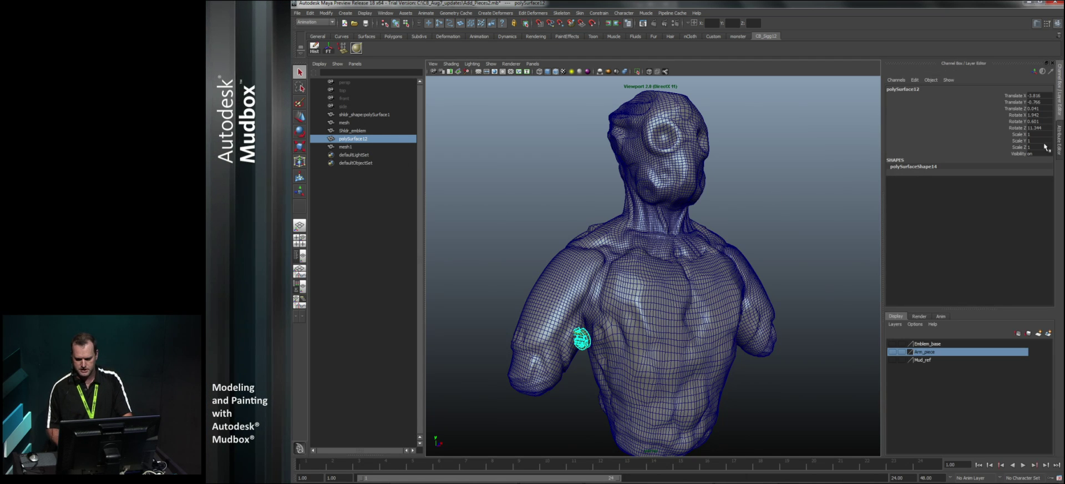
{"action": "left_click", "coordinate": [893, 344]}
{"action": "left_click", "coordinate": [926, 344]}
{"action": "left_click_drag", "start_coordinate": [584, 281], "coordinate": [708, 309], "text": "alt"}
{"action": "left_click", "coordinate": [601, 271]}
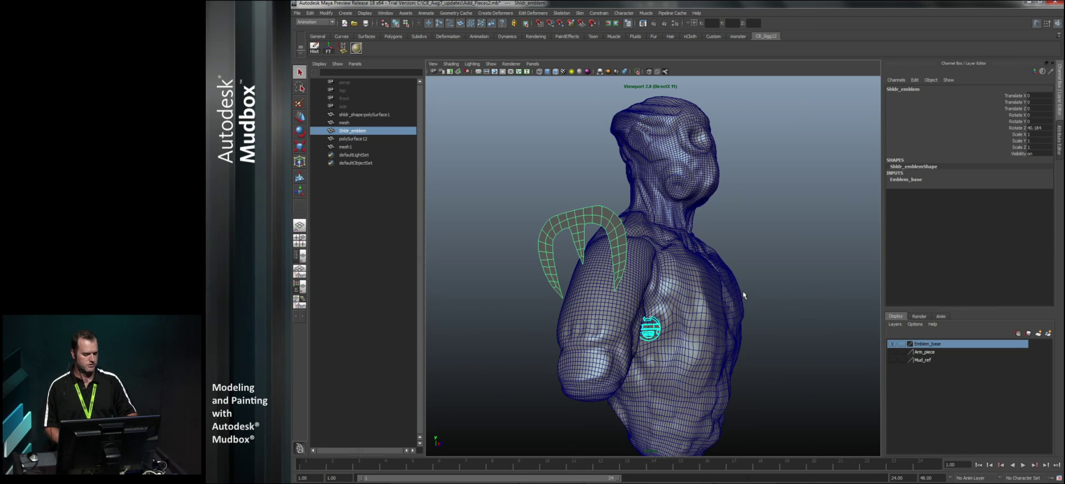
Select the torso mesh first and add the shoulder emblem to the selection as the transfer target.
{"action": "left_click_drag", "start_coordinate": [708, 282], "coordinate": [551, 267], "text": "alt"}
{"action": "left_click", "coordinate": [641, 284]}
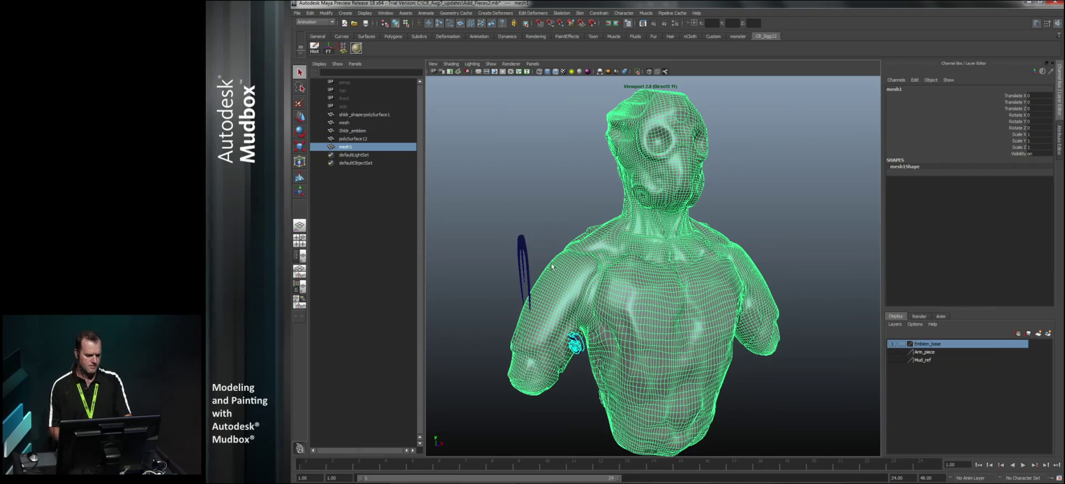
{"action": "left_click", "coordinate": [526, 275], "text": "shift"}
{"action": "left_click_drag", "start_coordinate": [611, 280], "coordinate": [639, 303], "text": "alt"}
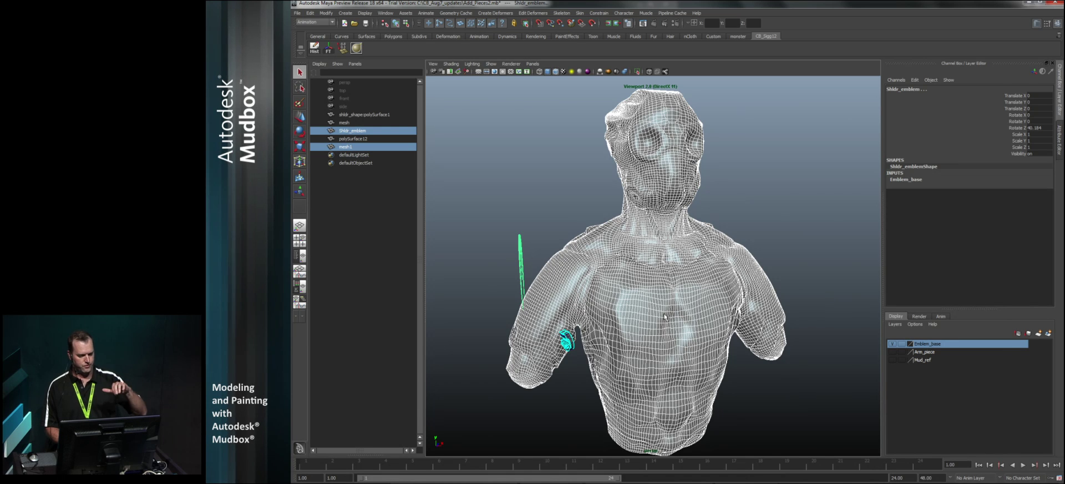
{"action": "left_click_drag", "start_coordinate": [661, 318], "coordinate": [678, 304], "text": "alt"}
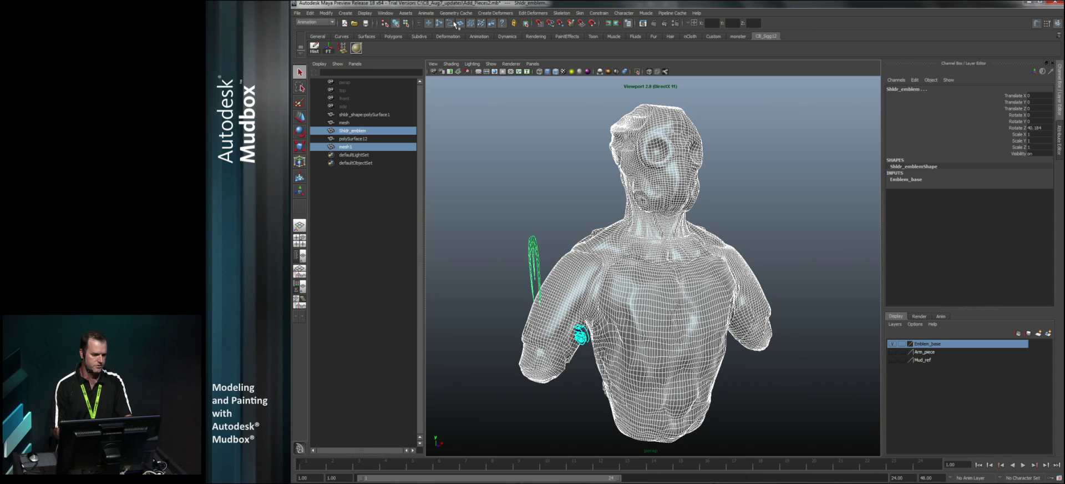
Apply Transfer Attributes from the torso to the emblem with vertex position on, world sample space and closest-to-point search.
{"action": "left_click", "coordinate": [324, 22]}
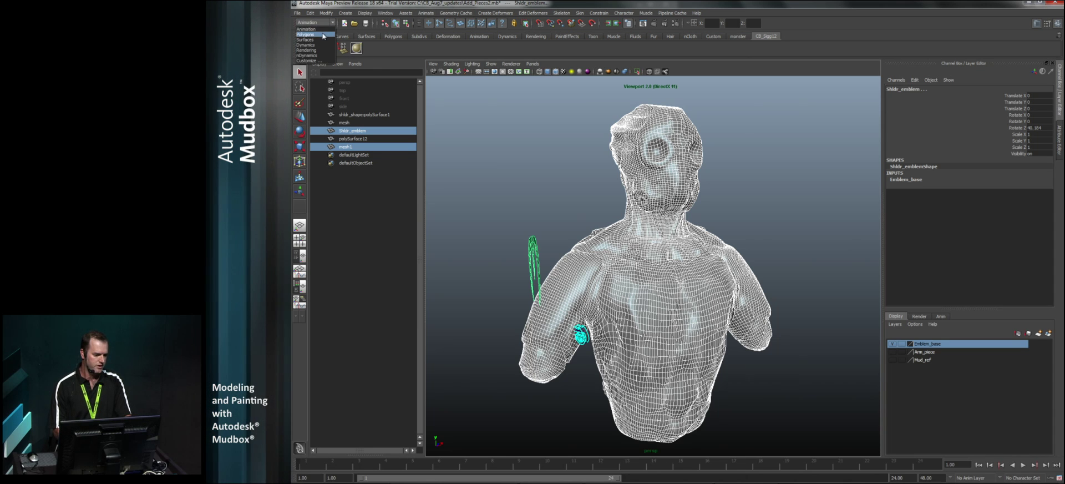
{"action": "left_click", "coordinate": [322, 34]}
{"action": "left_click", "coordinate": [441, 13]}
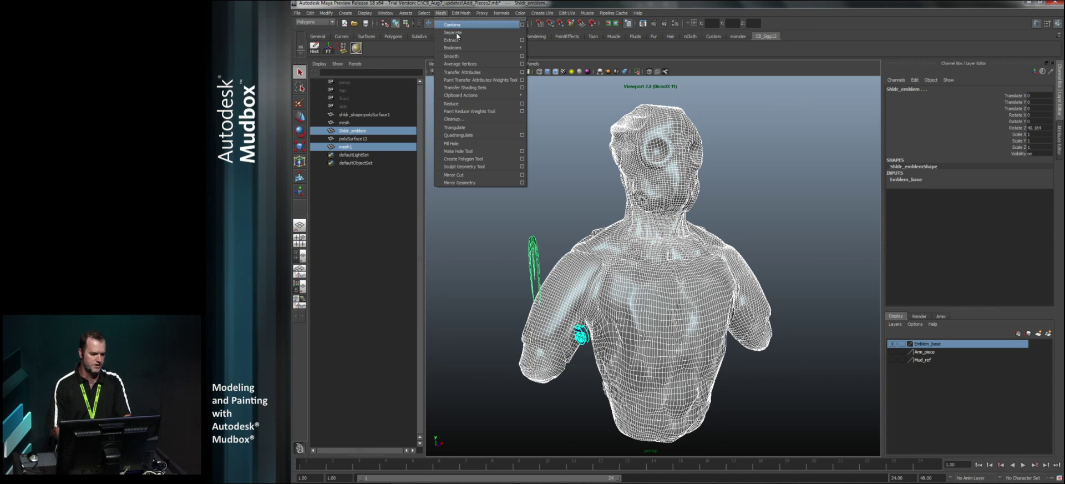
{"action": "left_click", "coordinate": [522, 72]}
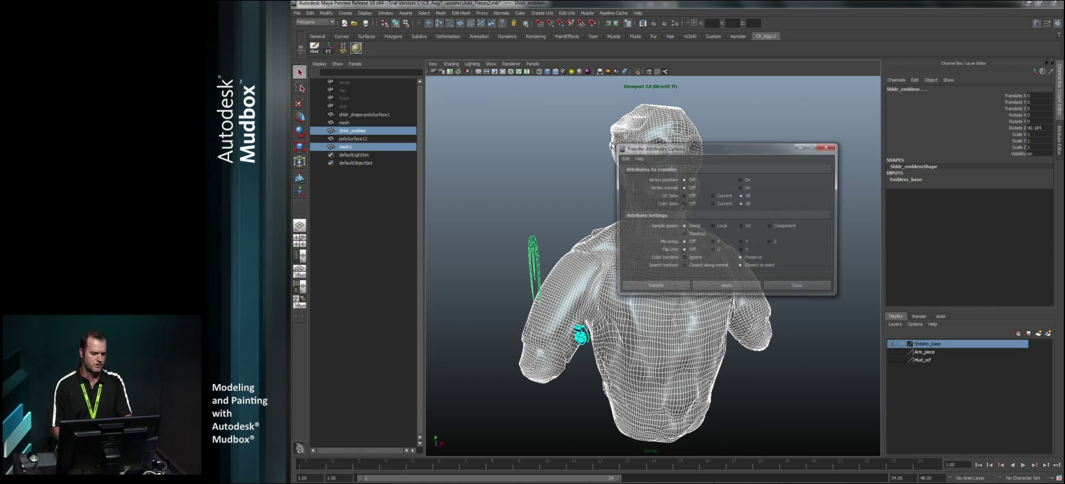
{"action": "left_click_drag", "start_coordinate": [664, 145], "coordinate": [794, 120]}
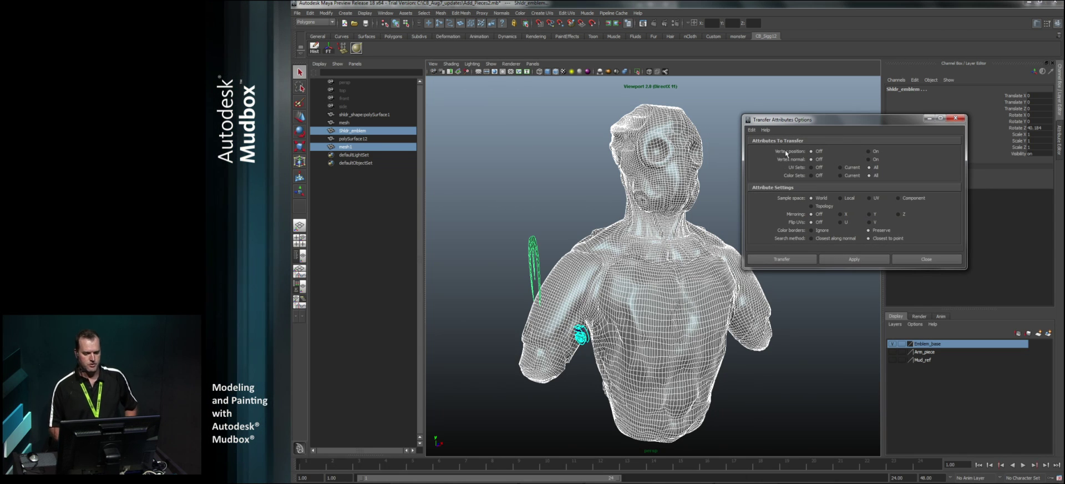
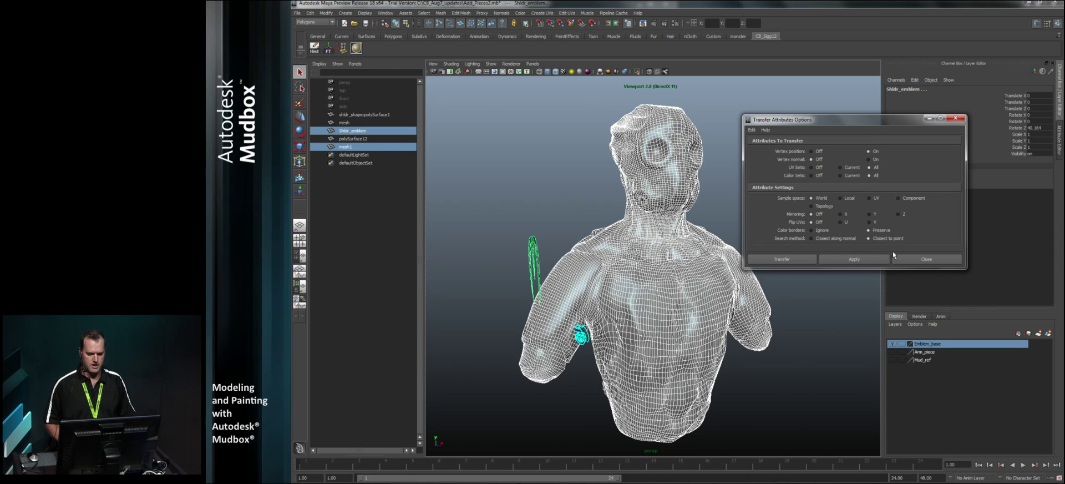
{"action": "left_click", "coordinate": [837, 259]}
{"action": "left_click", "coordinate": [926, 260]}
Select only the shoulder emblem and slide it across the surface of the upper arm with the Move tool.
{"action": "left_click_drag", "start_coordinate": [649, 288], "coordinate": [671, 311], "text": "alt"}
{"action": "left_click", "coordinate": [617, 277], "text": "shift"}
{"action": "key", "text": "w"}
{"action": "left_click_drag", "start_coordinate": [674, 337], "coordinate": [668, 345], "text": "alt"}
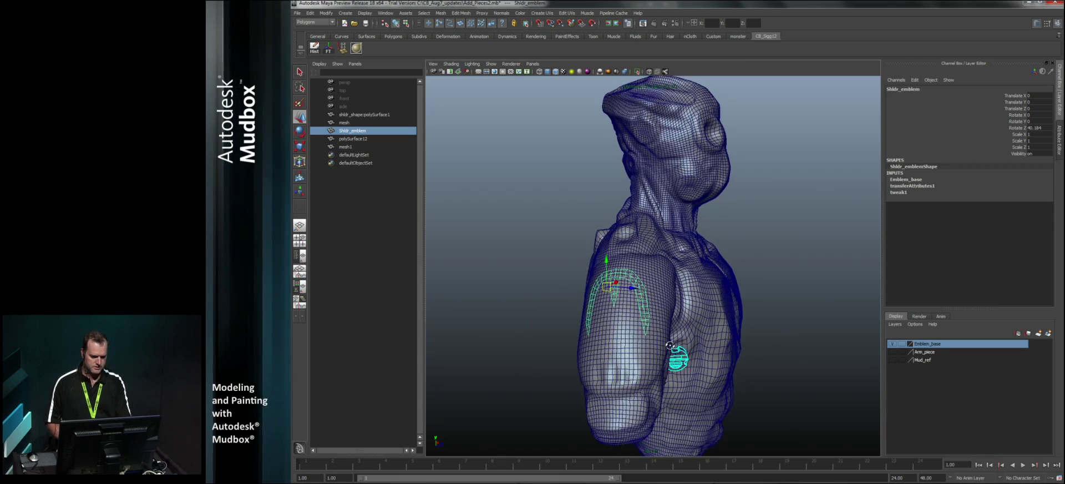
{"action": "right_click_drag", "start_coordinate": [668, 345], "coordinate": [664, 349], "text": "alt"}
{"action": "left_click_drag", "start_coordinate": [664, 349], "coordinate": [623, 344], "text": "alt"}
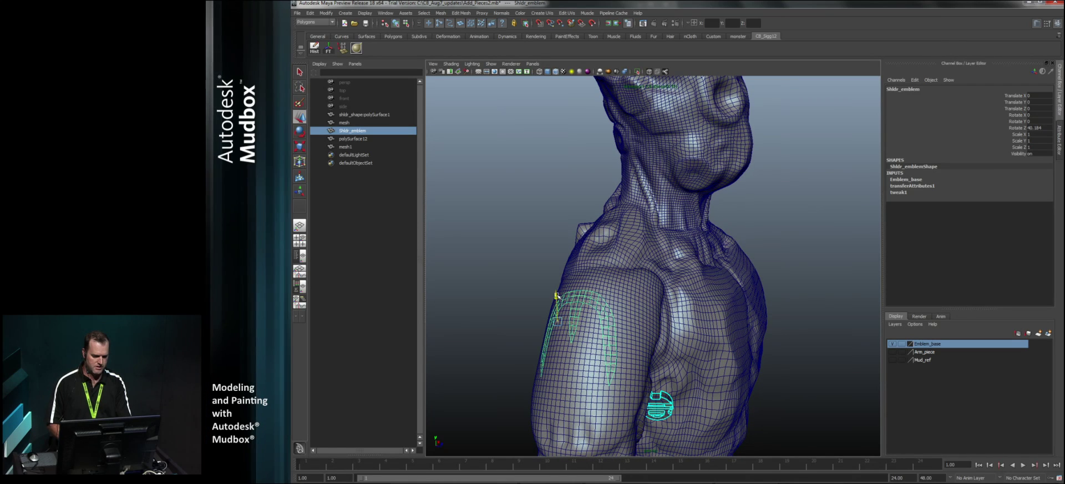
{"action": "left_click_drag", "start_coordinate": [557, 296], "coordinate": [558, 296]}
Scale the emblem wider to about 1.2 in Z and raise it toward the top of the shoulder.
{"action": "right_click_drag", "start_coordinate": [763, 324], "coordinate": [735, 323], "text": "alt"}
{"action": "left_click_drag", "start_coordinate": [735, 322], "coordinate": [614, 347], "text": "alt"}
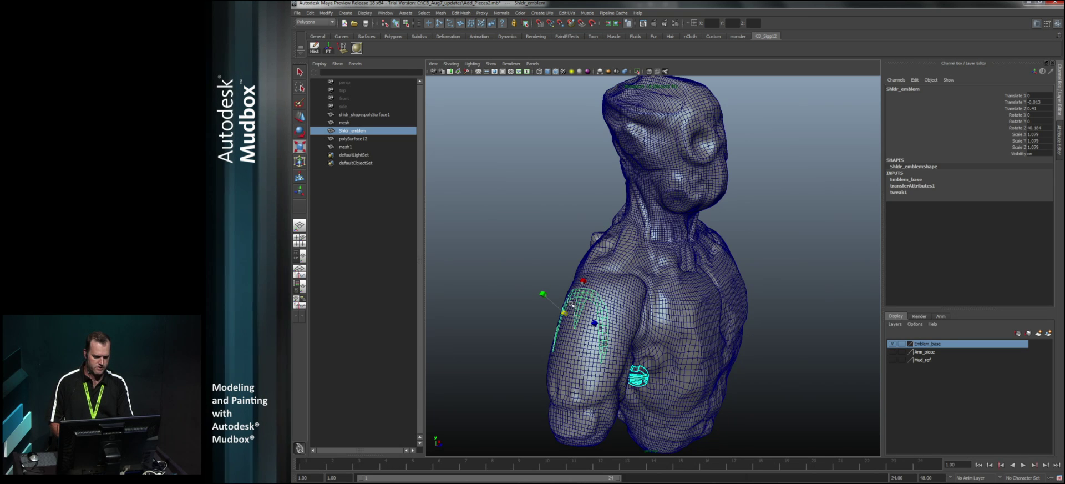
{"action": "left_click_drag", "start_coordinate": [601, 325], "coordinate": [599, 326]}
{"action": "left_click_drag", "start_coordinate": [590, 337], "coordinate": [592, 327], "text": "alt"}
{"action": "key", "text": "w"}
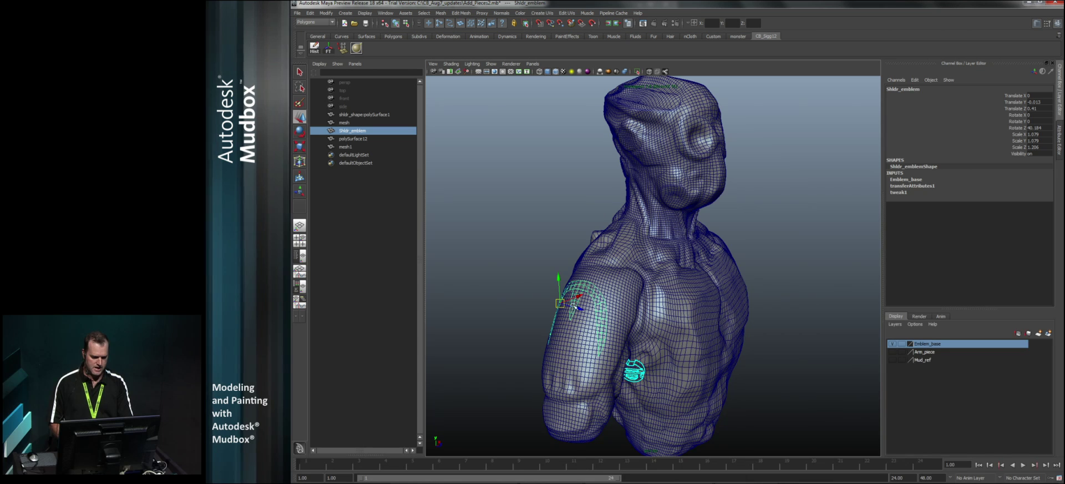
{"action": "mouse_move", "coordinate": [558, 280]}
{"action": "left_mouse_down"}
{"action": "mouse_move", "coordinate": [560, 266]}
{"action": "mouse_move", "coordinate": [558, 274]}
{"action": "left_mouse_up"}
{"action": "left_click_drag", "start_coordinate": [655, 313], "coordinate": [582, 299], "text": "alt"}
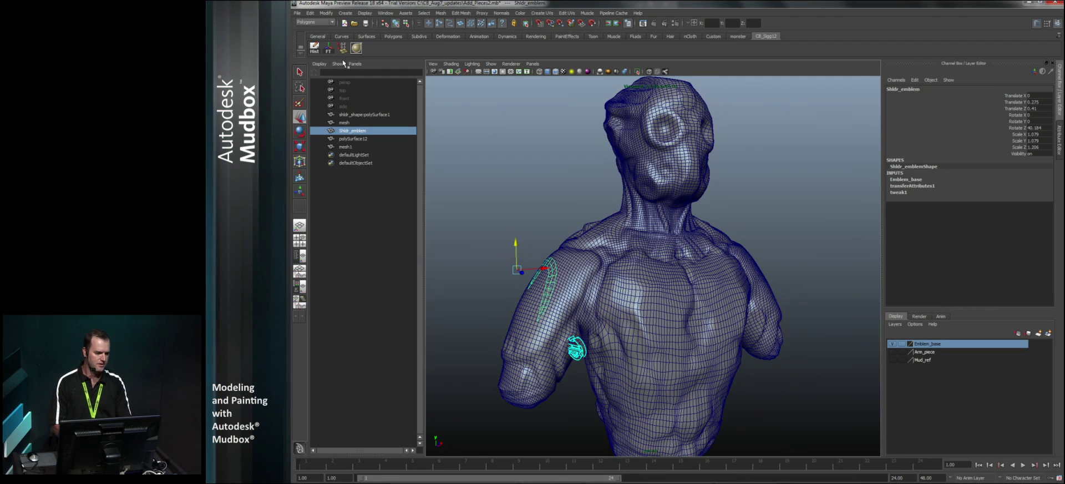
Delete the emblem's construction history, assign the torso mesh to a new display layer, and hide that layer.
{"action": "left_click", "coordinate": [316, 48]}
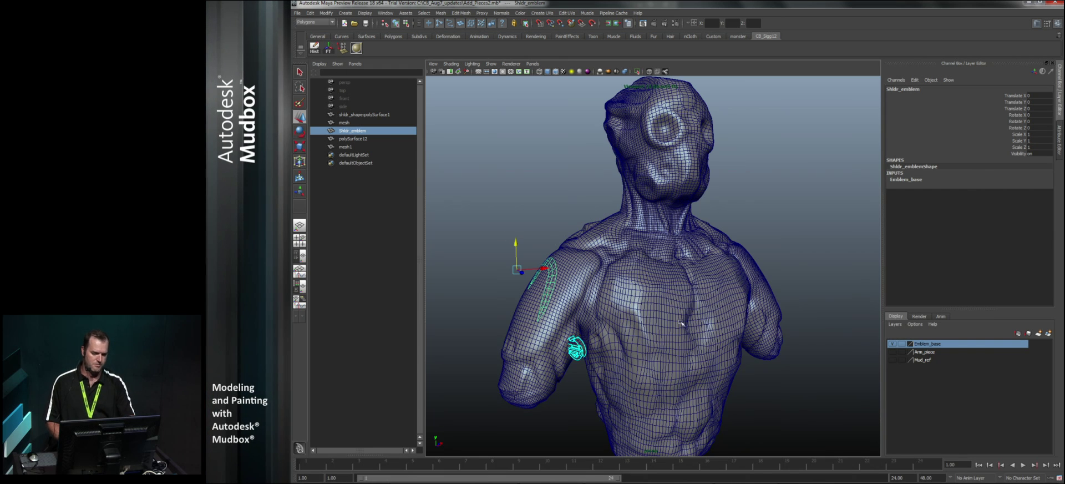
{"action": "left_click", "coordinate": [729, 301]}
{"action": "left_click", "coordinate": [1049, 333]}
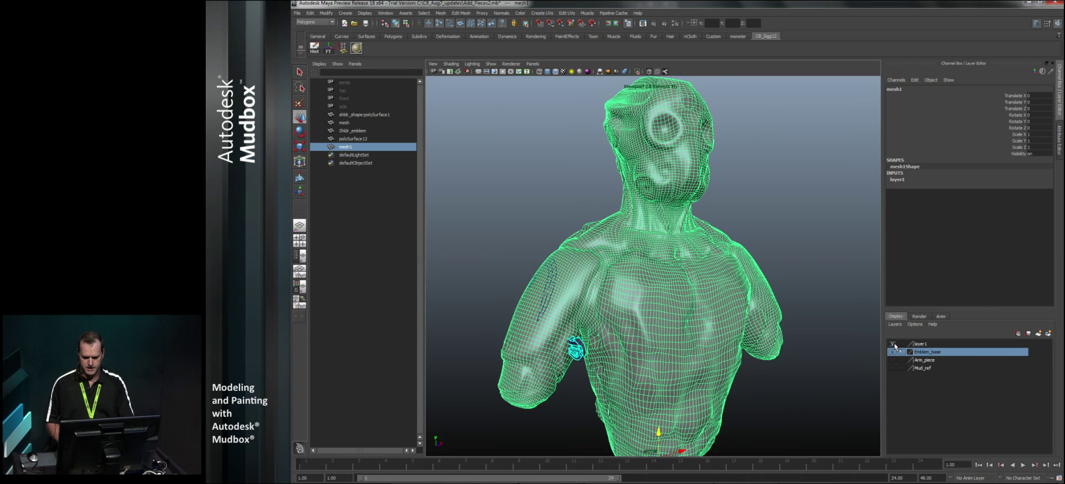
{"action": "left_click", "coordinate": [893, 344]}
Extrude the shoulder emblem's faces with 2 divisions to a local Z thickness of about 0.41.
{"action": "left_click", "coordinate": [575, 283]}
{"action": "left_click_drag", "start_coordinate": [605, 265], "coordinate": [628, 296], "text": "alt"}
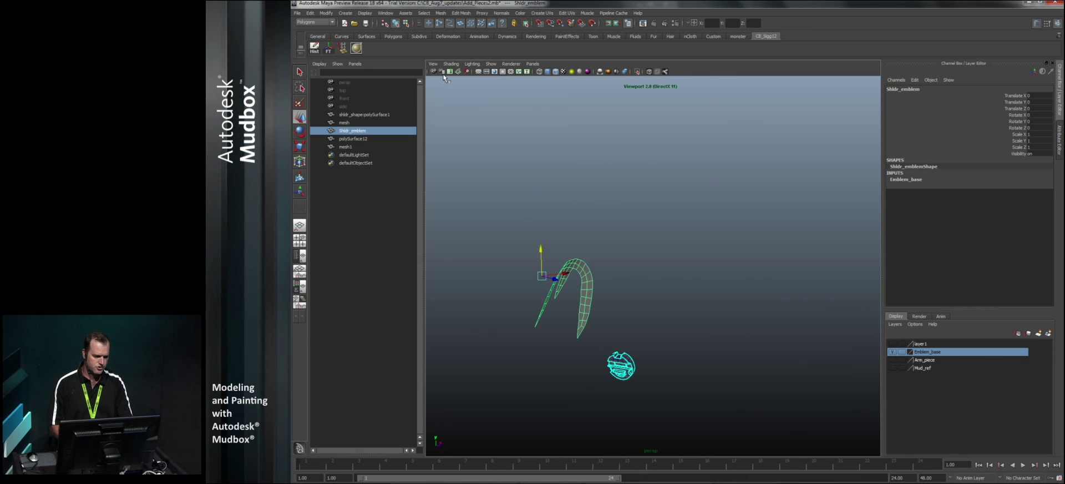
{"action": "left_click", "coordinate": [440, 13]}
{"action": "mouse_move", "coordinate": [461, 13]}
{"action": "left_click", "coordinate": [489, 33]}
{"action": "left_click_drag", "start_coordinate": [550, 255], "coordinate": [533, 239], "text": "alt"}
{"action": "right_click_drag", "start_coordinate": [552, 276], "coordinate": [562, 334], "text": "alt"}
{"action": "middle_click_drag", "start_coordinate": [562, 333], "coordinate": [586, 329], "text": "alt"}
{"action": "left_click_drag", "start_coordinate": [600, 321], "coordinate": [582, 315], "text": "alt"}
{"action": "left_click_drag", "start_coordinate": [507, 235], "coordinate": [505, 232]}
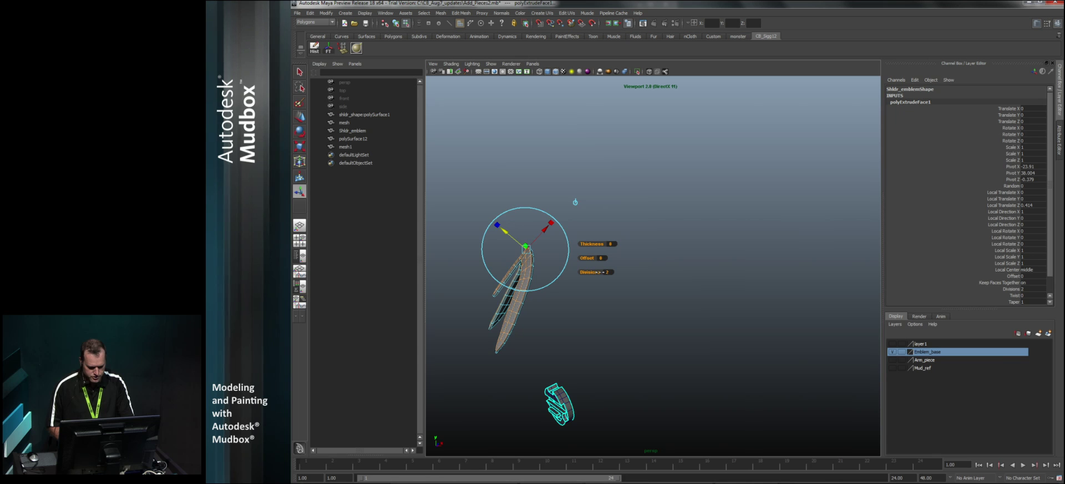
{"action": "left_click_drag", "start_coordinate": [593, 283], "coordinate": [602, 316], "text": "alt"}
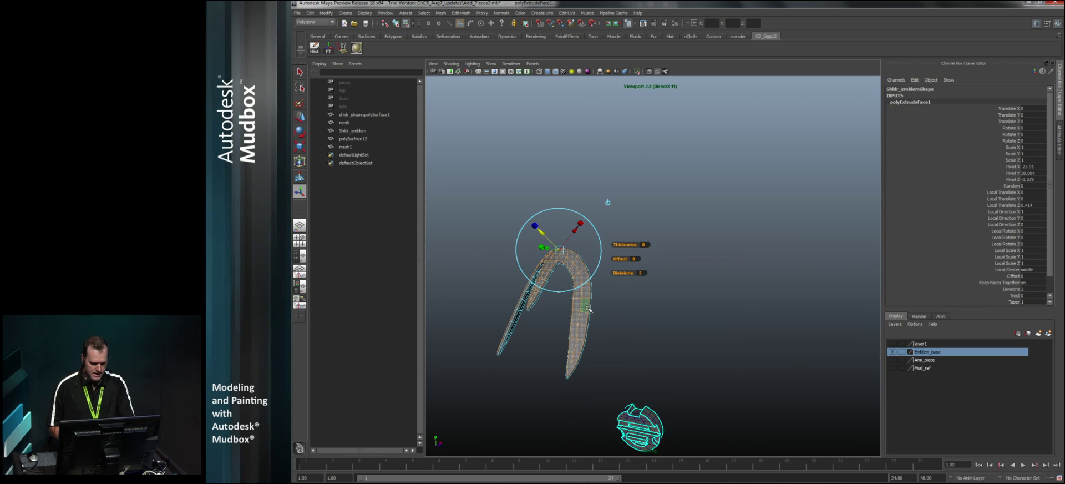
Switch the extruded emblem to edge selection and select the edge loop along its outer border.
{"action": "right_click", "coordinate": [588, 308]}
{"action": "right_click_drag", "start_coordinate": [590, 288], "coordinate": [589, 288]}
{"action": "double_click", "coordinate": [591, 303]}
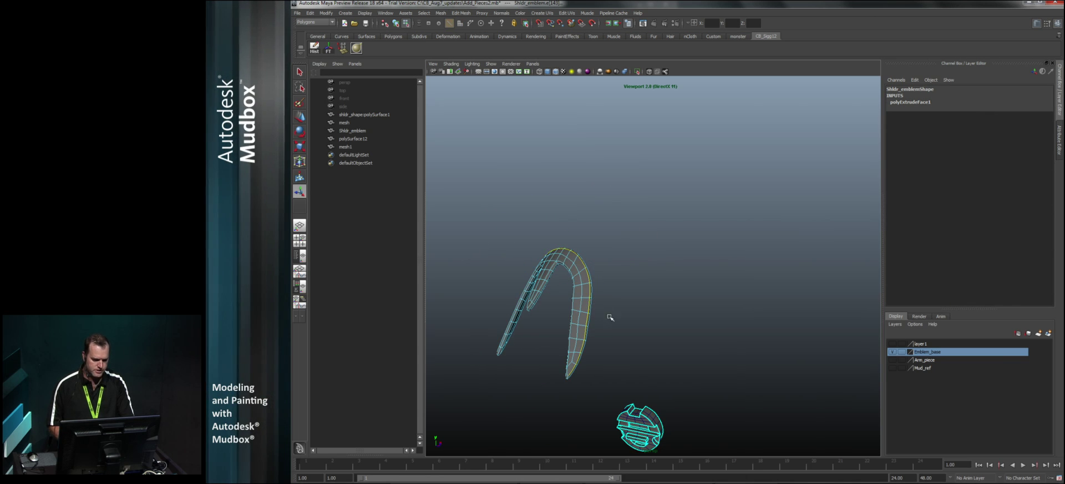
{"action": "left_click_drag", "start_coordinate": [603, 310], "coordinate": [623, 335], "text": "alt"}
Hide the Emblem_base layer, show the Arm_piece layer, and select the finished shoulder piece as an object.
{"action": "left_click", "coordinate": [892, 352]}
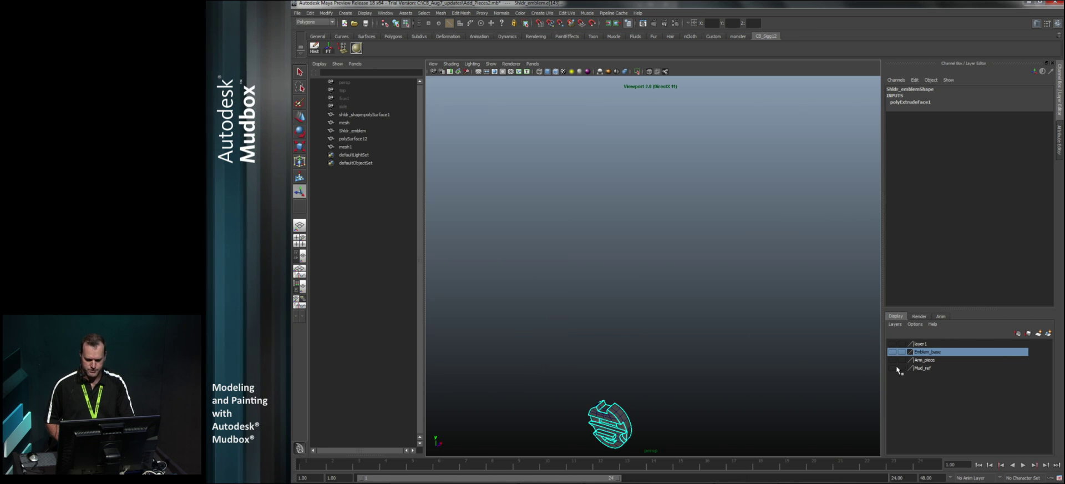
{"action": "left_click", "coordinate": [893, 361]}
{"action": "left_click_drag", "start_coordinate": [659, 324], "coordinate": [688, 304], "text": "alt"}
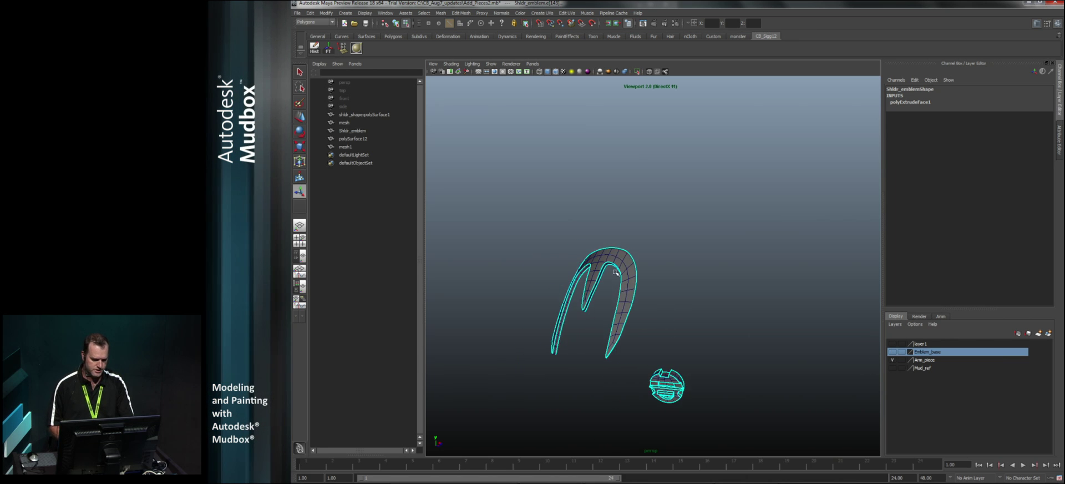
{"action": "scroll", "coordinate": [621, 293], "scroll_direction": "up", "scroll_amount": 5}
{"action": "left_click_drag", "start_coordinate": [575, 298], "coordinate": [573, 304], "text": "alt"}
{"action": "left_click_drag", "start_coordinate": [543, 208], "coordinate": [617, 247], "text": "alt"}
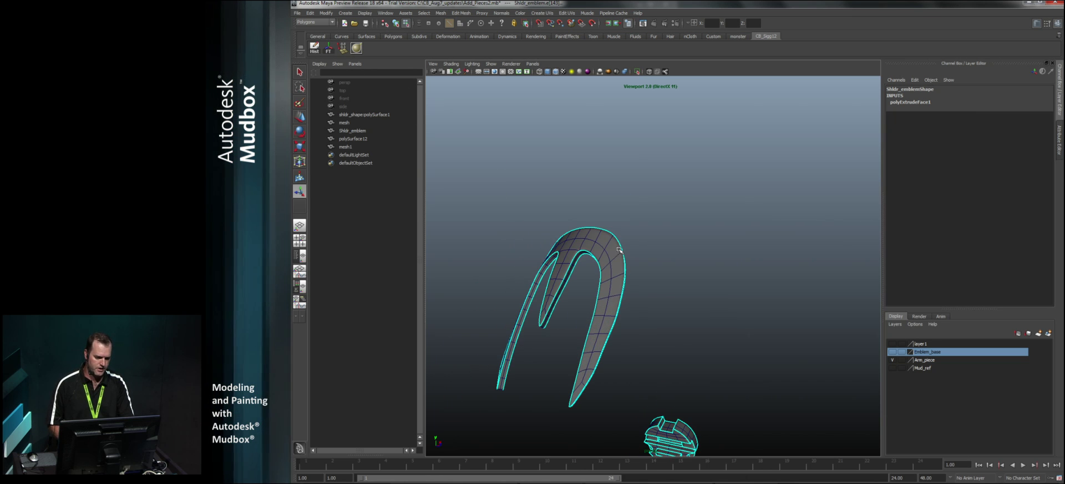
{"action": "left_click", "coordinate": [395, 24]}
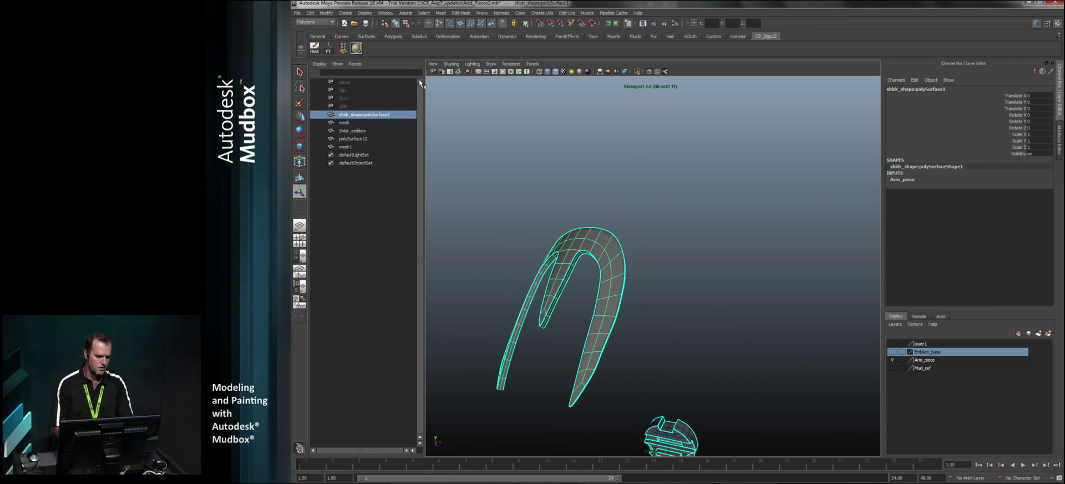
{"action": "scroll", "coordinate": [666, 205], "scroll_direction": "down", "scroll_amount": 5}
{"action": "left_click_drag", "start_coordinate": [665, 205], "coordinate": [665, 284], "text": "alt"}
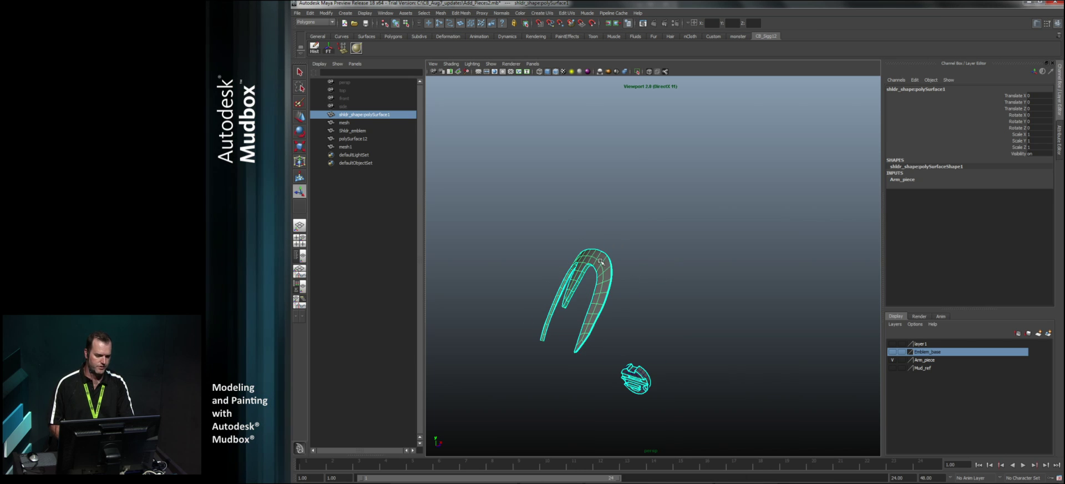
{"action": "left_click", "coordinate": [299, 15]}
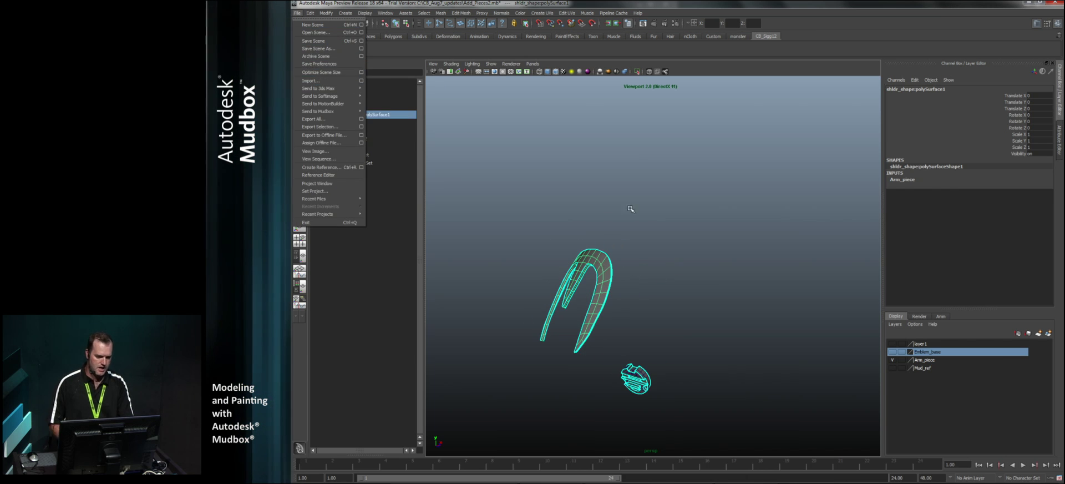
{"action": "left_click", "coordinate": [549, 232]}
{"action": "left_click_drag", "start_coordinate": [514, 218], "coordinate": [691, 402]}
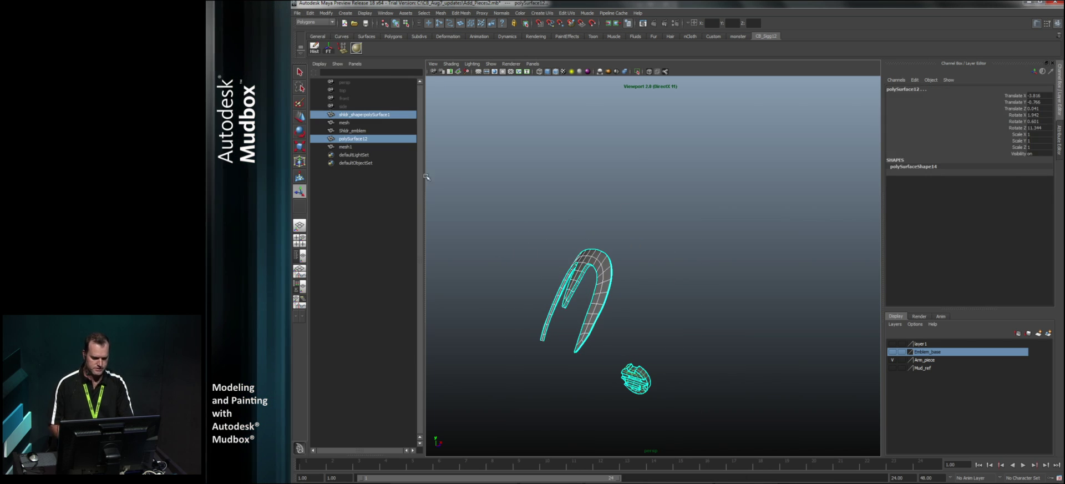
{"action": "left_click", "coordinate": [298, 12]}
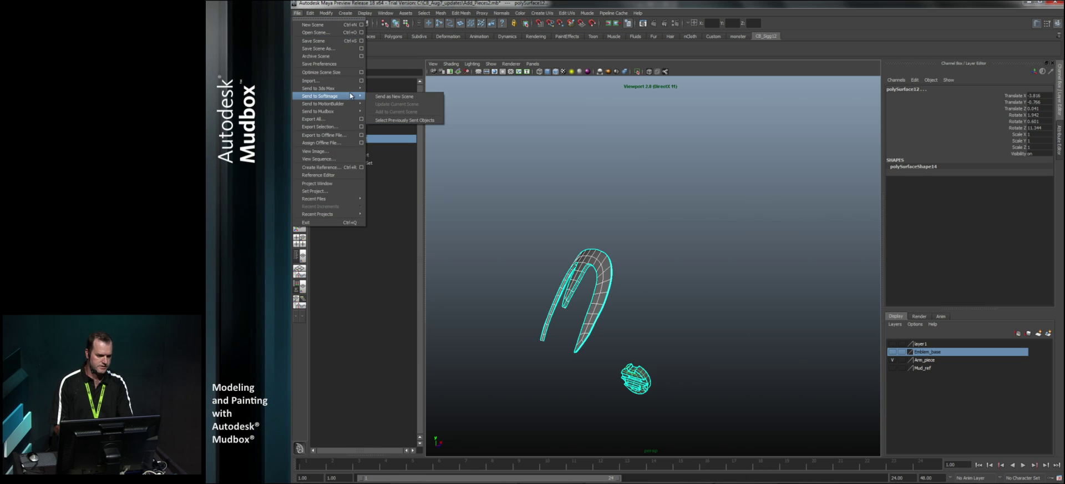
{"action": "mouse_move", "coordinate": [349, 110]}
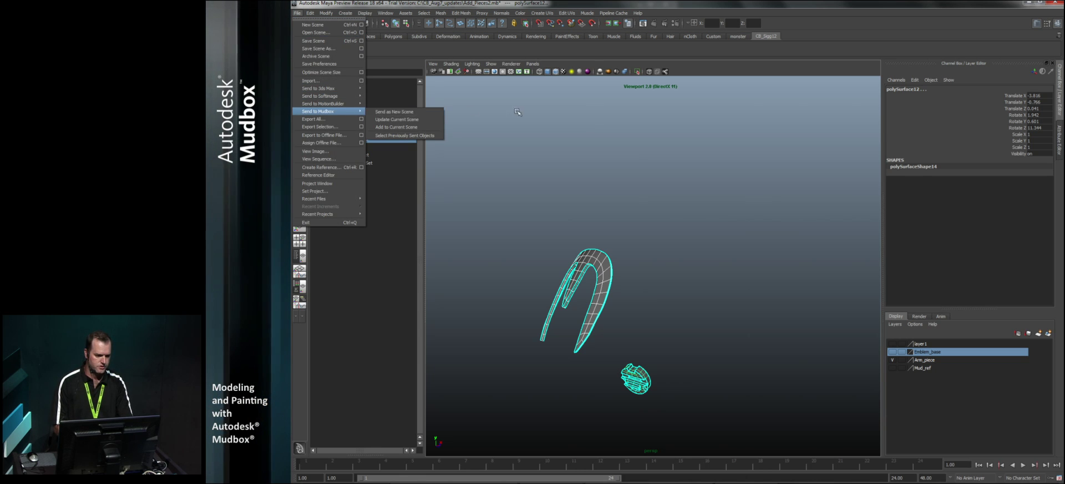
{"action": "left_click", "coordinate": [394, 112]}
Show the torso's layer again and move the round mechanical piece into place between the upper arm and the torso.
{"action": "left_click", "coordinate": [894, 344]}
{"action": "left_click_drag", "start_coordinate": [677, 351], "coordinate": [588, 353], "text": "alt"}
{"action": "left_click", "coordinate": [587, 353]}
{"action": "key", "text": "w"}
{"action": "left_click_drag", "start_coordinate": [603, 347], "coordinate": [626, 346]}
{"action": "right_click_drag", "start_coordinate": [619, 361], "coordinate": [623, 408], "text": "alt"}
{"action": "middle_click_drag", "start_coordinate": [623, 408], "coordinate": [615, 346], "text": "alt"}
{"action": "left_click_drag", "start_coordinate": [614, 345], "coordinate": [541, 336], "text": "alt"}
{"action": "left_click_drag", "start_coordinate": [541, 336], "coordinate": [587, 361], "text": "alt"}
Select the shoulder emblem together with the round mechanical piece, update the current Mudbox scene with them, and keep all imported meshes.
{"action": "left_click_drag", "start_coordinate": [703, 300], "coordinate": [563, 236]}
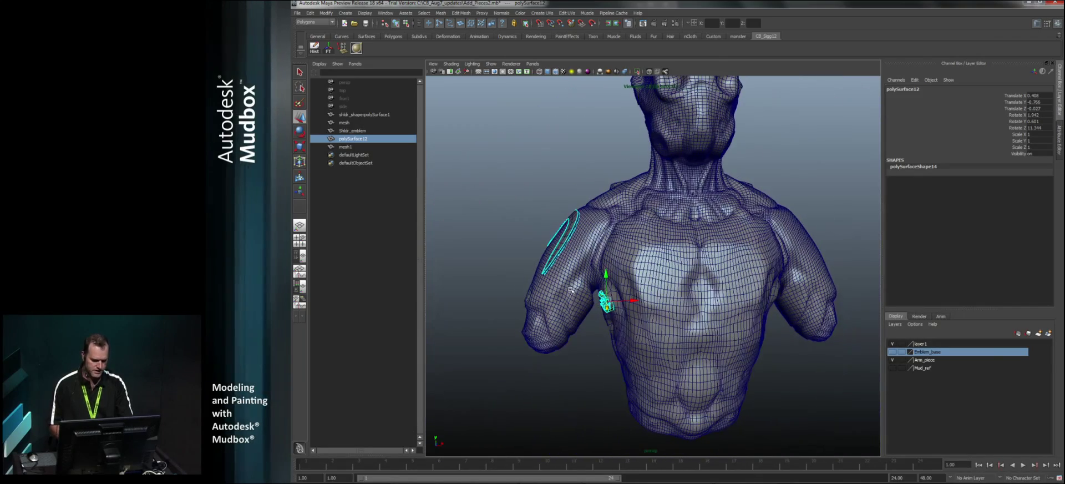
{"action": "left_click", "coordinate": [563, 236], "text": "shift"}
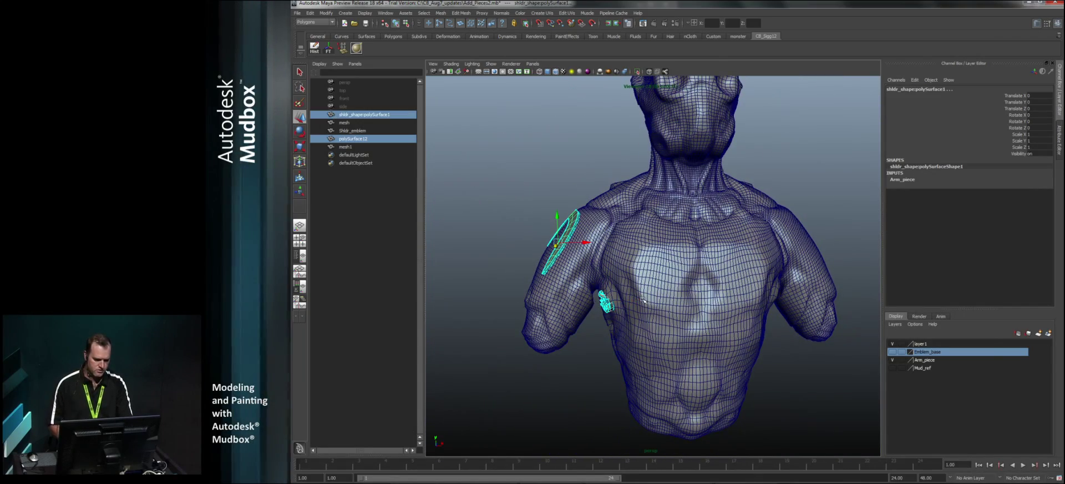
{"action": "left_click", "coordinate": [298, 14]}
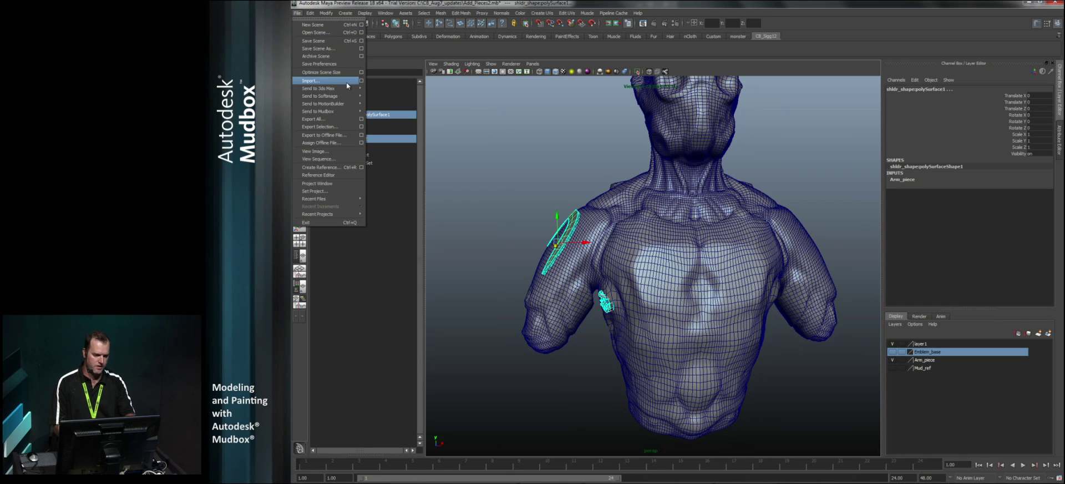
{"action": "mouse_move", "coordinate": [353, 112]}
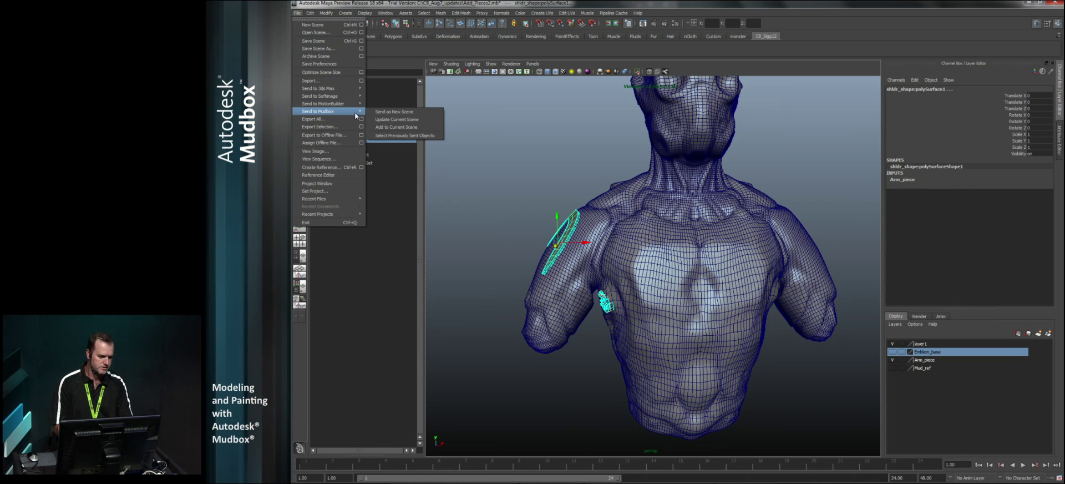
{"action": "left_click", "coordinate": [396, 120]}
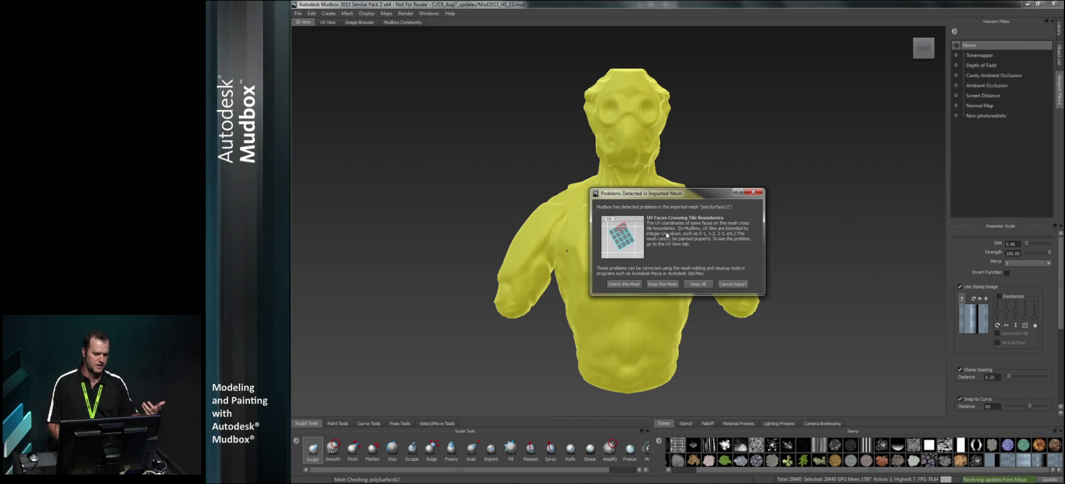
{"action": "left_click", "coordinate": [699, 283]}
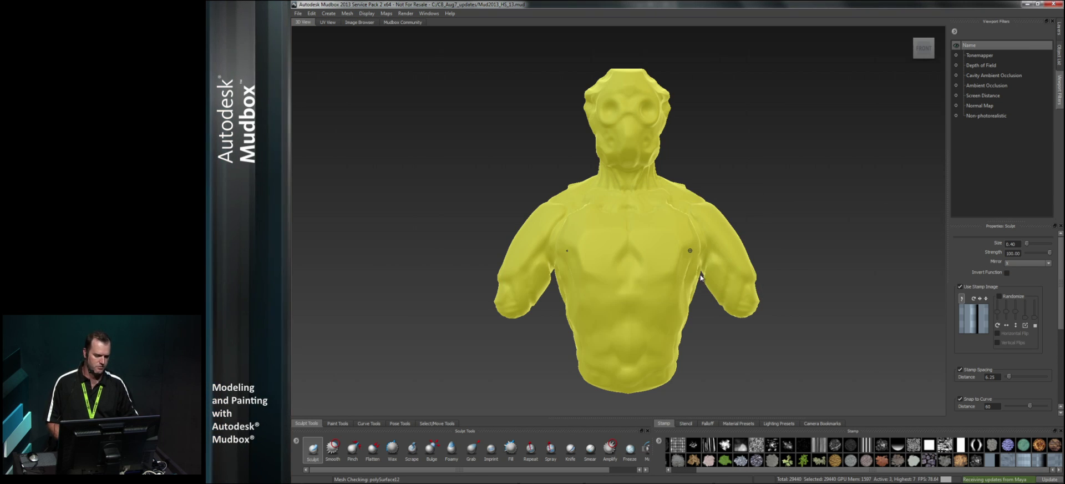
Deselect the body and add a second subdivision level to the imported shoulder emblem and round piece.
{"action": "left_click_drag", "start_coordinate": [776, 225], "coordinate": [696, 209], "text": "alt"}
{"action": "mouse_move", "coordinate": [697, 209]}
{"action": "right_mouse_down"}
{"action": "mouse_move", "coordinate": [700, 234]}
{"action": "mouse_move", "coordinate": [721, 222]}
{"action": "right_mouse_up"}
{"action": "left_click_drag", "start_coordinate": [721, 222], "coordinate": [581, 249], "text": "alt"}
{"action": "left_click_drag", "start_coordinate": [561, 168], "coordinate": [572, 192]}
{"action": "right_click_drag", "start_coordinate": [560, 170], "coordinate": [558, 169]}
{"action": "right_click", "coordinate": [561, 169]}
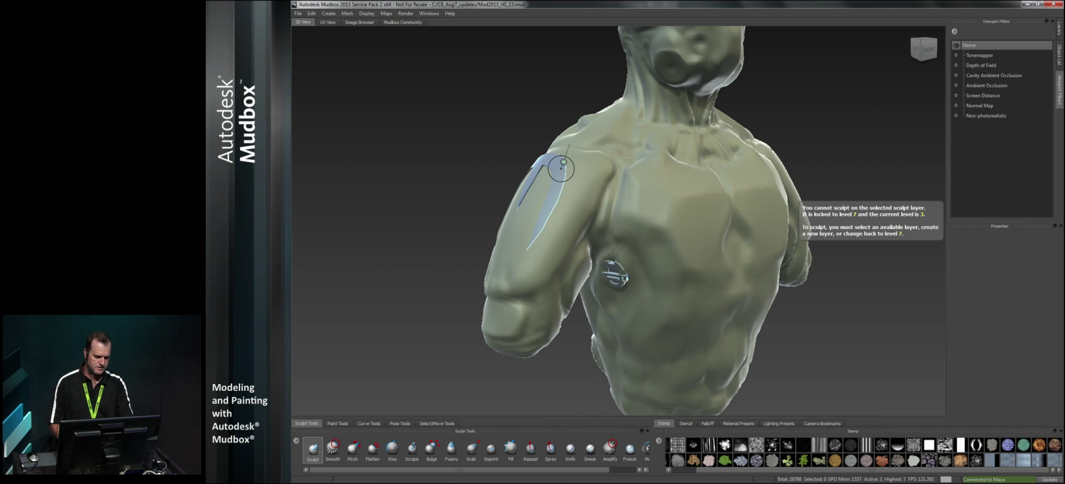
{"action": "right_click", "coordinate": [553, 246]}
{"action": "left_click", "coordinate": [552, 266]}
{"action": "right_click", "coordinate": [553, 245]}
{"action": "left_click", "coordinate": [519, 245]}
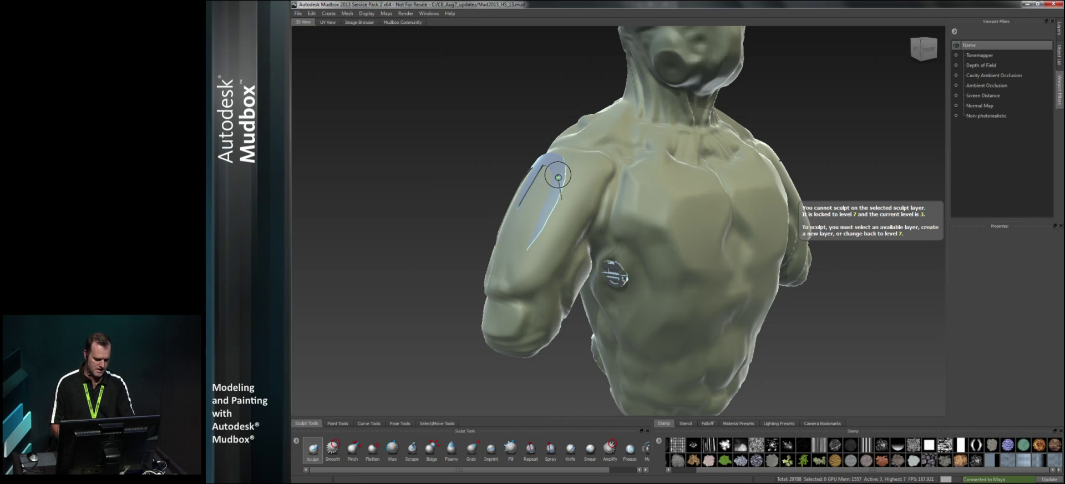
{"action": "key", "text": "Page_Down"}
{"action": "mouse_move", "coordinate": [557, 178]}
{"action": "left_mouse_down", "text": "alt"}
{"action": "mouse_move", "coordinate": [577, 183]}
{"action": "mouse_move", "coordinate": [558, 198]}
{"action": "left_mouse_up", "text": "alt"}
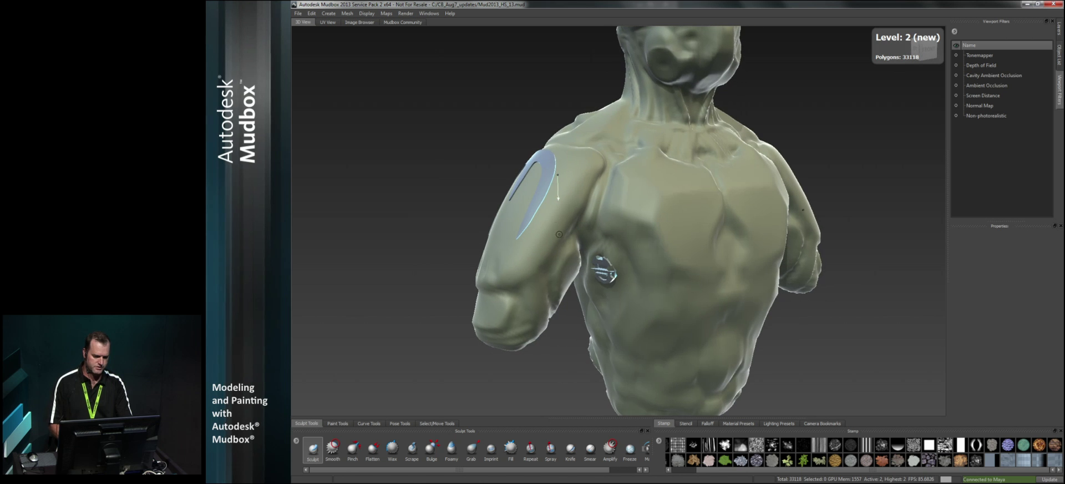
Make the Paint Brush the active tool.
{"action": "left_click", "coordinate": [338, 423]}
{"action": "left_click", "coordinate": [314, 448]}
{"action": "left_click", "coordinate": [307, 424]}
Review the options for adding a subdivision level, including preserving and creasing hard edges, without applying them.
{"action": "left_click_drag", "start_coordinate": [547, 348], "coordinate": [659, 298], "text": "alt"}
{"action": "right_click_drag", "start_coordinate": [595, 256], "coordinate": [630, 298], "text": "alt"}
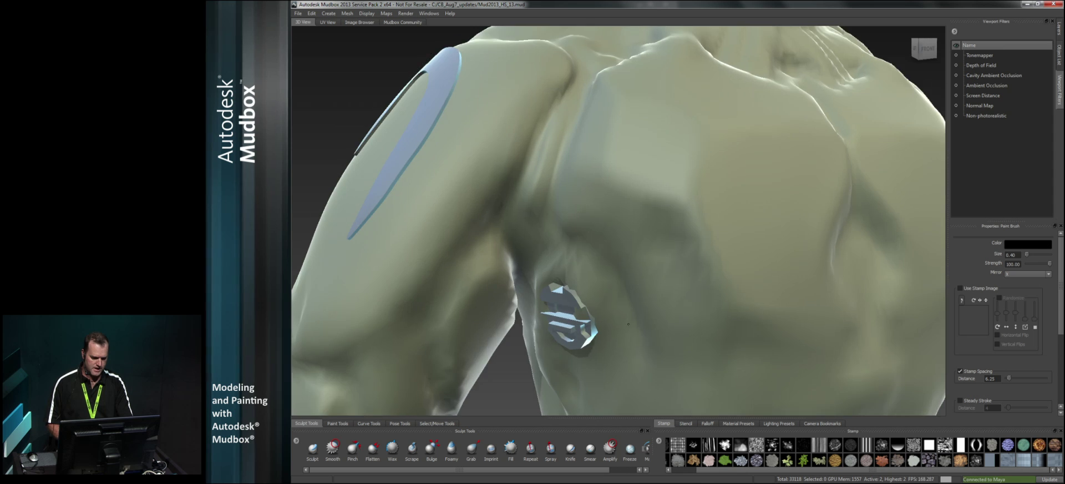
{"action": "middle_click_drag", "start_coordinate": [630, 299], "coordinate": [660, 194], "text": "alt"}
{"action": "right_click_drag", "start_coordinate": [608, 207], "coordinate": [604, 234], "text": "alt"}
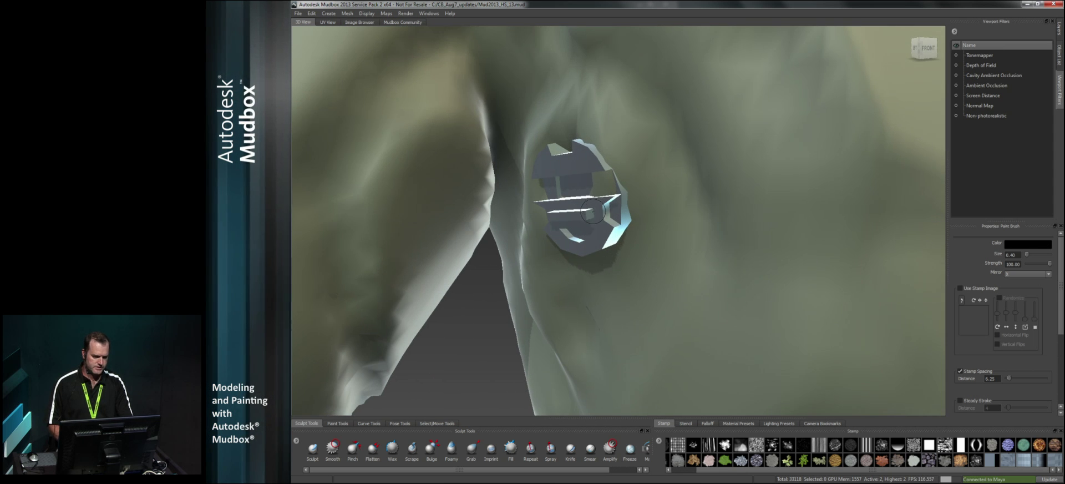
{"action": "left_click", "coordinate": [348, 15]}
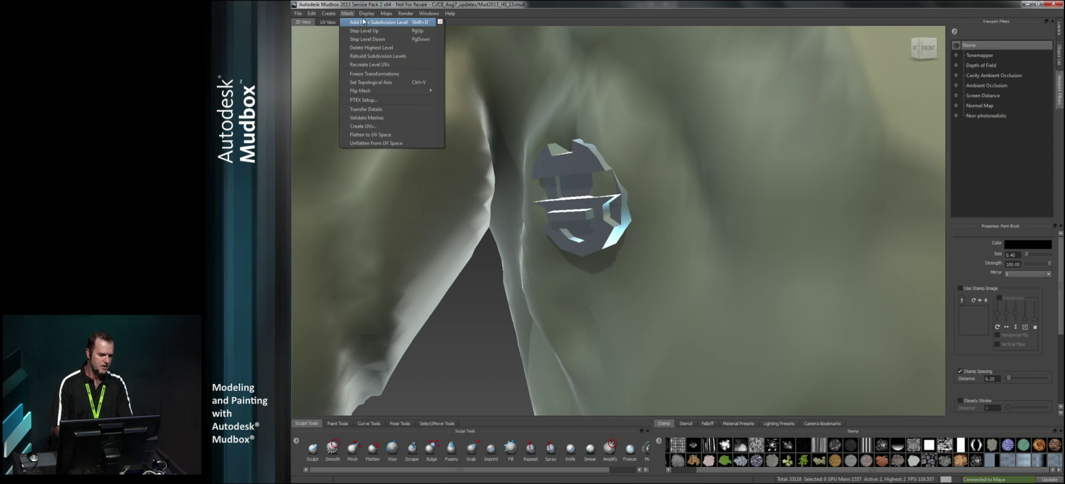
{"action": "left_click", "coordinate": [438, 21]}
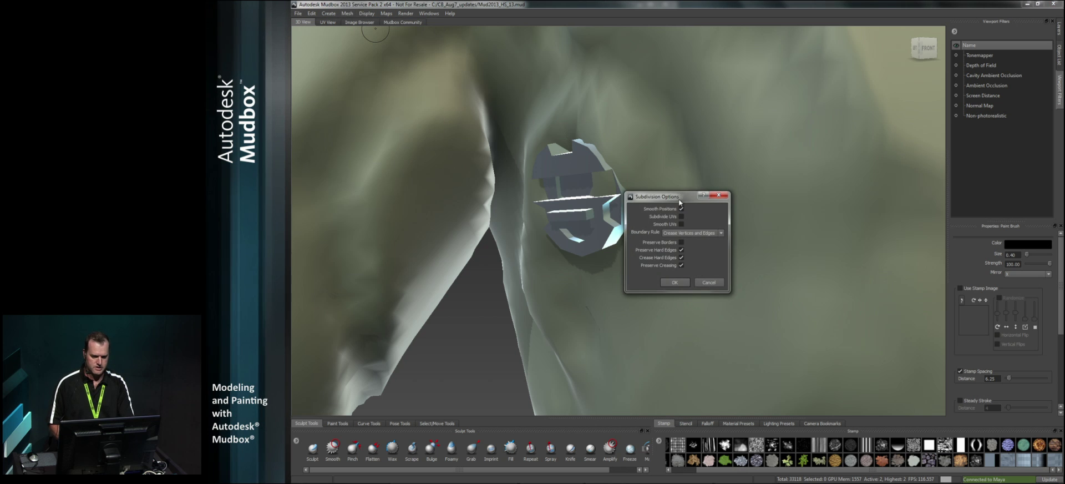
{"action": "left_click_drag", "start_coordinate": [679, 200], "coordinate": [759, 179]}
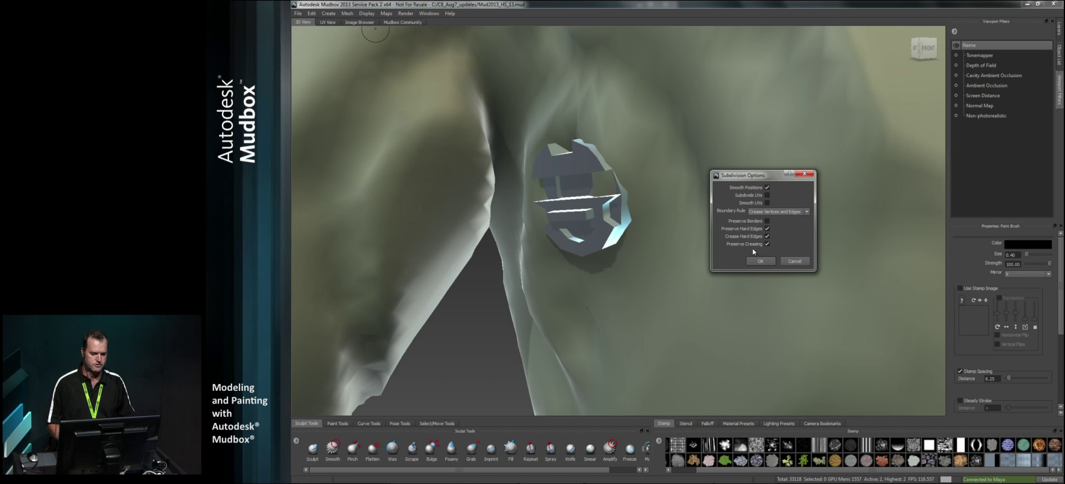
{"action": "left_click", "coordinate": [793, 260]}
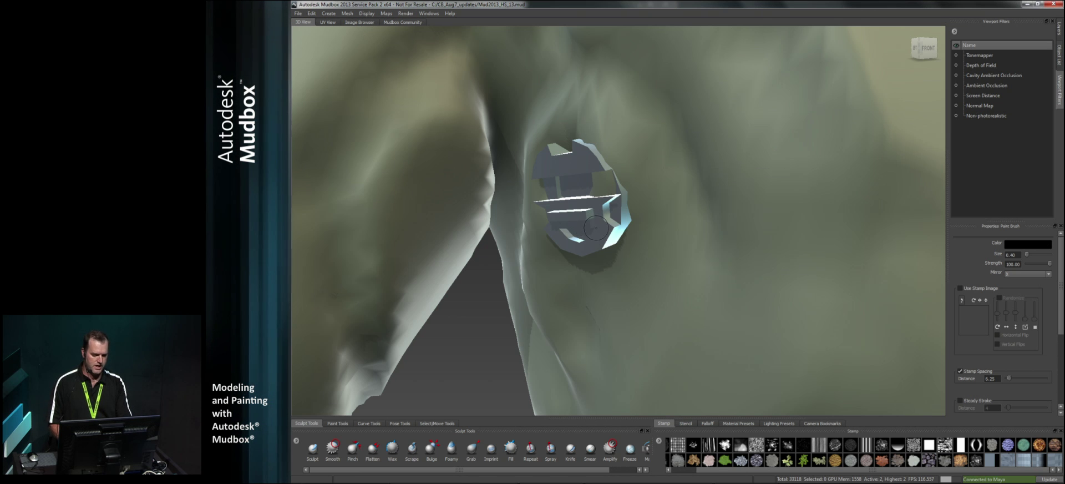
Subdivide the imported pieces once more, to level 3.
{"action": "left_click_drag", "start_coordinate": [596, 226], "coordinate": [600, 232], "text": "alt"}
{"action": "key", "text": "shift+d"}
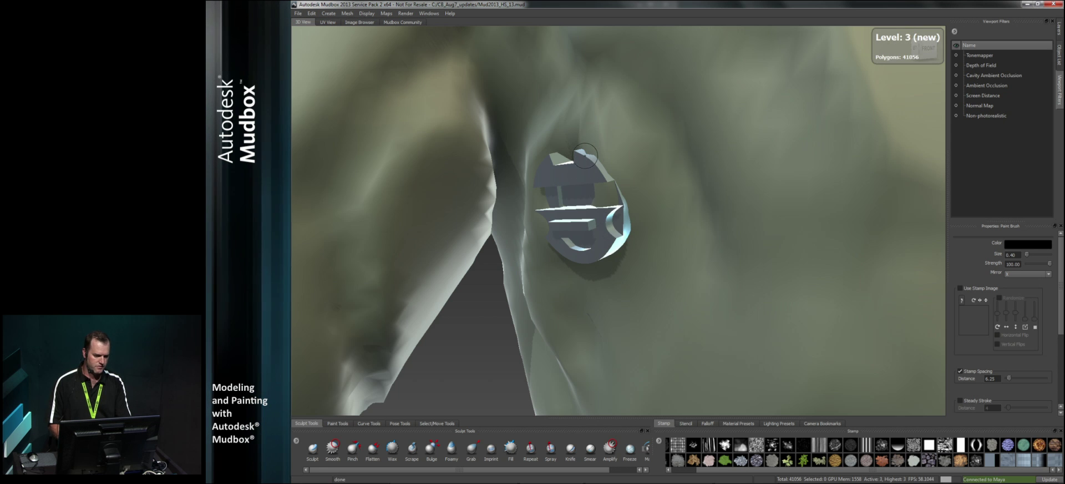
{"action": "mouse_move", "coordinate": [612, 237]}
{"action": "left_mouse_down", "text": "alt"}
{"action": "mouse_move", "coordinate": [616, 211]}
{"action": "mouse_move", "coordinate": [638, 236]}
{"action": "left_mouse_up", "text": "alt"}
{"action": "right_click_drag", "start_coordinate": [638, 236], "coordinate": [630, 241], "text": "alt"}
{"action": "key", "text": "f"}
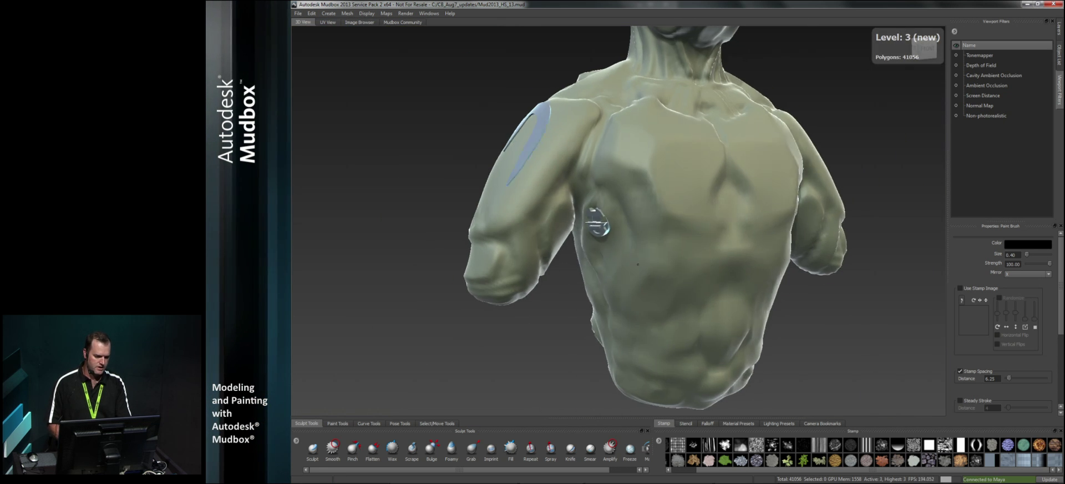
Raise the body mesh step by step to its highest subdivision level, 7.
{"action": "key", "text": "Page_Up"}
{"action": "key", "text": "Page_Up"}
{"action": "key", "text": "Page_Up"}
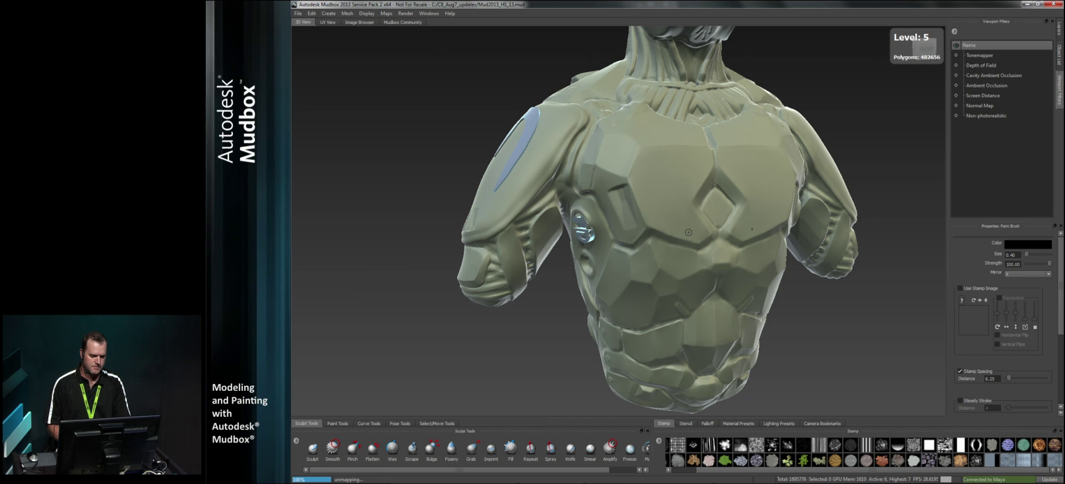
{"action": "left_click_drag", "start_coordinate": [632, 296], "coordinate": [647, 314], "text": "alt"}
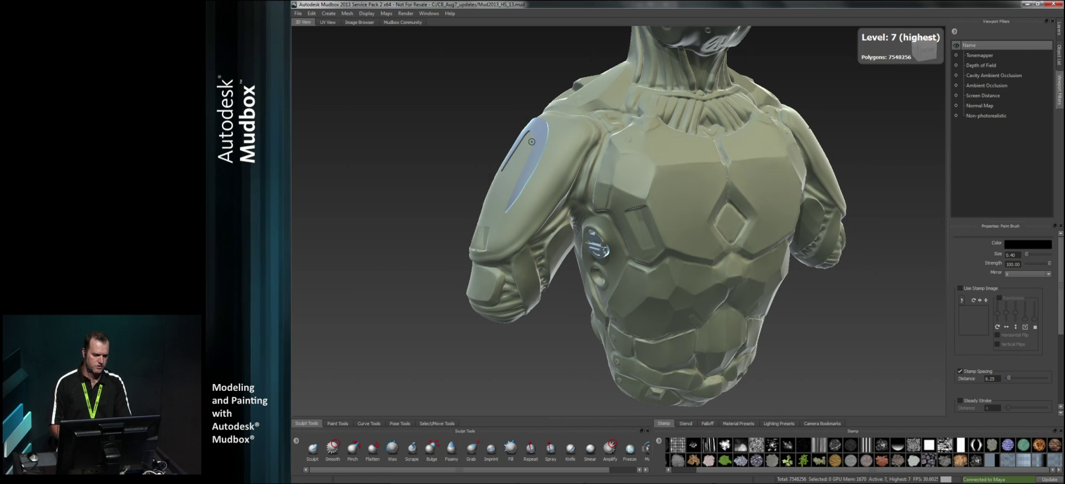
Select the imported shoulder emblem mesh and duplicate it.
{"action": "right_click_drag", "start_coordinate": [539, 143], "coordinate": [544, 163]}
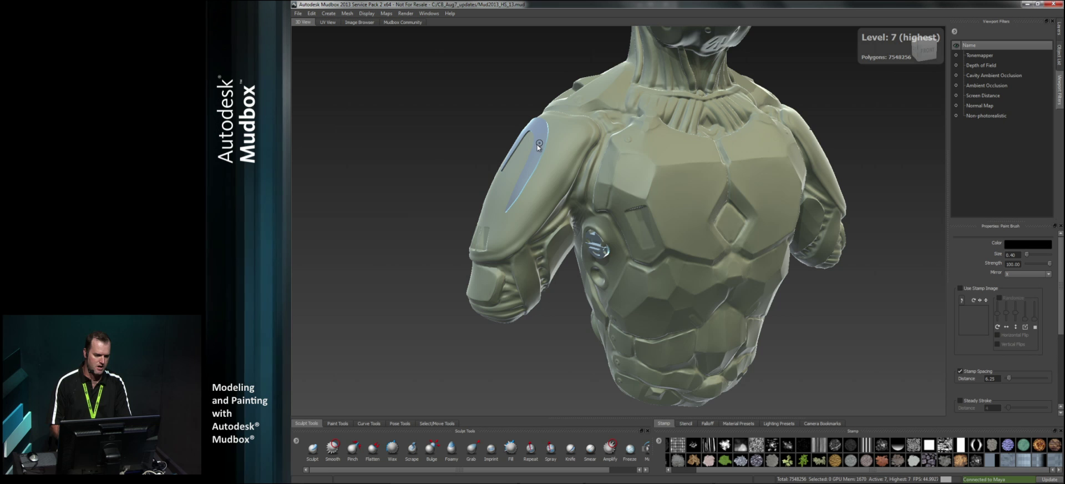
{"action": "mouse_move", "coordinate": [545, 161]}
{"action": "left_mouse_down", "text": "alt"}
{"action": "mouse_move", "coordinate": [517, 164]}
{"action": "mouse_move", "coordinate": [621, 160]}
{"action": "left_mouse_up", "text": "alt"}
{"action": "left_click_drag", "start_coordinate": [544, 147], "coordinate": [568, 152], "text": "alt"}
{"action": "right_click_drag", "start_coordinate": [569, 152], "coordinate": [524, 143]}
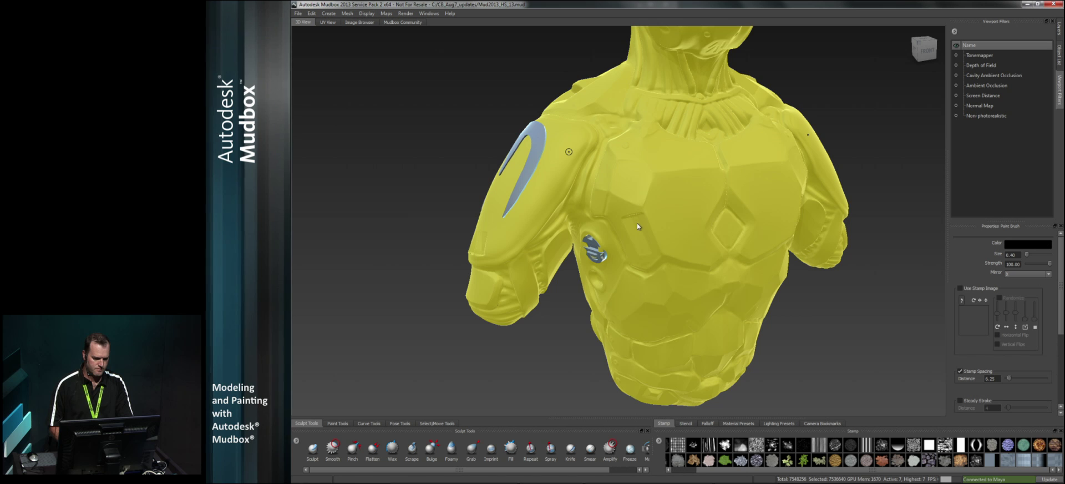
{"action": "left_click_drag", "start_coordinate": [568, 152], "coordinate": [536, 154], "text": "alt"}
{"action": "right_click_drag", "start_coordinate": [514, 132], "coordinate": [522, 188]}
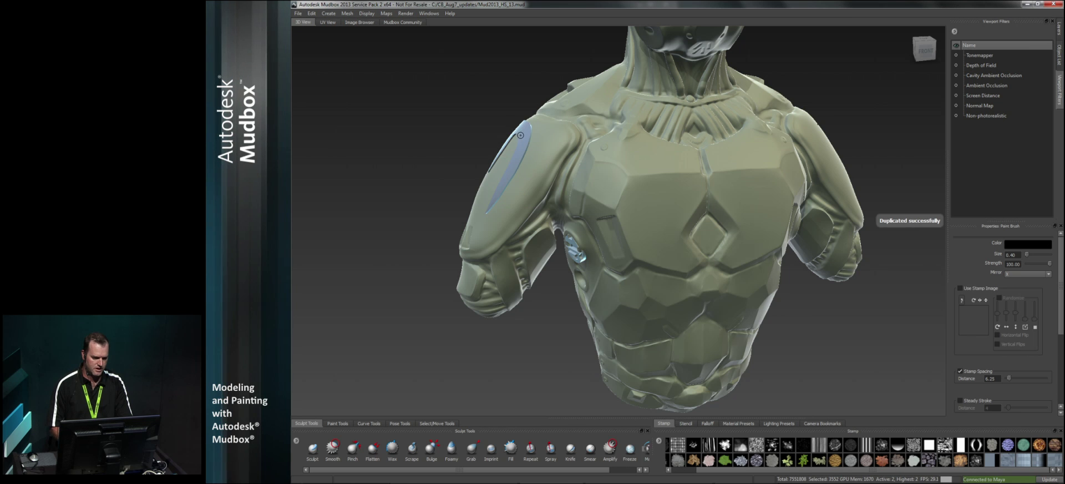
Flip the duplicated emblem across the body onto the opposite shoulder.
{"action": "right_click_drag", "start_coordinate": [517, 131], "coordinate": [574, 194]}
{"action": "mouse_move", "coordinate": [626, 211]}
{"action": "left_mouse_down", "text": "alt"}
{"action": "mouse_move", "coordinate": [483, 207]}
{"action": "mouse_move", "coordinate": [621, 206]}
{"action": "left_mouse_up", "text": "alt"}
{"action": "right_click_drag", "start_coordinate": [622, 206], "coordinate": [660, 158], "text": "alt"}
{"action": "left_click_drag", "start_coordinate": [659, 159], "coordinate": [732, 300], "text": "alt"}
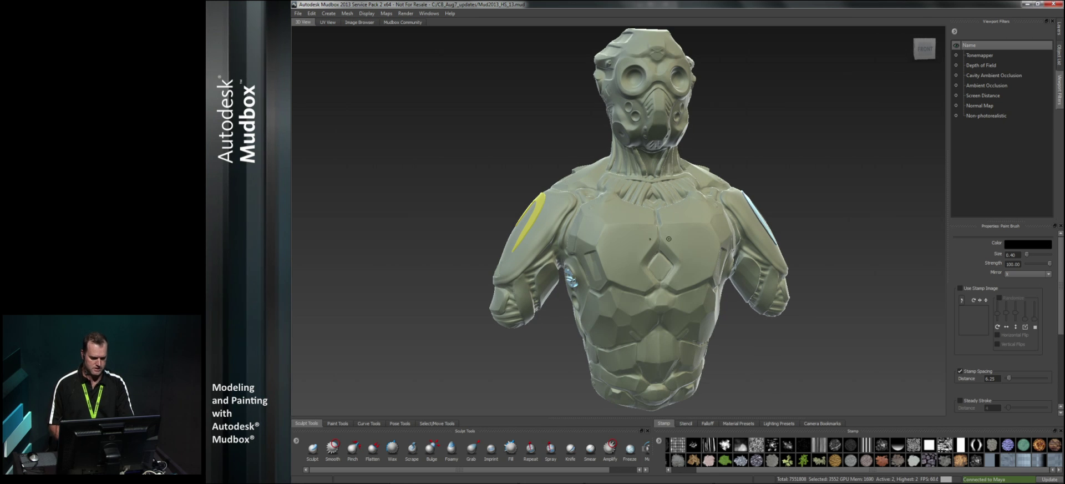
Remove both shoulder emblems and the round side piece from view, leaving only the body mesh.
{"action": "left_click_drag", "start_coordinate": [726, 175], "coordinate": [746, 226], "text": "alt"}
{"action": "key", "text": "Delete"}
{"action": "left_click_drag", "start_coordinate": [606, 314], "coordinate": [616, 298], "text": "alt"}
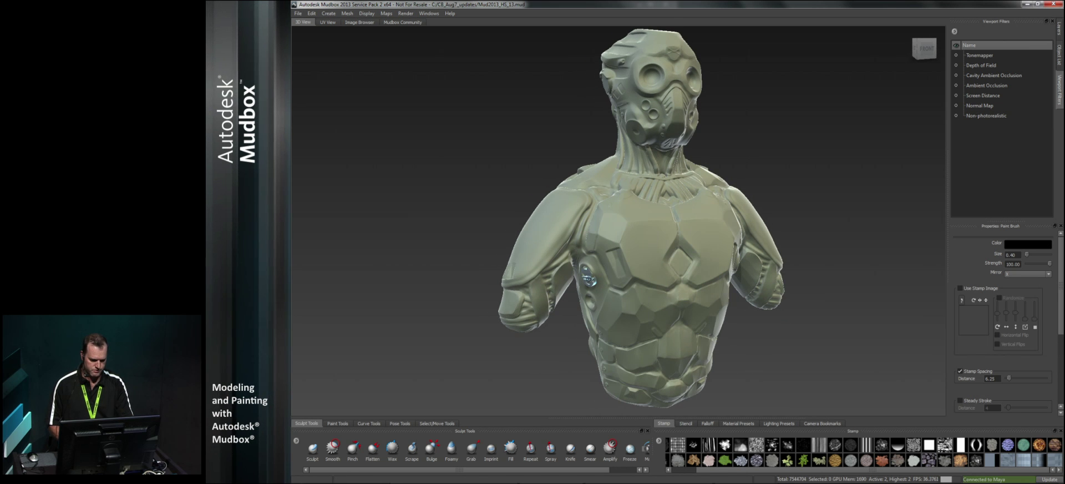
{"action": "key", "text": "Delete"}
{"action": "right_click_drag", "start_coordinate": [616, 298], "coordinate": [632, 277], "text": "alt"}
{"action": "left_click_drag", "start_coordinate": [633, 277], "coordinate": [637, 257], "text": "alt"}
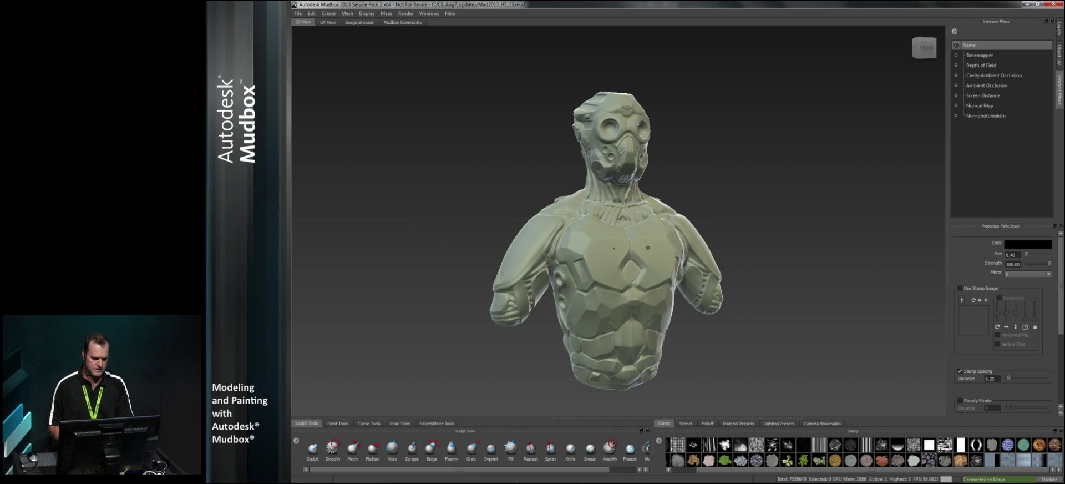
Show all the hidden hard-surface pieces on the bust, including the goggle rings, antennas, hoses and shoulder emblems.
{"action": "right_click", "coordinate": [646, 245]}
{"action": "left_click", "coordinate": [629, 259]}
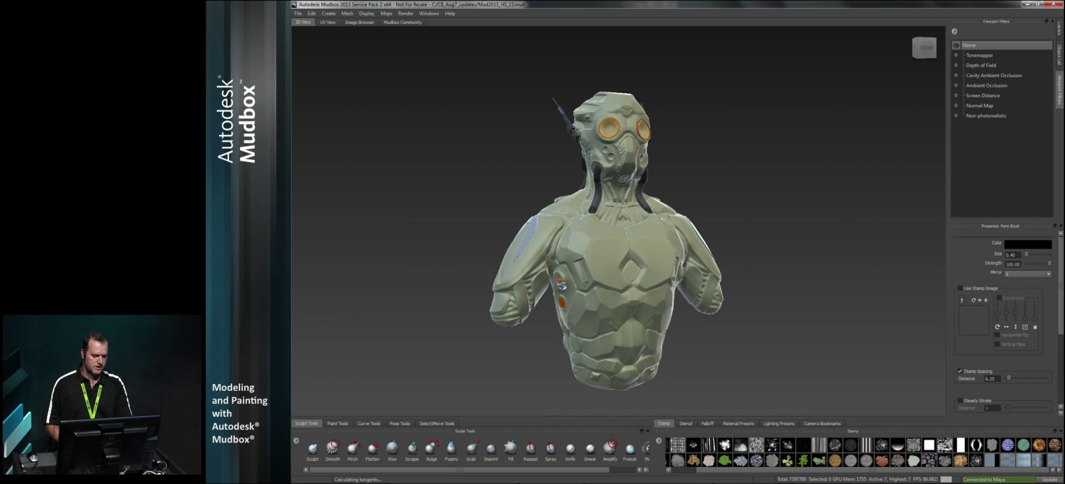
{"action": "left_click_drag", "start_coordinate": [700, 291], "coordinate": [645, 299], "text": "alt"}
{"action": "right_click_drag", "start_coordinate": [663, 213], "coordinate": [582, 319], "text": "alt"}
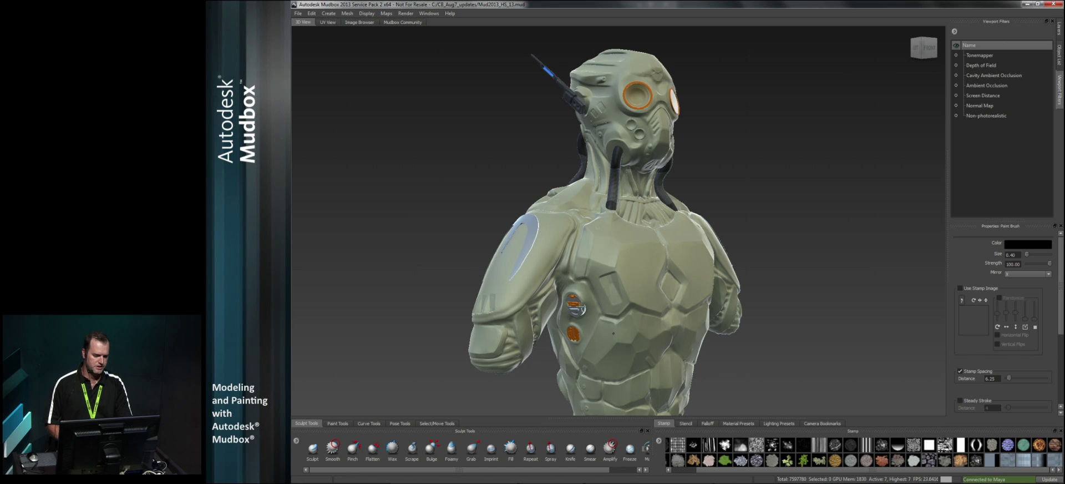
{"action": "left_click_drag", "start_coordinate": [581, 319], "coordinate": [607, 324], "text": "alt"}
{"action": "middle_click_drag", "start_coordinate": [607, 323], "coordinate": [623, 289], "text": "alt"}
{"action": "left_click_drag", "start_coordinate": [623, 289], "coordinate": [664, 286], "text": "alt"}
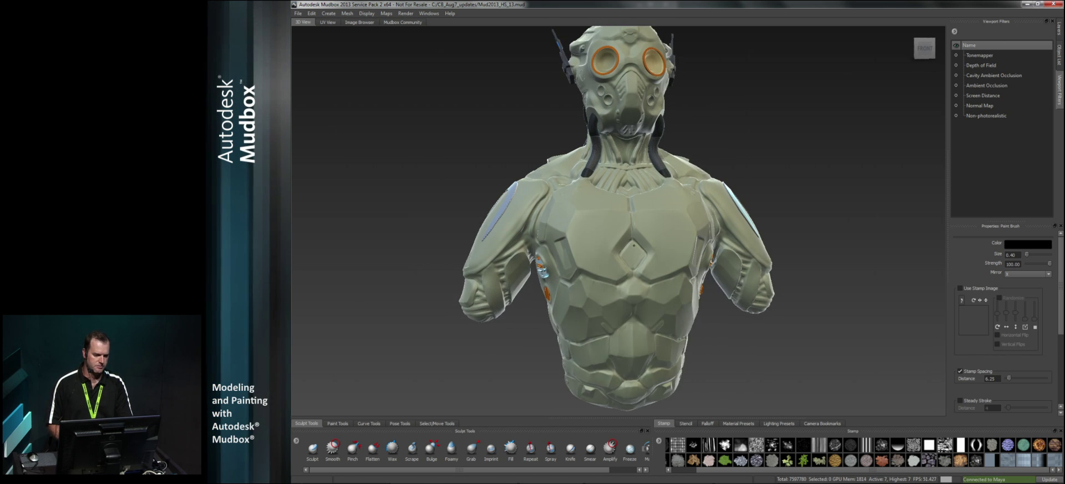
{"action": "middle_click_drag", "start_coordinate": [663, 287], "coordinate": [663, 360], "text": "alt"}
{"action": "left_click_drag", "start_coordinate": [664, 360], "coordinate": [591, 350], "text": "alt"}
{"action": "right_click_drag", "start_coordinate": [591, 350], "coordinate": [682, 260], "text": "alt"}
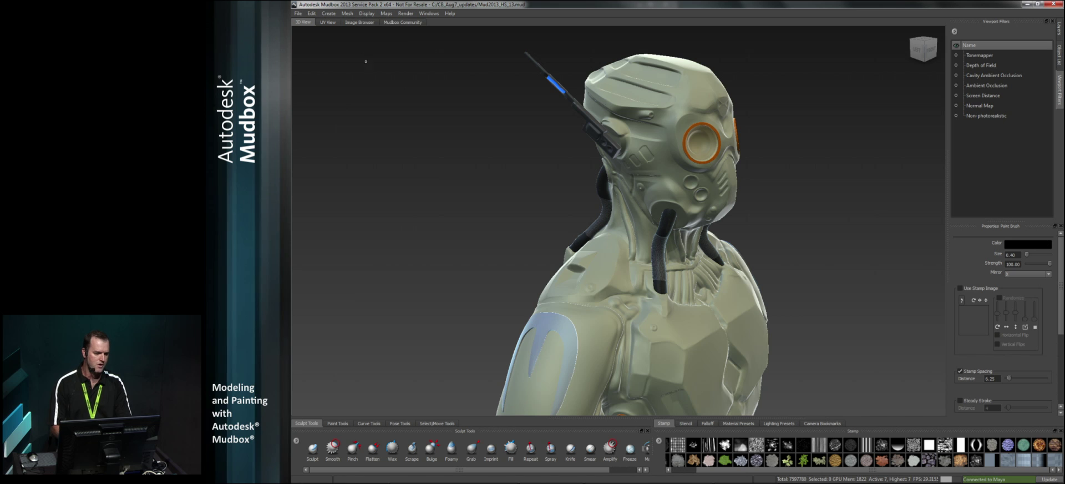
Browse the Base Meshes in the Mudbox Community library.
{"action": "left_click", "coordinate": [403, 22]}
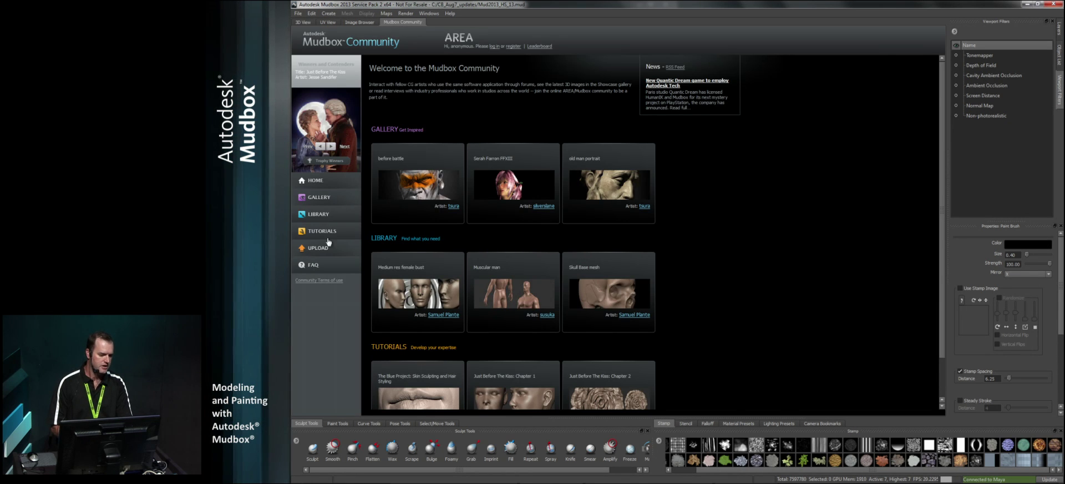
{"action": "left_click", "coordinate": [319, 215]}
{"action": "left_click", "coordinate": [314, 244]}
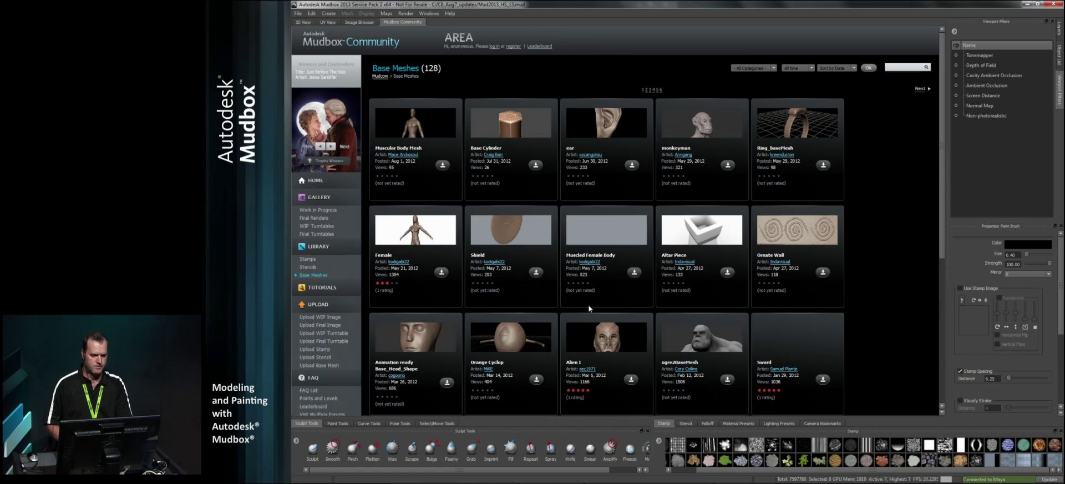
Return to the 3D view of the bust and display the body's paint layers.
{"action": "left_click", "coordinate": [302, 22]}
{"action": "left_click_drag", "start_coordinate": [660, 236], "coordinate": [611, 263], "text": "alt"}
{"action": "right_click_drag", "start_coordinate": [612, 262], "coordinate": [583, 221], "text": "alt"}
{"action": "mouse_move", "coordinate": [582, 222]}
{"action": "left_mouse_down", "text": "alt"}
{"action": "mouse_move", "coordinate": [594, 244]}
{"action": "mouse_move", "coordinate": [527, 247]}
{"action": "mouse_move", "coordinate": [675, 235]}
{"action": "mouse_move", "coordinate": [673, 263]}
{"action": "mouse_move", "coordinate": [768, 252]}
{"action": "mouse_move", "coordinate": [513, 304]}
{"action": "left_mouse_up", "text": "alt"}
{"action": "right_click_drag", "start_coordinate": [513, 304], "coordinate": [433, 222], "text": "alt"}
{"action": "left_click_drag", "start_coordinate": [432, 222], "coordinate": [444, 205], "text": "alt"}
{"action": "middle_click_drag", "start_coordinate": [604, 219], "coordinate": [593, 328], "text": "alt"}
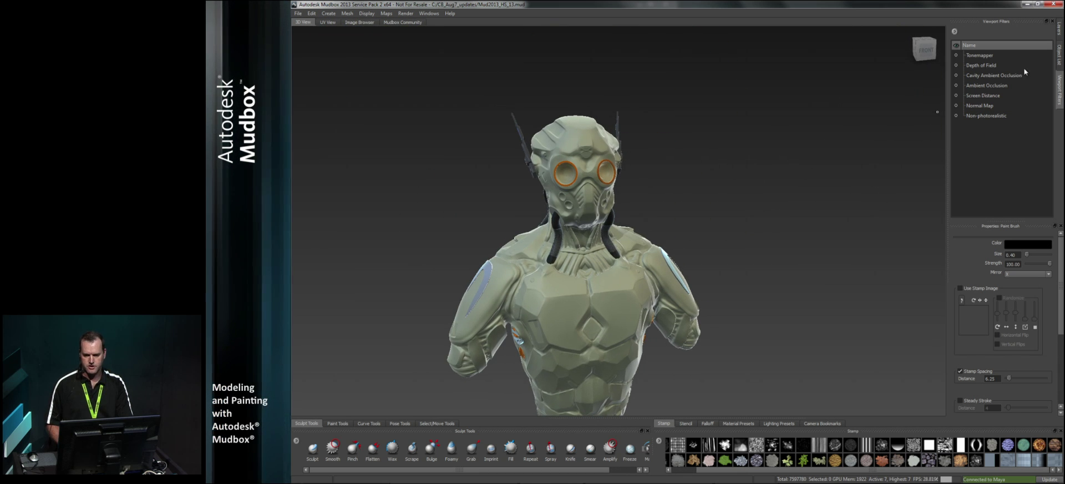
{"action": "left_click", "coordinate": [1059, 29]}
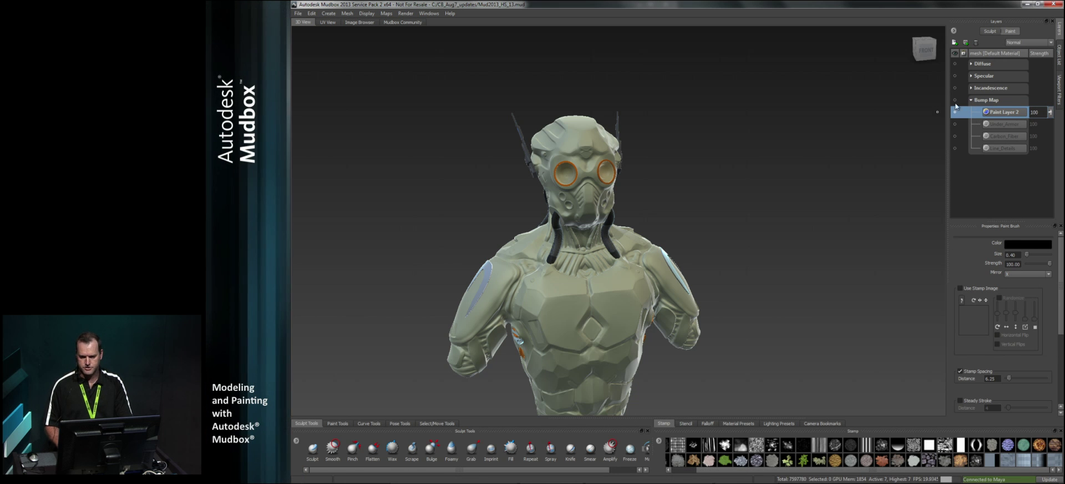
Display the painting tools, turn on the body's Diffuse paint channel and expand its list of layers.
{"action": "left_click_drag", "start_coordinate": [751, 255], "coordinate": [743, 295], "text": "alt"}
{"action": "middle_click_drag", "start_coordinate": [744, 295], "coordinate": [757, 228], "text": "alt"}
{"action": "right_click_drag", "start_coordinate": [757, 228], "coordinate": [766, 255], "text": "alt"}
{"action": "middle_click_drag", "start_coordinate": [766, 254], "coordinate": [769, 281], "text": "alt"}
{"action": "left_click_drag", "start_coordinate": [769, 280], "coordinate": [764, 269], "text": "alt"}
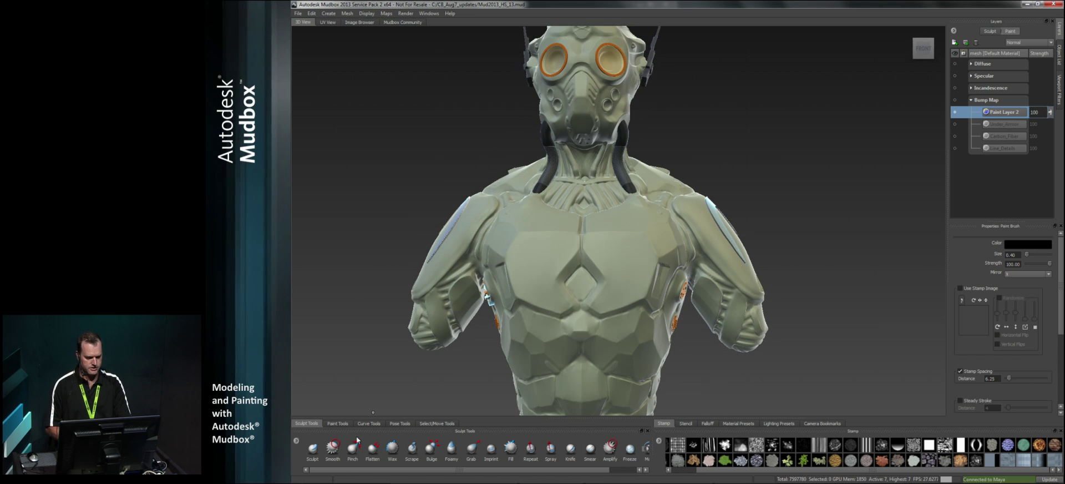
{"action": "left_click", "coordinate": [338, 424]}
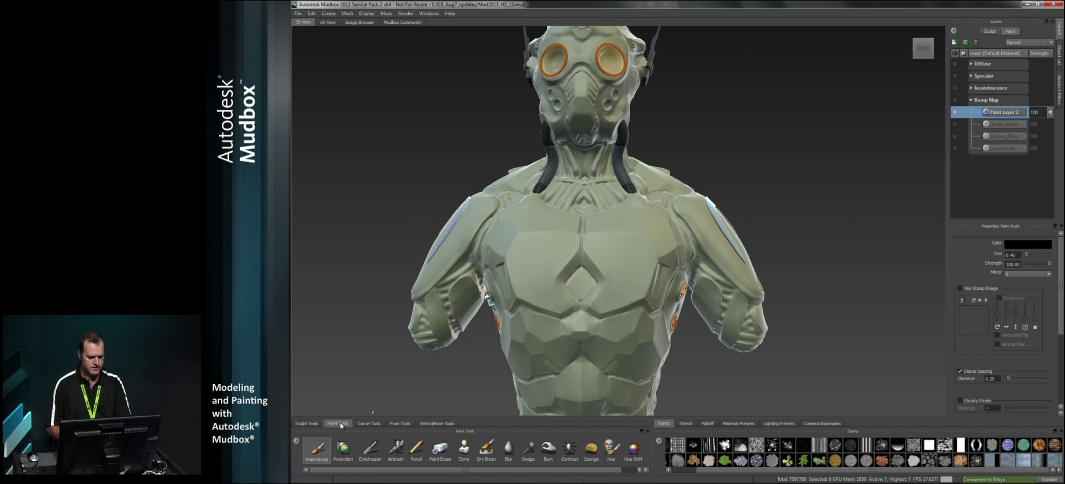
{"action": "left_click", "coordinate": [971, 63]}
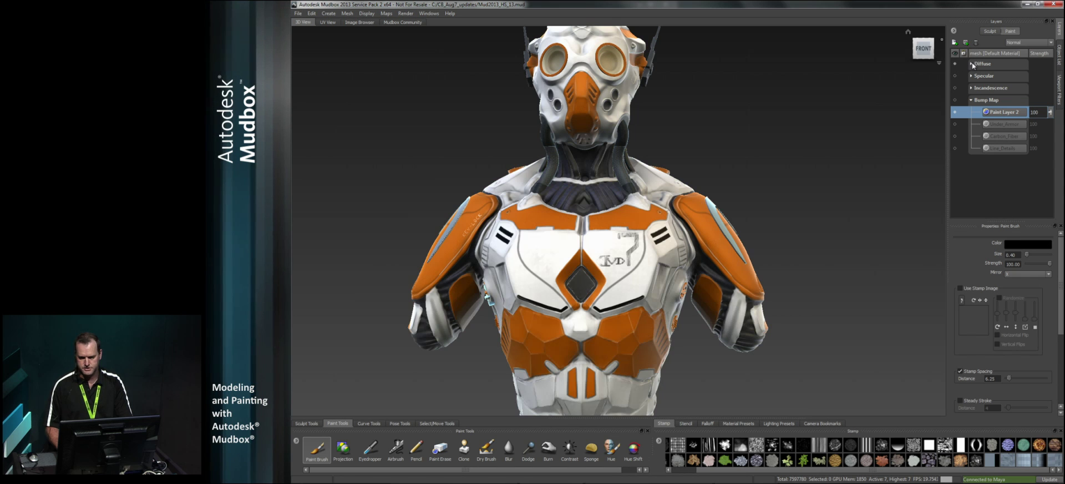
Hide the two mask layers at the end of the Diffuse channel.
{"action": "scroll", "coordinate": [1036, 164], "scroll_direction": "down", "scroll_amount": 2}
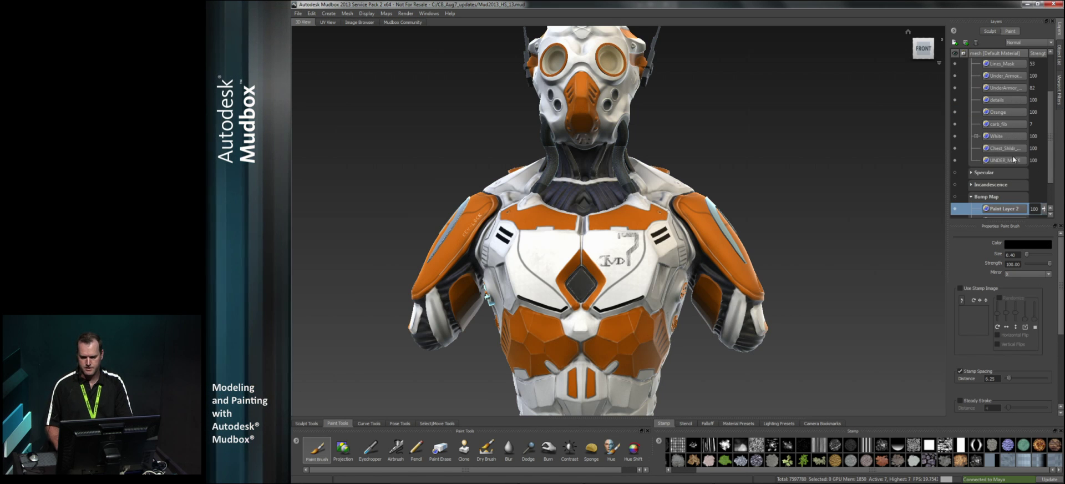
{"action": "left_click", "coordinate": [956, 160]}
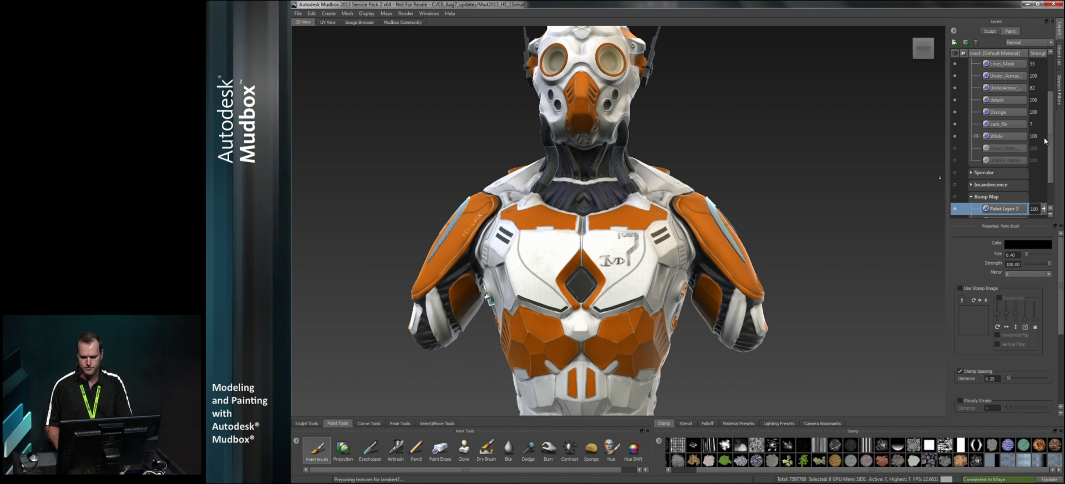
{"action": "scroll", "coordinate": [1017, 162], "scroll_direction": "down", "scroll_amount": 1}
{"action": "right_click_drag", "start_coordinate": [658, 278], "coordinate": [673, 279], "text": "alt"}
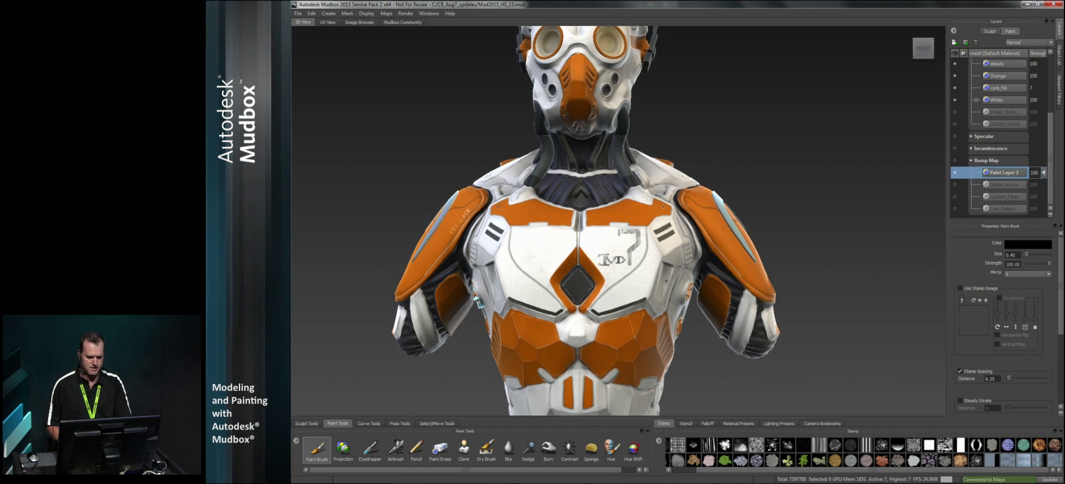
Turn on Steady Stroke for the Paint Brush and try painting fine bump lines across the shoulder armour on Paint Layer 2.
{"action": "middle_click_drag", "start_coordinate": [672, 279], "coordinate": [665, 201], "text": "alt"}
{"action": "left_click_drag", "start_coordinate": [665, 201], "coordinate": [604, 221], "text": "alt"}
{"action": "right_click_drag", "start_coordinate": [605, 222], "coordinate": [634, 223], "text": "alt"}
{"action": "middle_click_drag", "start_coordinate": [634, 223], "coordinate": [612, 235], "text": "alt"}
{"action": "left_click_drag", "start_coordinate": [613, 235], "coordinate": [513, 233], "text": "alt"}
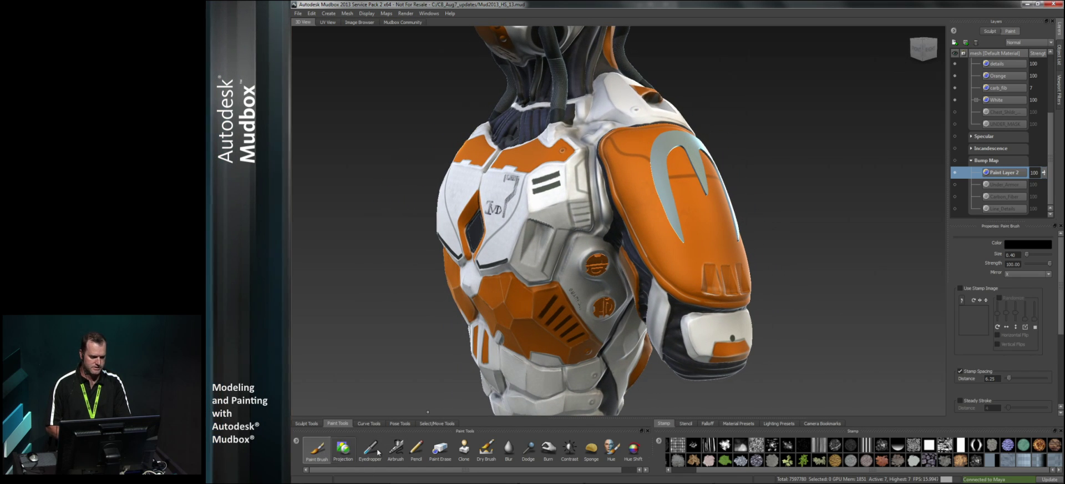
{"action": "left_click_drag", "start_coordinate": [702, 243], "coordinate": [702, 138], "text": "alt"}
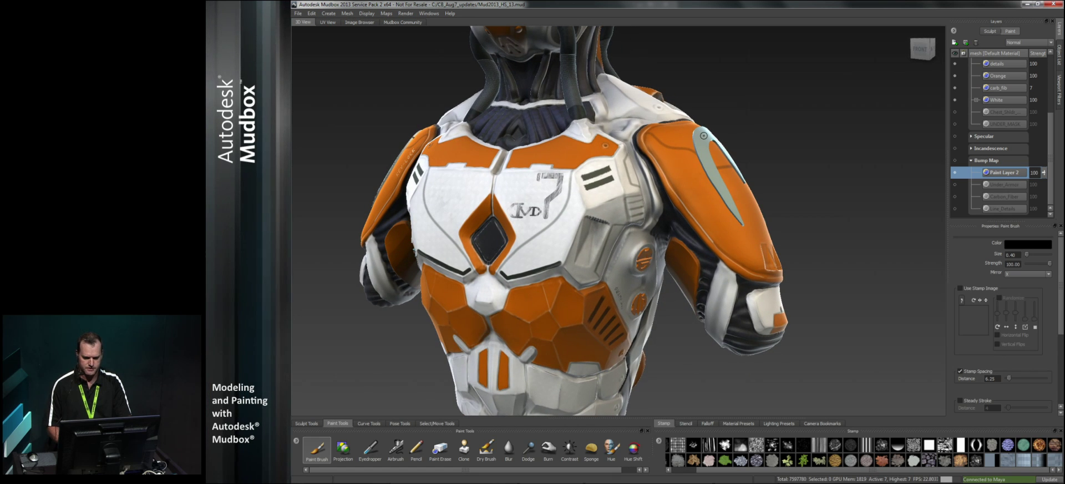
{"action": "mouse_move", "coordinate": [758, 209]}
{"action": "left_mouse_down", "text": "alt"}
{"action": "mouse_move", "coordinate": [662, 254]}
{"action": "mouse_move", "coordinate": [709, 243]}
{"action": "mouse_move", "coordinate": [719, 265]}
{"action": "left_mouse_up", "text": "alt"}
{"action": "key", "text": "ctrl+z"}
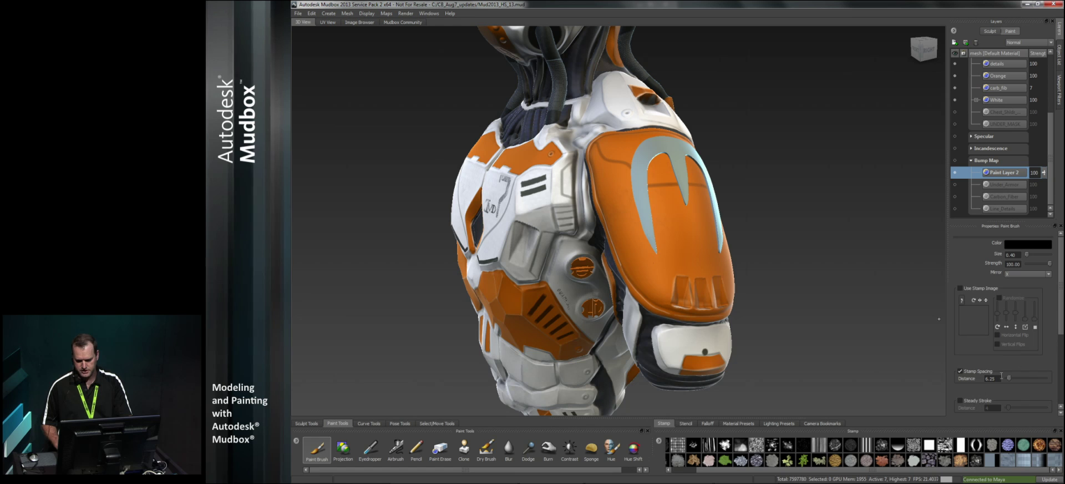
{"action": "left_click", "coordinate": [962, 401]}
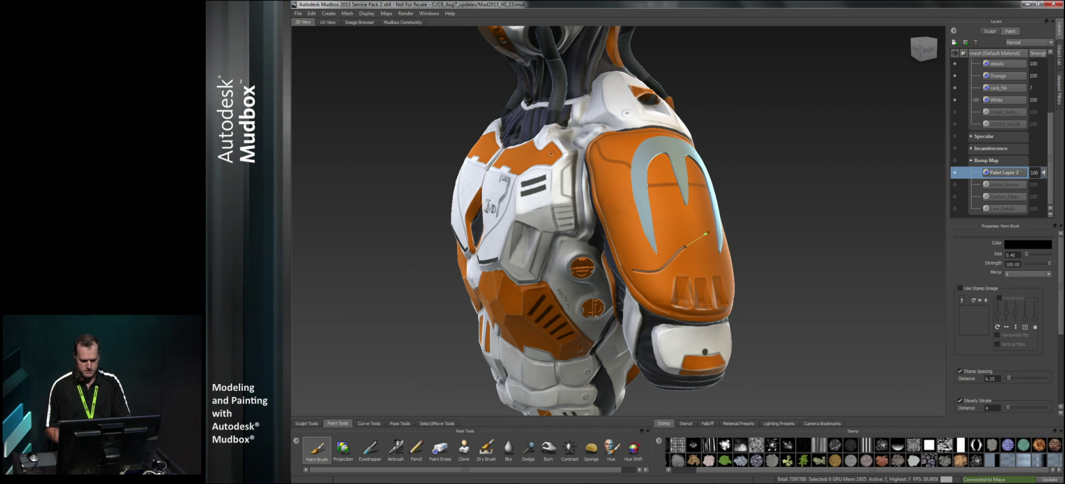
{"action": "left_click_drag", "start_coordinate": [665, 236], "coordinate": [775, 235], "text": "alt"}
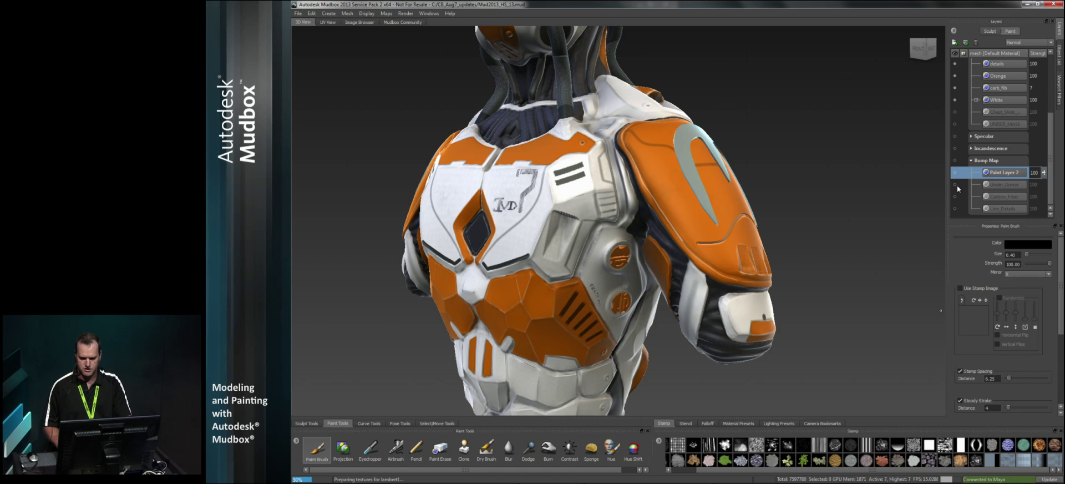
Enlarge the layer list and show the Under_Armor, Carbon_Fiber and Line_Details layers of the Bump Map channel.
{"action": "scroll", "coordinate": [963, 191], "scroll_direction": "down", "scroll_amount": 1}
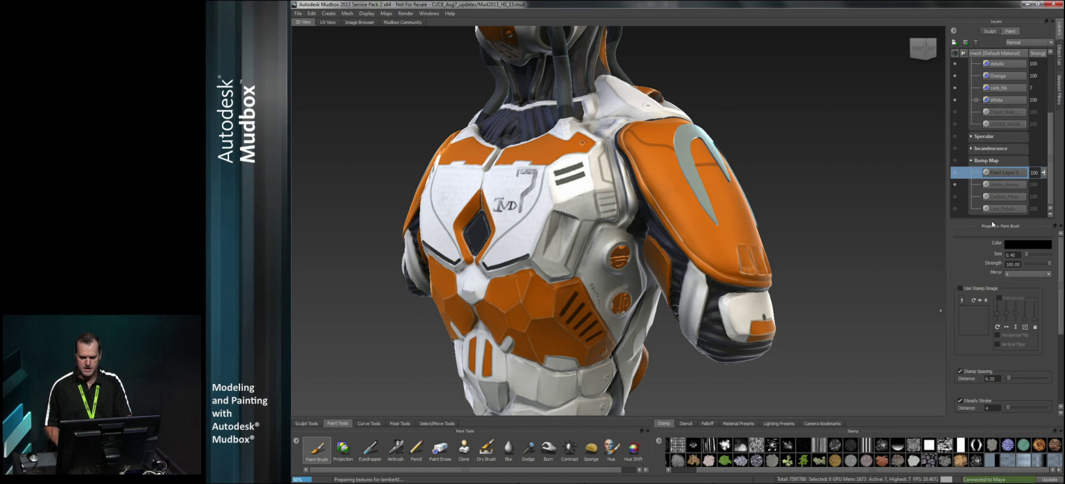
{"action": "left_click_drag", "start_coordinate": [993, 223], "coordinate": [993, 289]}
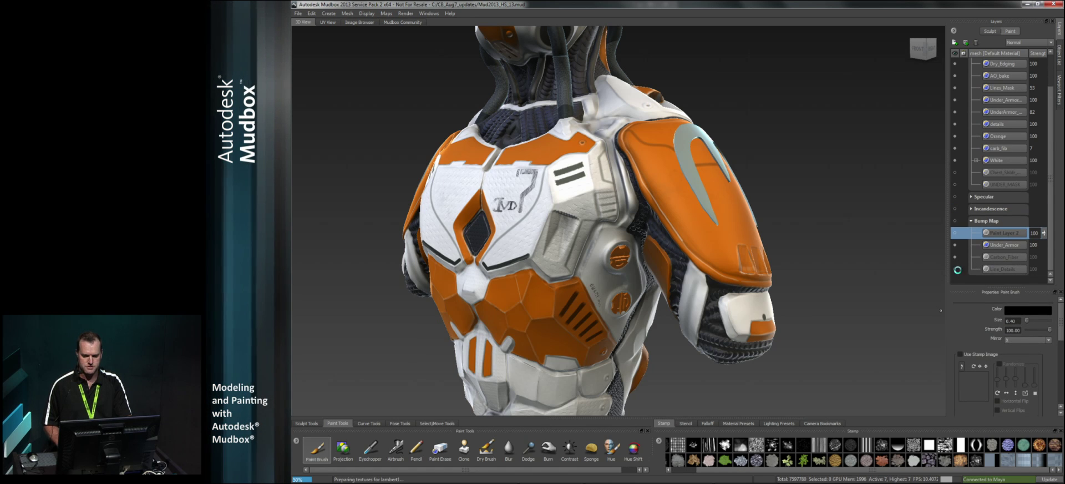
{"action": "scroll", "coordinate": [958, 272], "scroll_direction": "up", "scroll_amount": 1}
{"action": "scroll", "coordinate": [1048, 213], "scroll_direction": "down", "scroll_amount": 1}
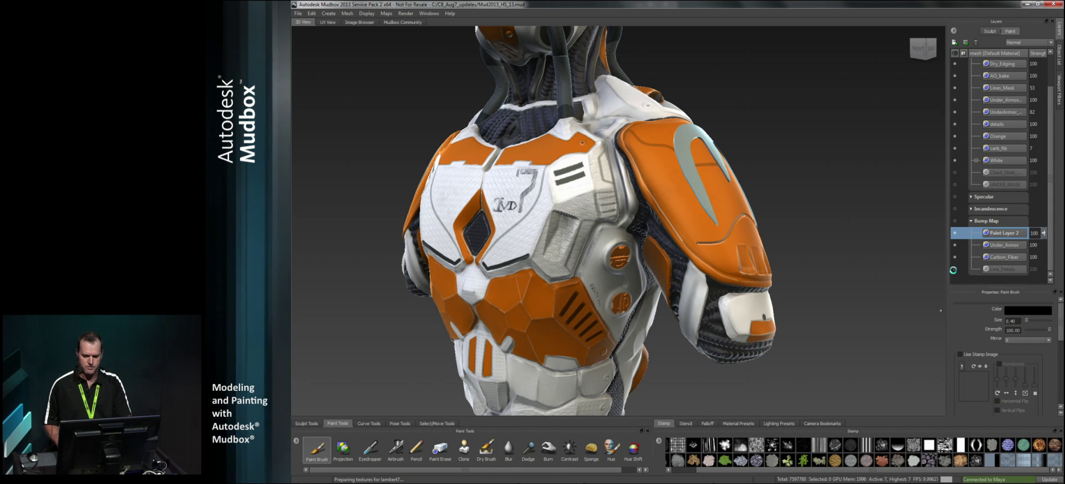
{"action": "left_click", "coordinate": [954, 268]}
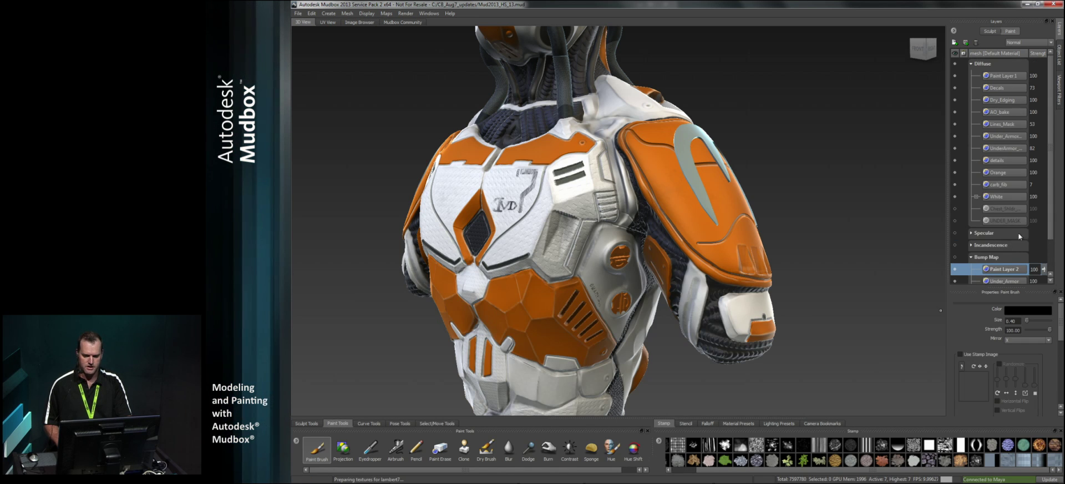
Select the Under_Armor bump layer and examine the bump detail around the torso, neck and shoulders.
{"action": "left_click_drag", "start_coordinate": [757, 226], "coordinate": [694, 246], "text": "alt"}
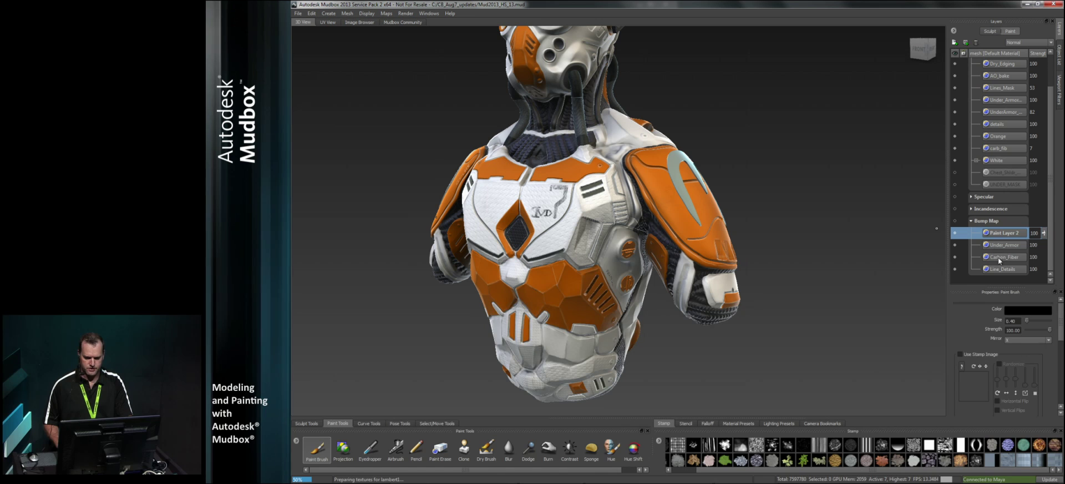
{"action": "left_click", "coordinate": [997, 245]}
{"action": "right_click", "coordinate": [998, 246]}
{"action": "left_click", "coordinate": [888, 233]}
{"action": "middle_click_drag", "start_coordinate": [715, 211], "coordinate": [771, 302], "text": "alt"}
{"action": "left_click_drag", "start_coordinate": [722, 250], "coordinate": [686, 249], "text": "alt"}
{"action": "right_click_drag", "start_coordinate": [686, 249], "coordinate": [777, 252], "text": "alt"}
{"action": "left_click_drag", "start_coordinate": [777, 252], "coordinate": [638, 278], "text": "alt"}
{"action": "right_click_drag", "start_coordinate": [638, 278], "coordinate": [571, 278], "text": "alt"}
{"action": "left_click_drag", "start_coordinate": [572, 278], "coordinate": [683, 272], "text": "alt"}
{"action": "right_click_drag", "start_coordinate": [682, 272], "coordinate": [654, 271], "text": "alt"}
{"action": "middle_click_drag", "start_coordinate": [654, 272], "coordinate": [655, 206], "text": "alt"}
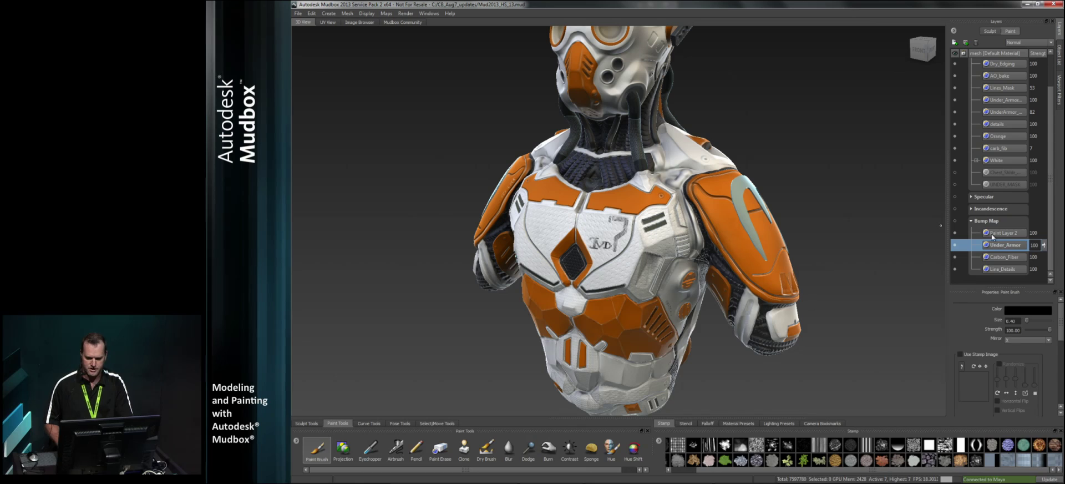
Generate a normal map layer from the Under_Armor bump layer, accepting the offered settings.
{"action": "right_click", "coordinate": [993, 248]}
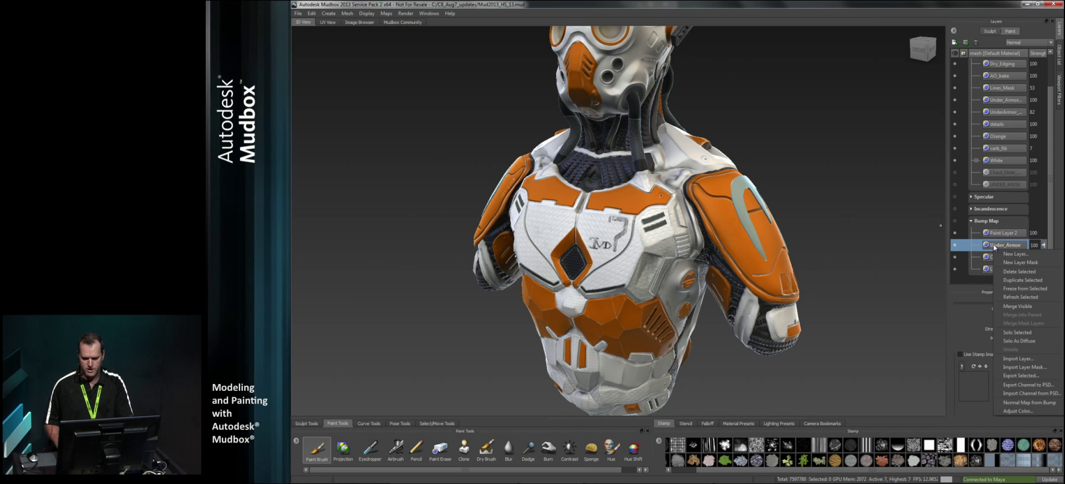
{"action": "left_click", "coordinate": [1028, 404]}
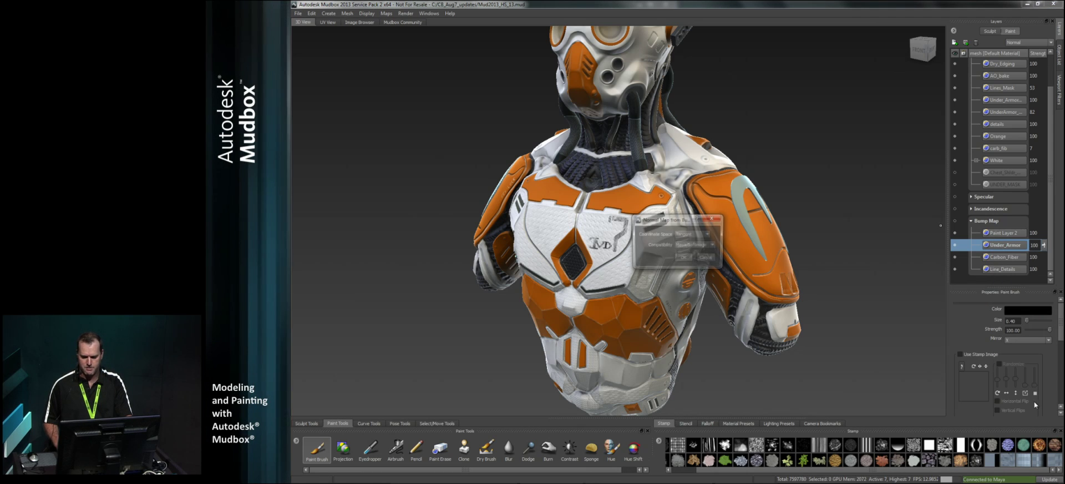
{"action": "left_click", "coordinate": [684, 258]}
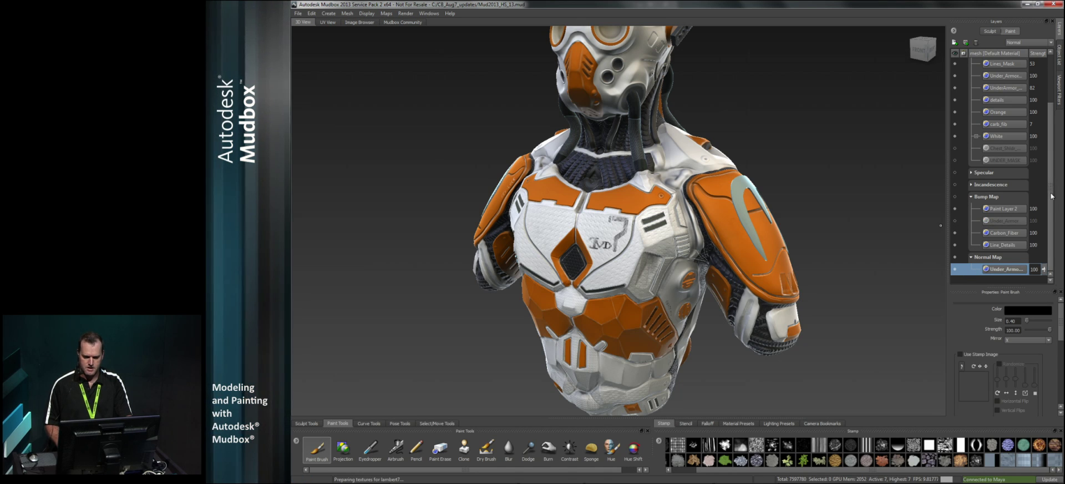
{"action": "mouse_move", "coordinate": [748, 259]}
{"action": "left_mouse_down", "text": "alt"}
{"action": "mouse_move", "coordinate": [811, 258]}
{"action": "mouse_move", "coordinate": [616, 275]}
{"action": "mouse_move", "coordinate": [495, 261]}
{"action": "mouse_move", "coordinate": [761, 256]}
{"action": "left_mouse_up", "text": "alt"}
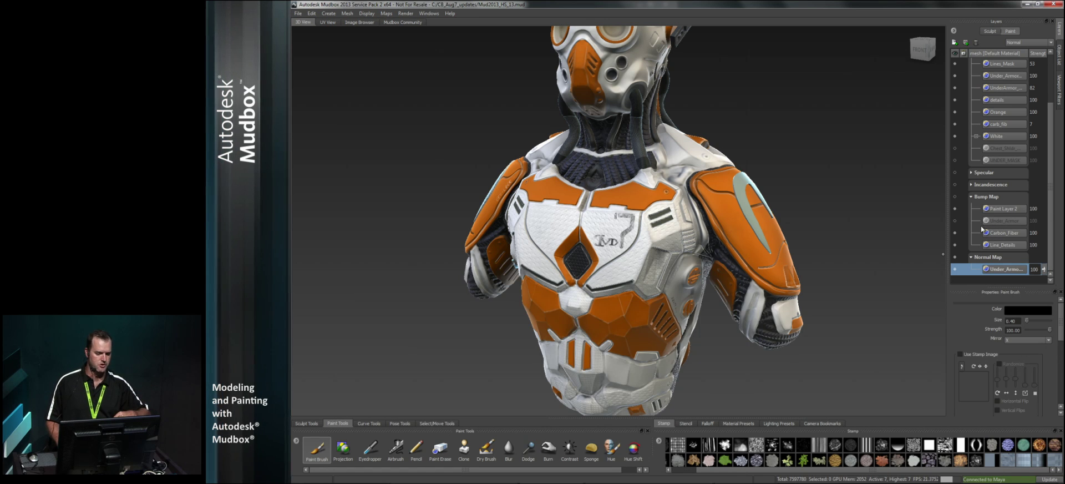
Solo the Under_Armor normal map layer as diffuse and examine its detail on the neck, shoulder and chest.
{"action": "right_click", "coordinate": [1001, 276]}
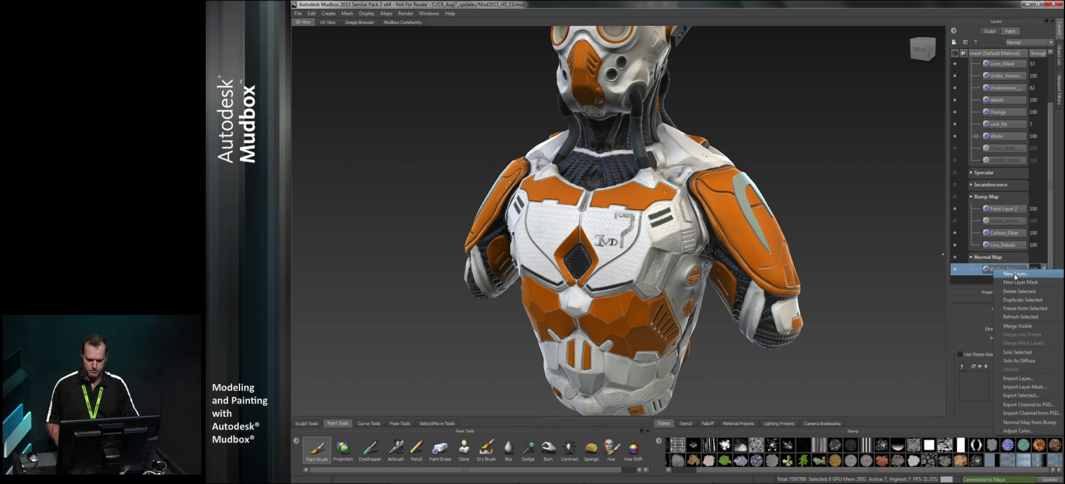
{"action": "left_click", "coordinate": [1025, 351]}
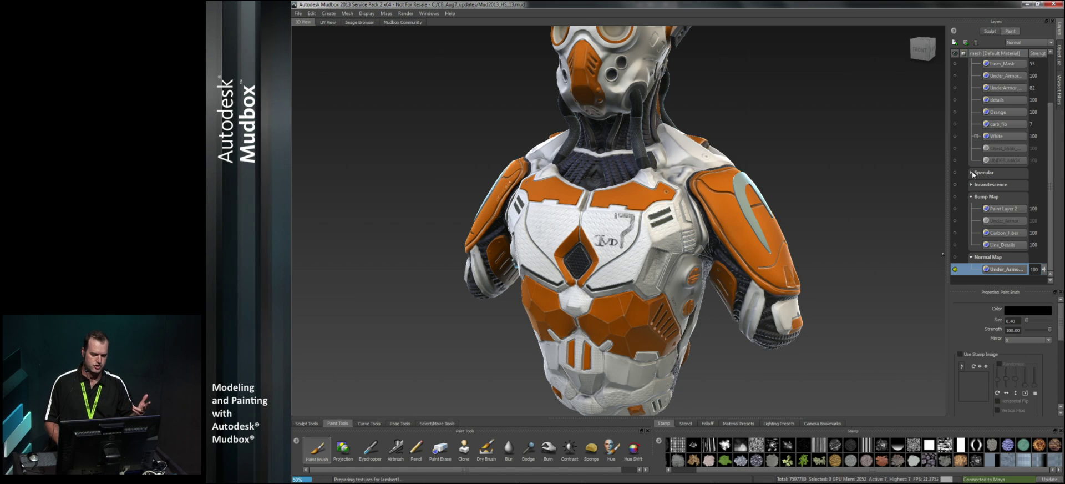
{"action": "middle_click_drag", "start_coordinate": [773, 137], "coordinate": [793, 227], "text": "alt"}
{"action": "right_click_drag", "start_coordinate": [793, 227], "coordinate": [762, 185], "text": "alt"}
{"action": "mouse_move", "coordinate": [761, 185]}
{"action": "left_mouse_down", "text": "alt"}
{"action": "mouse_move", "coordinate": [675, 317]}
{"action": "mouse_move", "coordinate": [633, 296]}
{"action": "mouse_move", "coordinate": [560, 287]}
{"action": "left_mouse_up", "text": "alt"}
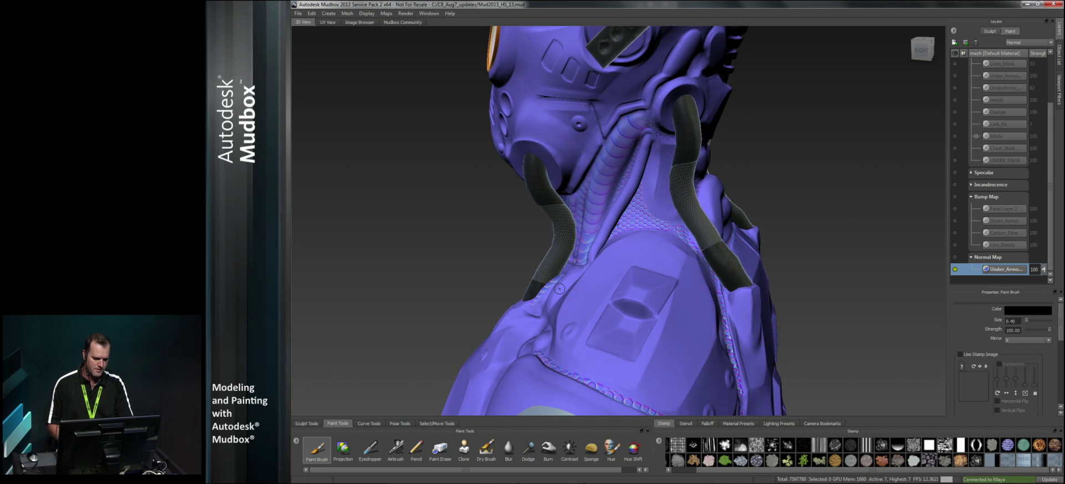
{"action": "left_click_drag", "start_coordinate": [649, 237], "coordinate": [749, 240], "text": "alt"}
{"action": "scroll", "coordinate": [749, 239], "scroll_direction": "down", "scroll_amount": 2}
Unsolo the normal map layer and bring the whole painted bust back into view.
{"action": "right_click", "coordinate": [996, 270]}
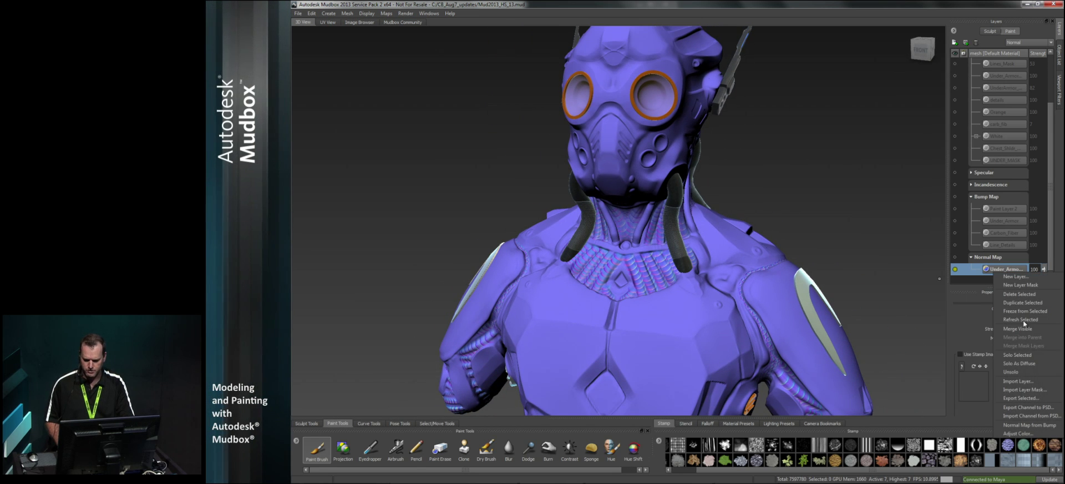
{"action": "left_click", "coordinate": [1016, 365]}
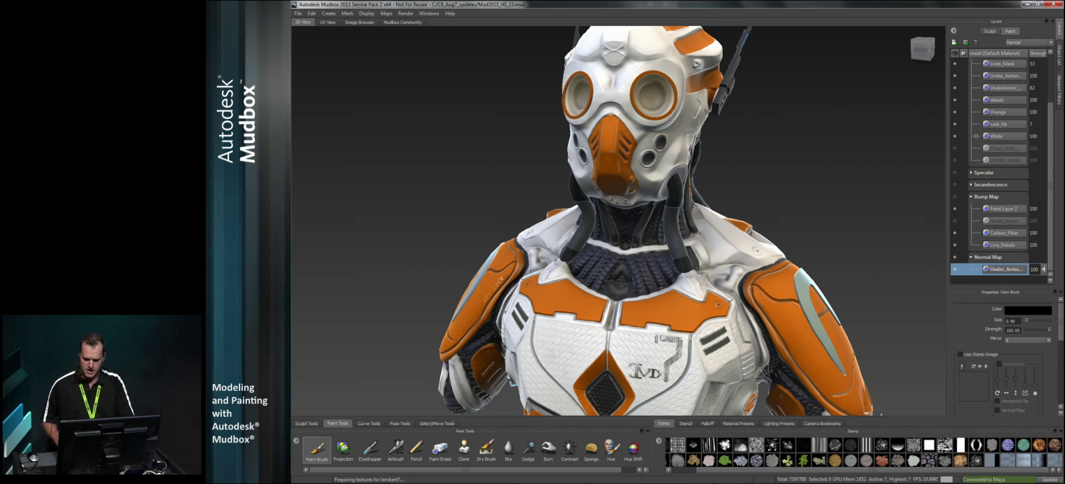
{"action": "right_click_drag", "start_coordinate": [865, 229], "coordinate": [799, 227], "text": "alt"}
{"action": "left_click_drag", "start_coordinate": [798, 226], "coordinate": [943, 236], "text": "alt"}
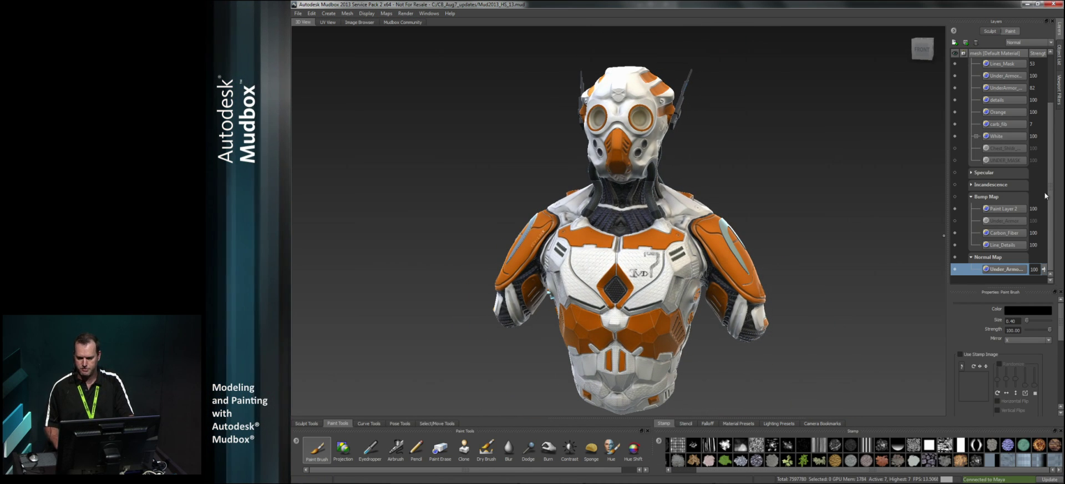
Adjust the color of the Orange diffuse layer to purple with hue -139, saturation -23 and value -64.
{"action": "scroll", "coordinate": [1021, 172], "scroll_direction": "up", "scroll_amount": 3}
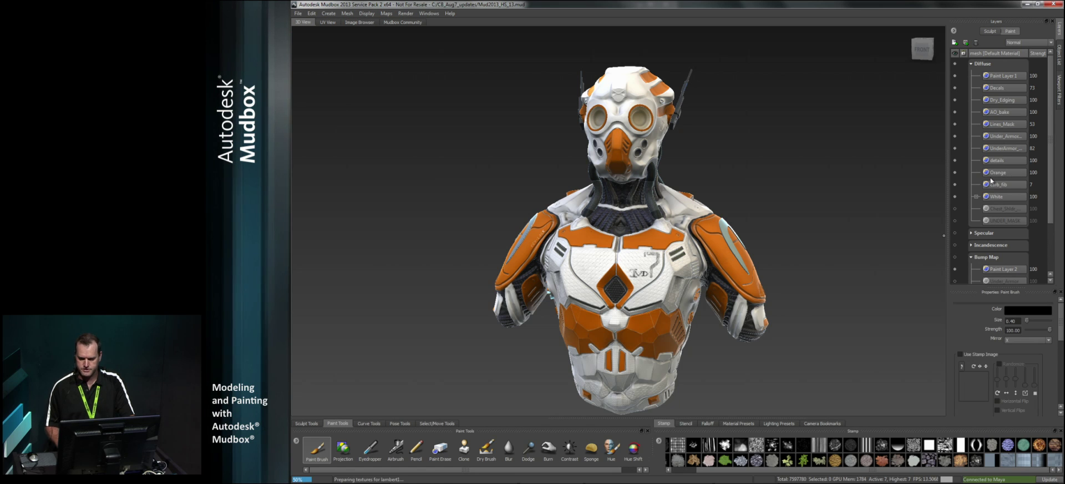
{"action": "left_click", "coordinate": [1008, 172]}
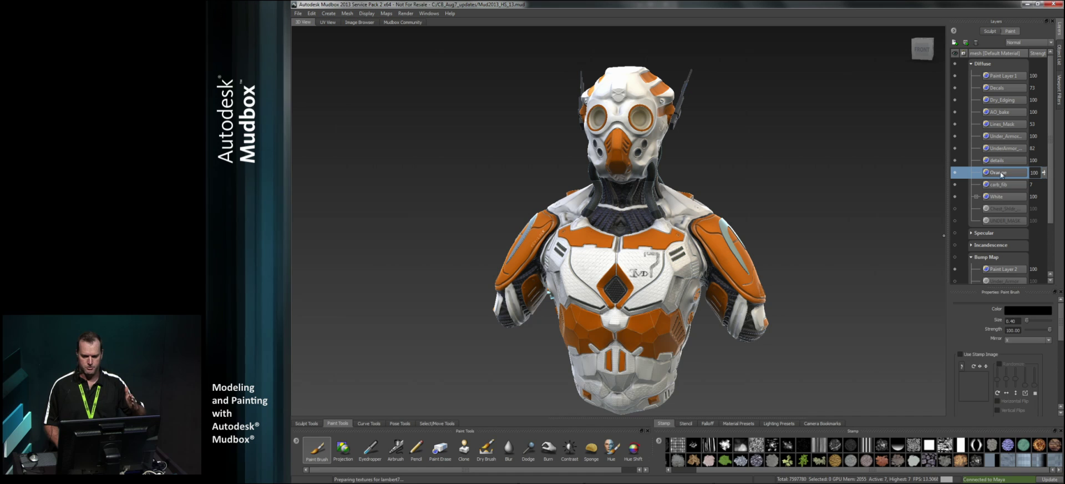
{"action": "right_click", "coordinate": [1001, 172]}
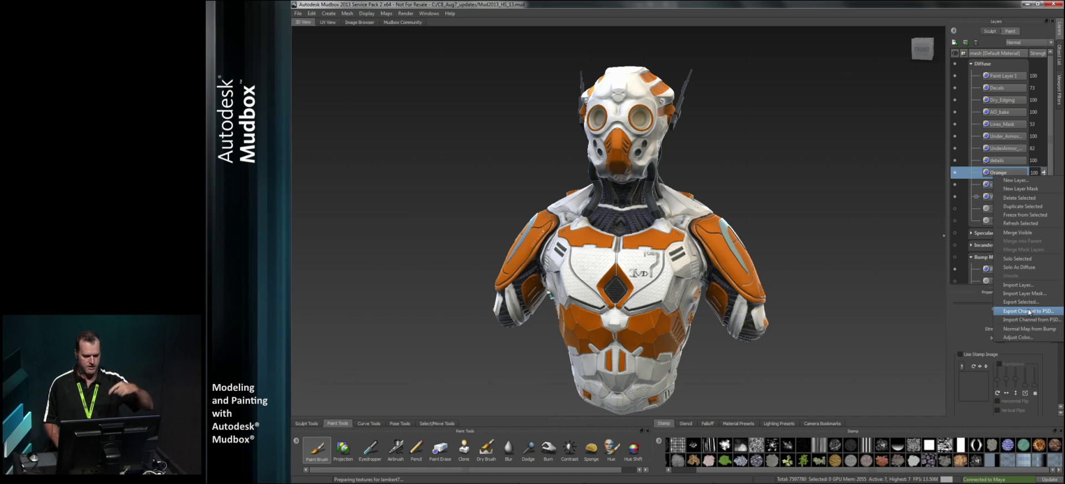
{"action": "left_click", "coordinate": [1025, 338]}
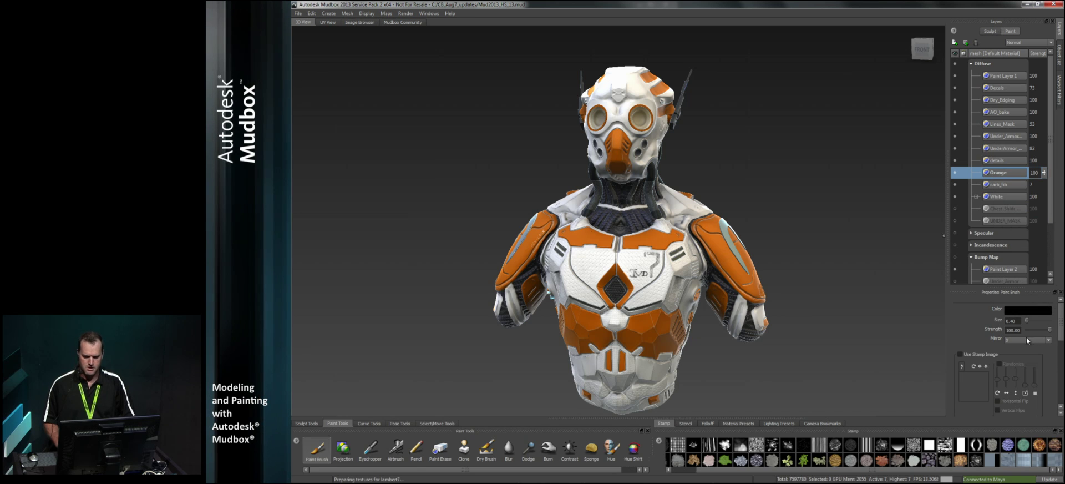
{"action": "left_click_drag", "start_coordinate": [721, 122], "coordinate": [878, 100]}
{"action": "mouse_move", "coordinate": [870, 143]}
{"action": "left_mouse_down"}
{"action": "mouse_move", "coordinate": [881, 143]}
{"action": "mouse_move", "coordinate": [853, 165]}
{"action": "mouse_move", "coordinate": [854, 143]}
{"action": "mouse_move", "coordinate": [870, 143]}
{"action": "left_mouse_up"}
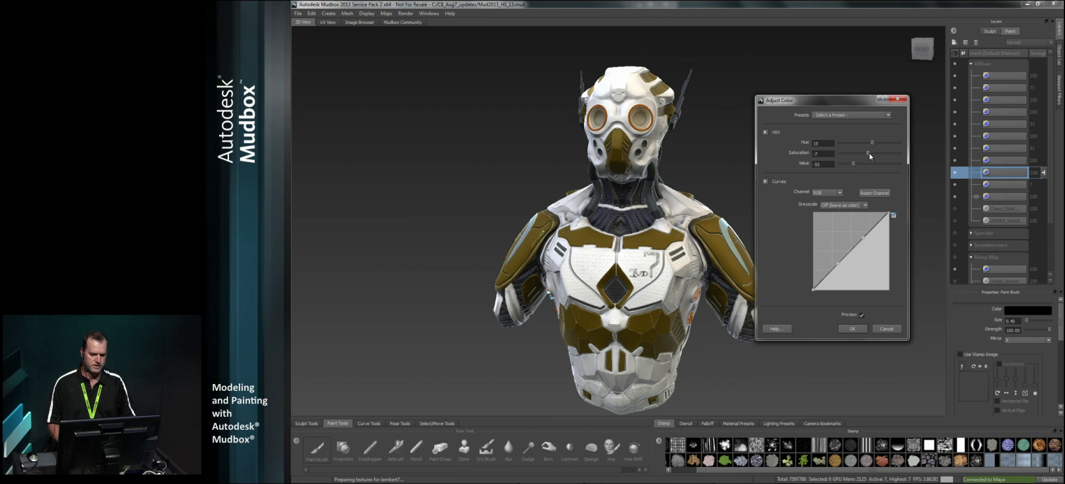
{"action": "left_click_drag", "start_coordinate": [878, 144], "coordinate": [853, 145]}
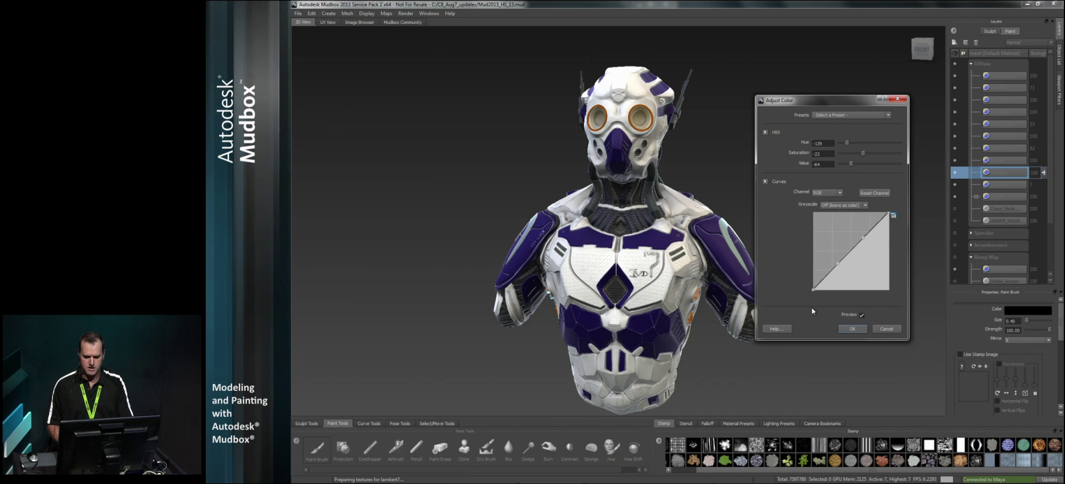
{"action": "left_click", "coordinate": [852, 328]}
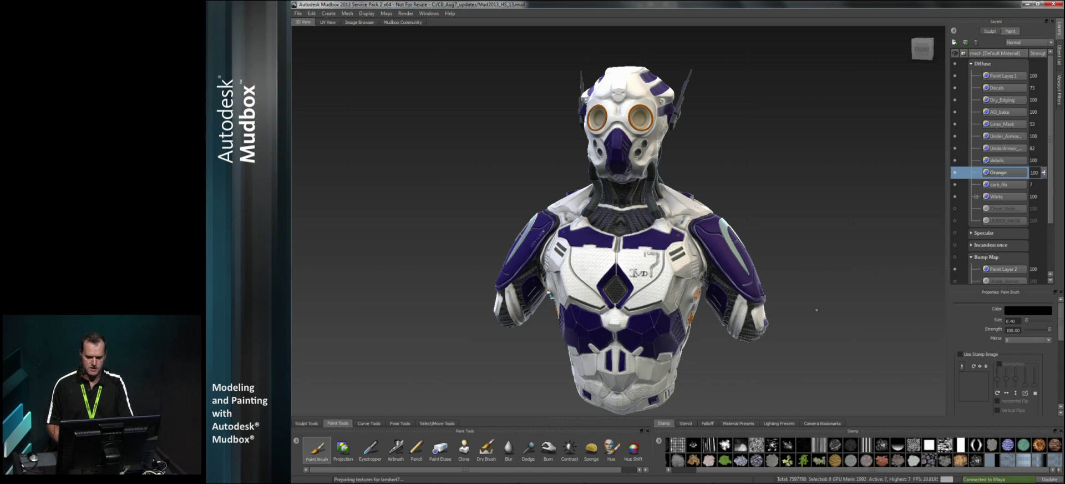
Turn on the Cavity Ambient Occlusion viewport filter.
{"action": "left_click", "coordinate": [1057, 89]}
{"action": "left_click", "coordinate": [975, 78]}
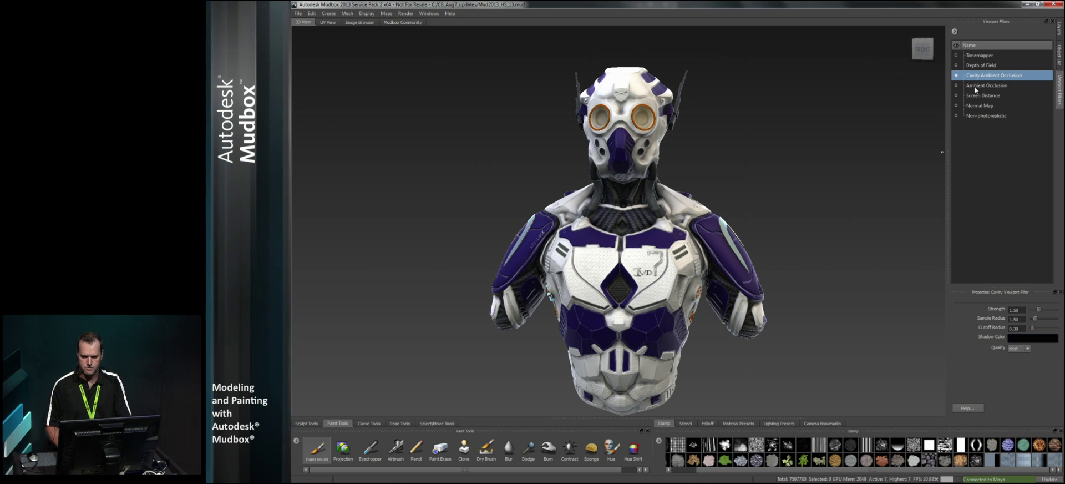
Turn on the Ambient Occlusion viewport filter in addition to the cavity one and frame the whole bust from the front.
{"action": "left_click", "coordinate": [976, 86]}
{"action": "left_click_drag", "start_coordinate": [776, 243], "coordinate": [785, 253], "text": "alt"}
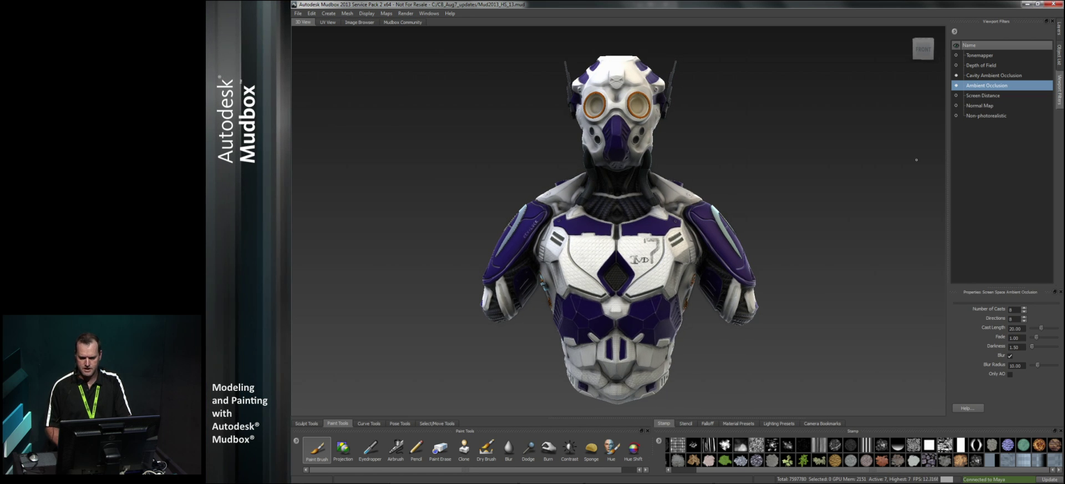
{"action": "left_click_drag", "start_coordinate": [763, 178], "coordinate": [762, 170], "text": "alt"}
{"action": "middle_click_drag", "start_coordinate": [761, 153], "coordinate": [755, 145], "text": "alt"}
Set up a screen image save at twice the screen size, 3246 by 1934 pixels, with transparency.
{"action": "left_click", "coordinate": [407, 15]}
{"action": "left_click", "coordinate": [419, 25]}
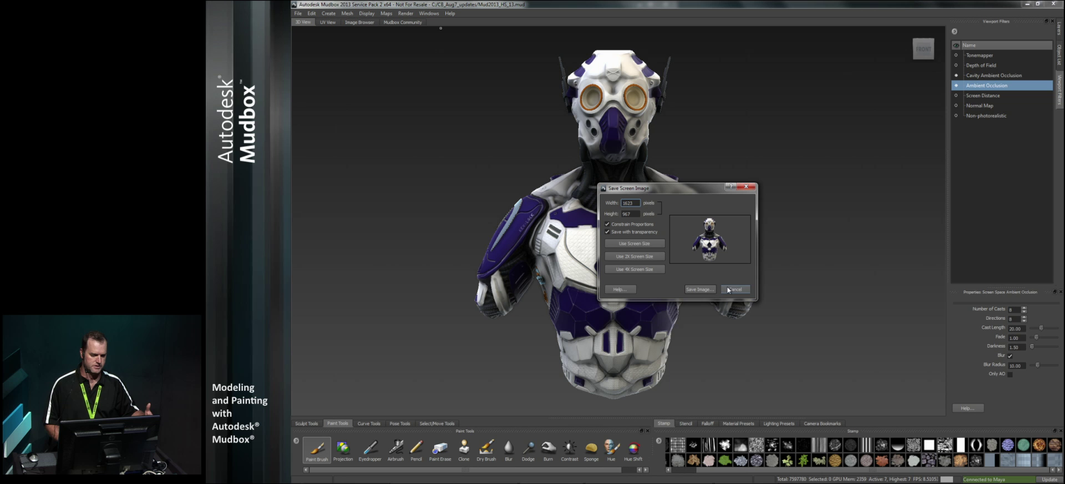
{"action": "left_click_drag", "start_coordinate": [687, 189], "coordinate": [795, 121]}
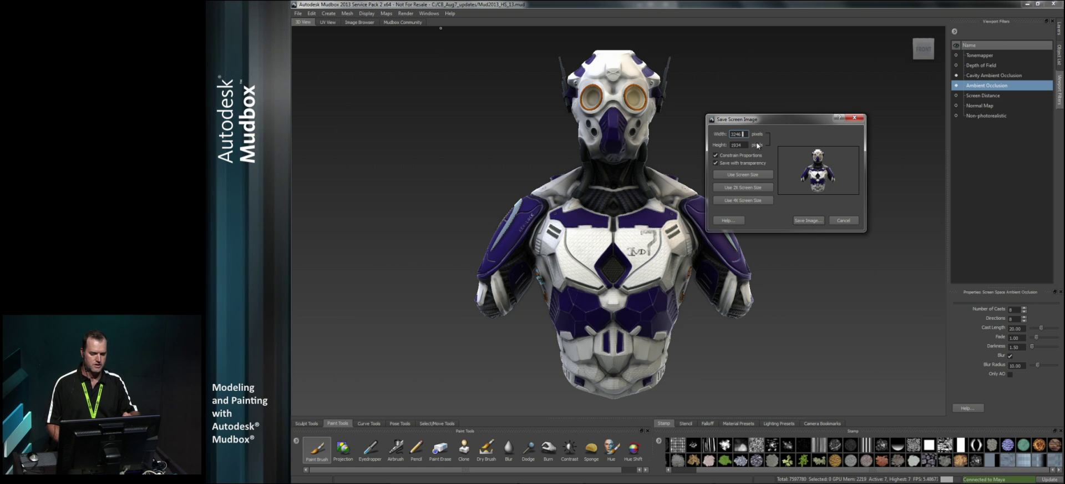
{"action": "left_click_drag", "start_coordinate": [778, 121], "coordinate": [809, 111]}
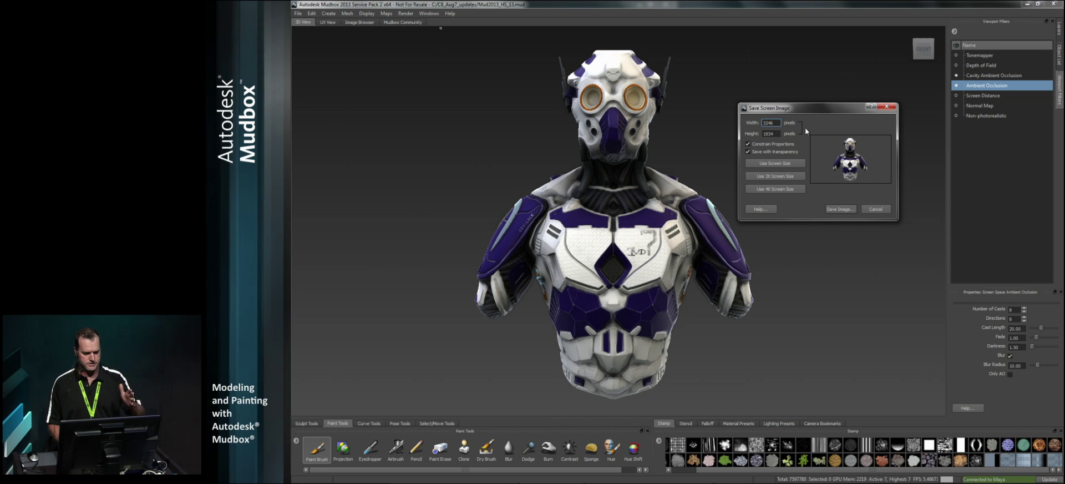
Save the screen image as HS_Test in the Mudbox 2013-x64 data folder.
{"action": "left_click", "coordinate": [839, 209]}
{"action": "left_click_drag", "start_coordinate": [688, 109], "coordinate": [817, 133]}
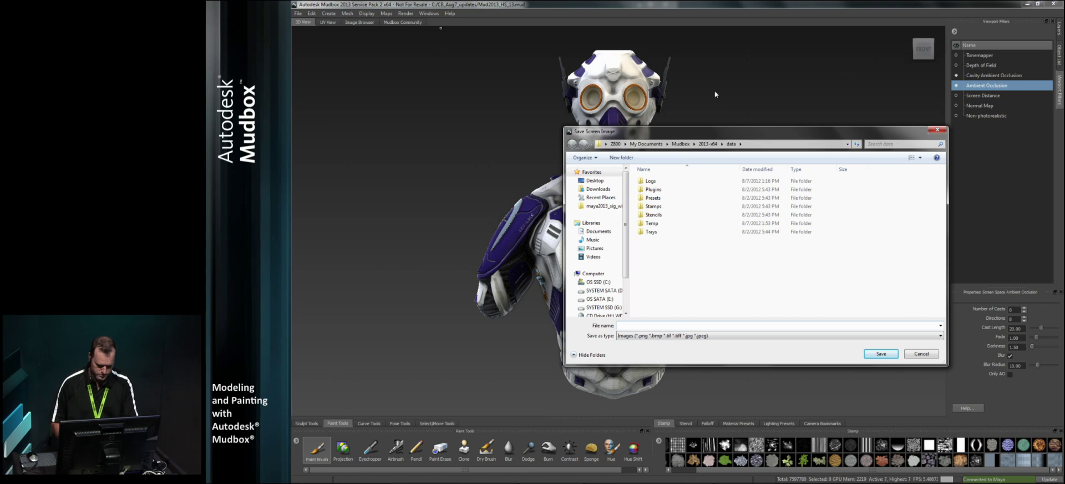
{"action": "type", "text": "HS_Test"}
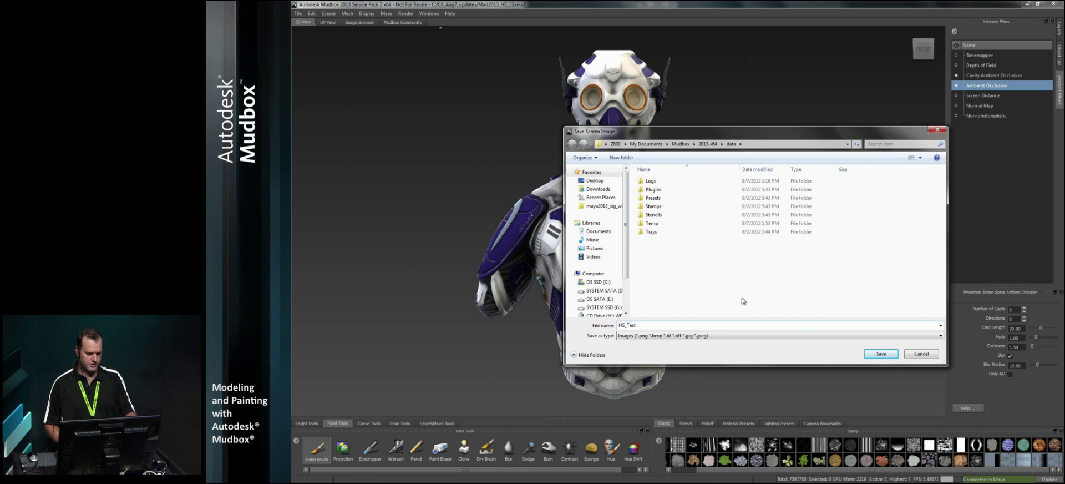
{"action": "left_click", "coordinate": [880, 354]}
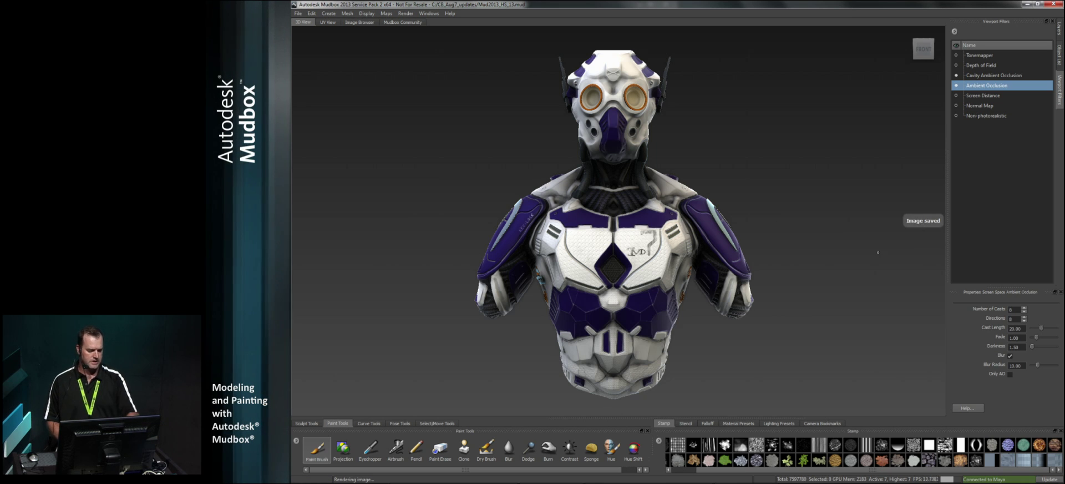
Switch to the Windows Explorer window showing the data folder that holds the saved image.
{"action": "mouse_move", "coordinate": [445, 482]}
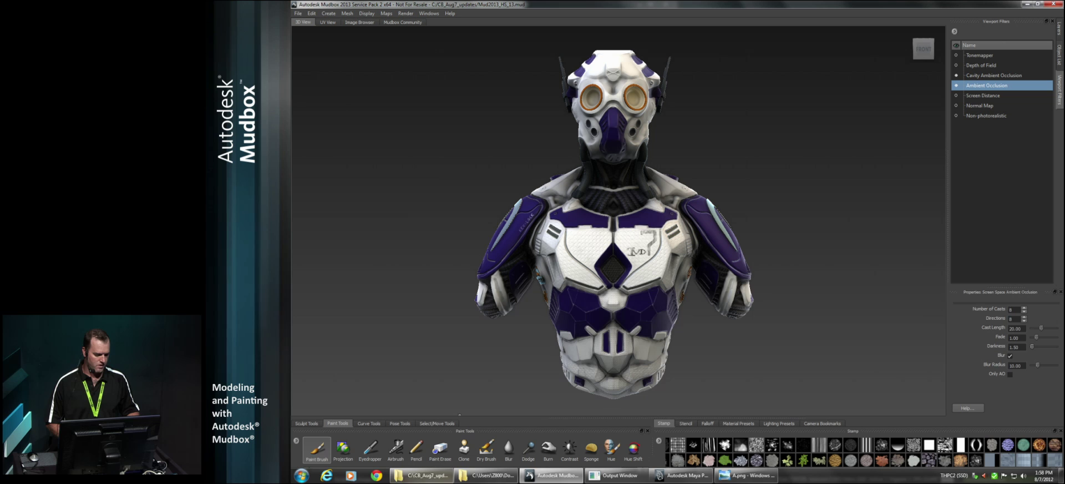
{"action": "left_click", "coordinate": [476, 476]}
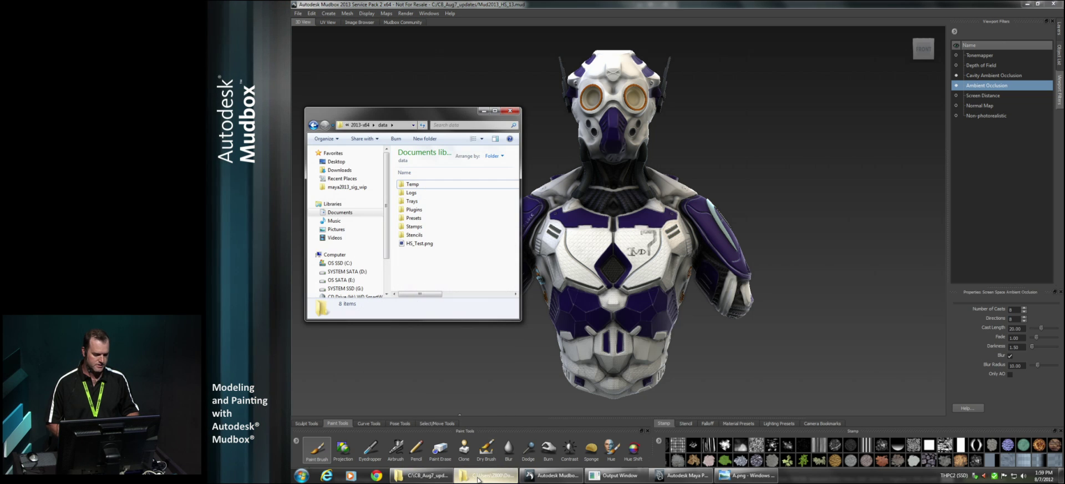
{"action": "left_click_drag", "start_coordinate": [383, 112], "coordinate": [441, 119]}
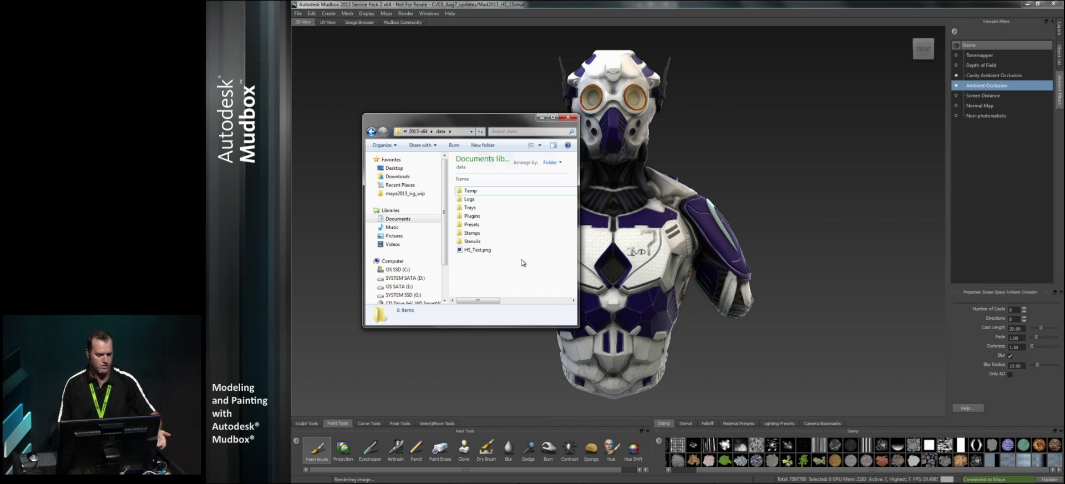
{"action": "double_click", "coordinate": [476, 250]}
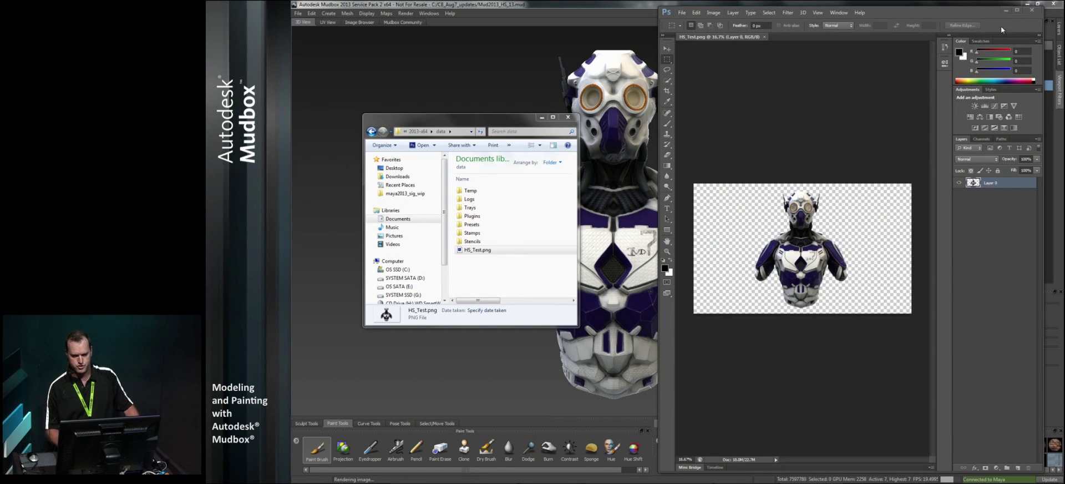
{"action": "left_click", "coordinate": [1032, 11]}
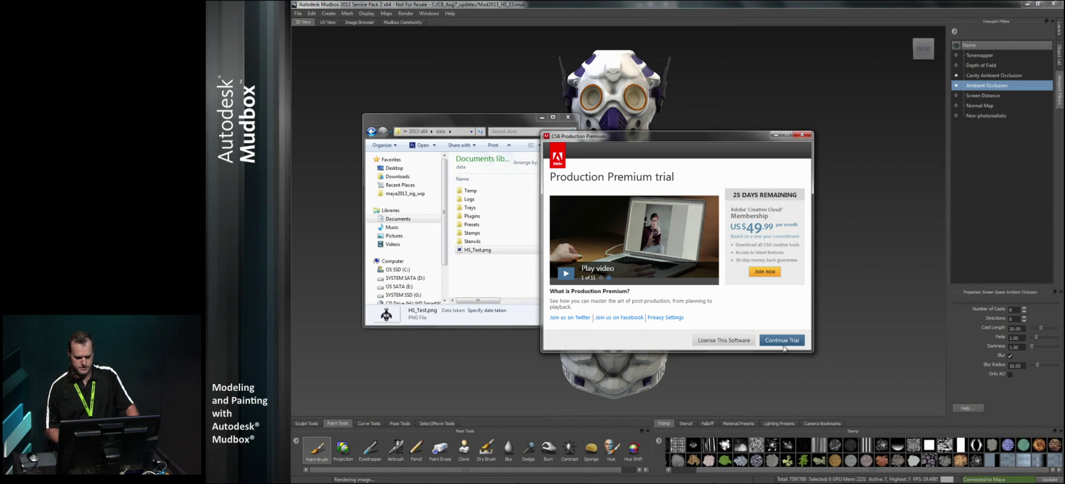
{"action": "left_click", "coordinate": [794, 343]}
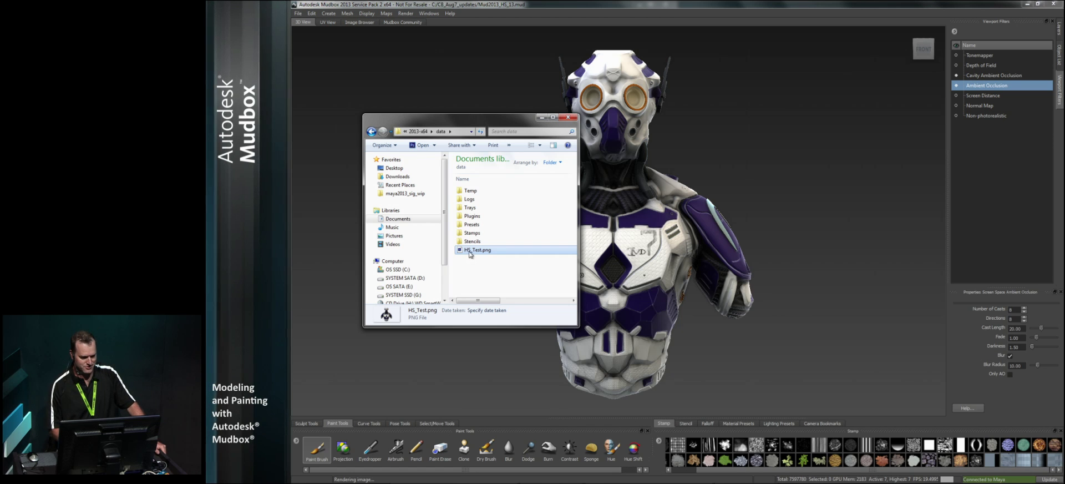
Open HS_Test.png in Windows Photo Viewer and examine the chest and shoulders at actual size.
{"action": "right_click", "coordinate": [469, 253]}
{"action": "mouse_move", "coordinate": [528, 325]}
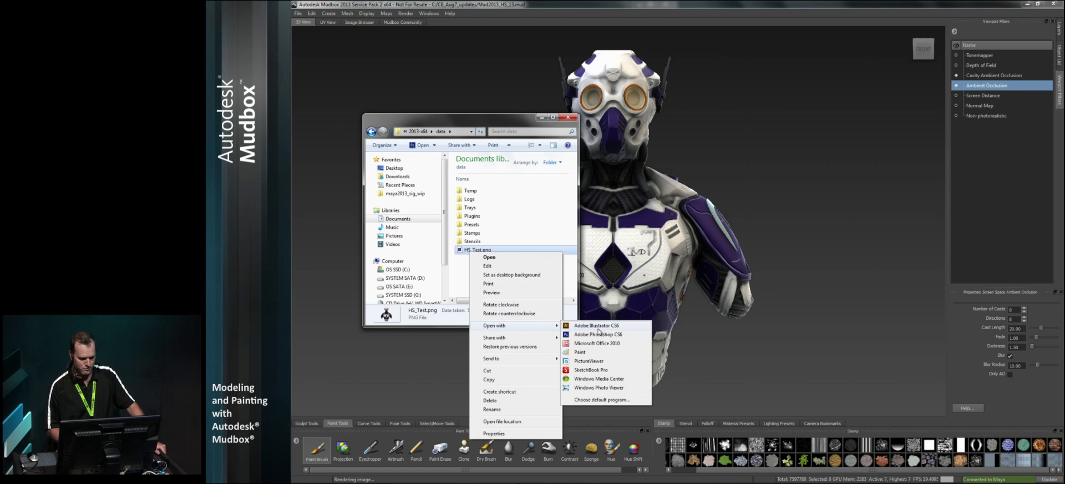
{"action": "left_click", "coordinate": [605, 388]}
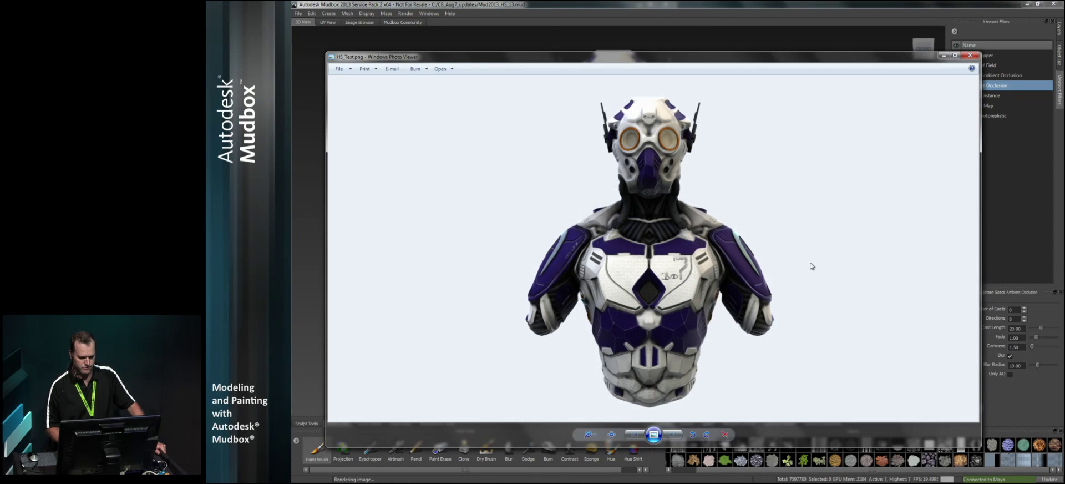
{"action": "left_click", "coordinate": [590, 436]}
{"action": "left_click_drag", "start_coordinate": [595, 436], "coordinate": [597, 428]}
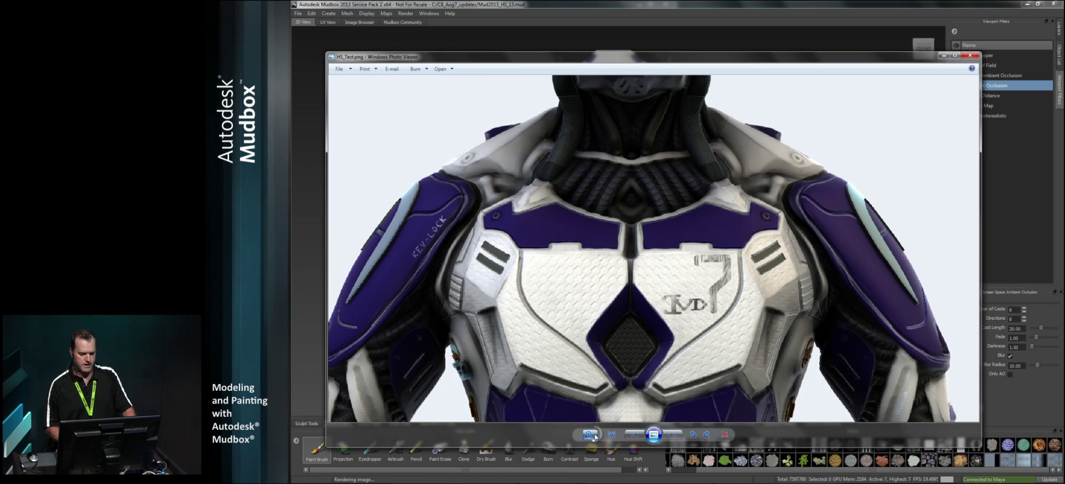
{"action": "scroll", "coordinate": [595, 437], "scroll_direction": "down", "scroll_amount": 3}
Close the image viewer and minimize the data folder window to return to Mudbox.
{"action": "left_click", "coordinate": [969, 55]}
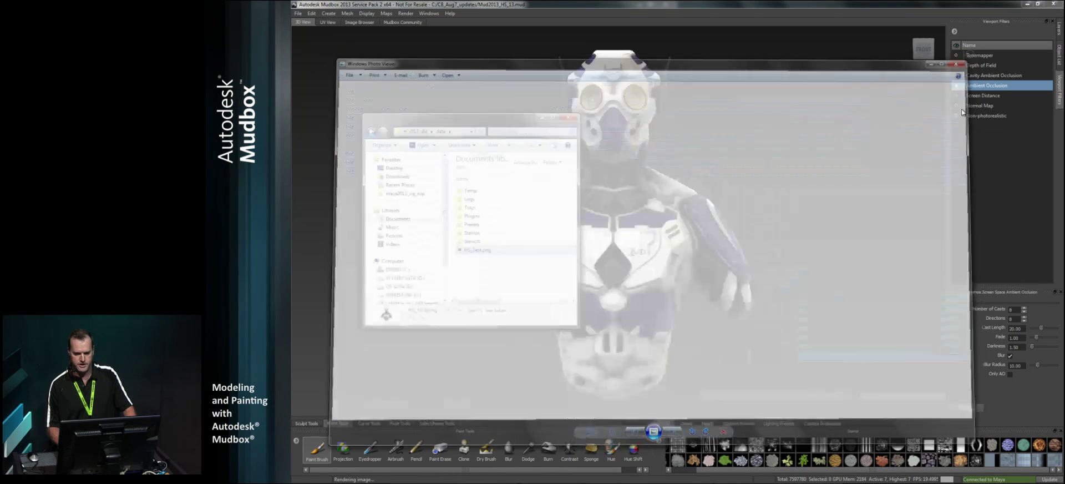
{"action": "left_click_drag", "start_coordinate": [511, 124], "coordinate": [475, 127]}
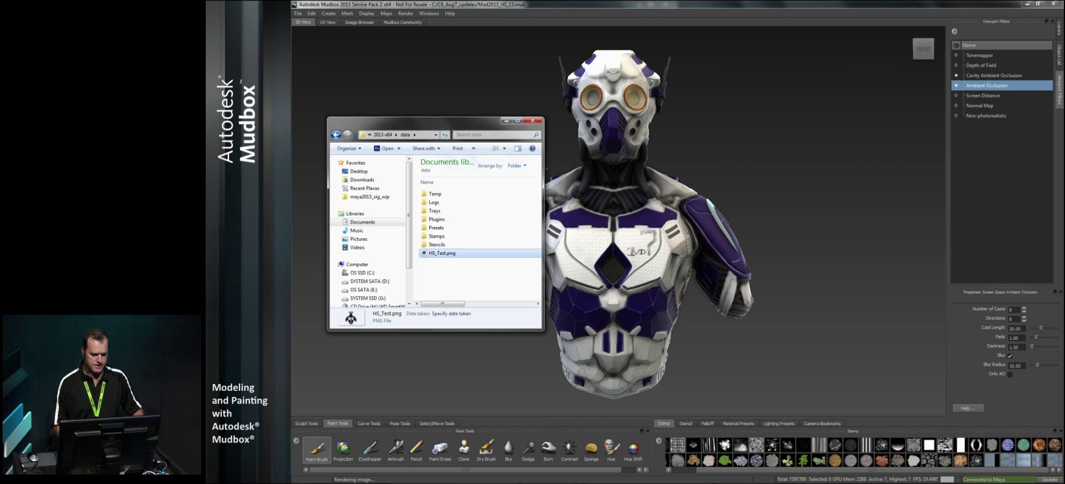
{"action": "left_click", "coordinate": [505, 121]}
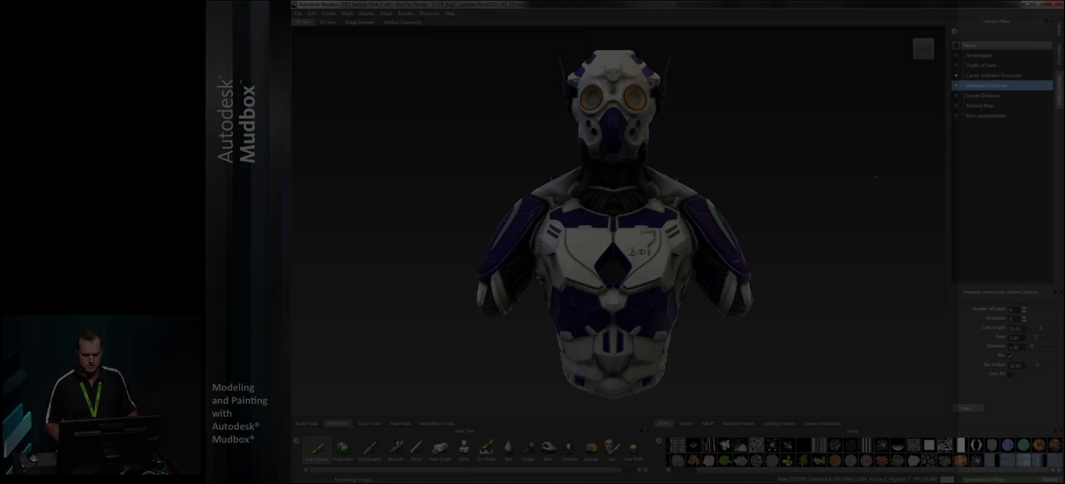